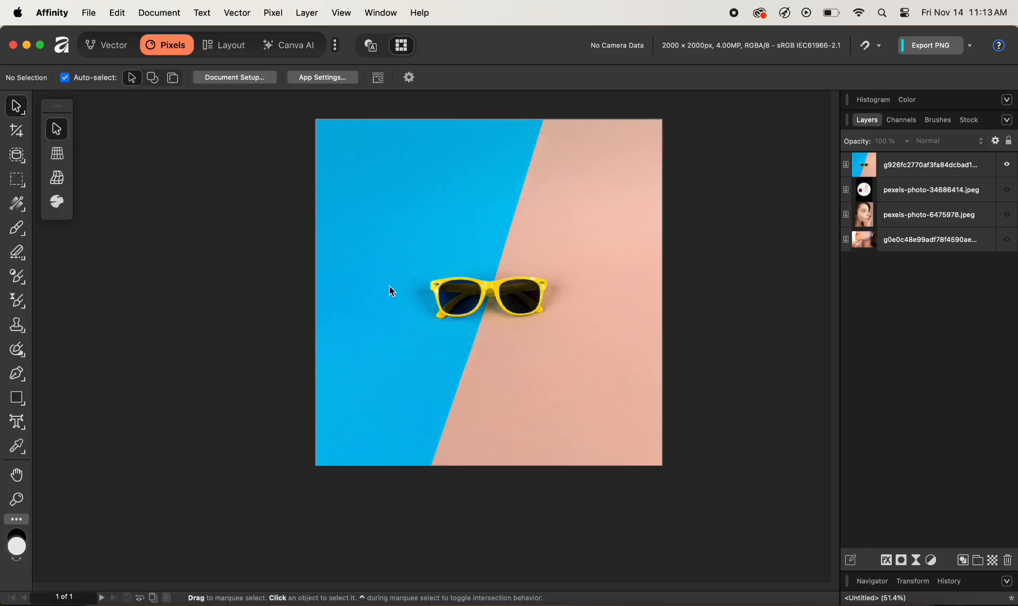
- Enlarge the sunglasses image slightly, try a small rotation and shift it toward the canvas's left side
{"action": "mouse_move", "coordinate": [476, 272]}
{"action": "left_mouse_down"}
{"action": "mouse_move", "coordinate": [361, 265]}
{"action": "mouse_move", "coordinate": [530, 301]}
{"action": "mouse_move", "coordinate": [481, 263]}
{"action": "left_mouse_up"}
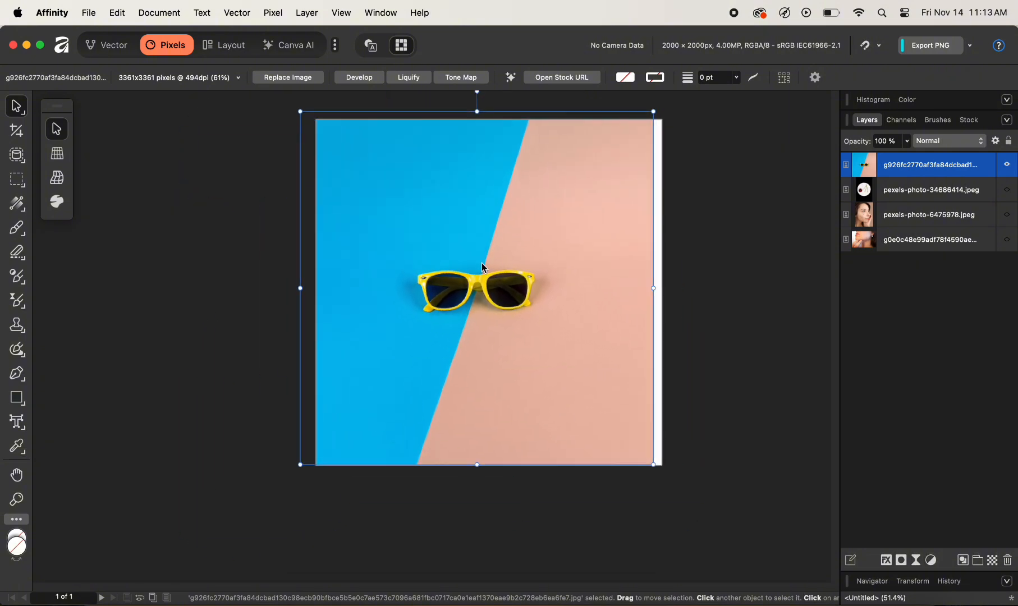
{"action": "mouse_move", "coordinate": [653, 291]}
{"action": "left_mouse_down"}
{"action": "mouse_move", "coordinate": [507, 291]}
{"action": "mouse_move", "coordinate": [676, 290]}
{"action": "mouse_move", "coordinate": [666, 289]}
{"action": "left_mouse_up"}
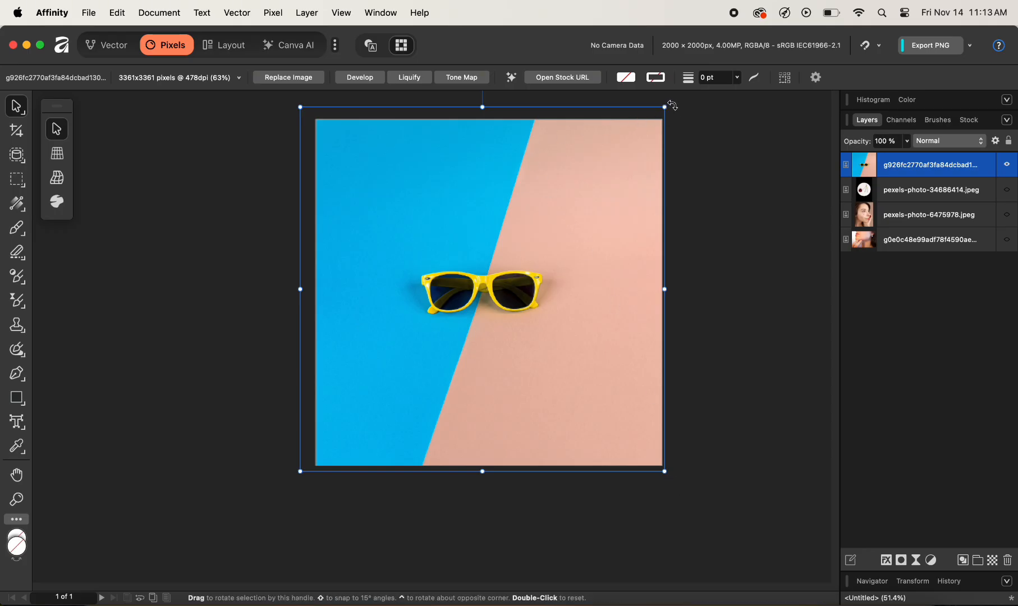
{"action": "mouse_move", "coordinate": [672, 106]}
{"action": "left_mouse_down"}
{"action": "mouse_move", "coordinate": [732, 287]}
{"action": "mouse_move", "coordinate": [673, 466]}
{"action": "mouse_move", "coordinate": [340, 422]}
{"action": "mouse_move", "coordinate": [424, 109]}
{"action": "mouse_move", "coordinate": [643, 147]}
{"action": "mouse_move", "coordinate": [699, 213]}
{"action": "mouse_move", "coordinate": [716, 272]}
{"action": "mouse_move", "coordinate": [701, 117]}
{"action": "mouse_move", "coordinate": [719, 384]}
{"action": "mouse_move", "coordinate": [484, 527]}
{"action": "mouse_move", "coordinate": [223, 313]}
{"action": "mouse_move", "coordinate": [304, 120]}
{"action": "mouse_move", "coordinate": [649, 140]}
{"action": "mouse_move", "coordinate": [686, 134]}
{"action": "mouse_move", "coordinate": [677, 119]}
{"action": "left_mouse_up"}
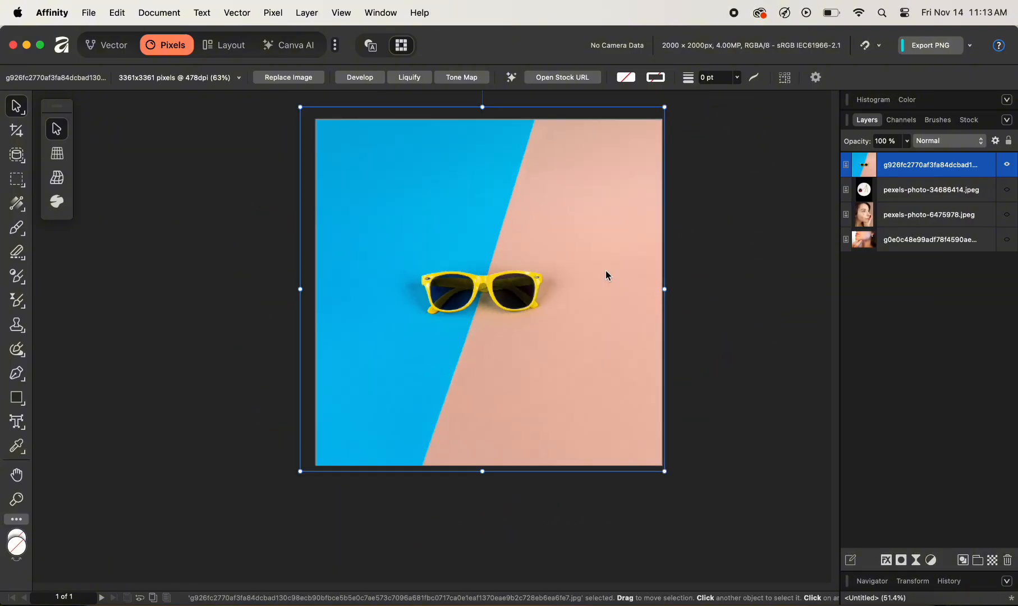
{"action": "left_click_drag", "start_coordinate": [578, 264], "coordinate": [553, 268]}
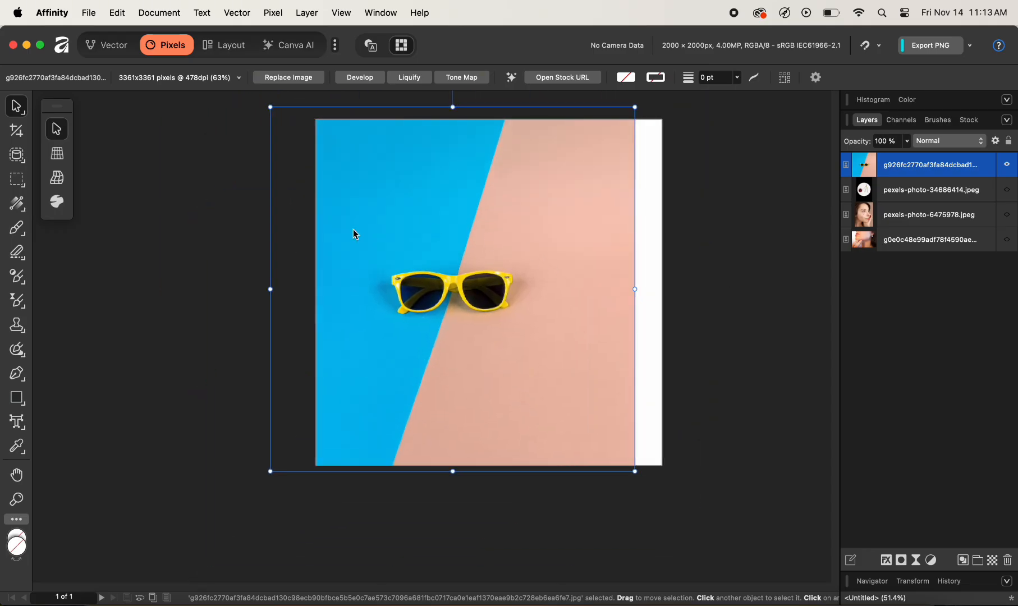
- Try a live perspective on the sunglasses image by pulling three of its corners inward, toggling the perspective grid on and off
{"action": "left_click", "coordinate": [57, 153]}
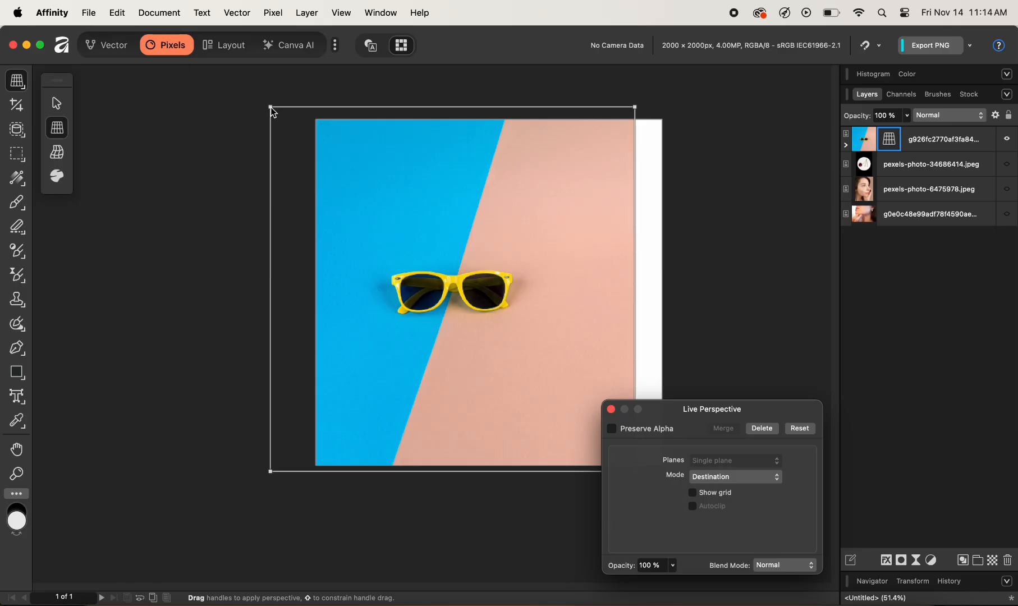
{"action": "left_click_drag", "start_coordinate": [270, 107], "coordinate": [424, 226]}
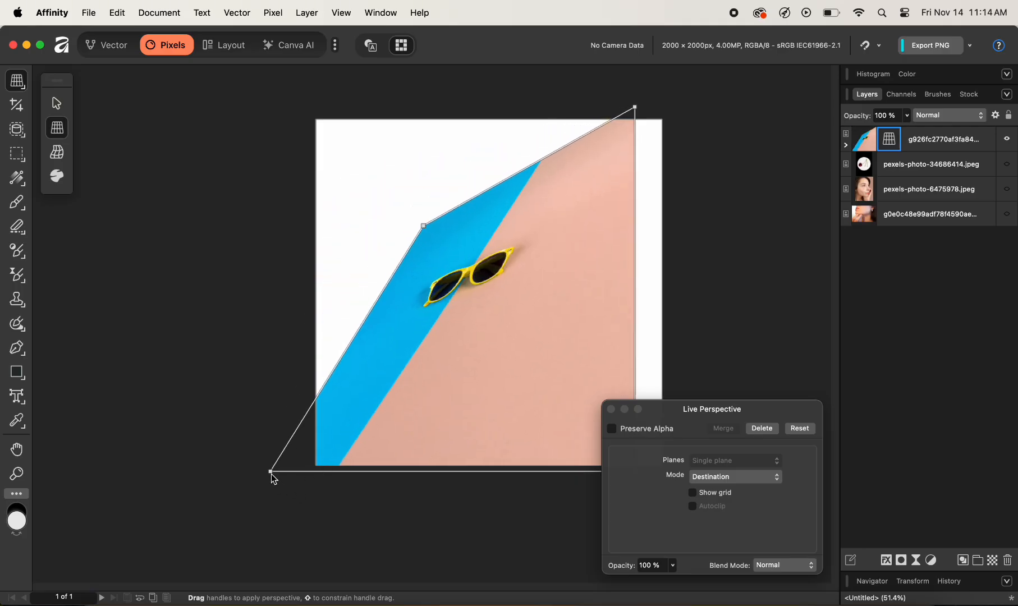
{"action": "left_click_drag", "start_coordinate": [271, 471], "coordinate": [303, 349]}
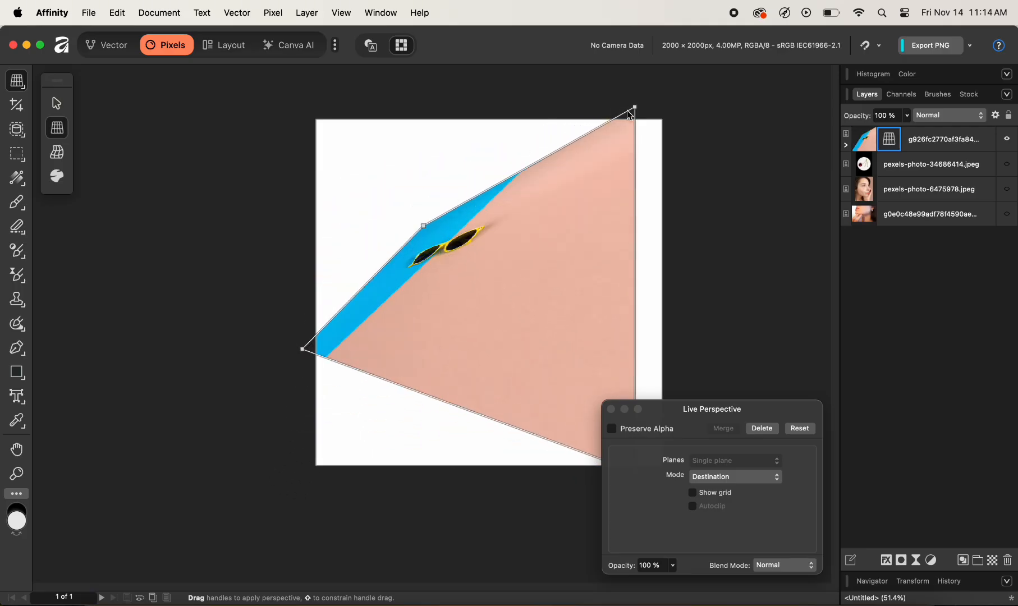
{"action": "left_click_drag", "start_coordinate": [635, 107], "coordinate": [625, 198]}
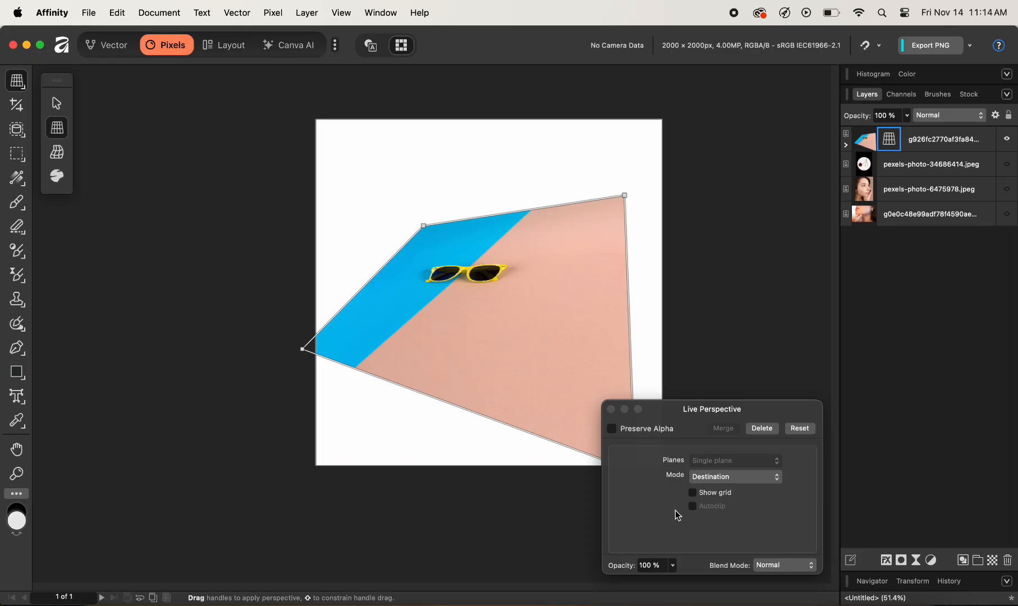
{"action": "left_click", "coordinate": [693, 494]}
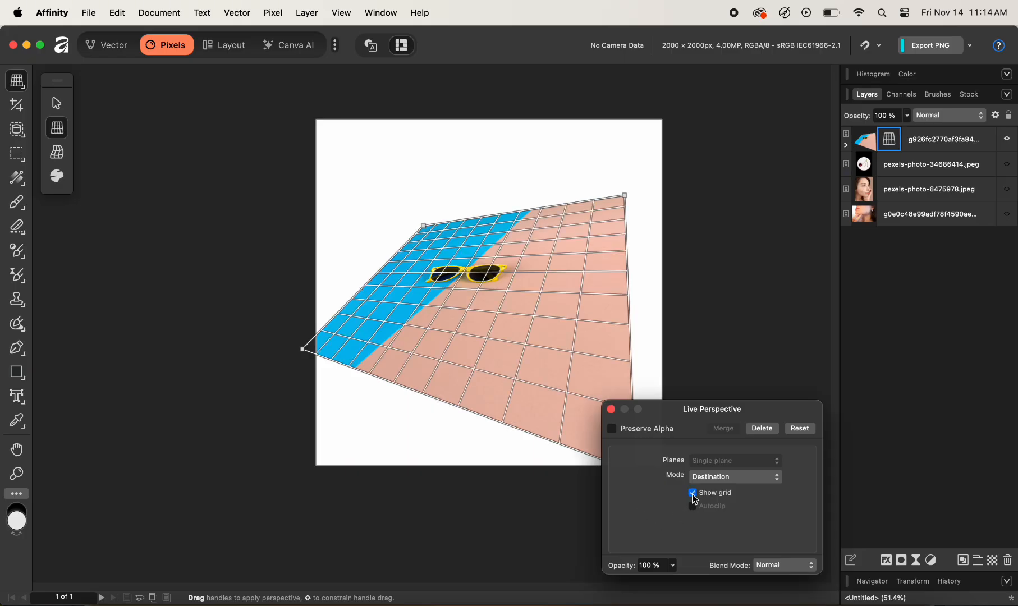
{"action": "left_click", "coordinate": [693, 493]}
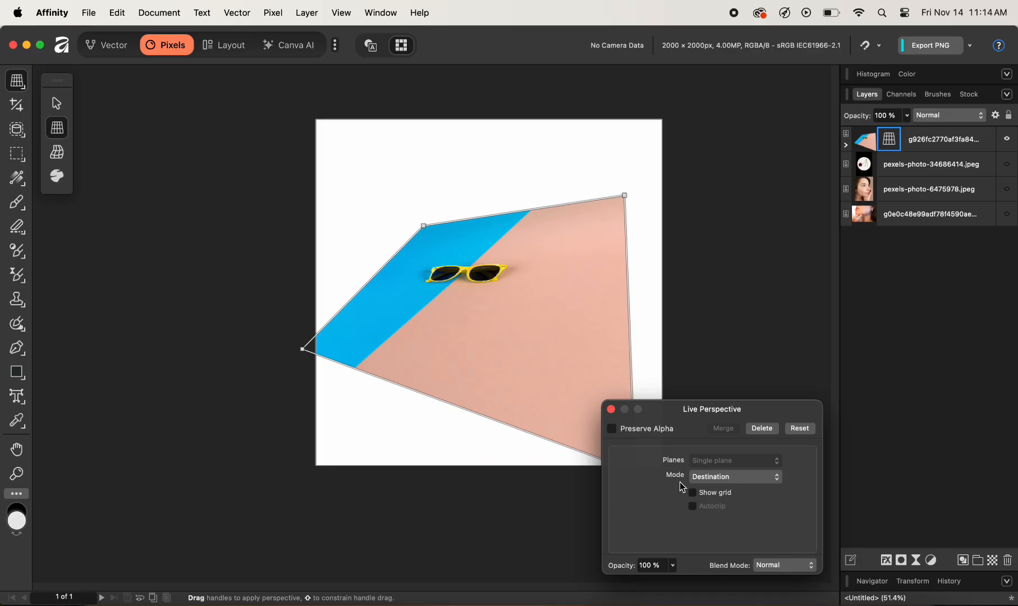
{"action": "left_click", "coordinate": [611, 409]}
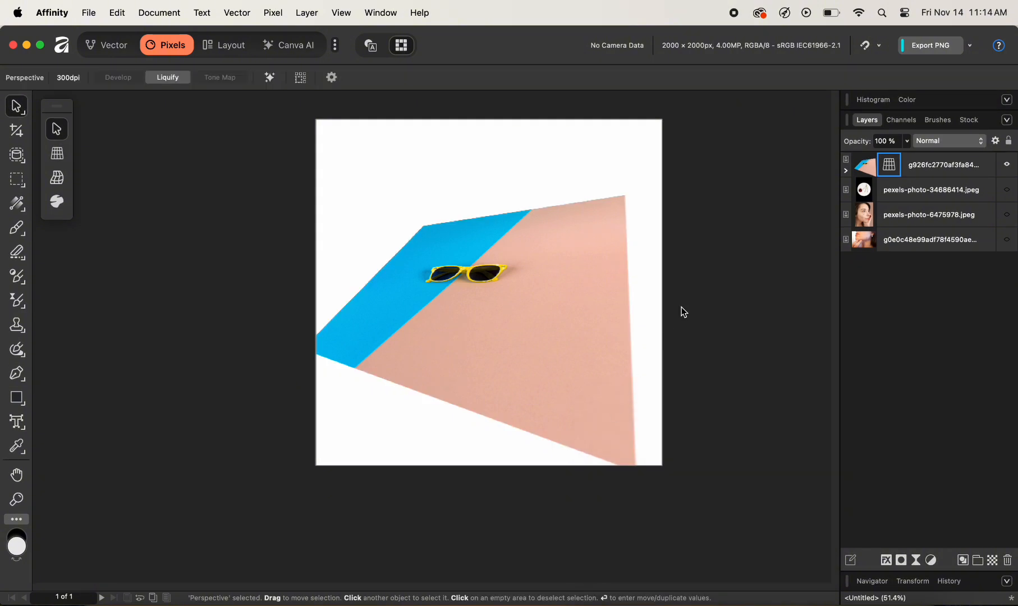
- Undo the perspective distortion and delete the Perspective filter from the sunglasses layer
{"action": "key", "text": "super+z"}
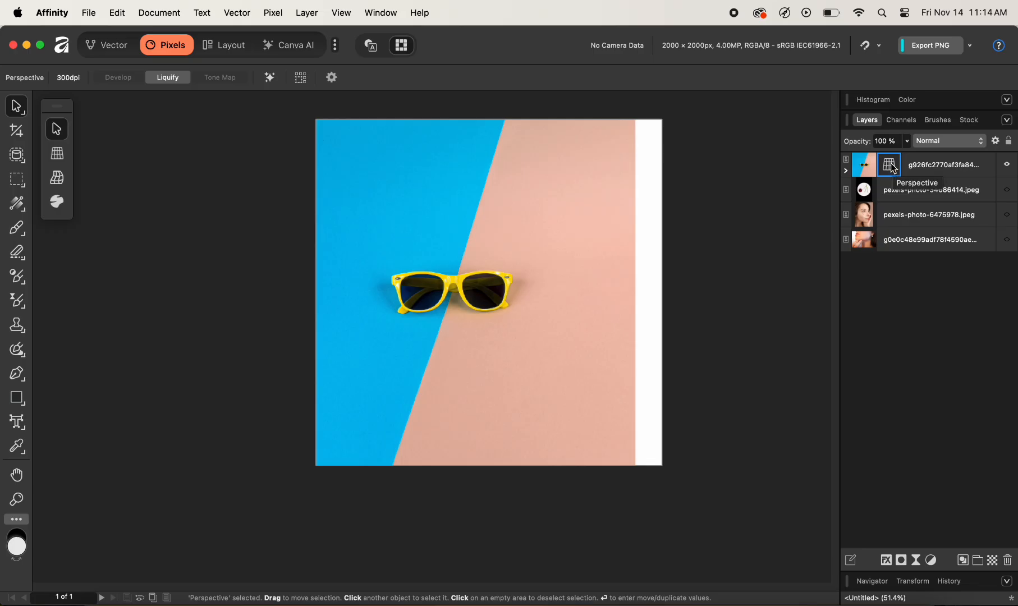
{"action": "left_click_drag", "start_coordinate": [896, 171], "coordinate": [914, 316]}
{"action": "left_click_drag", "start_coordinate": [953, 484], "coordinate": [1008, 561]}
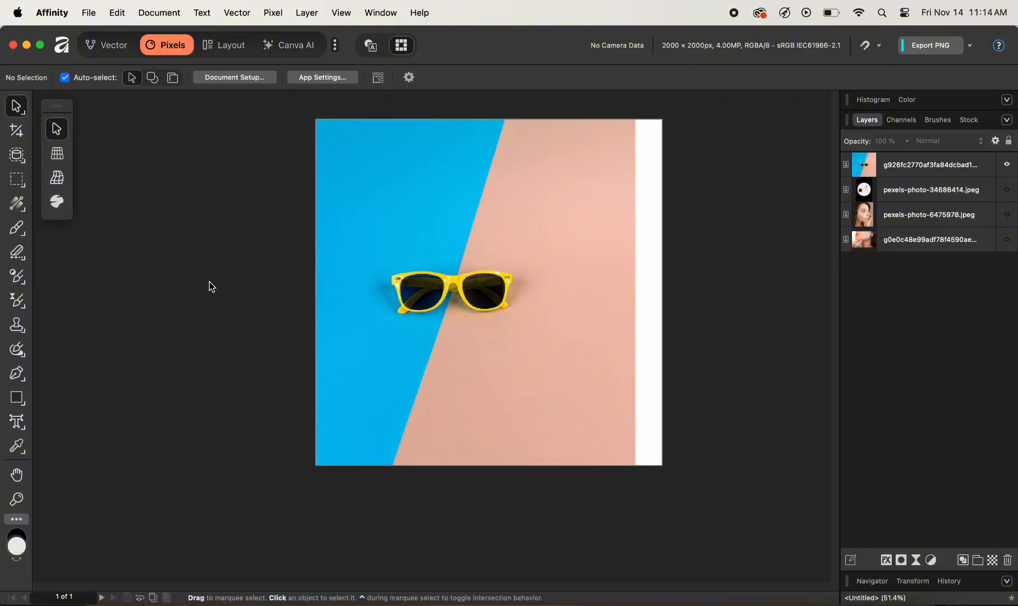
- Select the sunglasses layer for mesh warping and reposition the image so it covers the whole canvas
{"action": "left_click", "coordinate": [58, 180]}
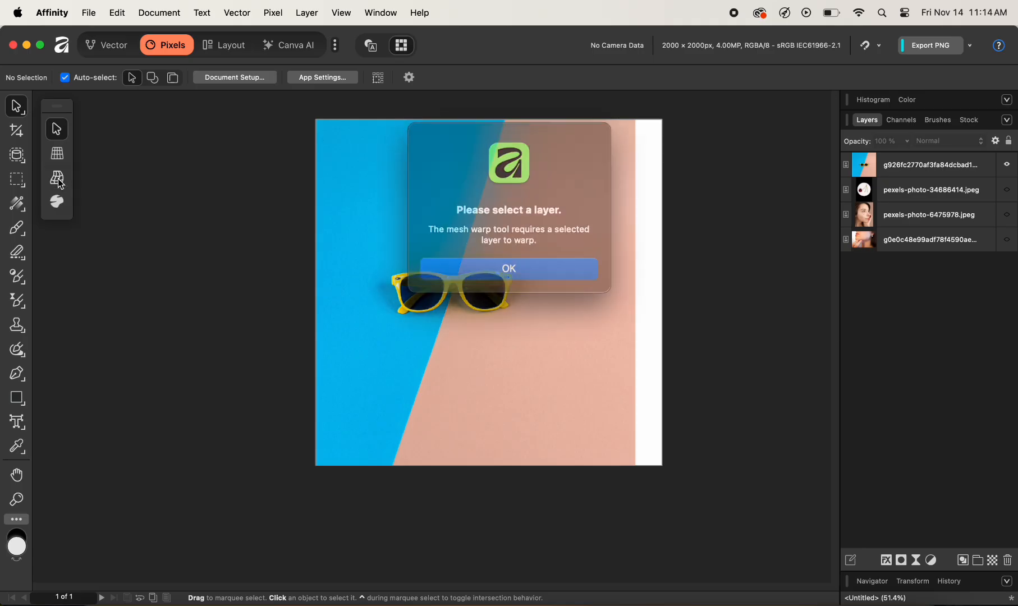
{"action": "left_click", "coordinate": [530, 260]}
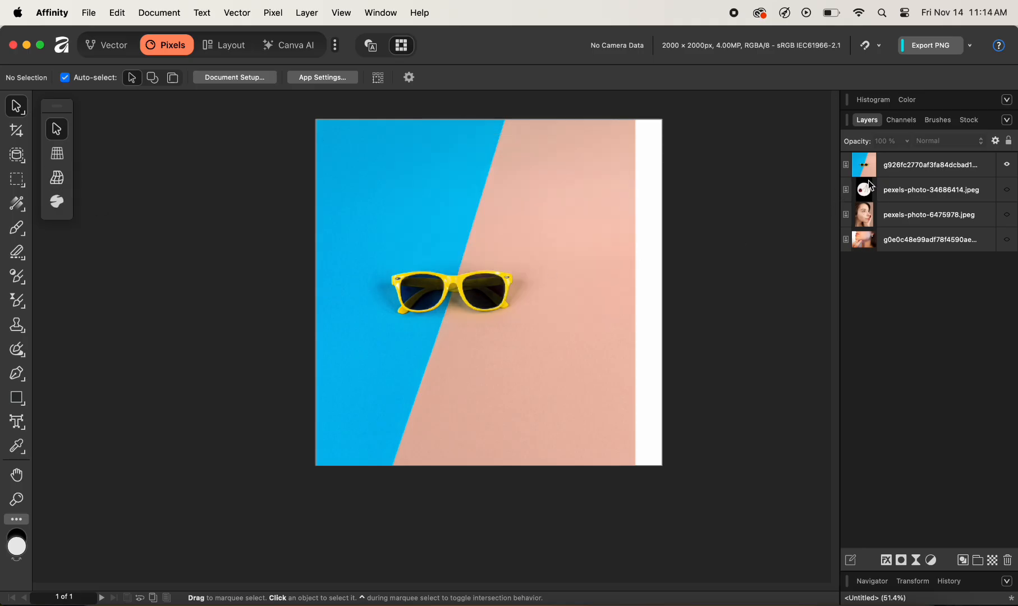
{"action": "left_click", "coordinate": [893, 168]}
{"action": "left_click_drag", "start_coordinate": [492, 298], "coordinate": [523, 305]}
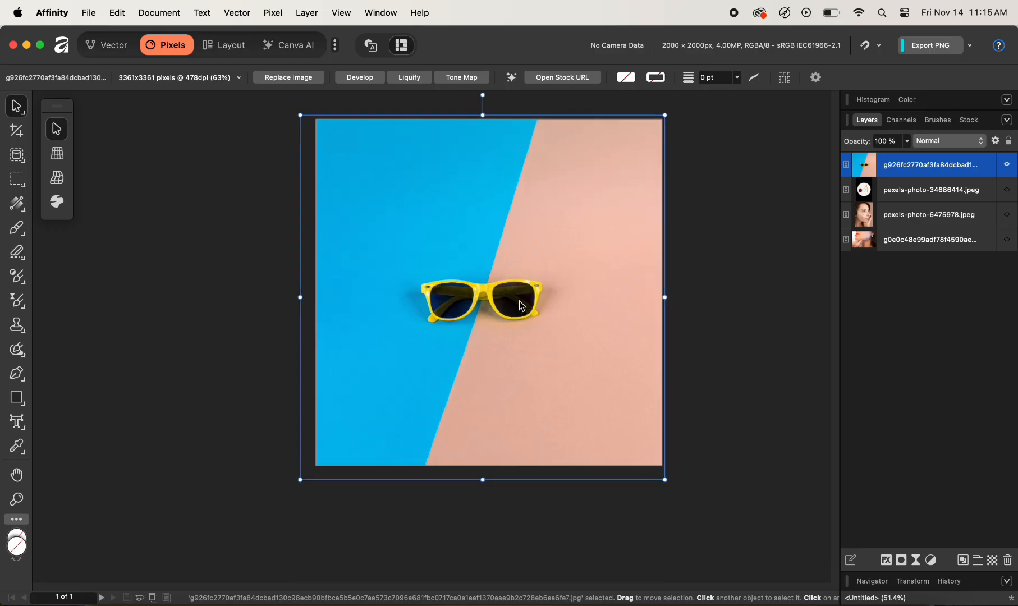
- Mesh warp the sunglasses image by pulling its top-left corner inward and bending the two edges that meet there
{"action": "left_click", "coordinate": [58, 179]}
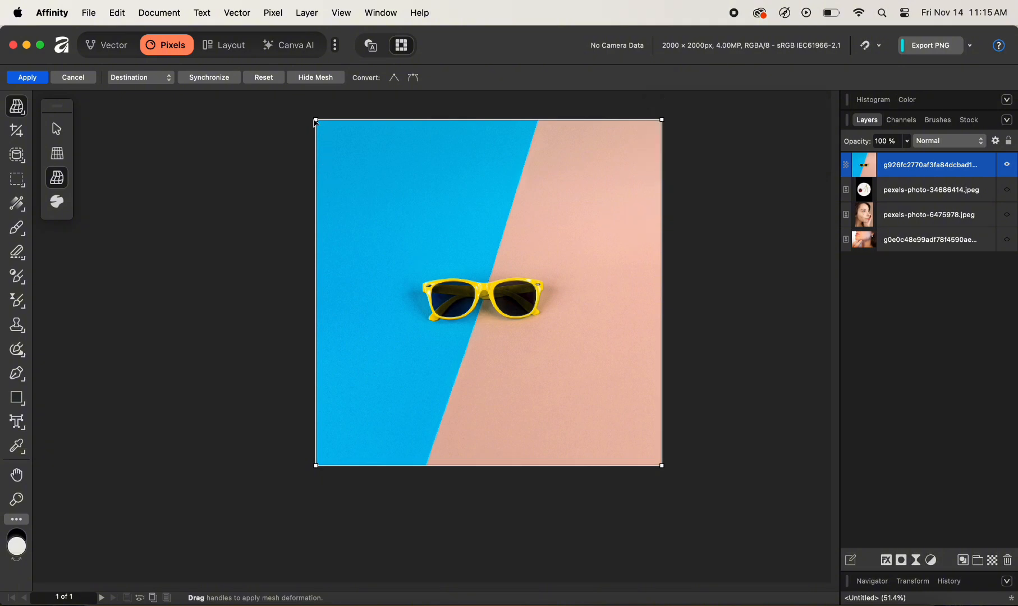
{"action": "left_click_drag", "start_coordinate": [316, 120], "coordinate": [404, 214]}
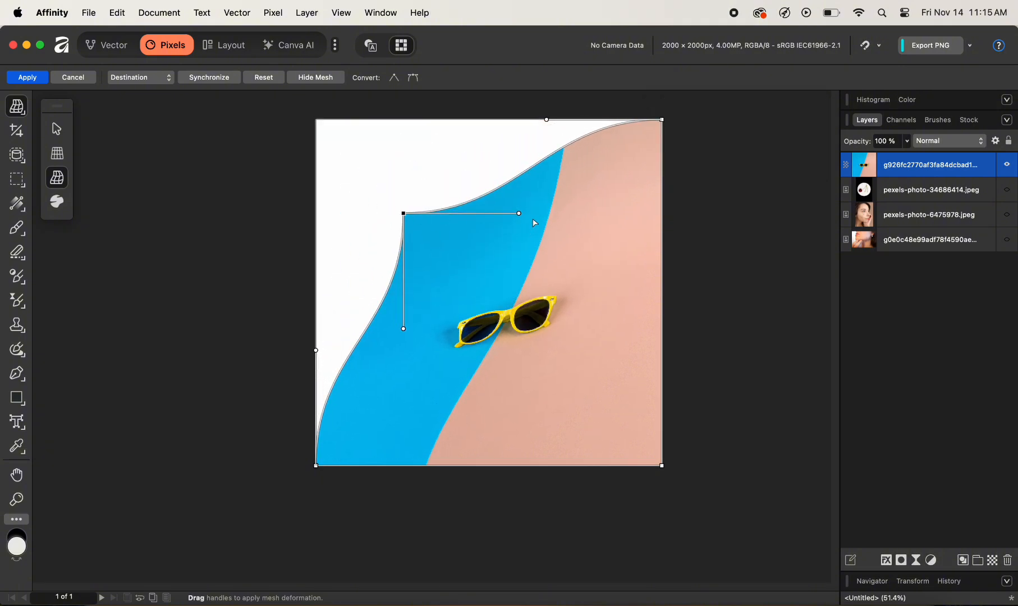
{"action": "left_click_drag", "start_coordinate": [534, 220], "coordinate": [518, 333]}
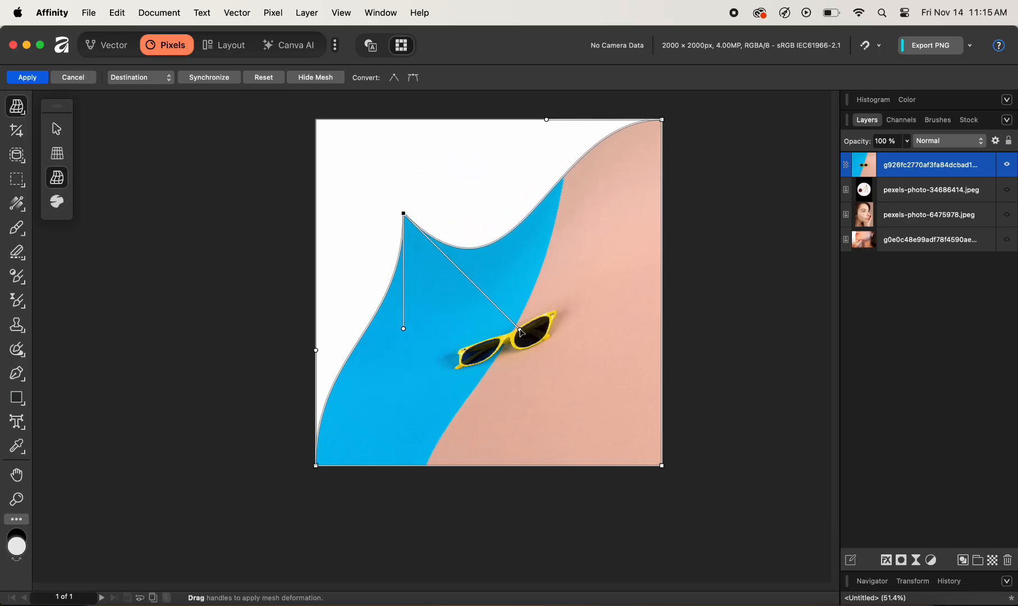
{"action": "left_click_drag", "start_coordinate": [405, 329], "coordinate": [453, 346]}
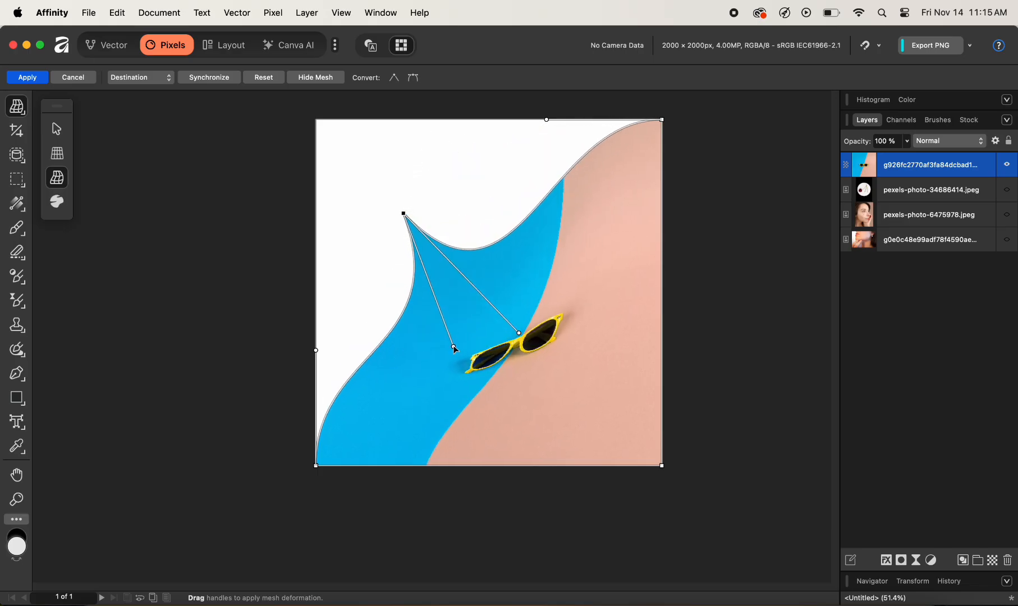
- Bend the mesh's top and right edges inward using the top-right corner's curve handles
{"action": "left_click", "coordinate": [662, 120]}
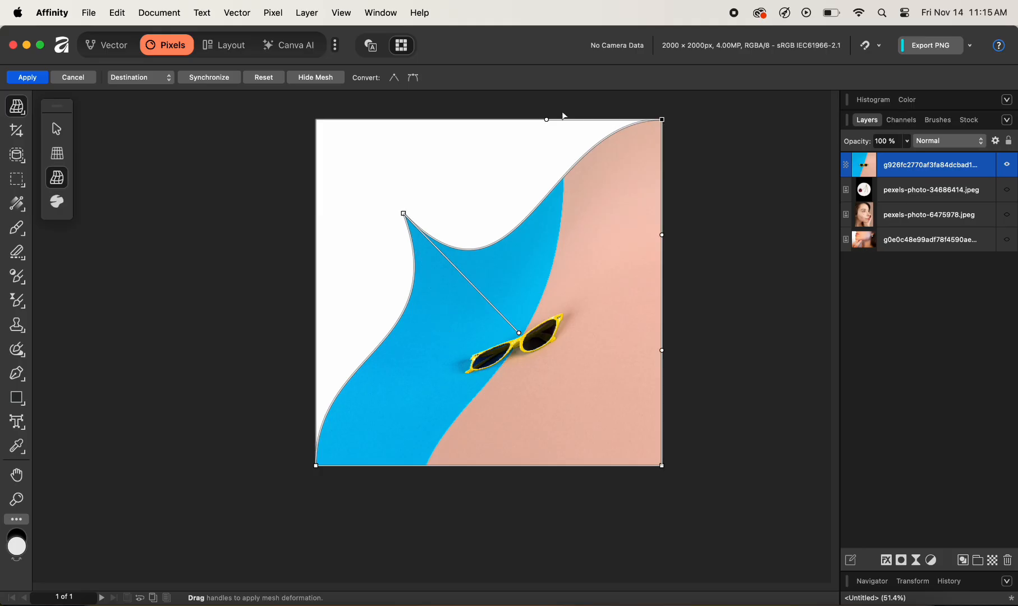
{"action": "left_click_drag", "start_coordinate": [547, 119], "coordinate": [496, 175]}
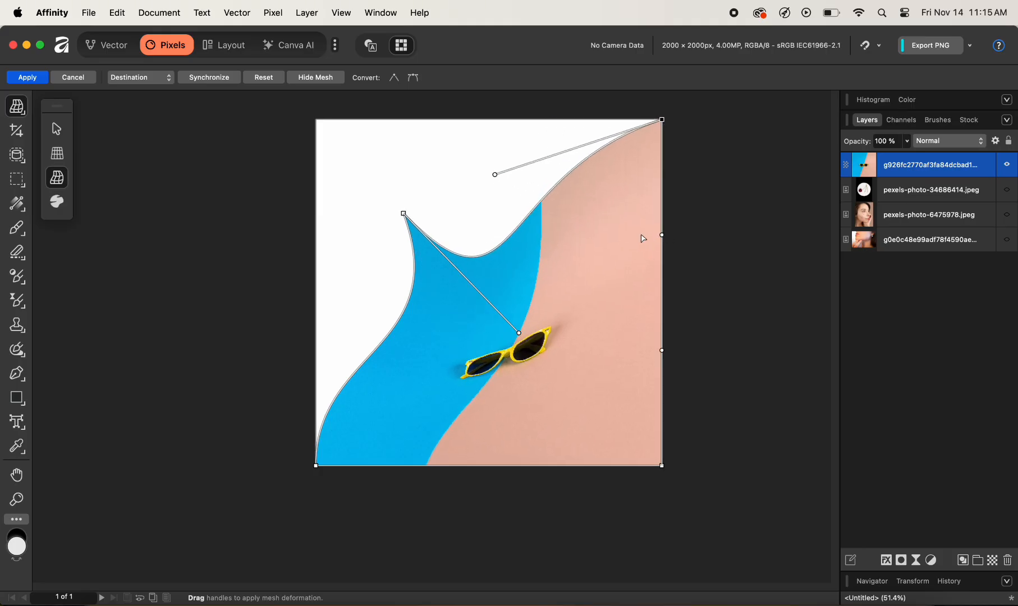
{"action": "left_click_drag", "start_coordinate": [661, 235], "coordinate": [529, 275]}
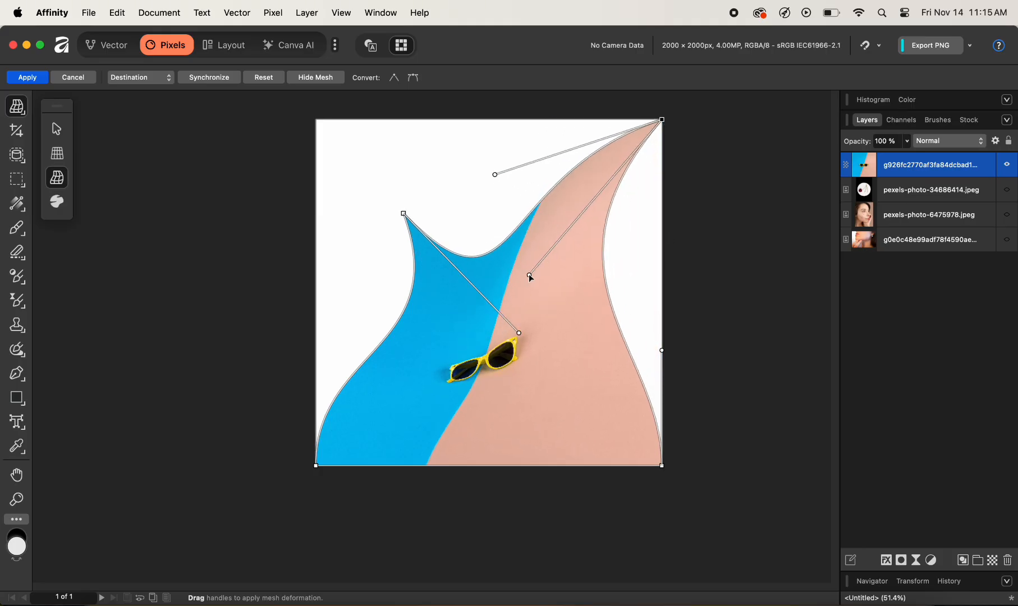
- Reshape the mesh's lower right edge, arch its bottom edge upward and reset the whole mesh warp
{"action": "left_click", "coordinate": [661, 466]}
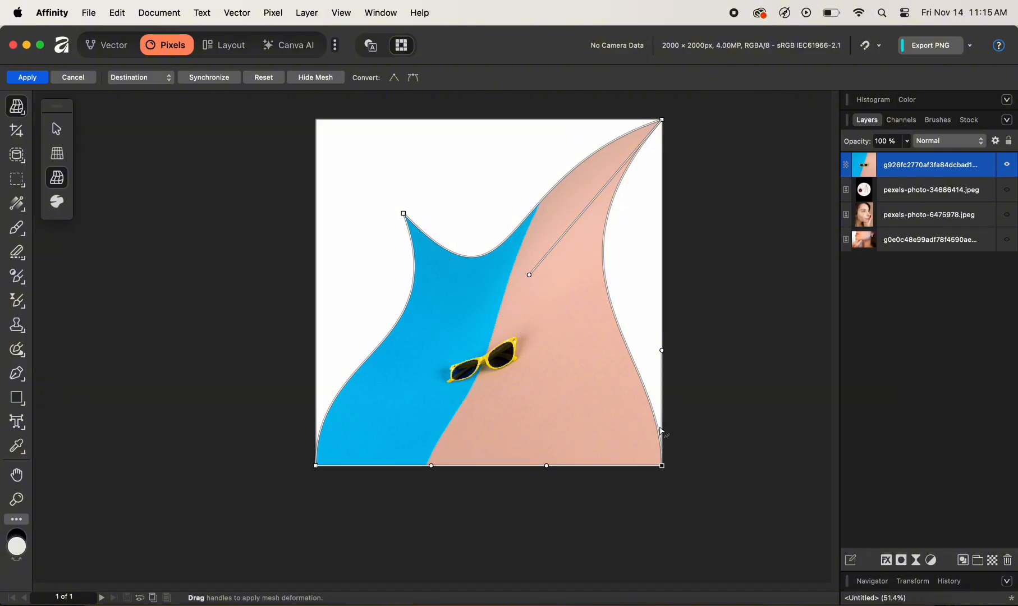
{"action": "left_click_drag", "start_coordinate": [663, 353], "coordinate": [640, 241]}
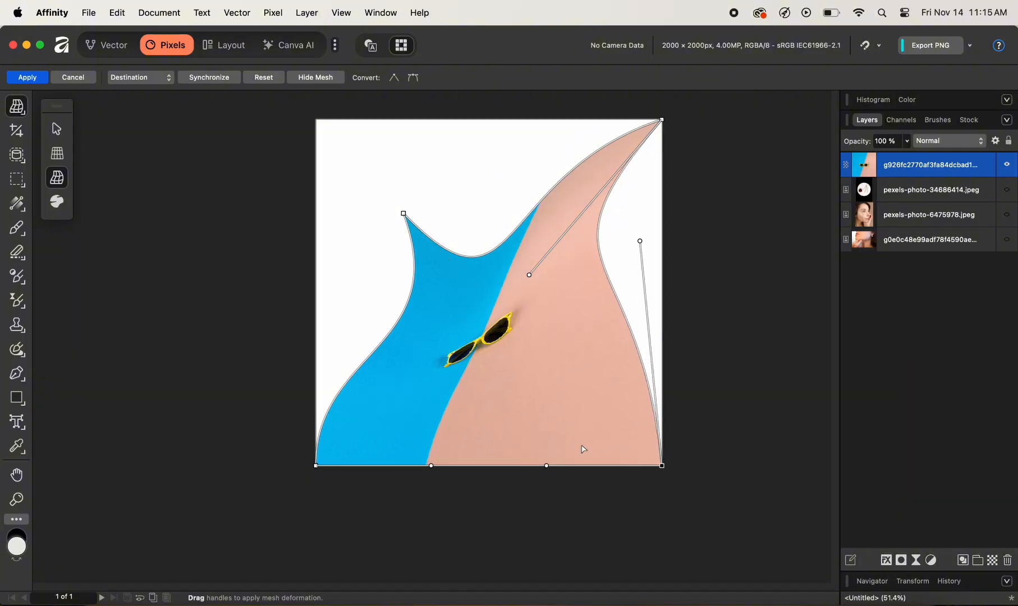
{"action": "left_click_drag", "start_coordinate": [547, 467], "coordinate": [528, 285]}
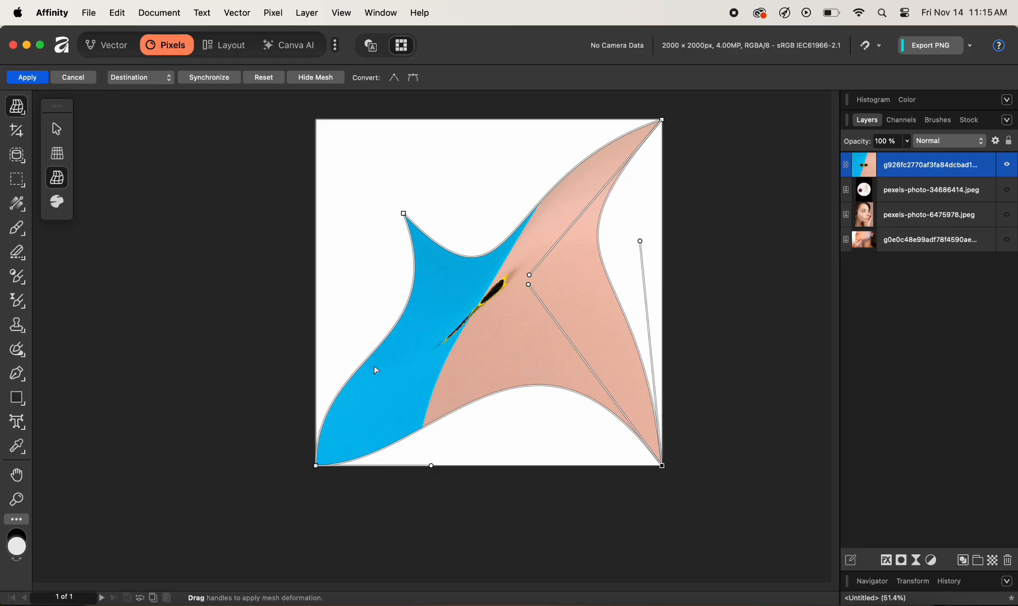
{"action": "left_click_drag", "start_coordinate": [431, 465], "coordinate": [452, 344]}
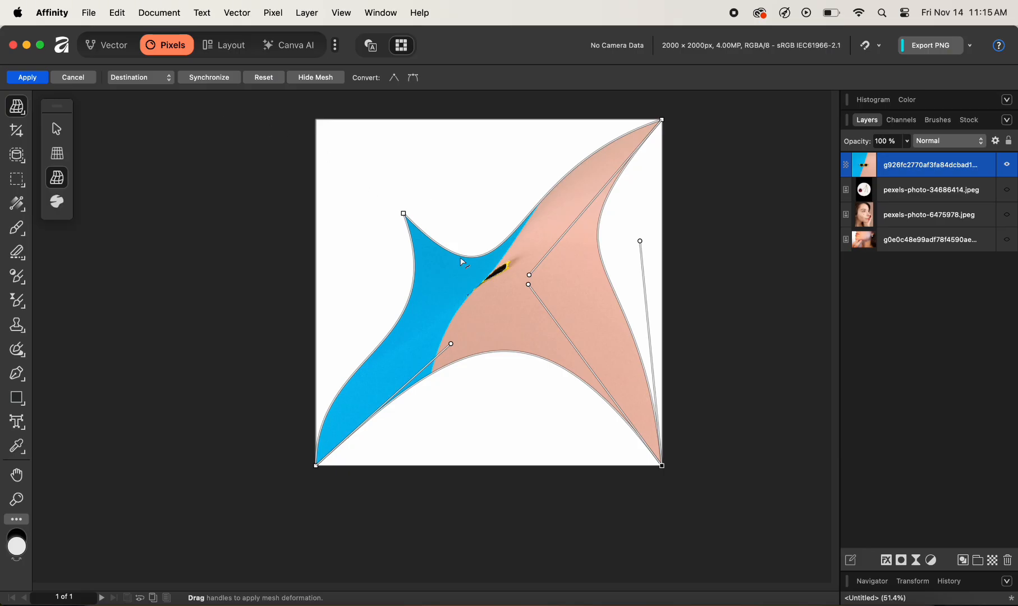
{"action": "left_click", "coordinate": [263, 78]}
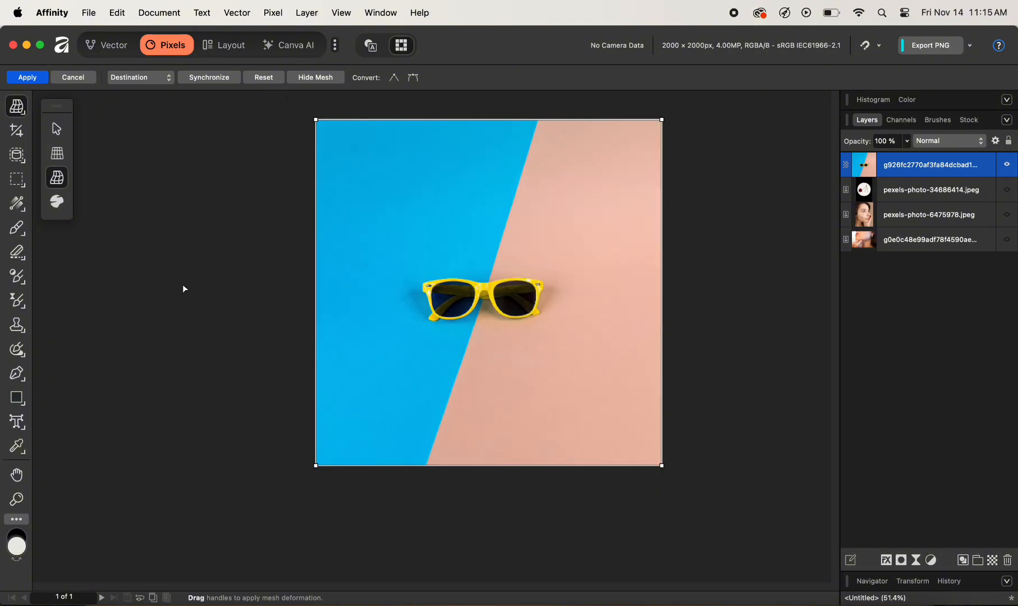
- Try the Deform tool by pinning the image above the sunglasses and pulling three more points around them, and cancel it
{"action": "left_click", "coordinate": [61, 201]}
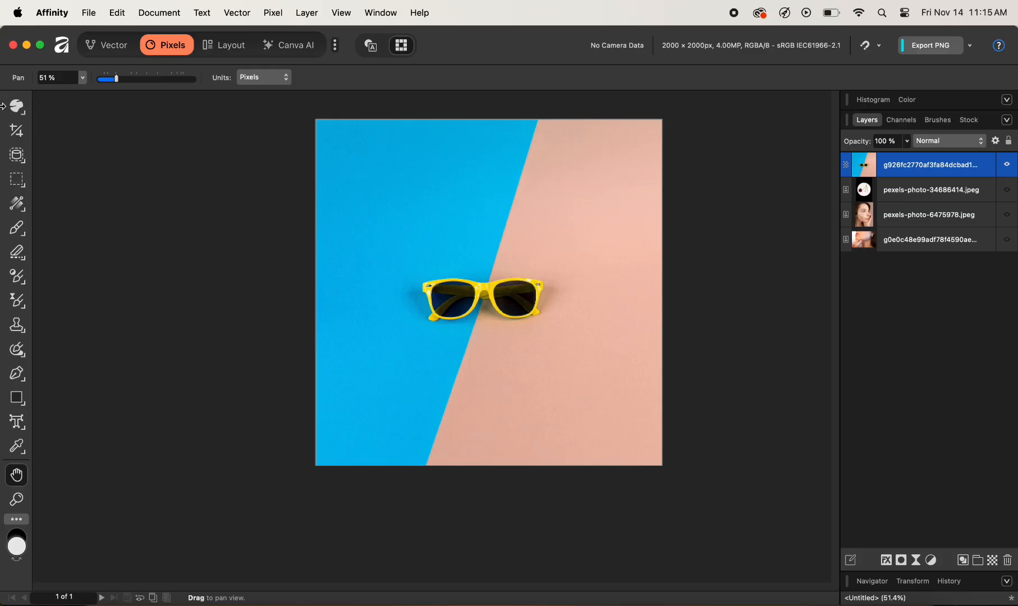
{"action": "left_click", "coordinate": [17, 109]}
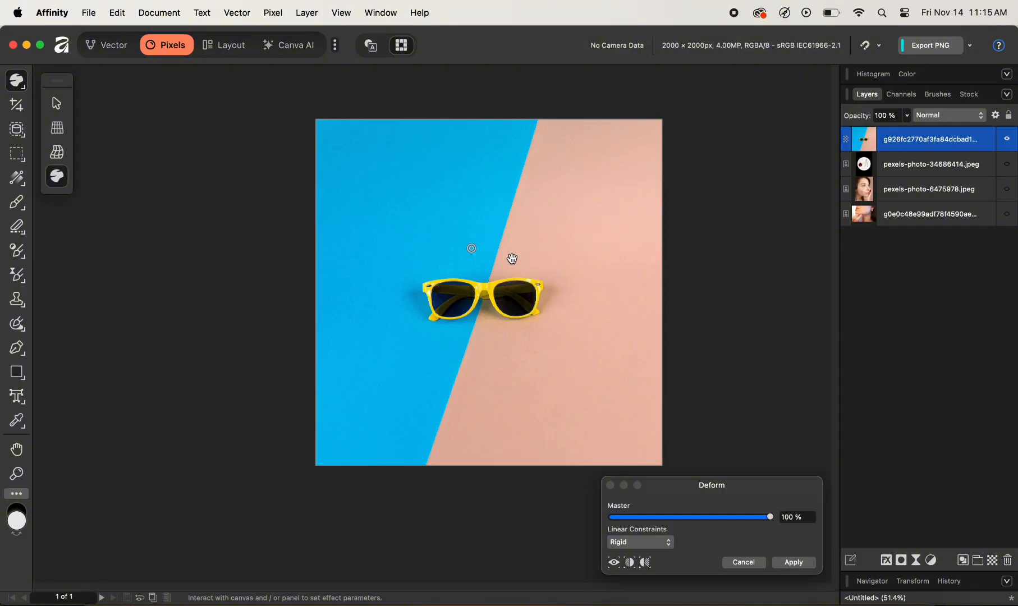
{"action": "left_click", "coordinate": [472, 249]}
{"action": "left_click_drag", "start_coordinate": [555, 296], "coordinate": [487, 257]}
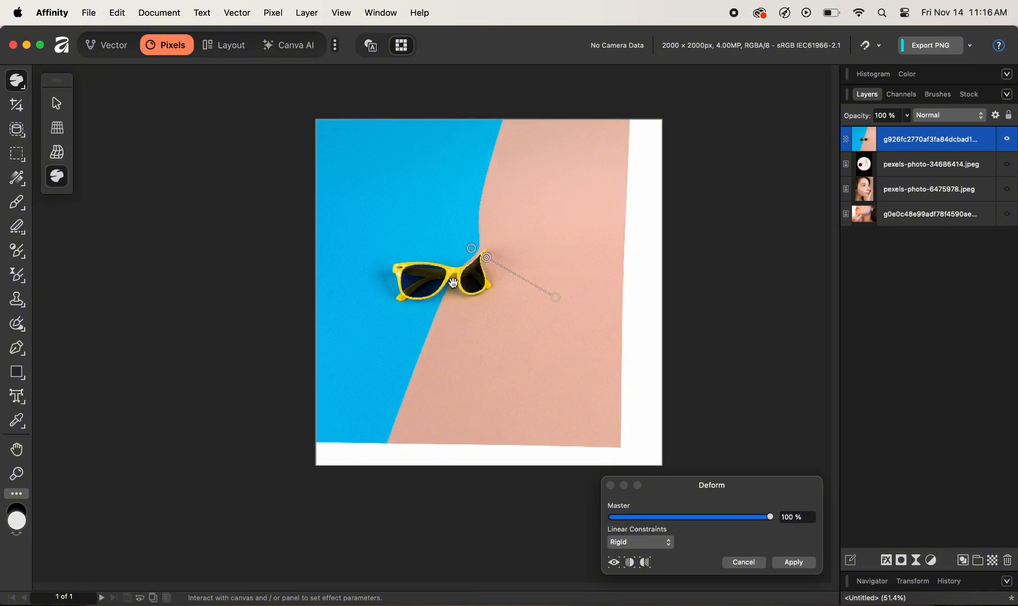
{"action": "left_click_drag", "start_coordinate": [456, 295], "coordinate": [481, 275]}
{"action": "left_click_drag", "start_coordinate": [554, 372], "coordinate": [474, 291]}
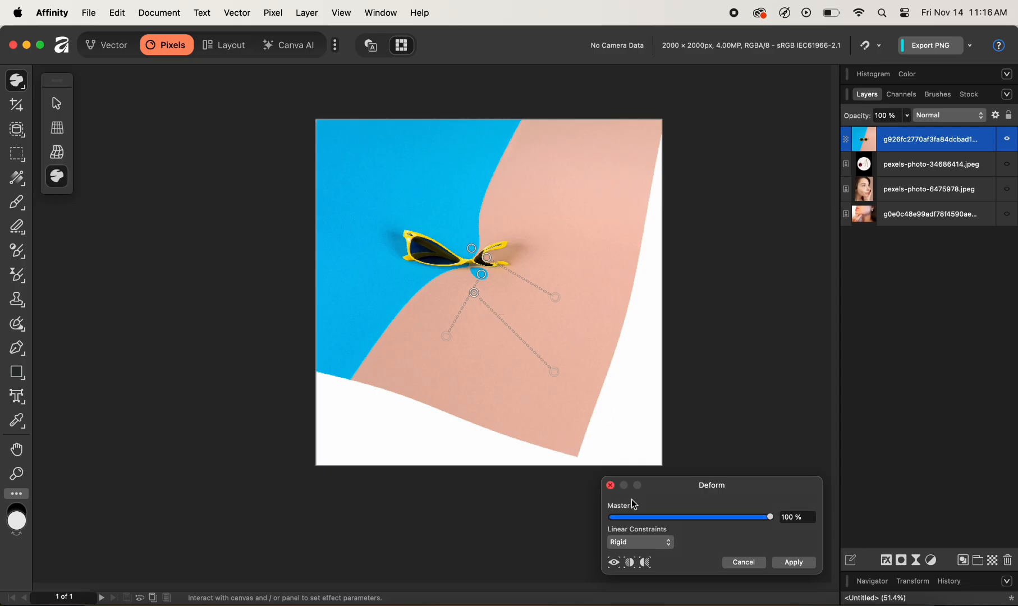
{"action": "left_click", "coordinate": [743, 562]}
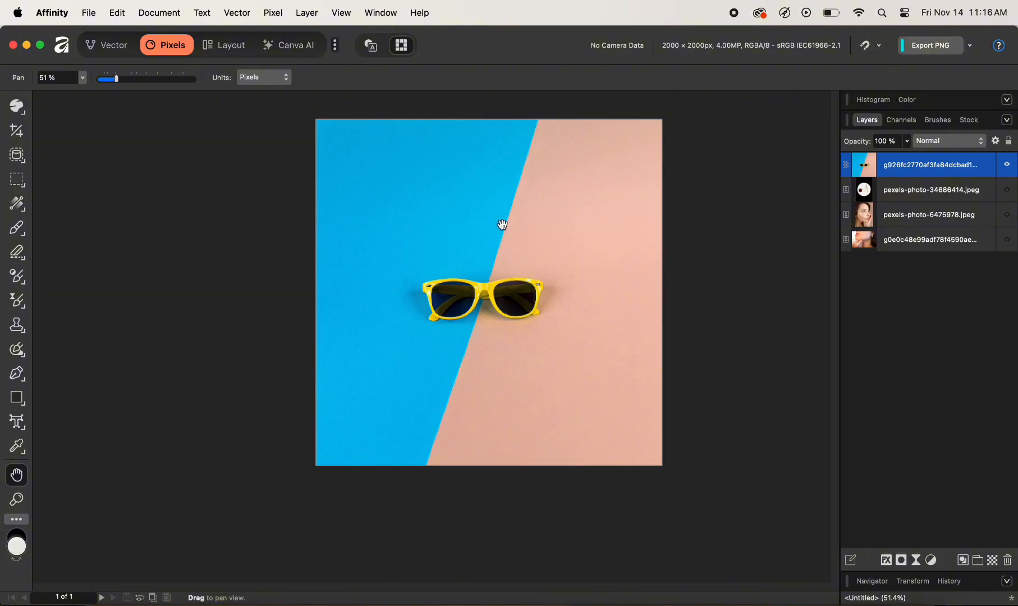
- Start a crop narrowed from the right side to about 1543 px wide and show the Golden Spiral overlay
{"action": "left_click", "coordinate": [17, 131]}
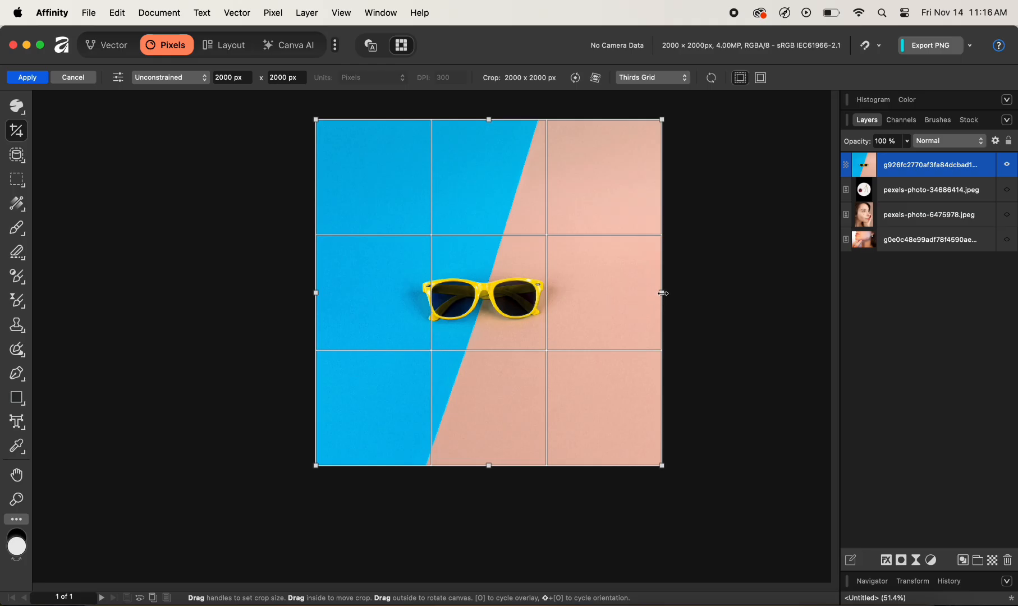
{"action": "left_click_drag", "start_coordinate": [663, 293], "coordinate": [583, 291]}
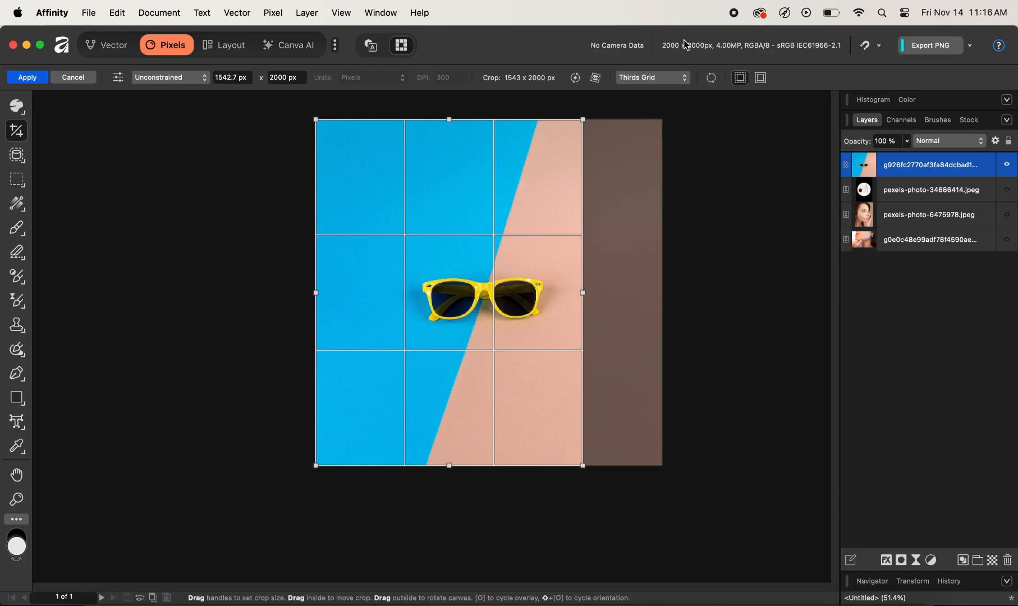
{"action": "left_click", "coordinate": [672, 78]}
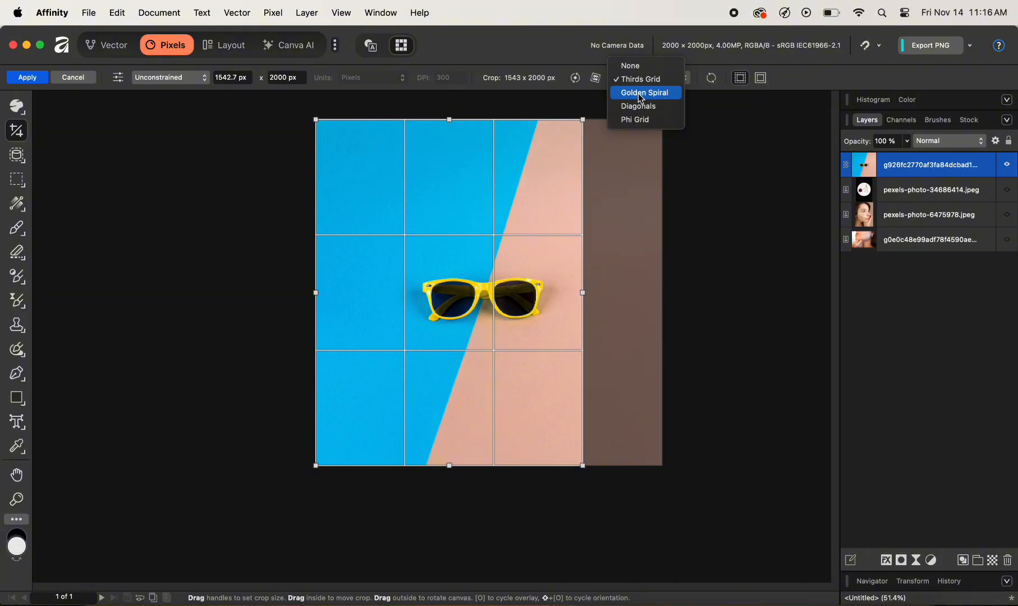
{"action": "left_click", "coordinate": [638, 99]}
- Preview the Diagonals and Phi Grid crop overlays and set the overlay to None
{"action": "left_click", "coordinate": [657, 78]}
{"action": "left_click", "coordinate": [655, 93]}
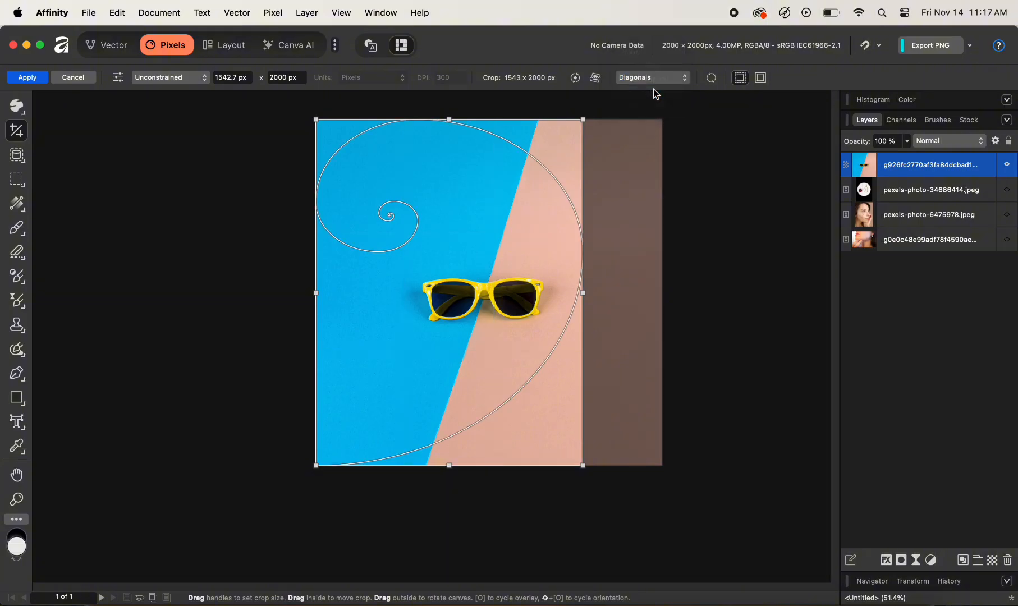
{"action": "left_click", "coordinate": [657, 79]}
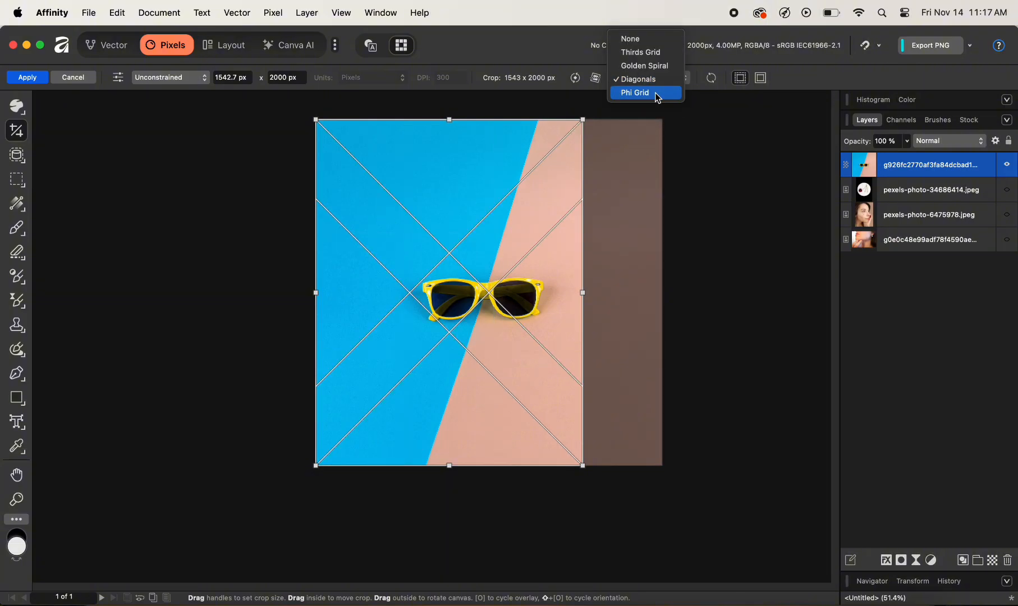
{"action": "left_click", "coordinate": [654, 93]}
{"action": "left_click", "coordinate": [656, 81]}
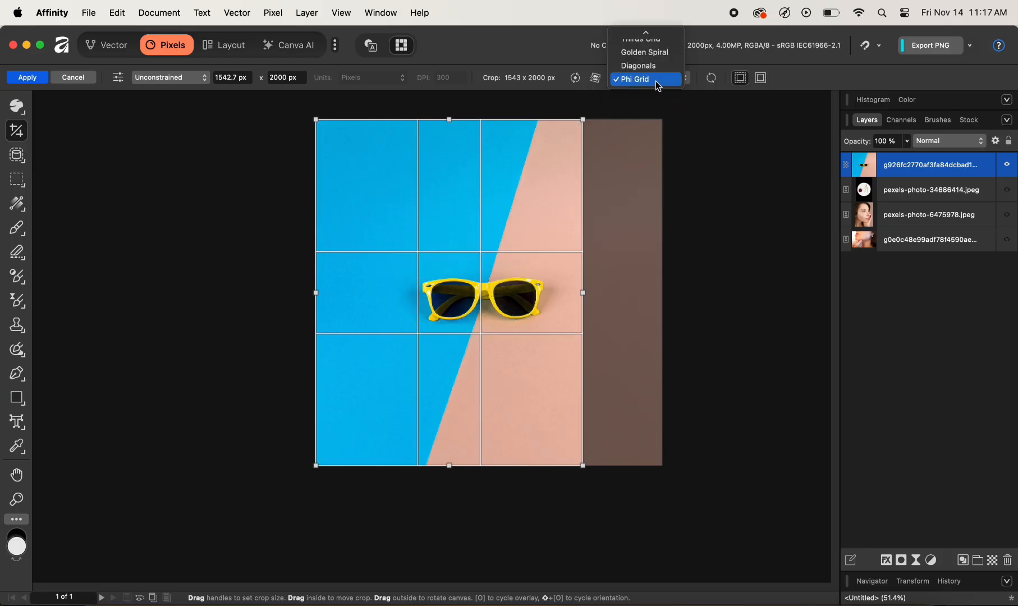
{"action": "scroll", "coordinate": [658, 85], "scroll_direction": "up", "scroll_amount": 1}
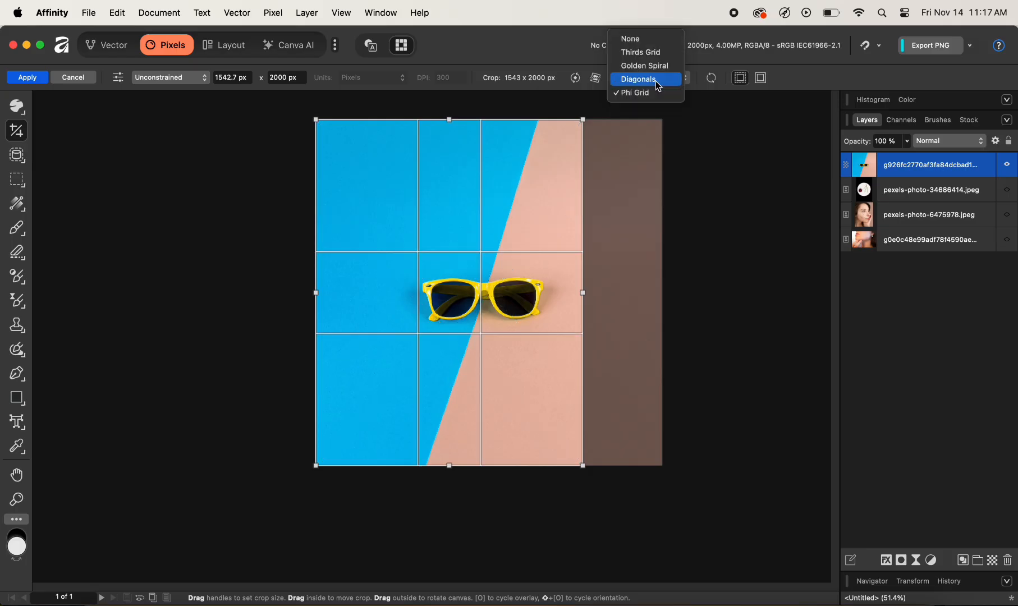
{"action": "left_click", "coordinate": [643, 40]}
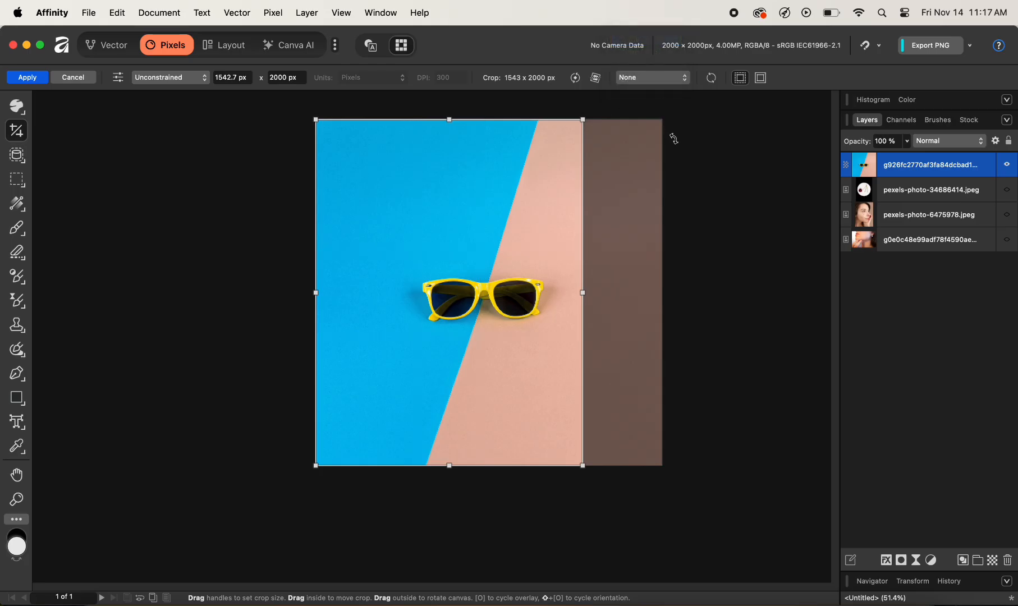
- Trim a little off both sides of the image and apply the crop at about 1909 × 2000 px
{"action": "left_click_drag", "start_coordinate": [587, 294], "coordinate": [655, 293]}
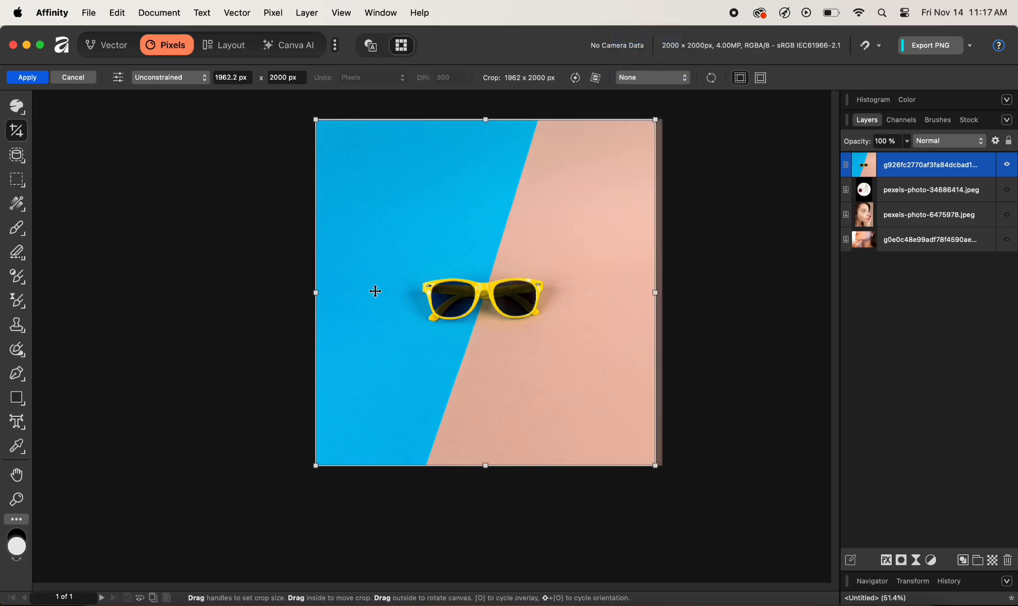
{"action": "left_click_drag", "start_coordinate": [314, 293], "coordinate": [330, 289]}
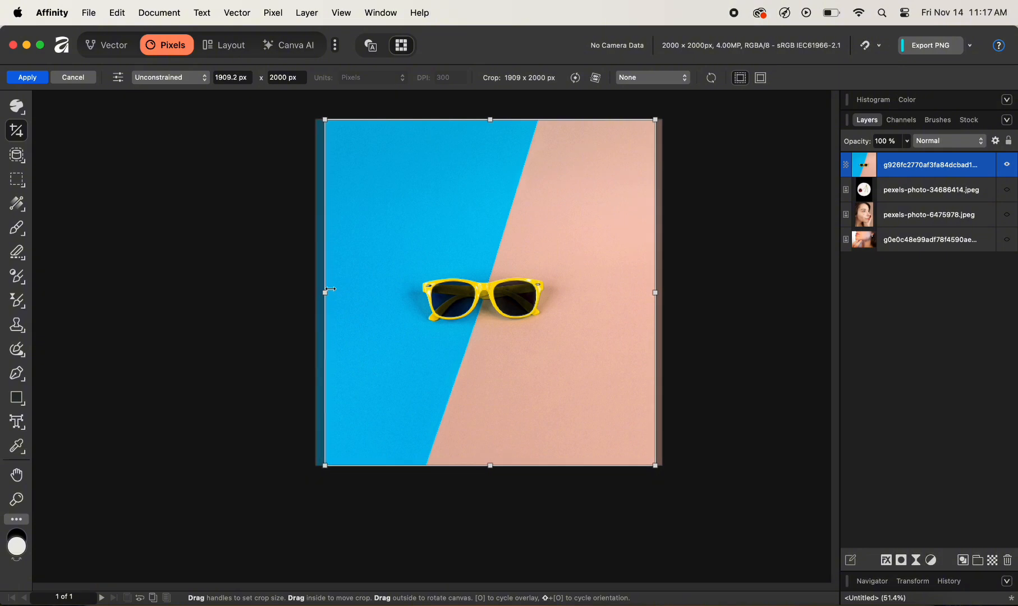
{"action": "left_click", "coordinate": [27, 79]}
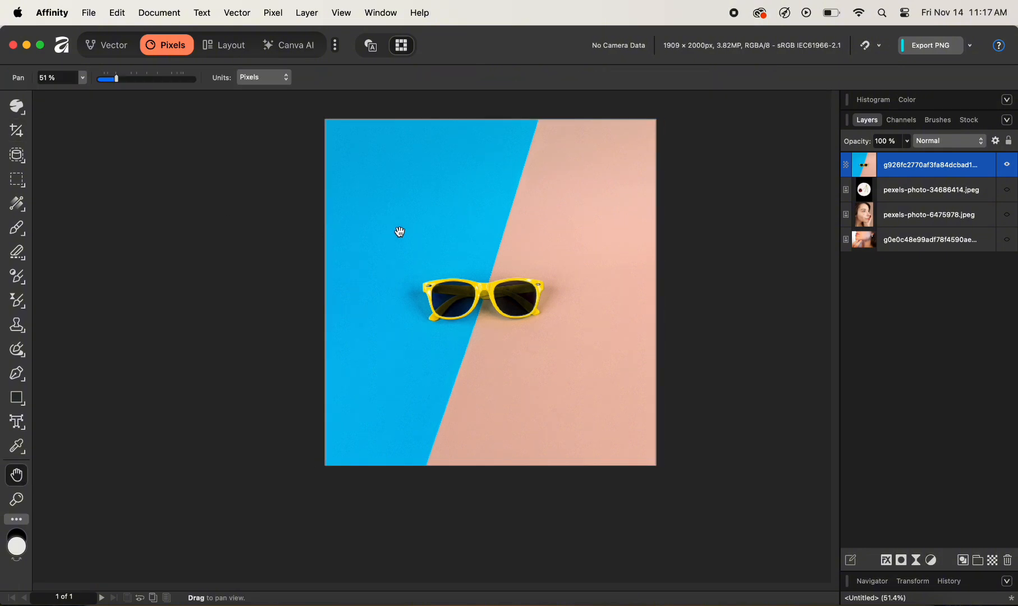
- Activate Object Selection and check the Segmentation model's installation in the Machine Learning Models settings
{"action": "left_click", "coordinate": [20, 159]}
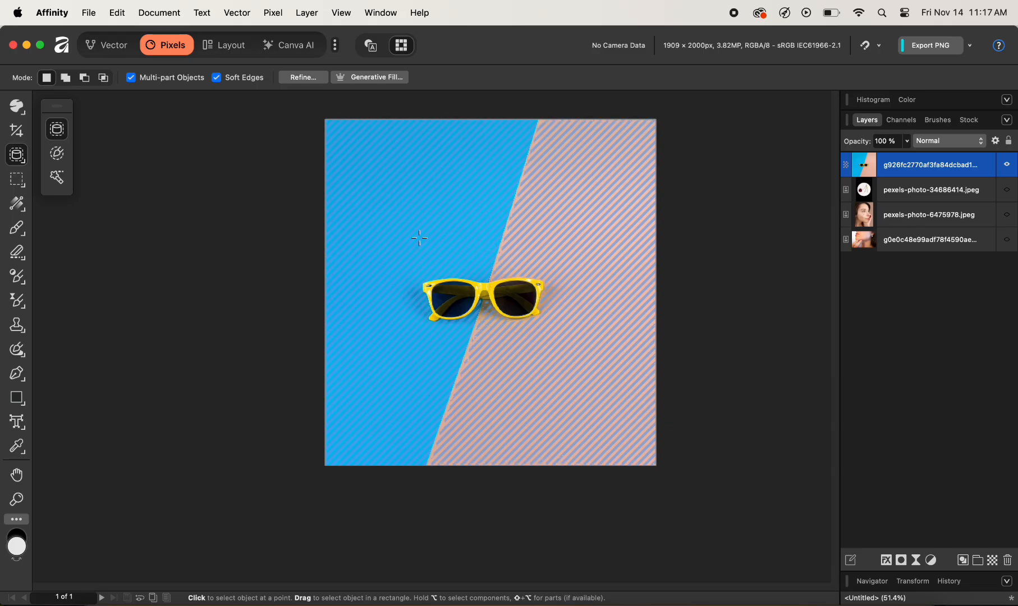
{"action": "left_click", "coordinate": [53, 13]}
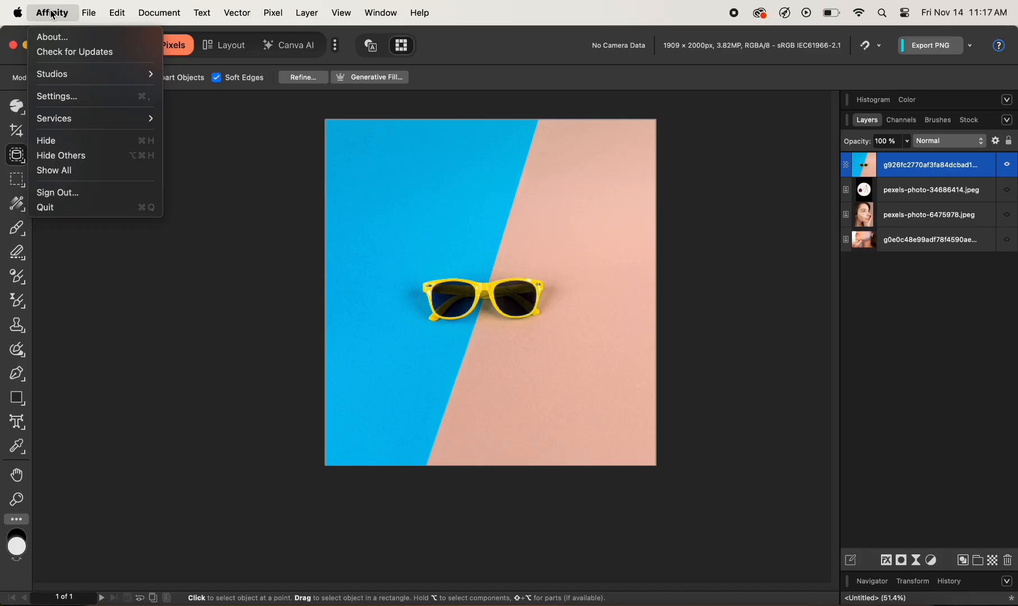
{"action": "left_click", "coordinate": [78, 98]}
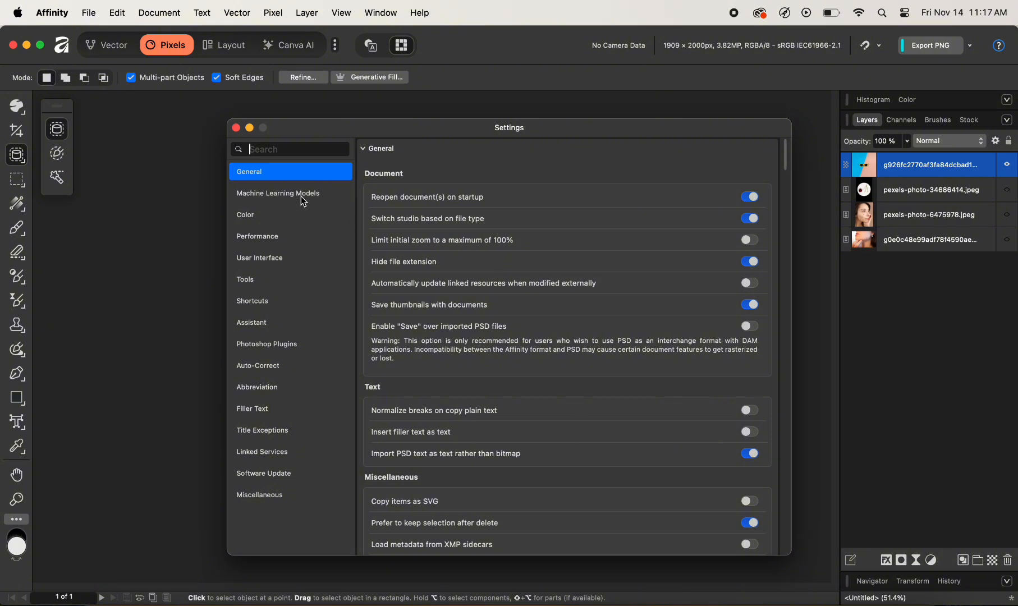
{"action": "left_click", "coordinate": [252, 196]}
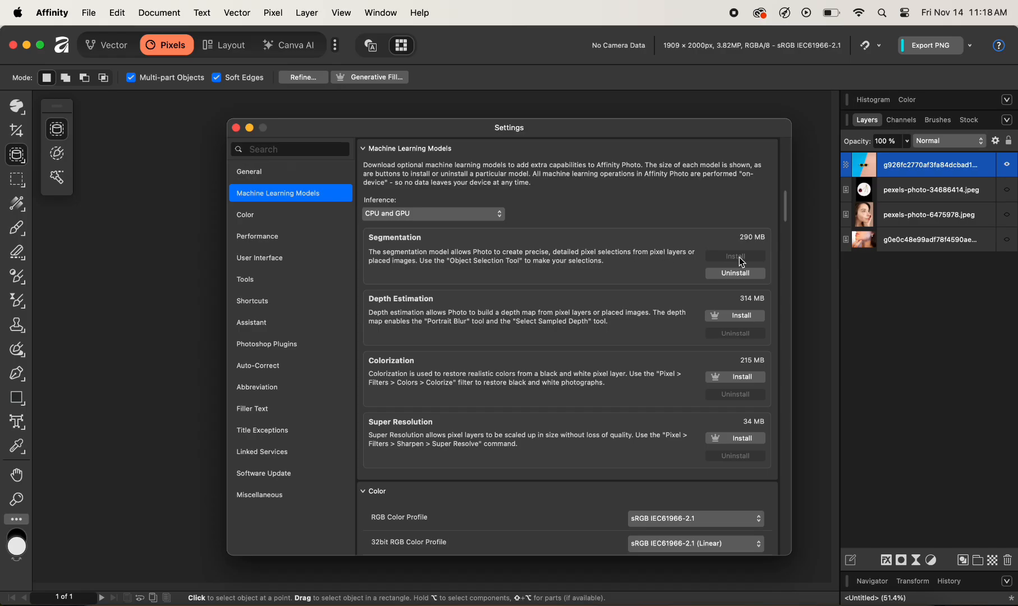
{"action": "left_click", "coordinate": [236, 128]}
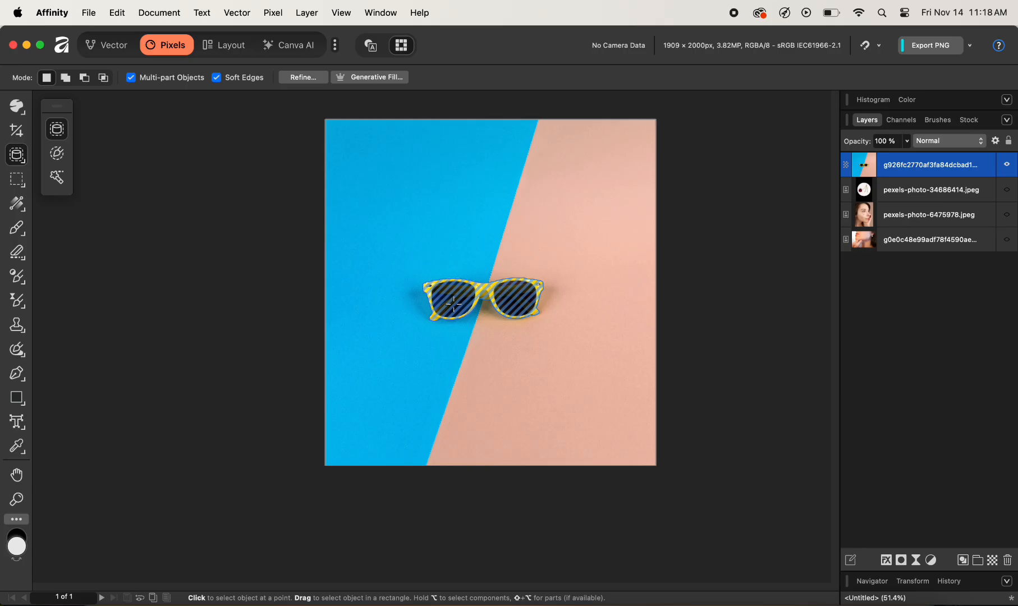
- Try Object Selection on the sunglasses and the Selection Brush on the blue background, clearing each selection
{"action": "left_click", "coordinate": [453, 303]}
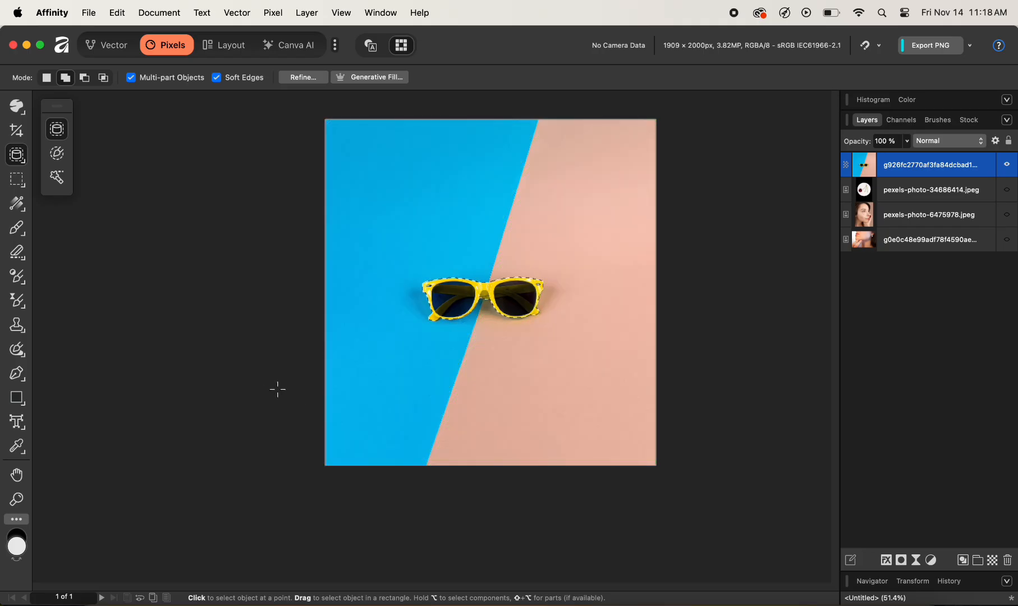
{"action": "key", "text": "super+d"}
{"action": "left_click", "coordinate": [56, 155]}
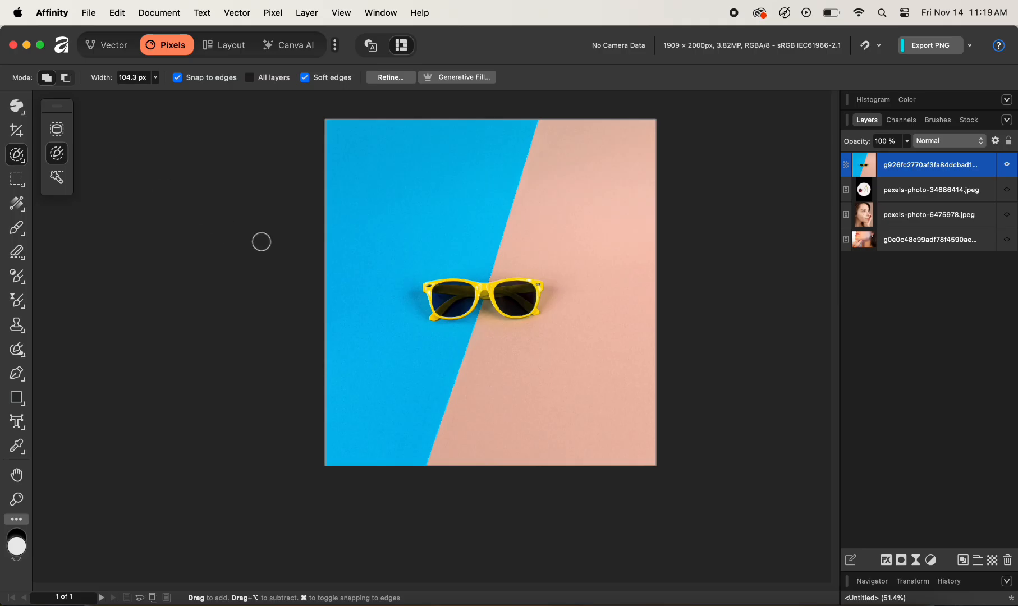
{"action": "mouse_move", "coordinate": [416, 183]}
{"action": "left_mouse_down"}
{"action": "mouse_move", "coordinate": [436, 175]}
{"action": "mouse_move", "coordinate": [418, 188]}
{"action": "mouse_move", "coordinate": [390, 249]}
{"action": "mouse_move", "coordinate": [360, 242]}
{"action": "mouse_move", "coordinate": [348, 170]}
{"action": "mouse_move", "coordinate": [453, 157]}
{"action": "mouse_move", "coordinate": [370, 257]}
{"action": "mouse_move", "coordinate": [368, 288]}
{"action": "left_mouse_up"}
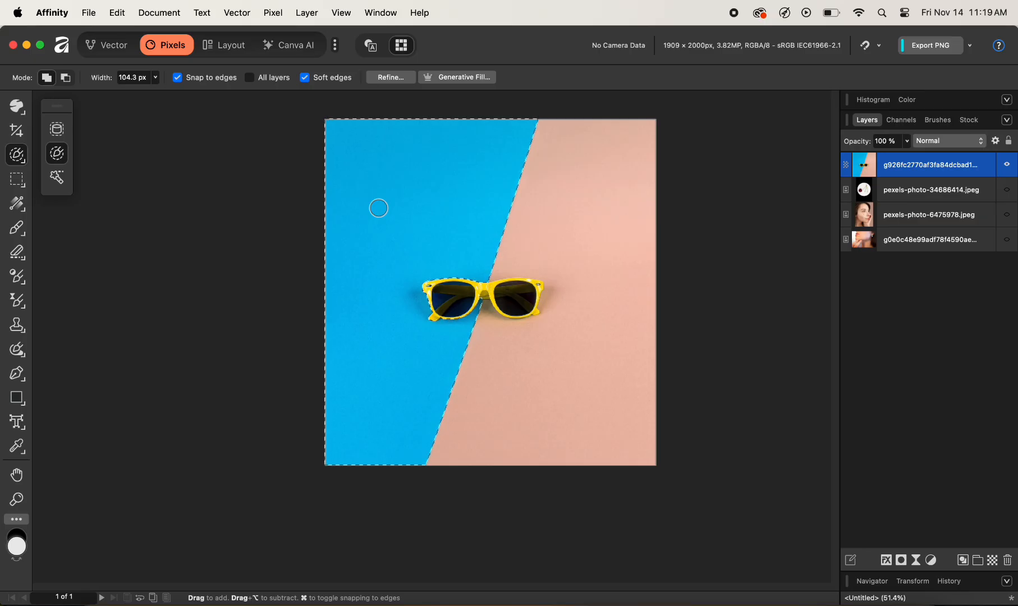
{"action": "key", "text": "super+d"}
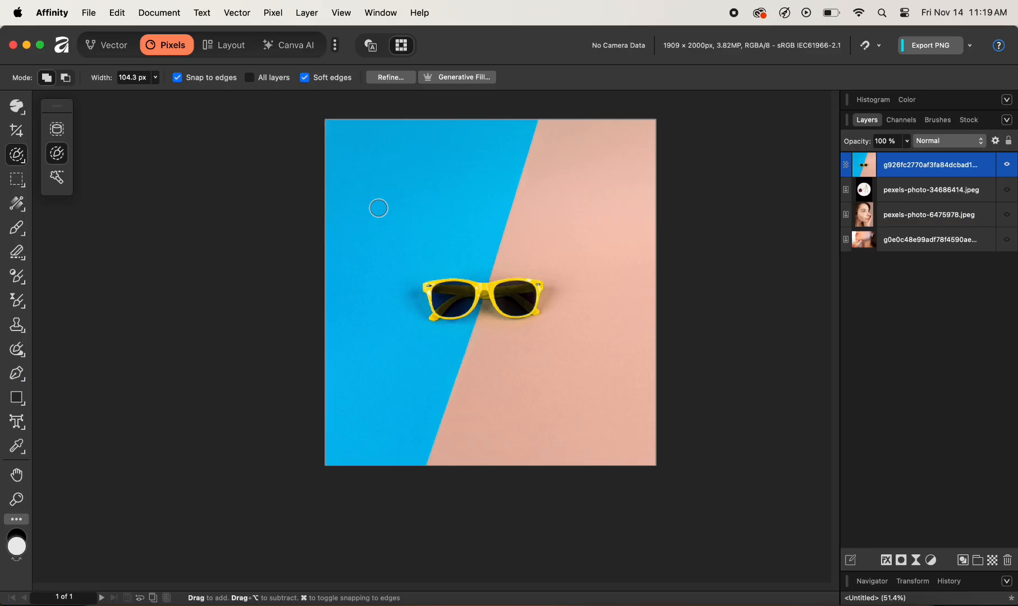
- Draw a rectangular marquee selection around the sunglasses
{"action": "left_click", "coordinate": [57, 177]}
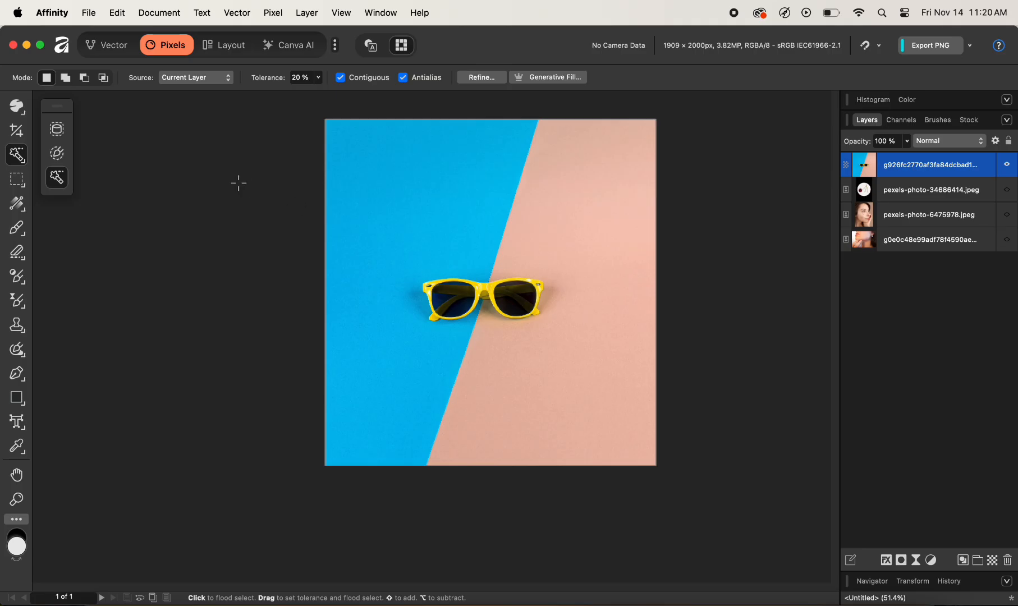
{"action": "left_click", "coordinate": [15, 182]}
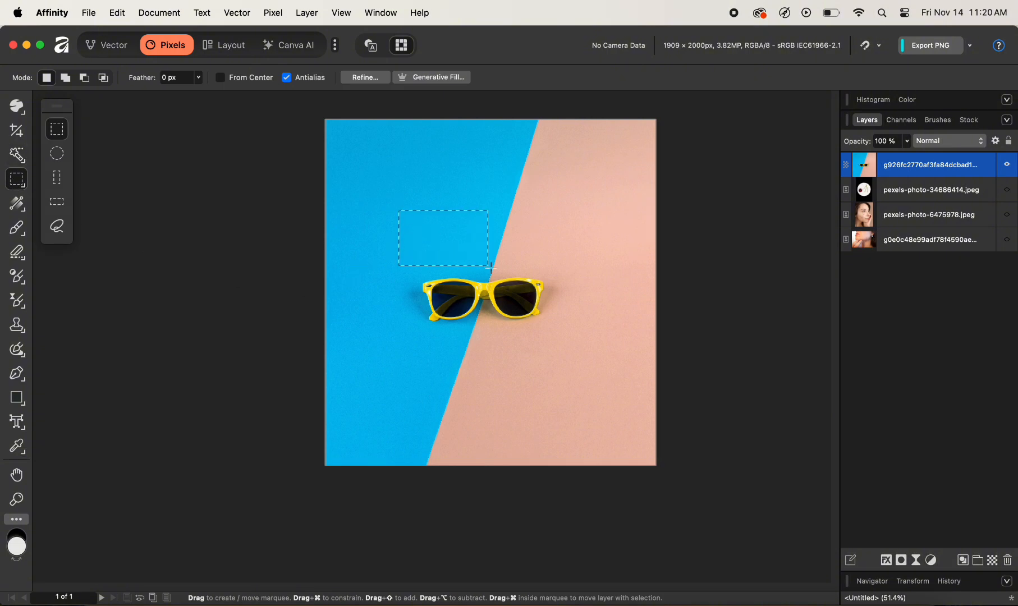
{"action": "left_click_drag", "start_coordinate": [490, 266], "coordinate": [583, 357]}
- Subtract an ellipse drawn from its center from the upper-left part of the rectangular selection, and deselect everything
{"action": "left_click", "coordinate": [61, 152]}
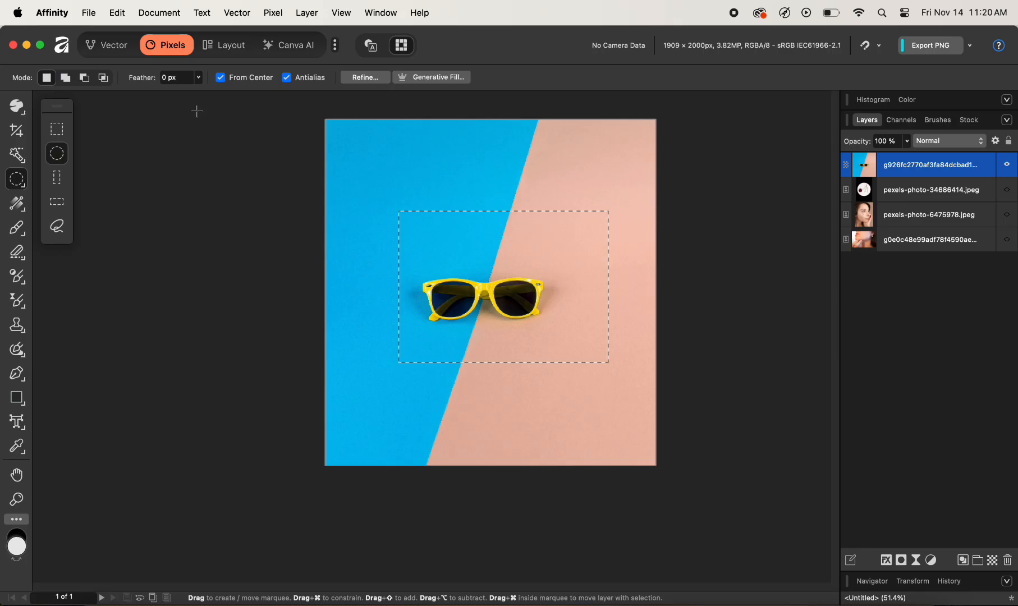
{"action": "left_click", "coordinate": [84, 78]}
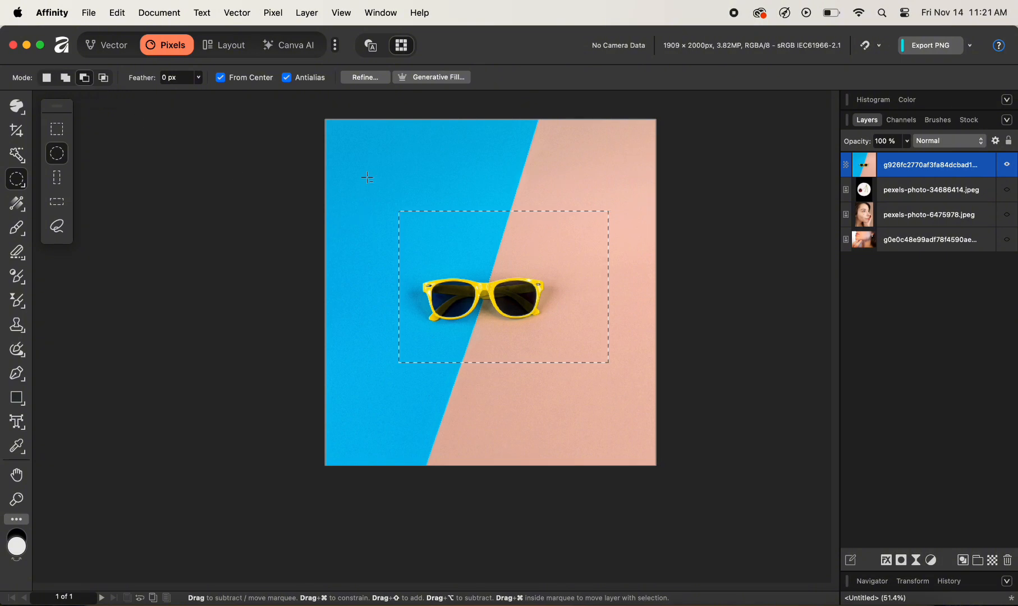
{"action": "left_click_drag", "start_coordinate": [370, 175], "coordinate": [453, 209]}
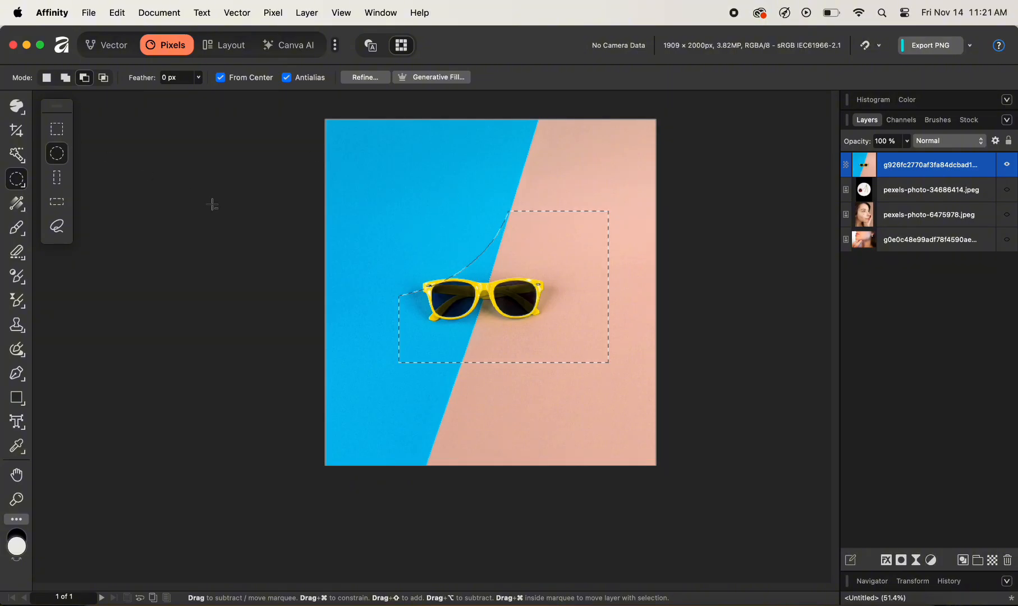
{"action": "key", "text": "super+d"}
- Try a 17 px wide column selection beside the sunglasses and a 12 px high row selection above them
{"action": "left_click", "coordinate": [58, 178]}
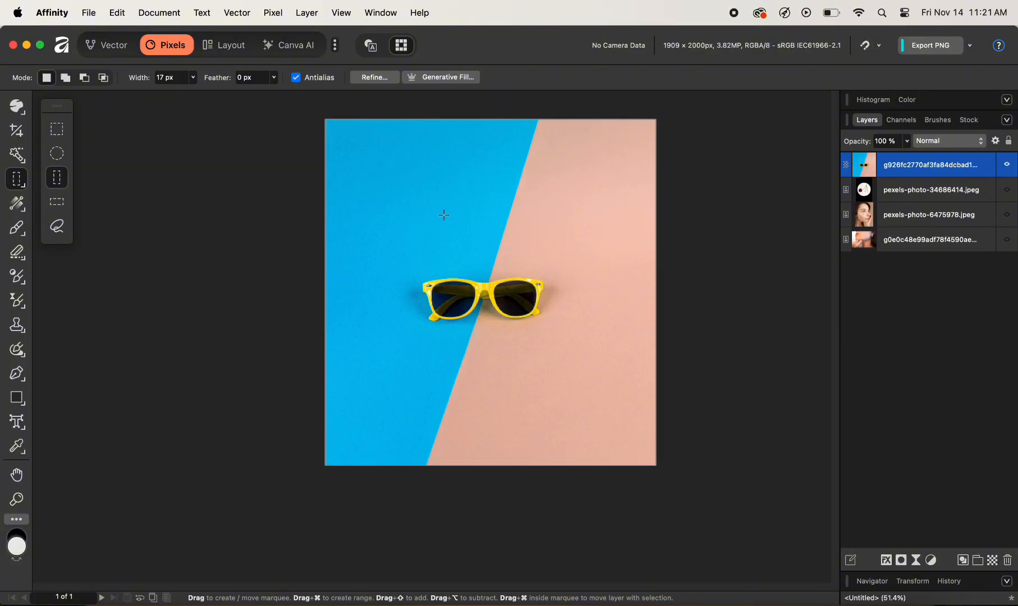
{"action": "mouse_move", "coordinate": [444, 214]}
{"action": "left_mouse_down"}
{"action": "mouse_move", "coordinate": [458, 228]}
{"action": "mouse_move", "coordinate": [428, 226]}
{"action": "left_mouse_up"}
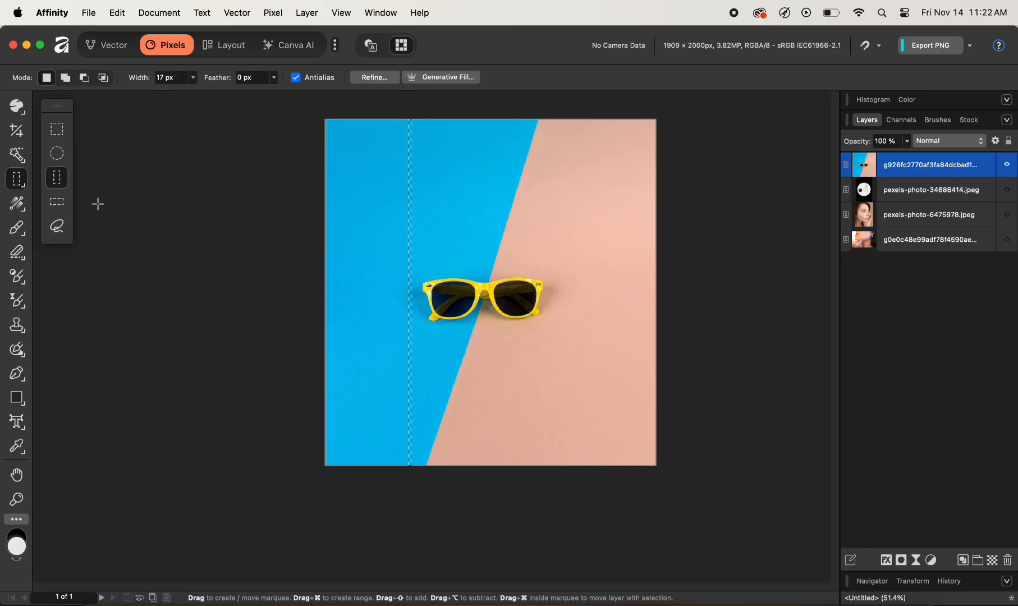
{"action": "left_click", "coordinate": [56, 202]}
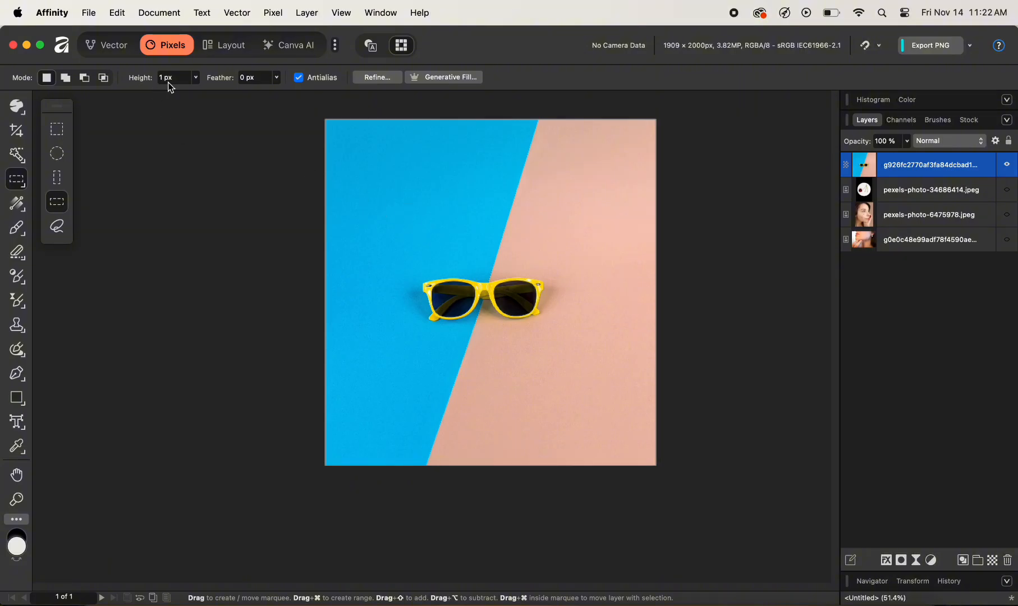
{"action": "left_click", "coordinate": [186, 78]}
{"action": "type", "text": "12"}
{"action": "key", "text": "Return"}
{"action": "left_click", "coordinate": [430, 233]}
{"action": "left_click", "coordinate": [458, 247]}
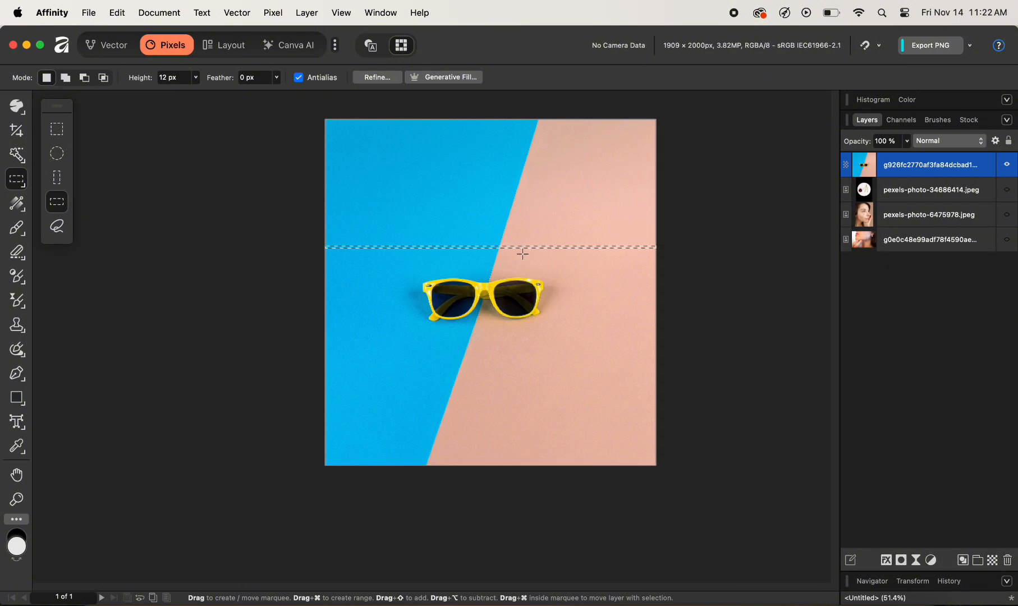
- Draw an irregular freehand selection around most of the sunglasses and deselect it
{"action": "left_click", "coordinate": [57, 227]}
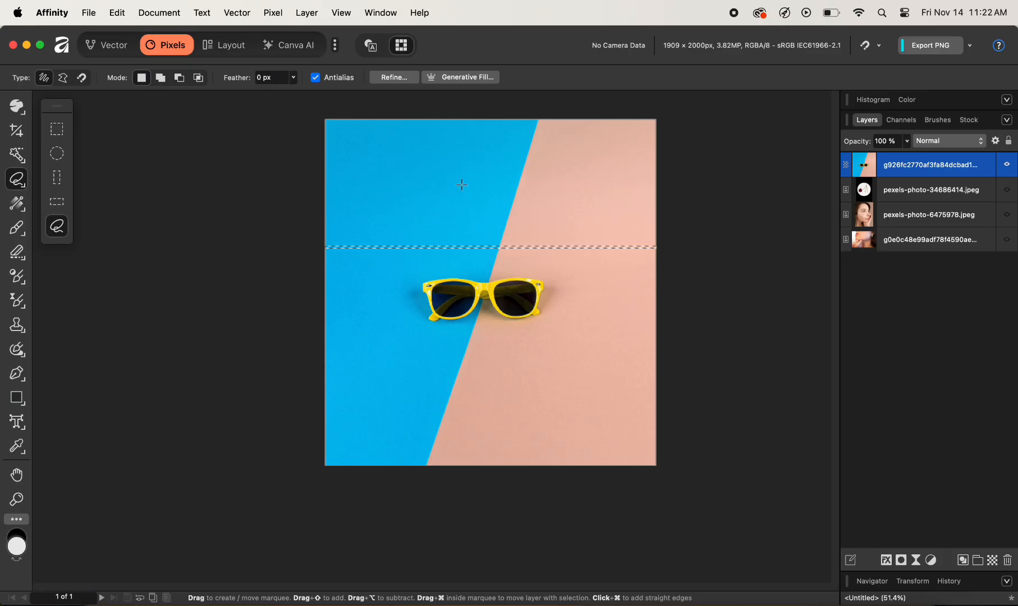
{"action": "mouse_move", "coordinate": [462, 184]}
{"action": "left_mouse_down"}
{"action": "mouse_move", "coordinate": [433, 187]}
{"action": "mouse_move", "coordinate": [432, 211]}
{"action": "mouse_move", "coordinate": [403, 224]}
{"action": "mouse_move", "coordinate": [405, 275]}
{"action": "mouse_move", "coordinate": [388, 332]}
{"action": "mouse_move", "coordinate": [540, 306]}
{"action": "mouse_move", "coordinate": [528, 197]}
{"action": "mouse_move", "coordinate": [488, 200]}
{"action": "mouse_move", "coordinate": [476, 177]}
{"action": "mouse_move", "coordinate": [441, 190]}
{"action": "left_mouse_up"}
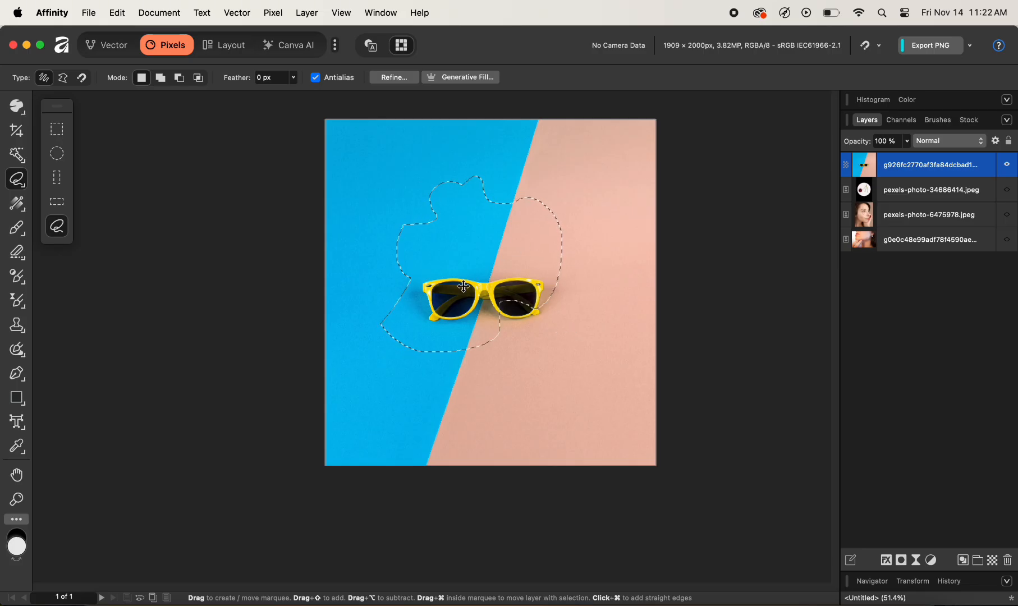
{"action": "key", "text": "super+d"}
- Activate the Gradient tool, look over its fill types, and add an empty pixel layer above the sunglasses photo
{"action": "left_click", "coordinate": [19, 205]}
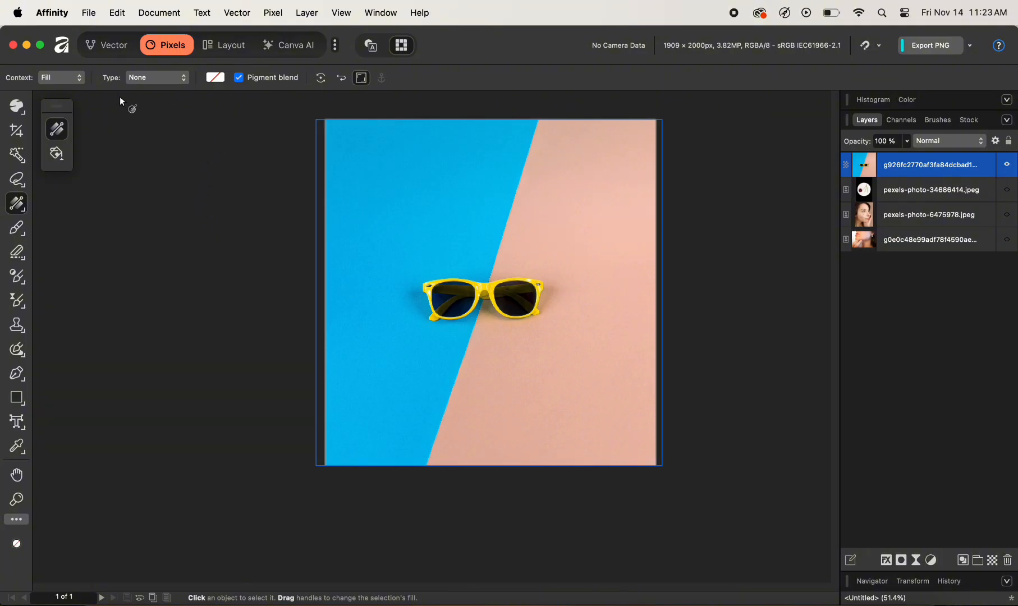
{"action": "left_click", "coordinate": [150, 79]}
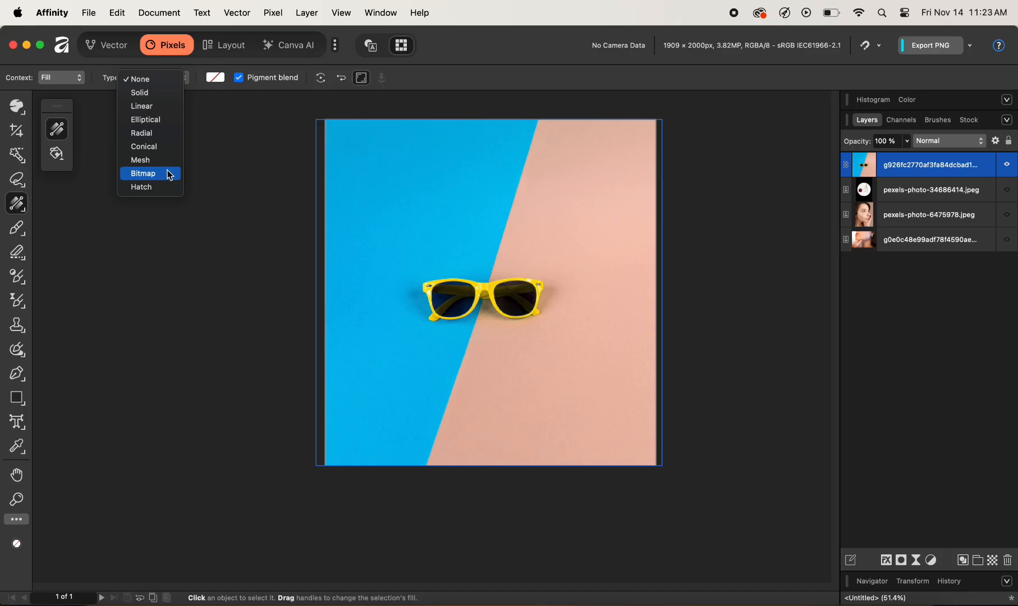
{"action": "left_click", "coordinate": [17, 203]}
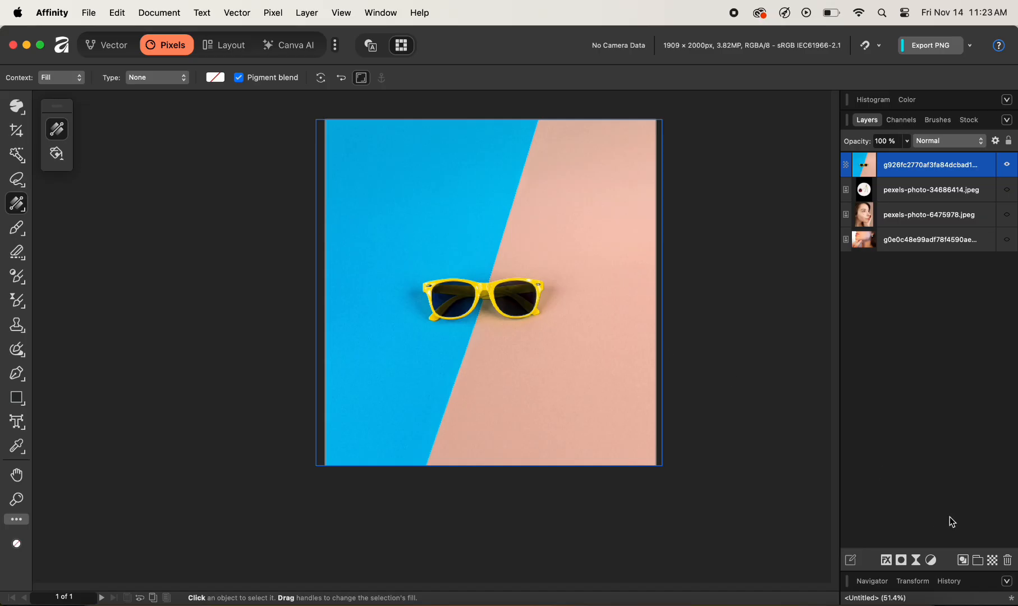
{"action": "left_click", "coordinate": [995, 562]}
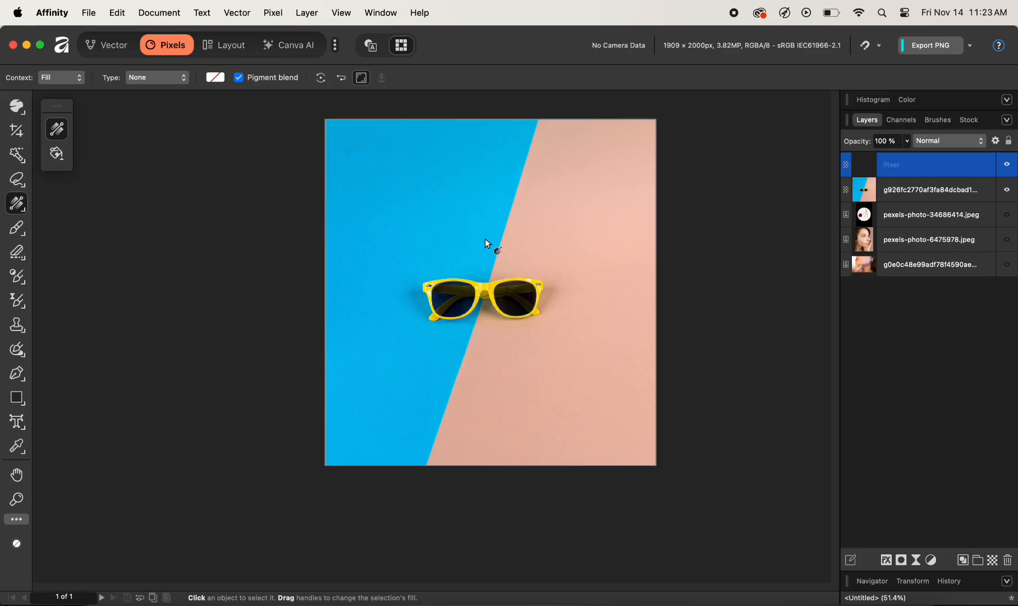
- Draw a diagonal linear gradient on the empty pixel layer, from the canvas's upper-left area to just right of the sunglasses
{"action": "left_click", "coordinate": [425, 199]}
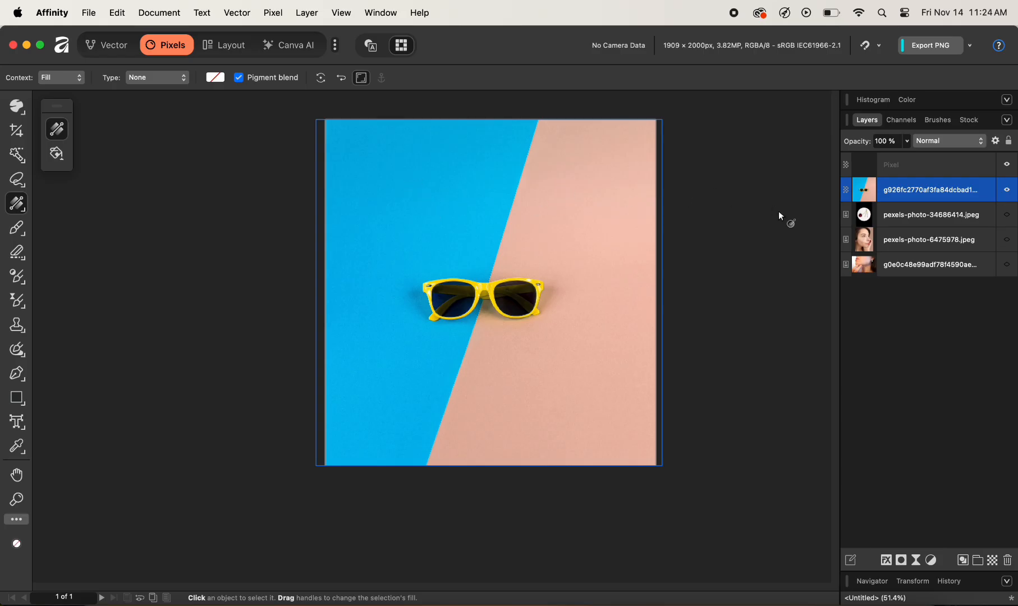
{"action": "left_click", "coordinate": [914, 168]}
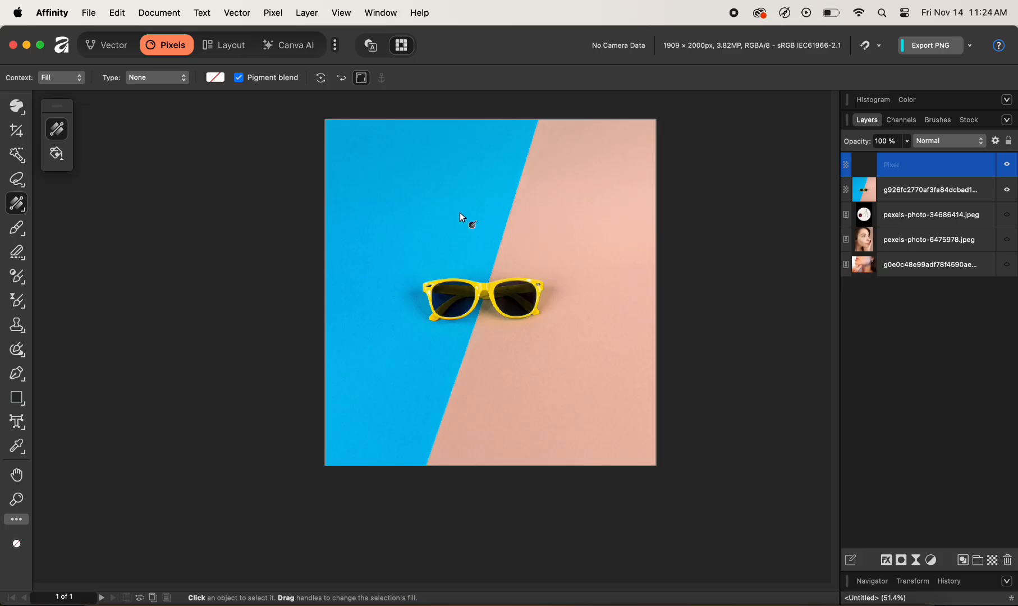
{"action": "left_click_drag", "start_coordinate": [395, 178], "coordinate": [583, 356]}
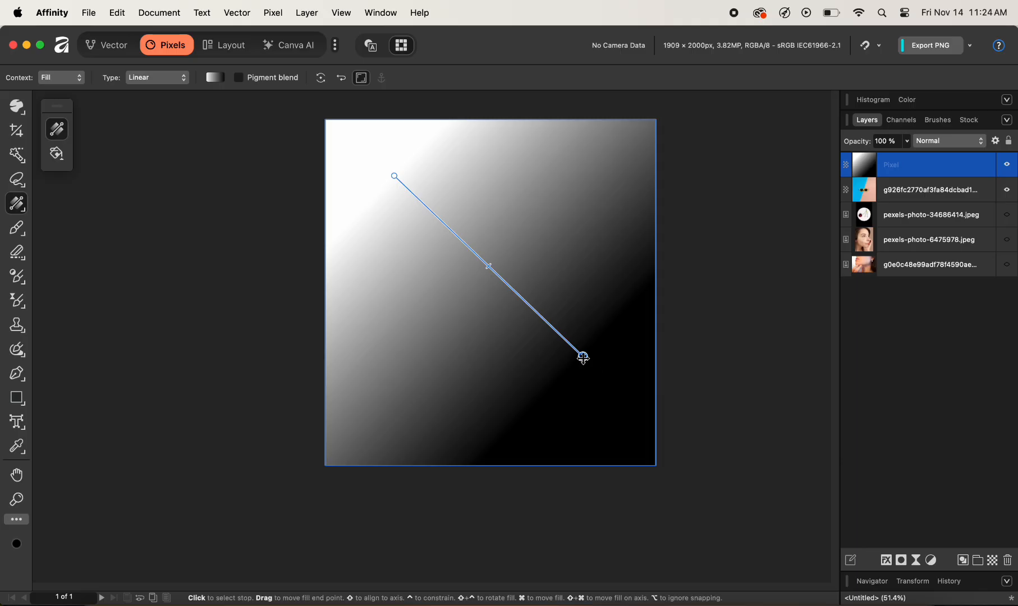
{"action": "left_click_drag", "start_coordinate": [583, 357], "coordinate": [603, 289]}
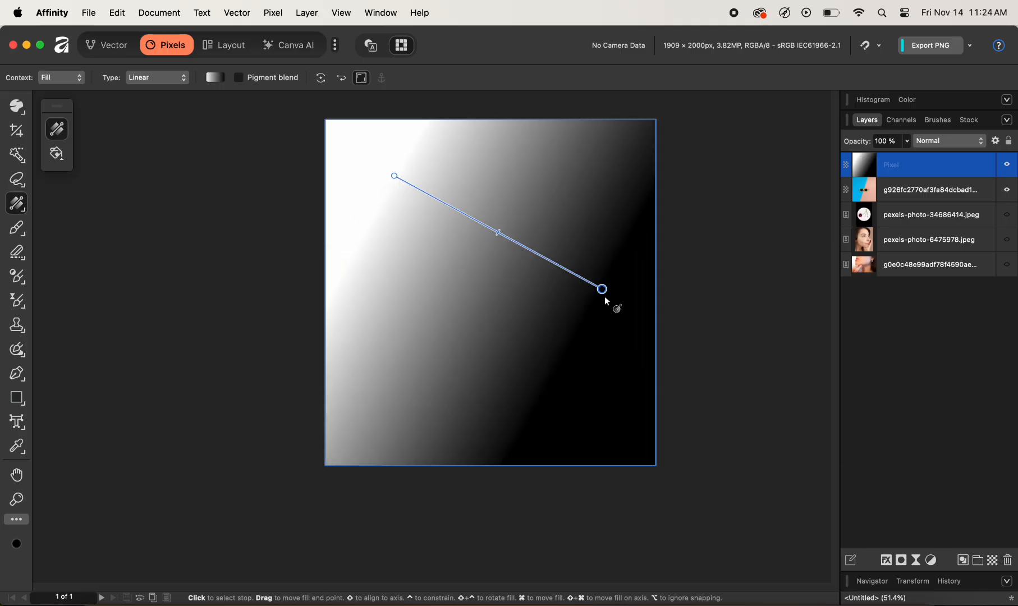
- Recolor the linear gradient's end stop to turquoise 00FFDE and its start stop to blue 0090FF
{"action": "left_click", "coordinate": [907, 100]}
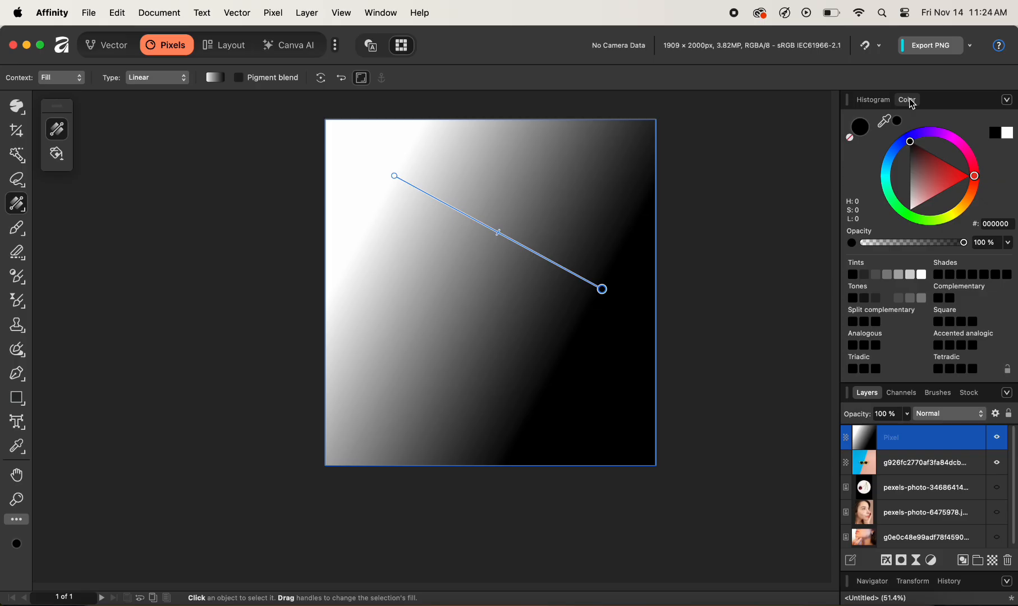
{"action": "left_click", "coordinate": [887, 186]}
{"action": "left_click_drag", "start_coordinate": [889, 189], "coordinate": [888, 182]}
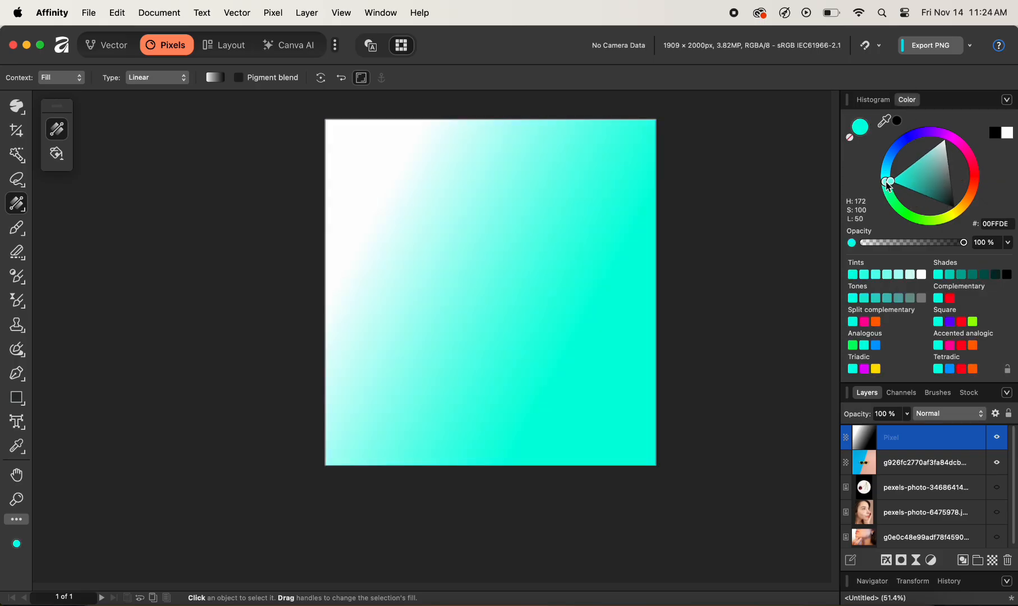
{"action": "left_click", "coordinate": [395, 176]}
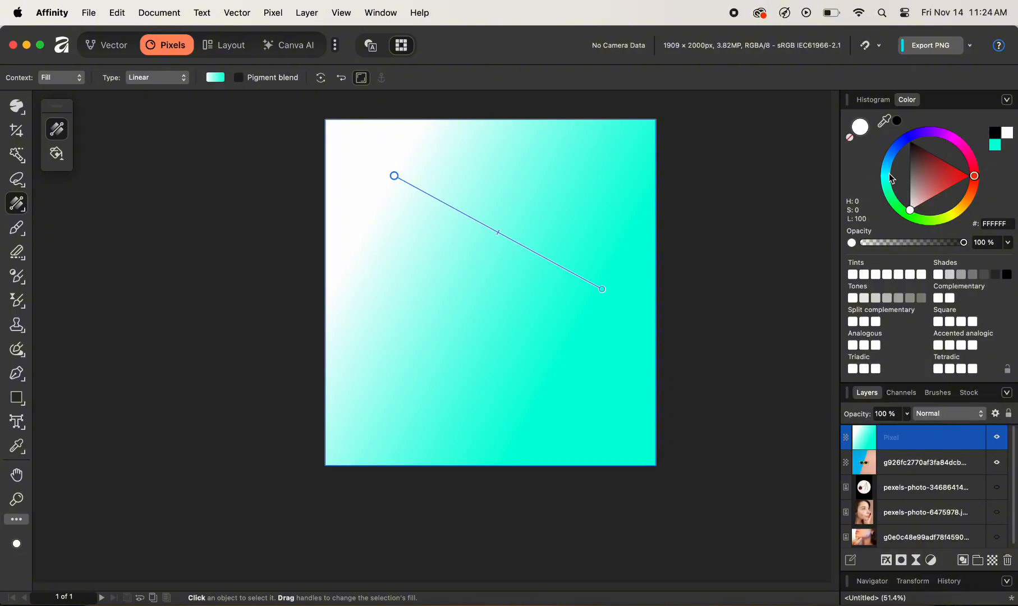
{"action": "mouse_move", "coordinate": [892, 179]}
{"action": "left_mouse_down"}
{"action": "mouse_move", "coordinate": [899, 150]}
{"action": "mouse_move", "coordinate": [892, 158]}
{"action": "left_mouse_up"}
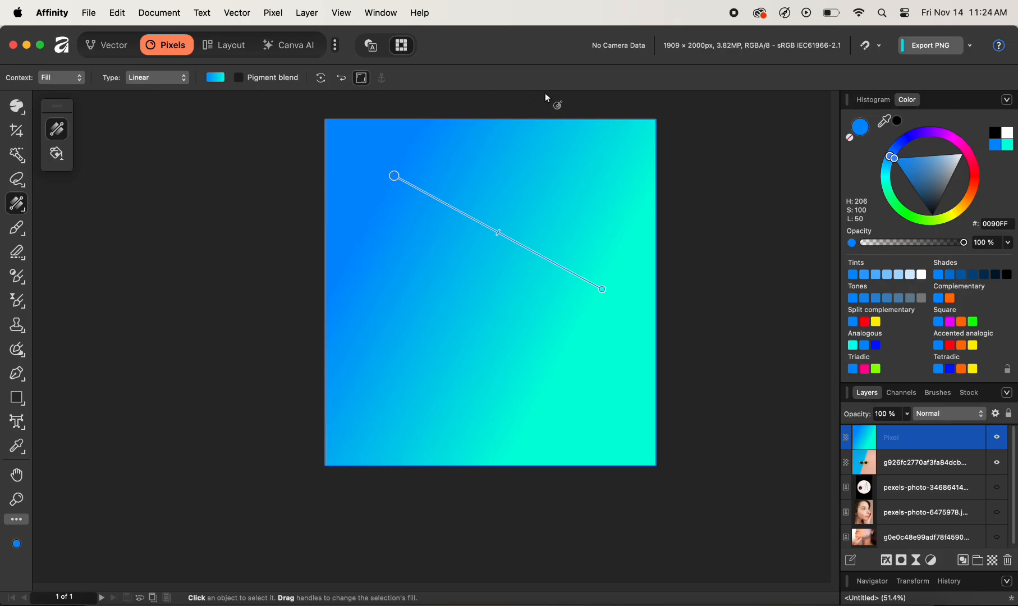
- Try the Solid fill type on the gradient layer, and change the type to Elliptical
{"action": "left_click", "coordinate": [153, 78]}
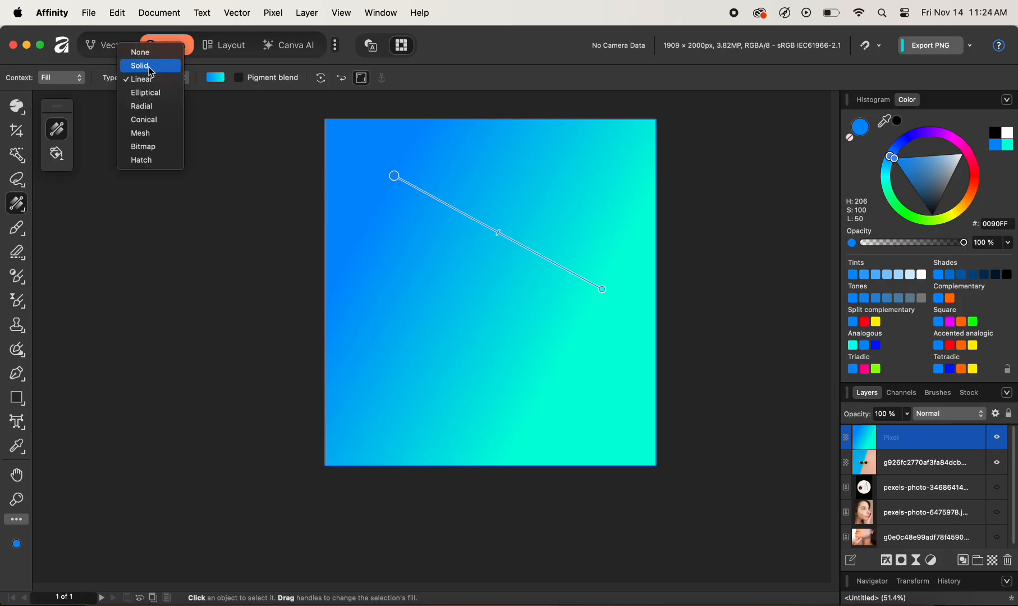
{"action": "left_click", "coordinate": [150, 66]}
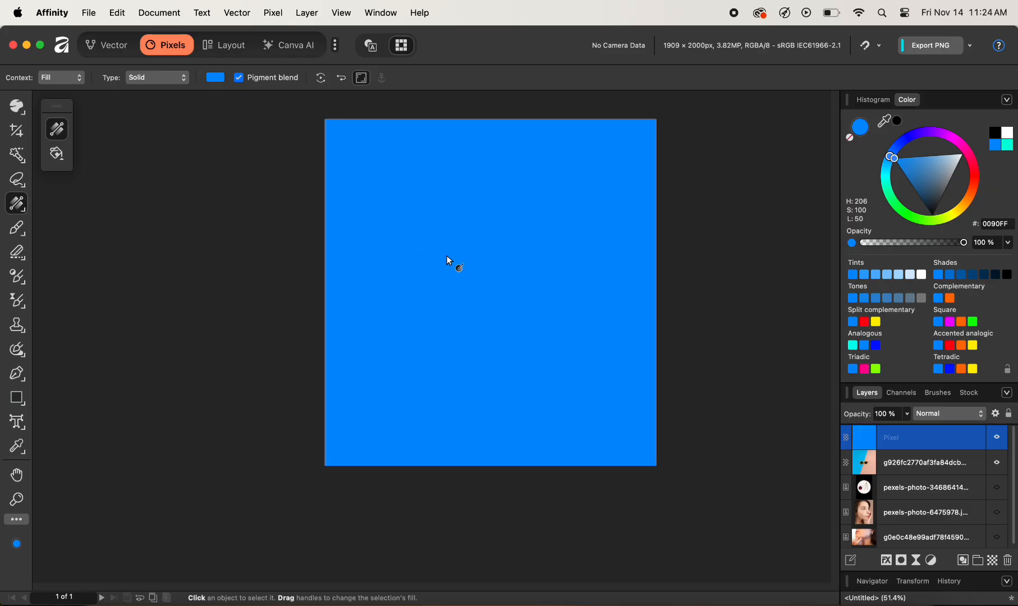
{"action": "left_click", "coordinate": [158, 78]}
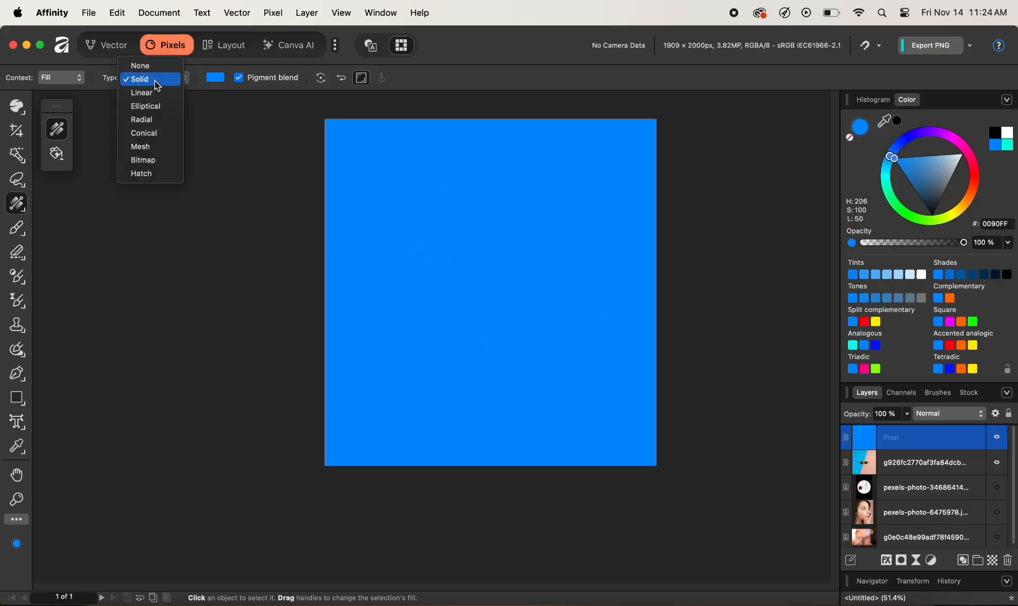
{"action": "left_click", "coordinate": [164, 109]}
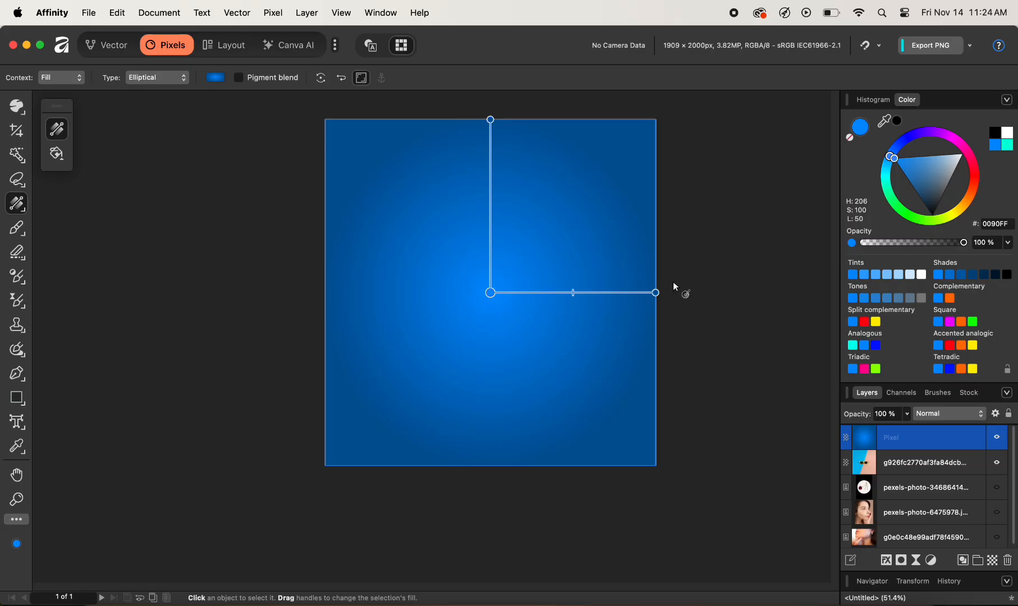
- Recolor the elliptical gradient's outer stop to green 009975 and its center stop to orange FFB700
{"action": "left_click", "coordinate": [656, 292]}
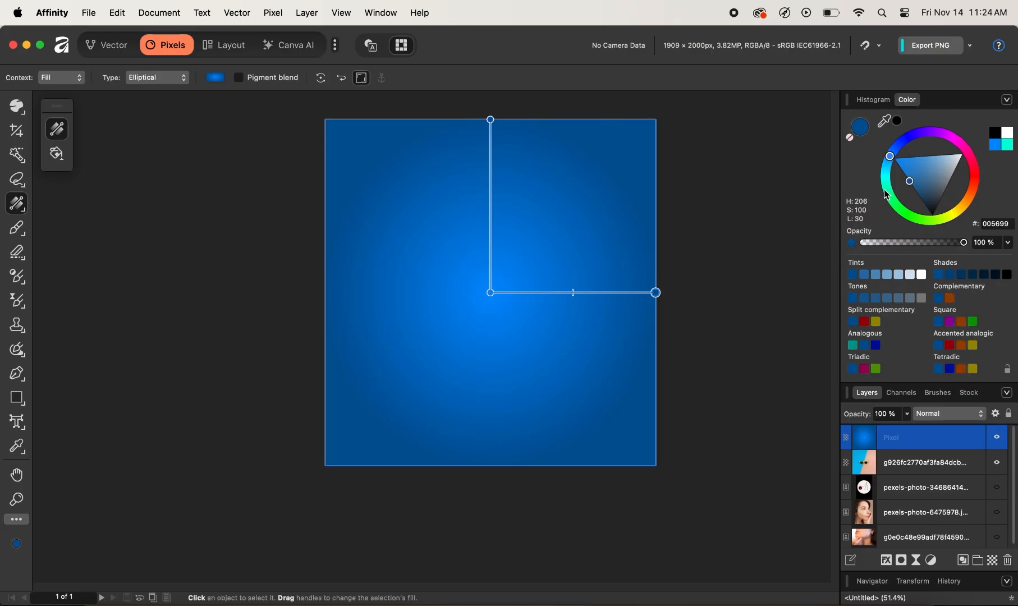
{"action": "left_click_drag", "start_coordinate": [887, 196], "coordinate": [886, 186]}
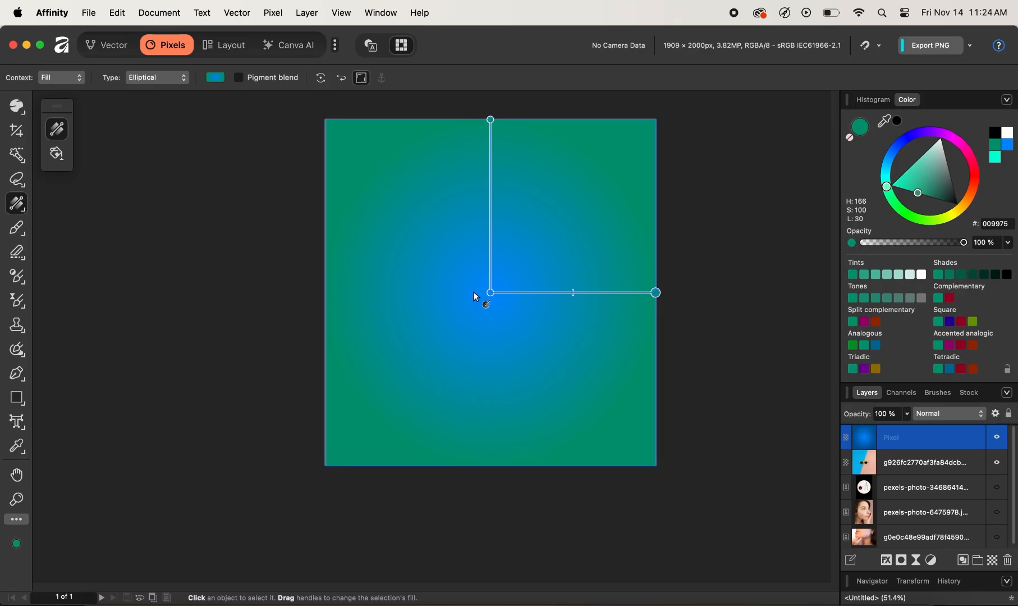
{"action": "left_click", "coordinate": [490, 293]}
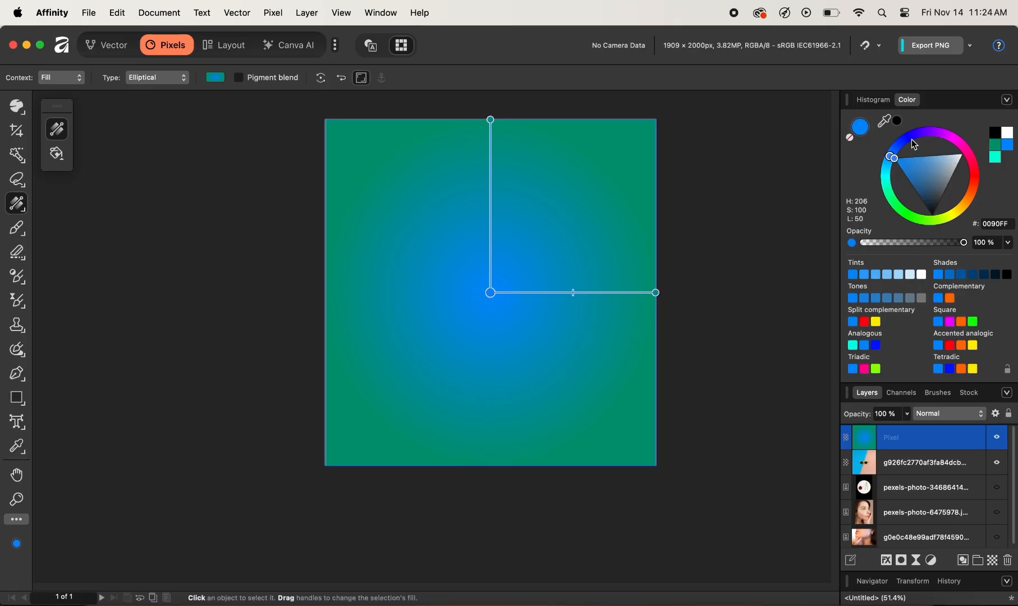
{"action": "left_click_drag", "start_coordinate": [912, 139], "coordinate": [974, 220]}
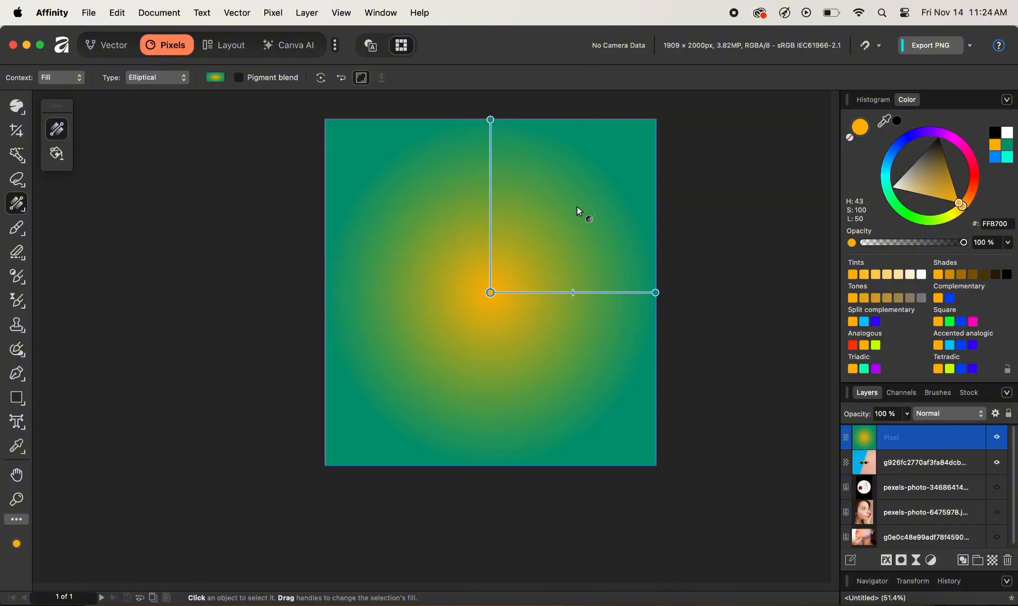
{"action": "left_click", "coordinate": [907, 100]}
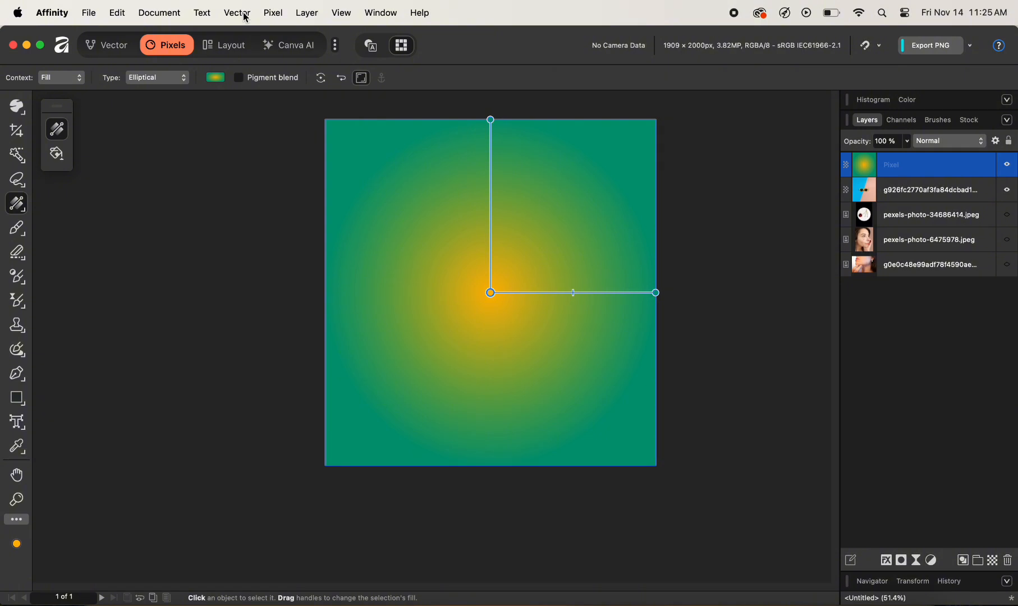
- Look up the New Fill Layer command without using it, and delete the gradient-filled pixel layer
{"action": "left_click", "coordinate": [273, 13]}
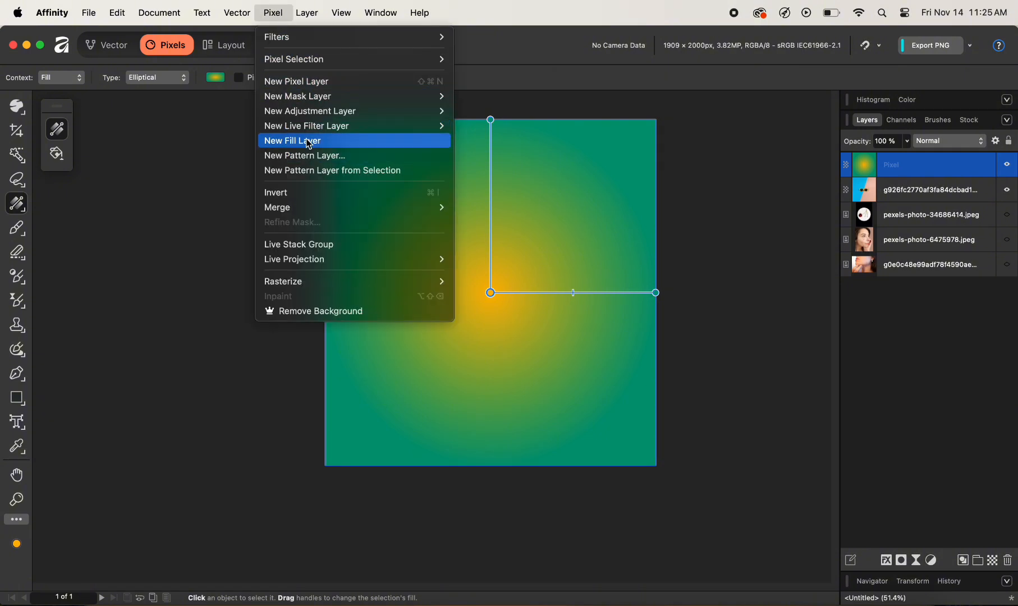
{"action": "left_click", "coordinate": [519, 55]}
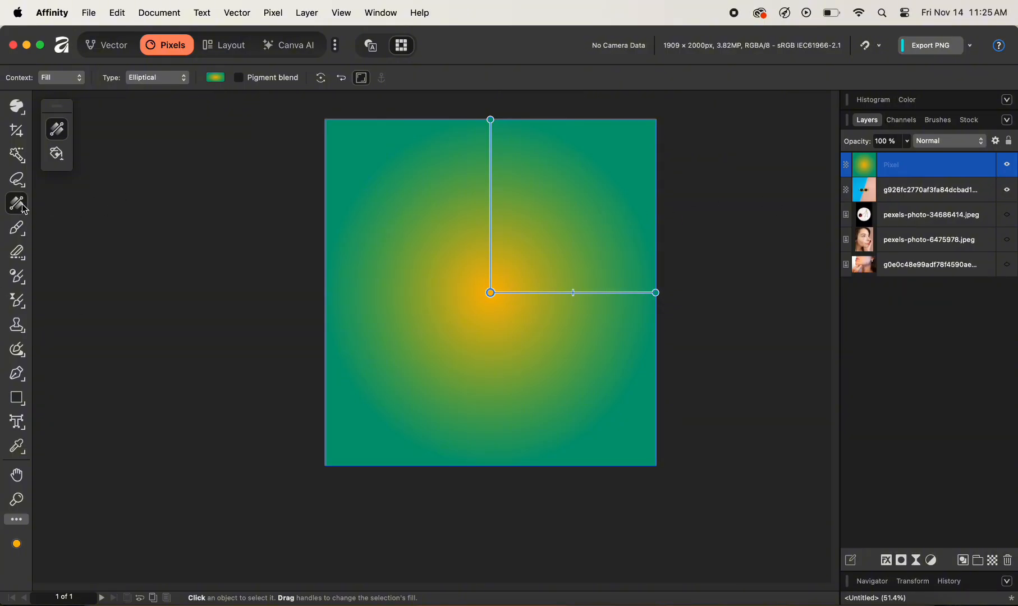
{"action": "left_click_drag", "start_coordinate": [967, 177], "coordinate": [1008, 560]}
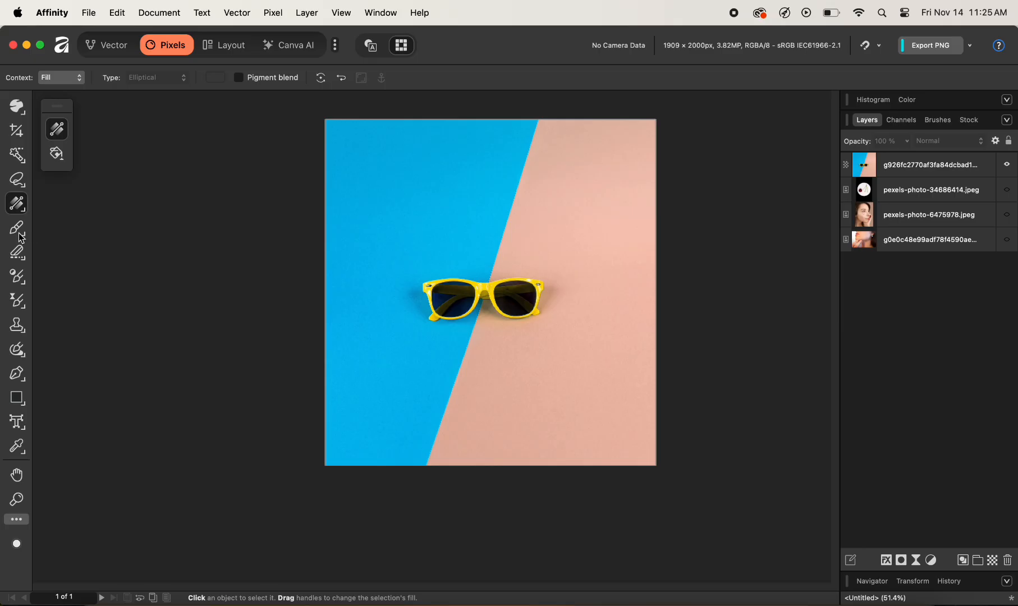
- Activate the Flood Fill tool and add an empty pixel layer above the sunglasses photo
{"action": "left_click", "coordinate": [18, 209]}
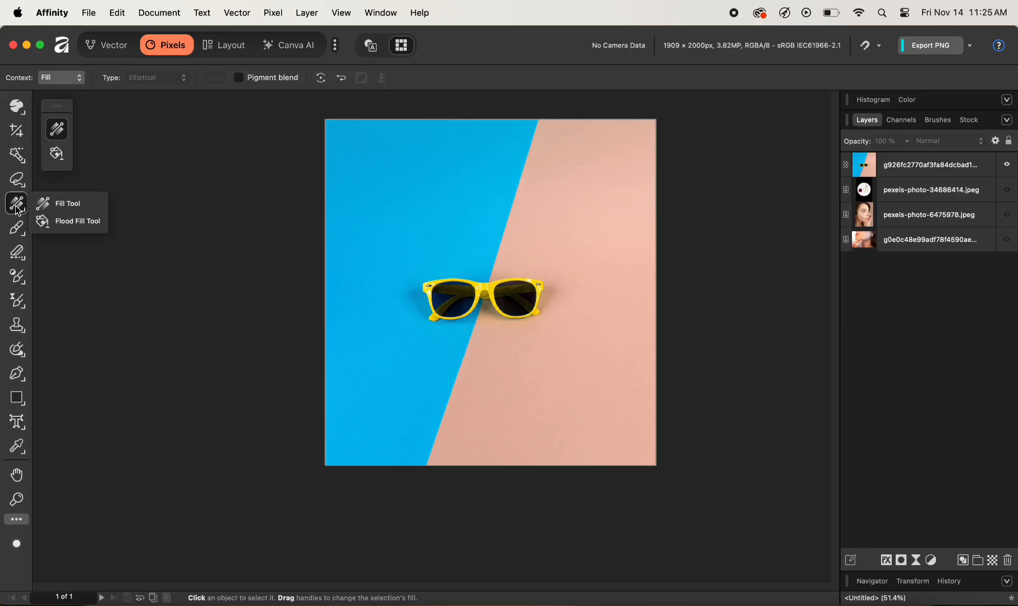
{"action": "left_click", "coordinate": [60, 223]}
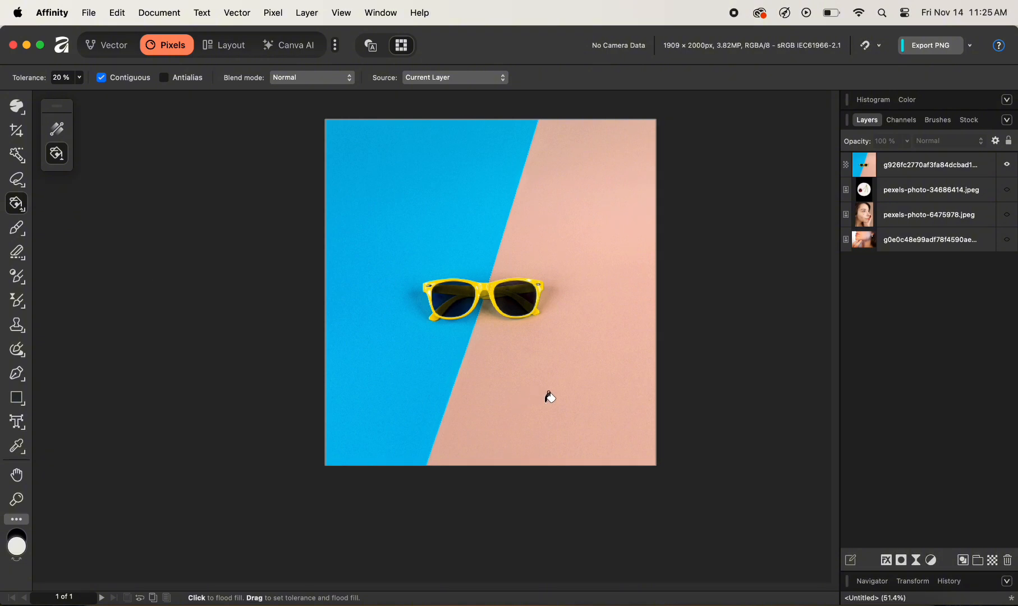
{"action": "left_click", "coordinate": [946, 168]}
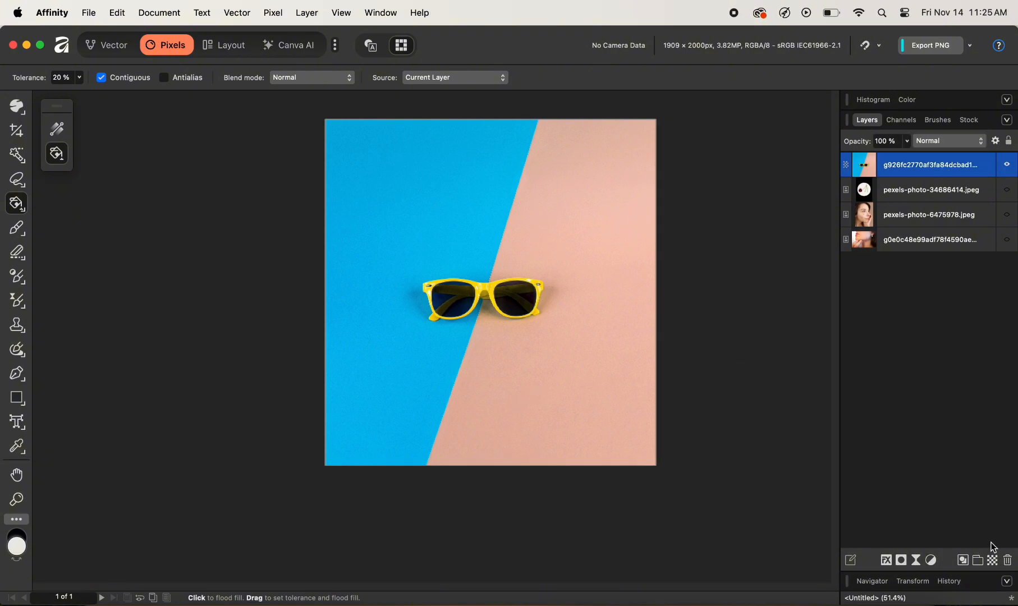
{"action": "left_click", "coordinate": [992, 560]}
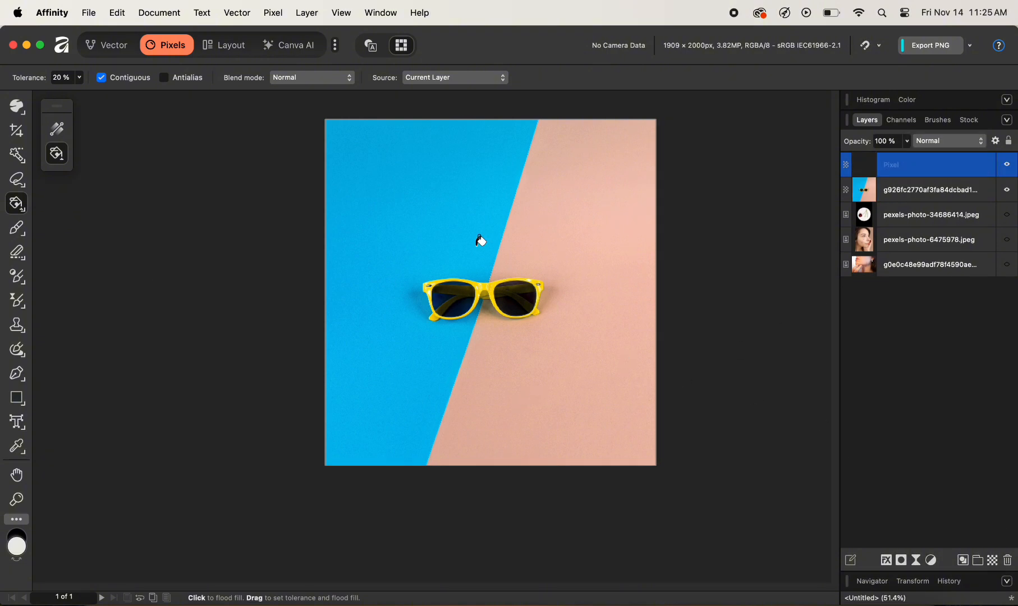
- Set the fill color to bright green 00FF28
{"action": "left_click", "coordinate": [905, 101]}
{"action": "left_click", "coordinate": [890, 202]}
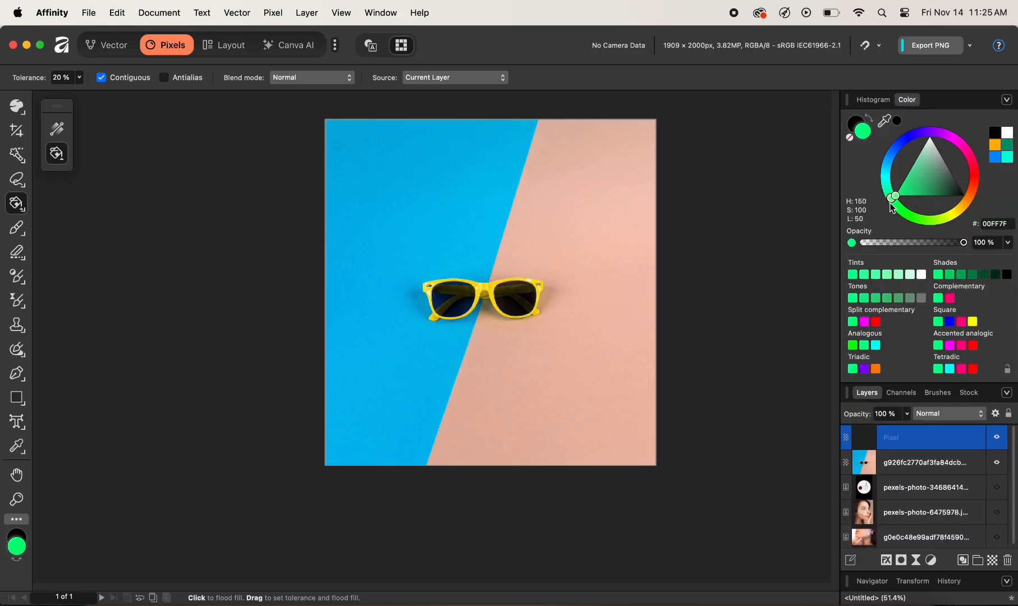
{"action": "left_click_drag", "start_coordinate": [892, 208], "coordinate": [901, 220]}
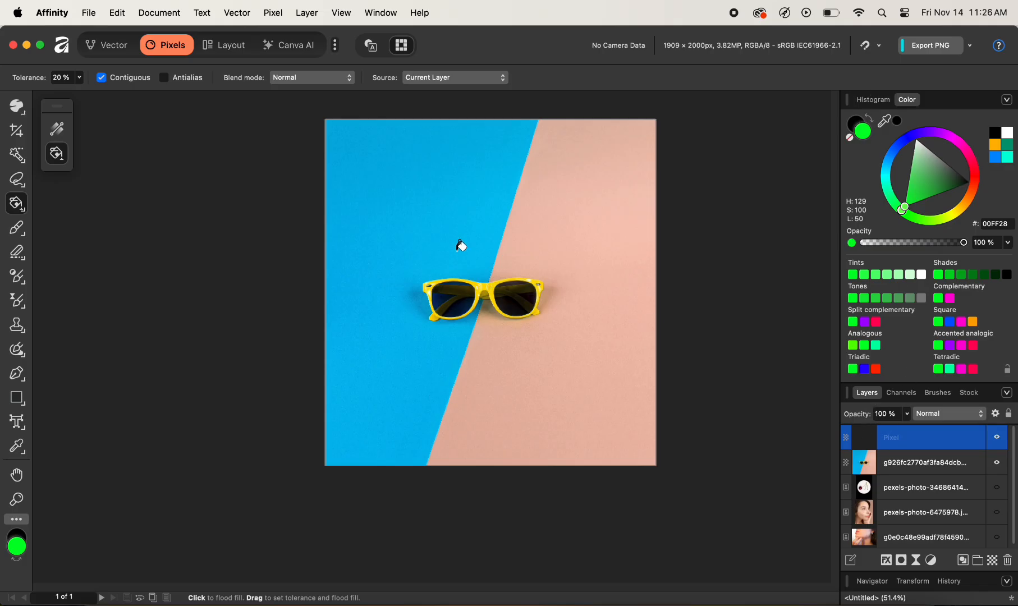
- Flood fill the empty pixel layer with the green color, and delete the filled layer
{"action": "left_click", "coordinate": [471, 254]}
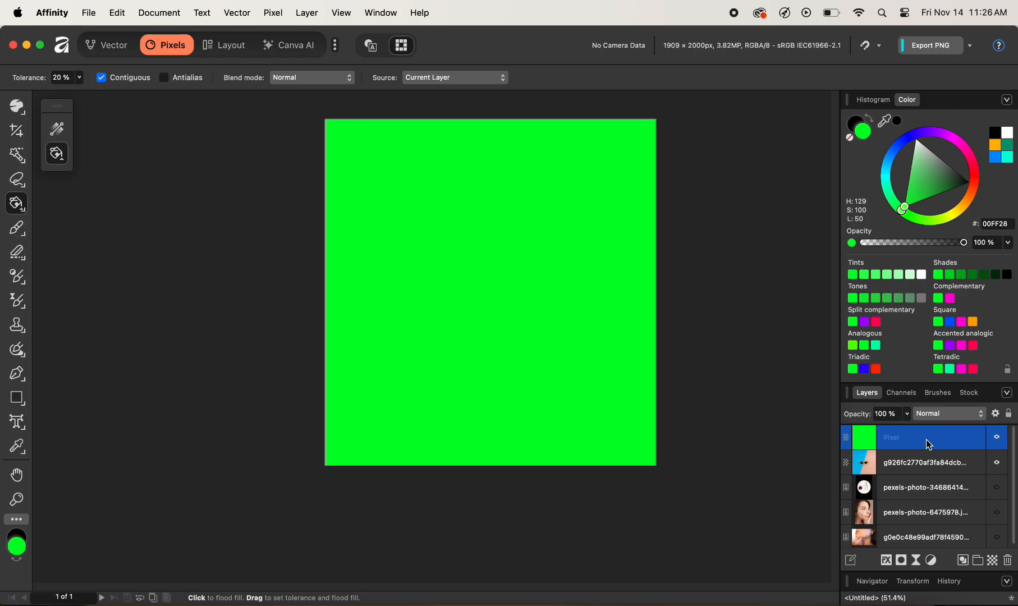
{"action": "key", "text": "Delete"}
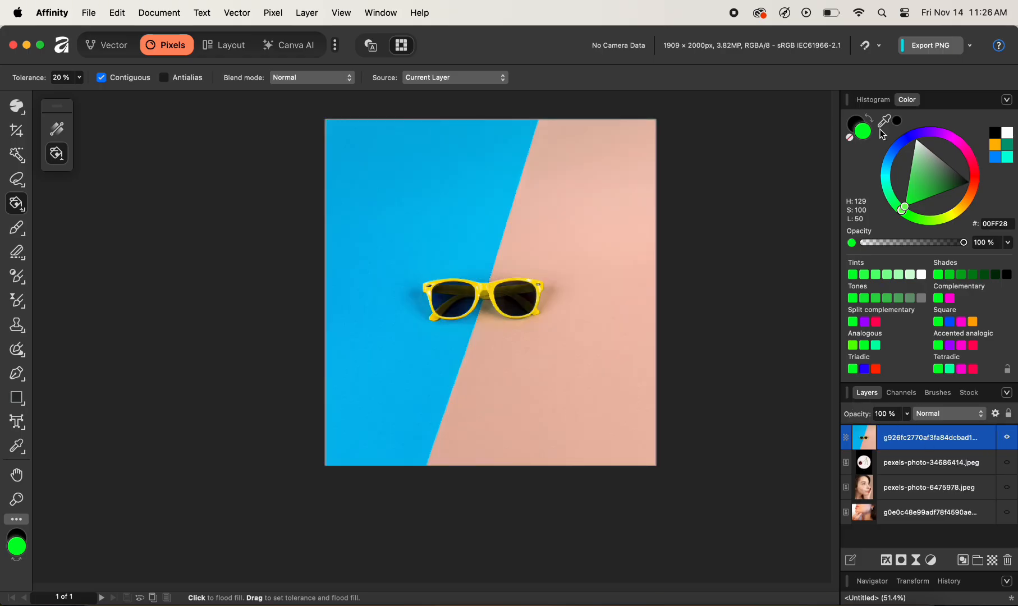
{"action": "left_click", "coordinate": [908, 103]}
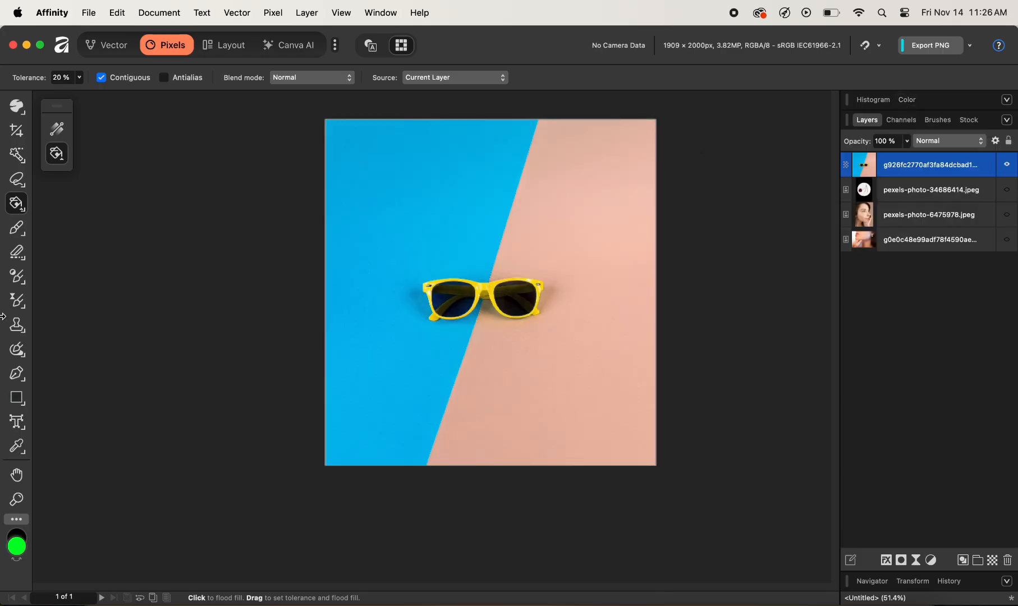
- Activate the Paint Brush with green as the active color, and try a stroke on the photo above the sunglasses before undoing it
{"action": "left_click", "coordinate": [16, 234]}
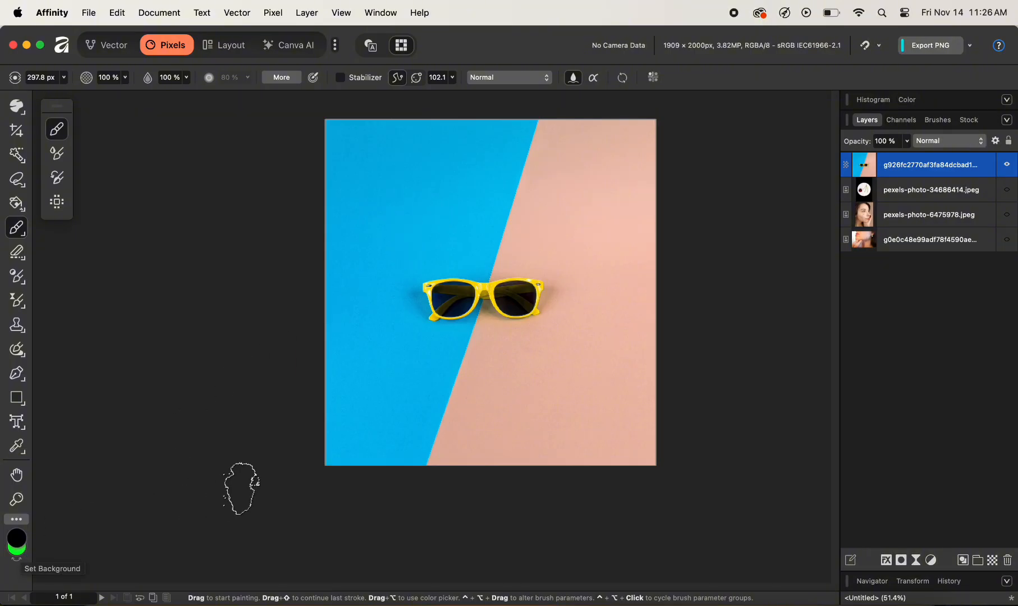
{"action": "key", "text": "x"}
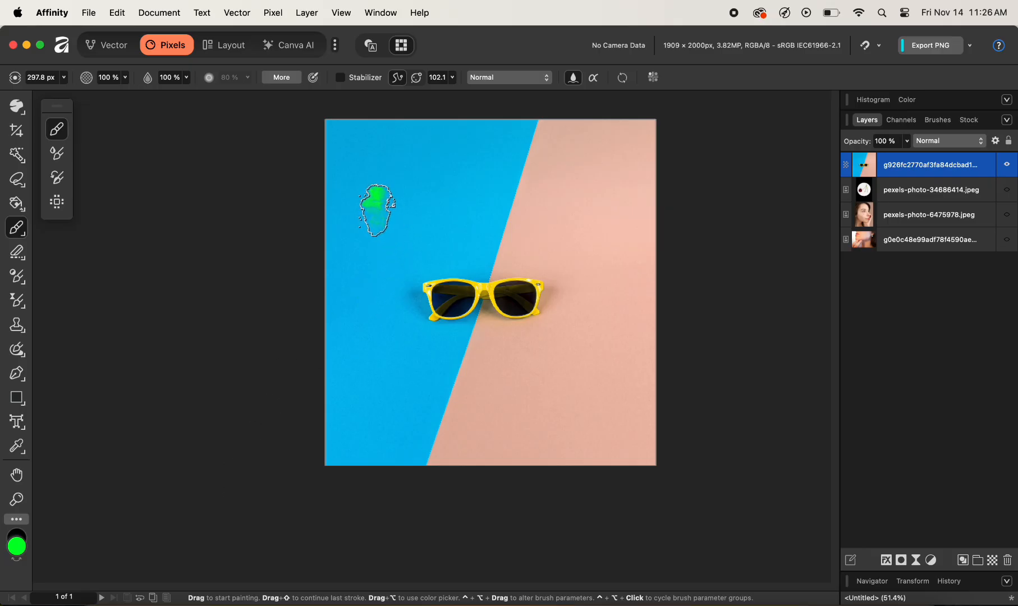
{"action": "mouse_move", "coordinate": [364, 209]}
{"action": "left_mouse_down"}
{"action": "mouse_move", "coordinate": [390, 188]}
{"action": "mouse_move", "coordinate": [473, 171]}
{"action": "mouse_move", "coordinate": [533, 196]}
{"action": "left_mouse_up"}
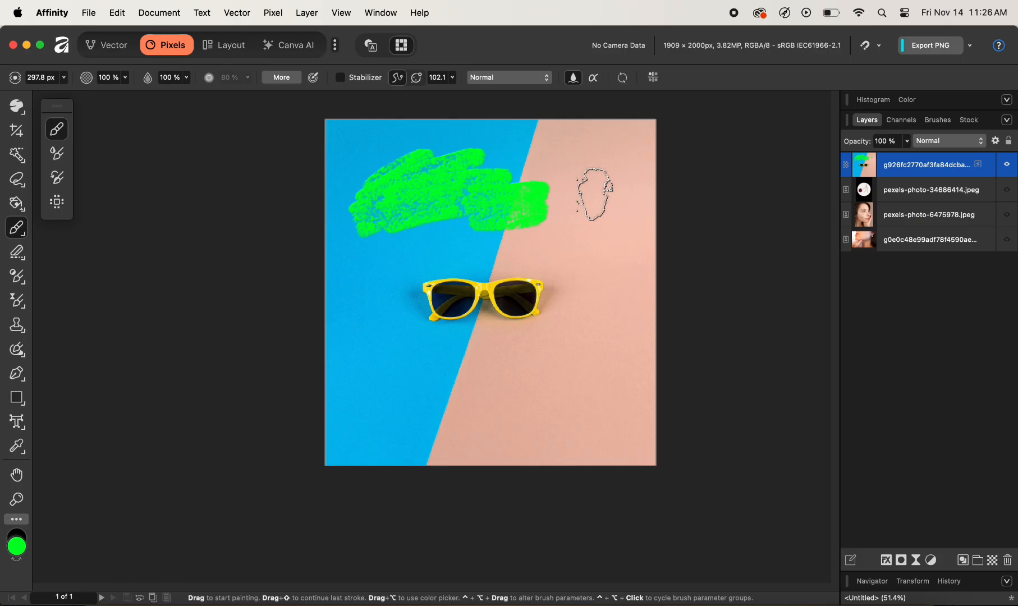
{"action": "key", "text": "super+z"}
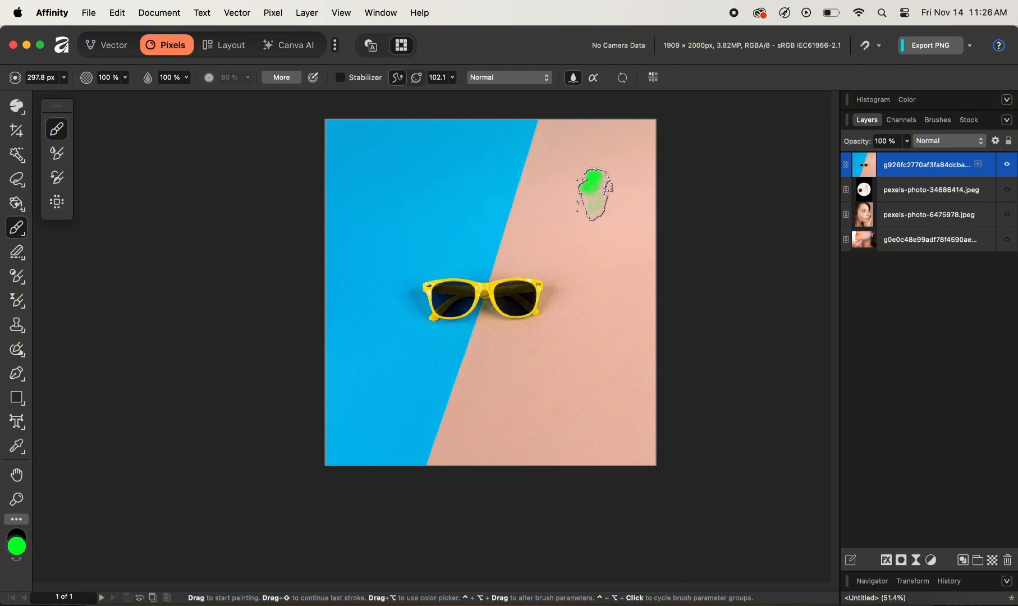
- Add an empty pixel layer above the photo and paint broad overlapping green strokes on it above the sunglasses
{"action": "left_click", "coordinate": [993, 561]}
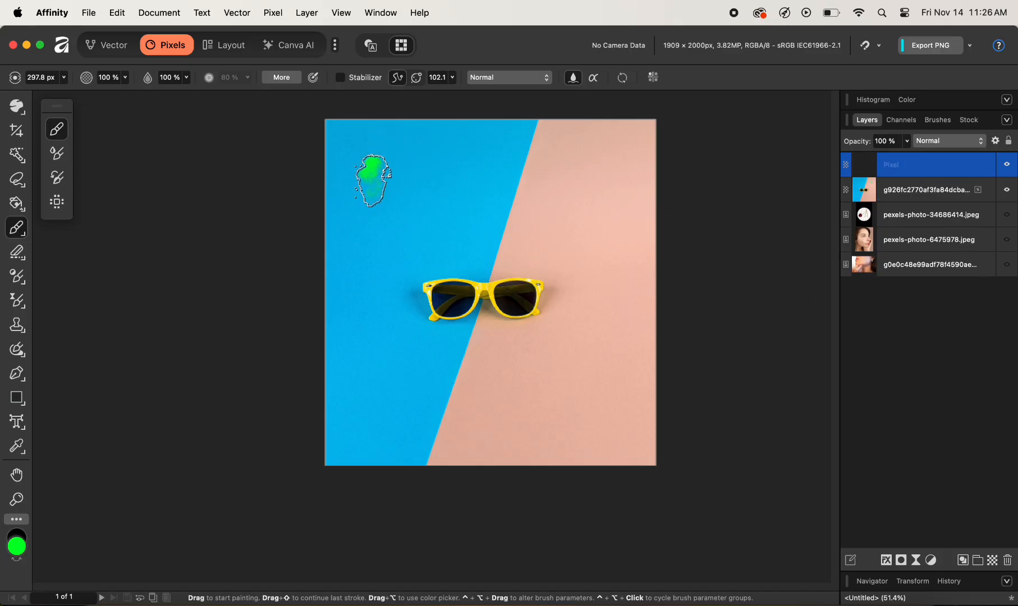
{"action": "mouse_move", "coordinate": [352, 205]}
{"action": "left_mouse_down"}
{"action": "mouse_move", "coordinate": [459, 172]}
{"action": "mouse_move", "coordinate": [350, 221]}
{"action": "mouse_move", "coordinate": [489, 196]}
{"action": "mouse_move", "coordinate": [346, 237]}
{"action": "mouse_move", "coordinate": [498, 221]}
{"action": "mouse_move", "coordinate": [382, 277]}
{"action": "mouse_move", "coordinate": [517, 237]}
{"action": "mouse_move", "coordinate": [360, 182]}
{"action": "mouse_move", "coordinate": [462, 143]}
{"action": "mouse_move", "coordinate": [399, 166]}
{"action": "mouse_move", "coordinate": [415, 204]}
{"action": "mouse_move", "coordinate": [513, 210]}
{"action": "mouse_move", "coordinate": [418, 239]}
{"action": "mouse_move", "coordinate": [560, 236]}
{"action": "mouse_move", "coordinate": [477, 234]}
{"action": "mouse_move", "coordinate": [548, 184]}
{"action": "mouse_move", "coordinate": [385, 216]}
{"action": "mouse_move", "coordinate": [493, 233]}
{"action": "left_mouse_up"}
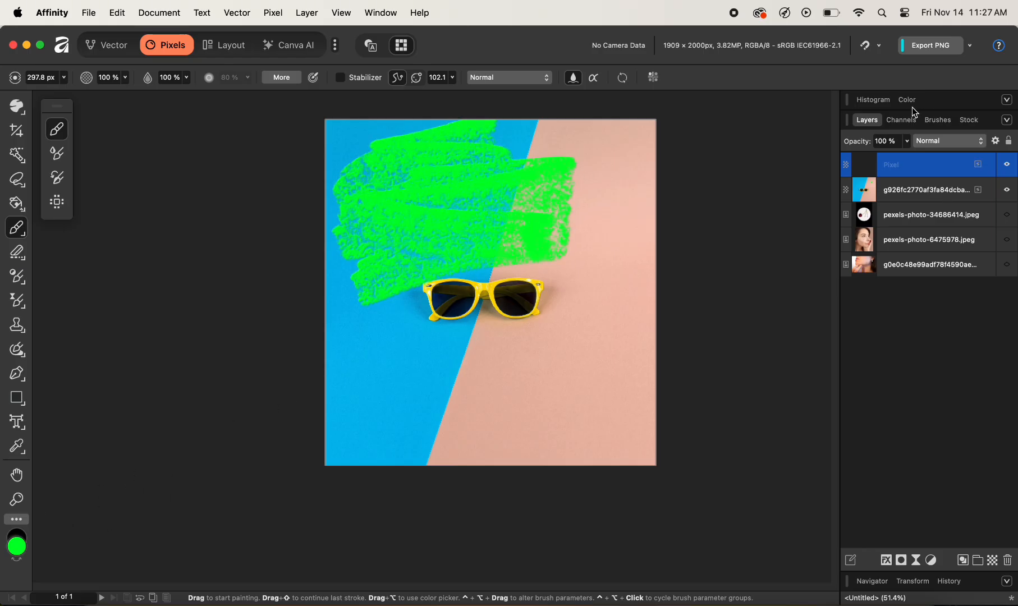
- Set the brush color to cyan 00F6FF and paint broad strokes over the green paint above the sunglasses
{"action": "left_click", "coordinate": [909, 101]}
{"action": "left_click_drag", "start_coordinate": [886, 203], "coordinate": [886, 177]}
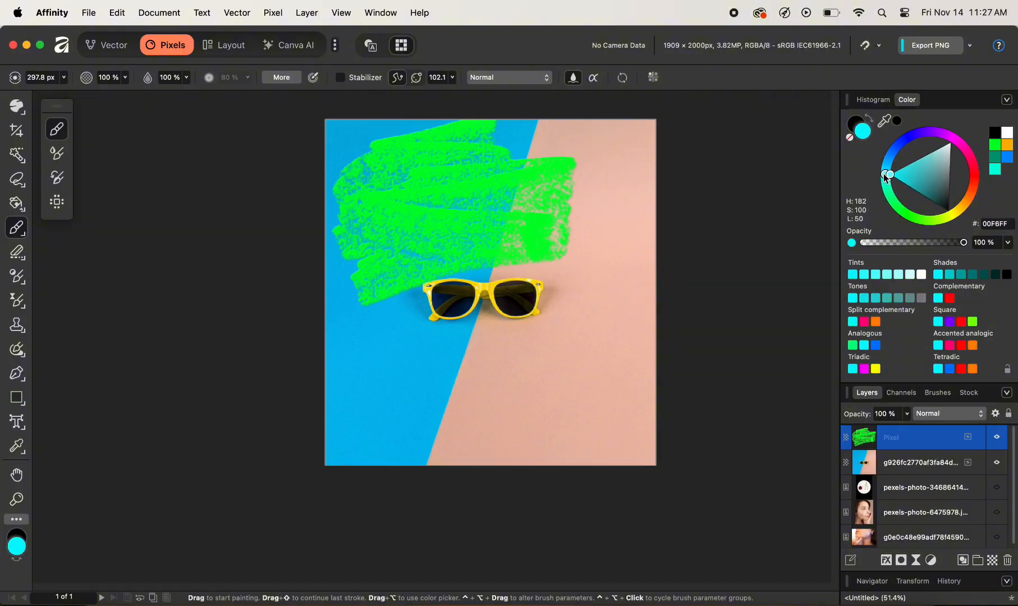
{"action": "left_click", "coordinate": [905, 100]}
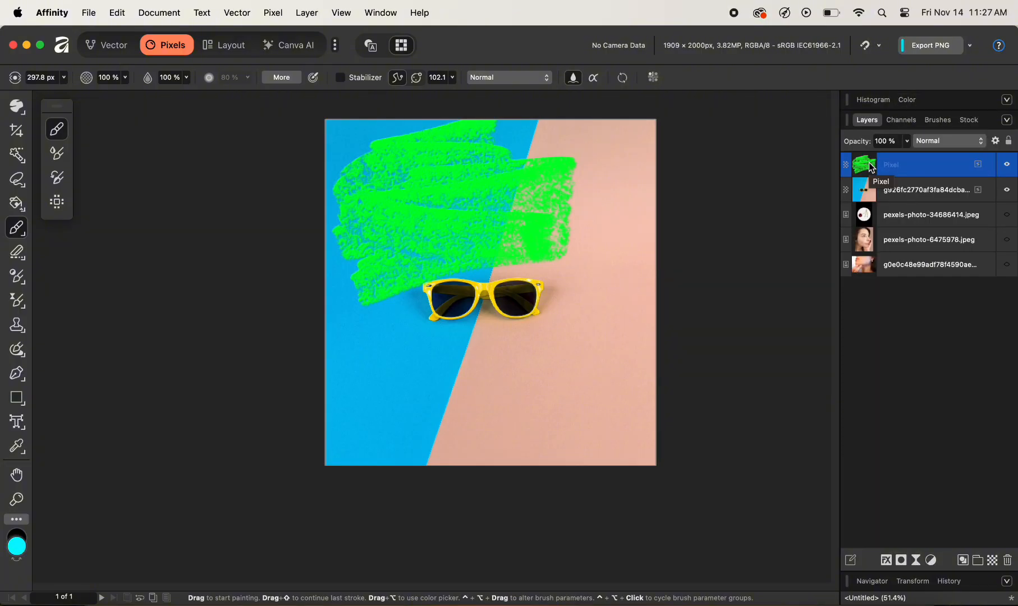
{"action": "mouse_move", "coordinate": [558, 243]}
{"action": "left_mouse_down"}
{"action": "mouse_move", "coordinate": [432, 240]}
{"action": "mouse_move", "coordinate": [584, 187]}
{"action": "mouse_move", "coordinate": [557, 162]}
{"action": "mouse_move", "coordinate": [427, 161]}
{"action": "mouse_move", "coordinate": [530, 168]}
{"action": "mouse_move", "coordinate": [591, 215]}
{"action": "mouse_move", "coordinate": [489, 251]}
{"action": "mouse_move", "coordinate": [449, 243]}
{"action": "mouse_move", "coordinate": [586, 201]}
{"action": "mouse_move", "coordinate": [420, 193]}
{"action": "mouse_move", "coordinate": [520, 186]}
{"action": "mouse_move", "coordinate": [448, 223]}
{"action": "left_mouse_up"}
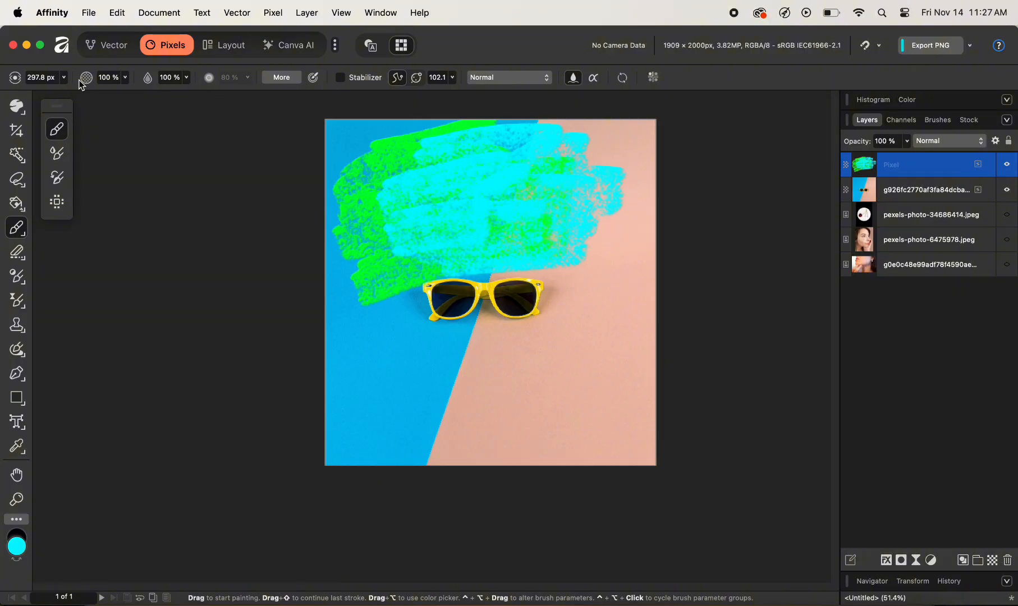
- Enlarge the brush to 776.8 px, paint cyan around the sunglasses, and delete the painted pixel layer
{"action": "left_click_drag", "start_coordinate": [15, 81], "coordinate": [336, 100]}
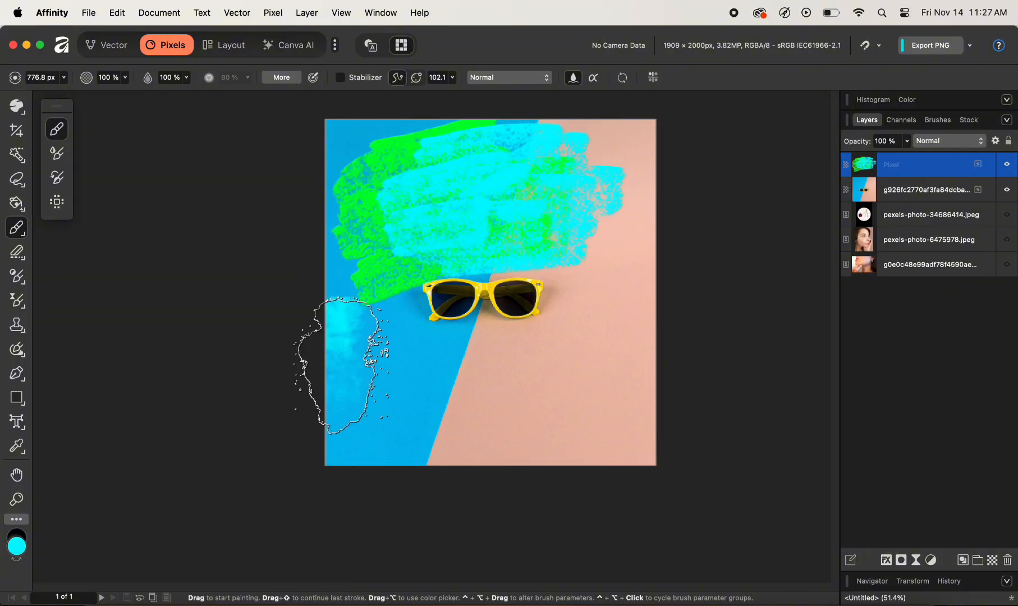
{"action": "mouse_move", "coordinate": [316, 391]}
{"action": "left_mouse_down"}
{"action": "mouse_move", "coordinate": [363, 382]}
{"action": "mouse_move", "coordinate": [435, 411]}
{"action": "mouse_move", "coordinate": [367, 361]}
{"action": "mouse_move", "coordinate": [376, 327]}
{"action": "left_mouse_up"}
{"action": "mouse_move", "coordinate": [612, 250]}
{"action": "left_mouse_down"}
{"action": "mouse_move", "coordinate": [593, 323]}
{"action": "mouse_move", "coordinate": [604, 370]}
{"action": "left_mouse_up"}
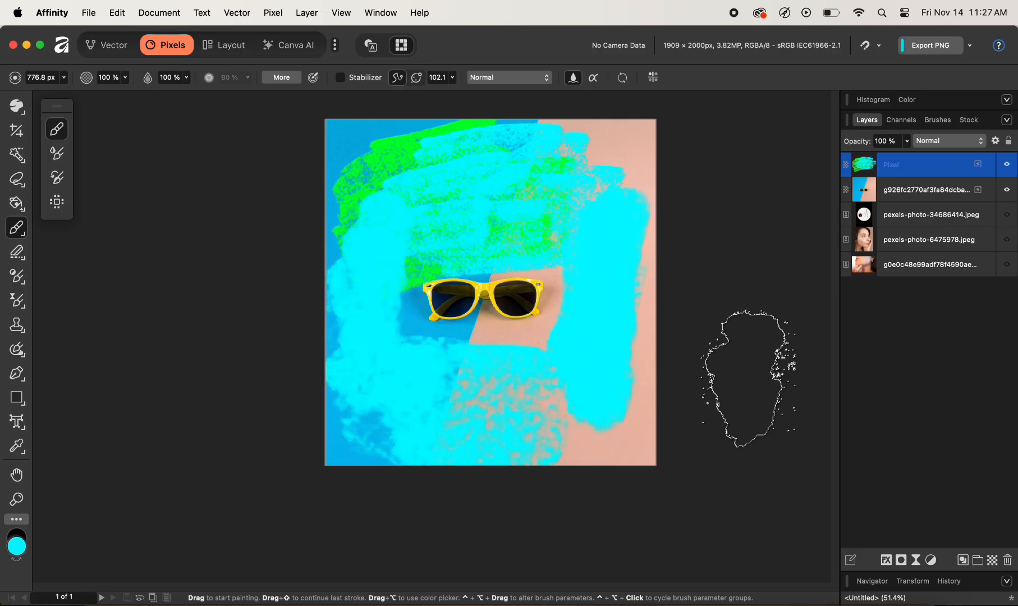
{"action": "left_click", "coordinate": [1011, 561]}
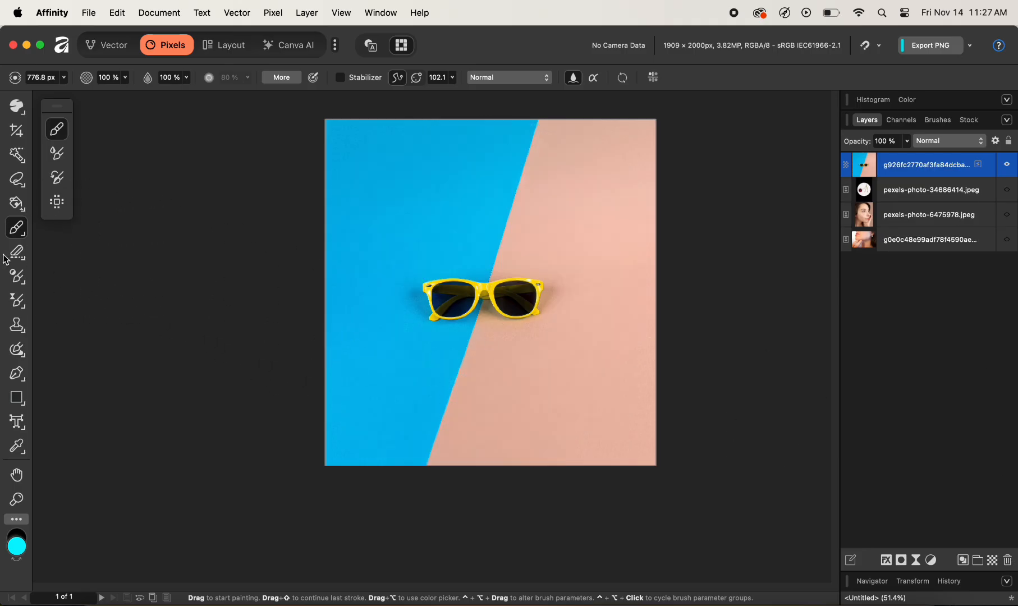
- Activate the Paint Mixer Brush and enlarge it to 688.7 px
{"action": "left_click", "coordinate": [18, 236]}
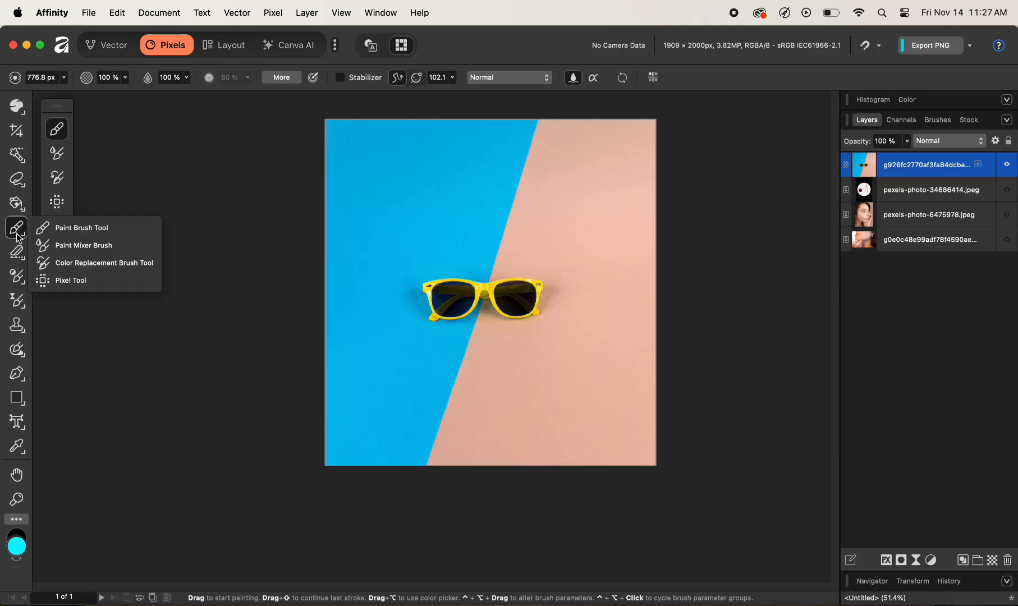
{"action": "left_click", "coordinate": [90, 247]}
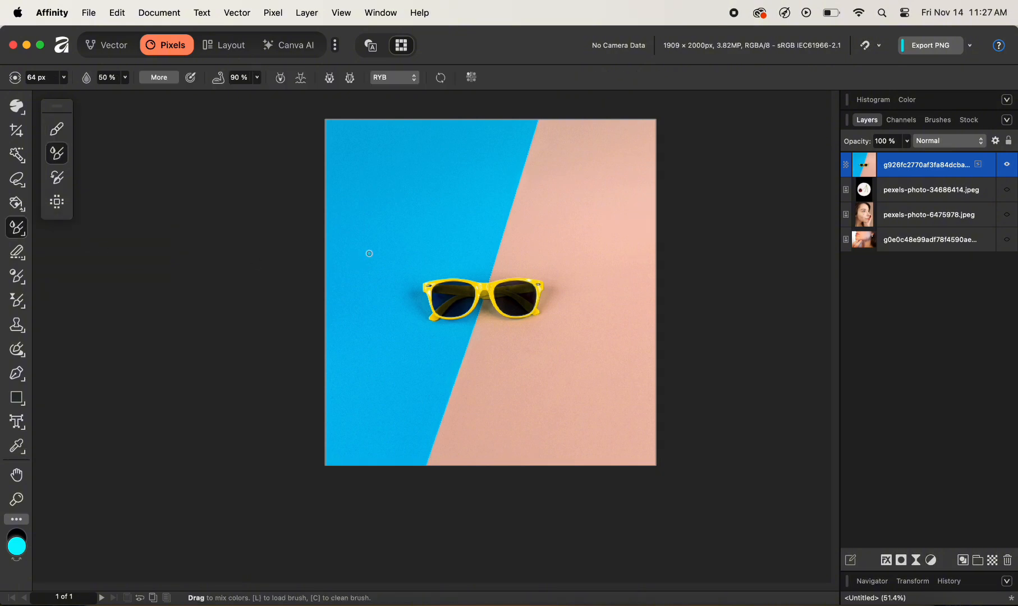
{"action": "key", "text": "]"}
{"action": "key", "text": "]"}
{"action": "key", "text": "]"}
{"action": "key", "text": "]"}
{"action": "key", "text": "]"}
{"action": "key", "text": "]"}
{"action": "key", "text": "]"}
{"action": "key", "text": "]"}
{"action": "key", "text": "]"}
{"action": "key", "text": "]"}
{"action": "key", "text": "]"}
{"action": "key", "text": "]"}
{"action": "key", "text": "]"}
{"action": "key", "text": "]"}
{"action": "key", "text": "]"}
{"action": "key", "text": "]"}
{"action": "key", "text": "]"}
{"action": "key", "text": "]"}
{"action": "key", "text": "]"}
{"action": "key", "text": "]"}
{"action": "key", "text": "]"}
{"action": "key", "text": "]"}
- Try dabbing and smearing cyan into the blue background and the sunglasses' corner with the mixer brush, and undo the strokes
{"action": "left_click", "coordinate": [466, 212]}
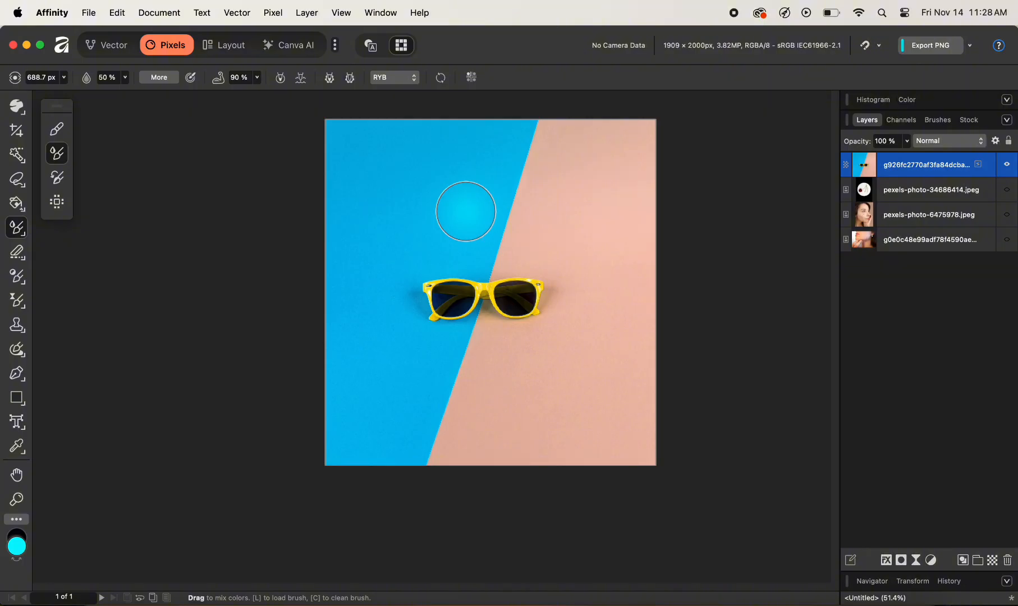
{"action": "key", "text": "c"}
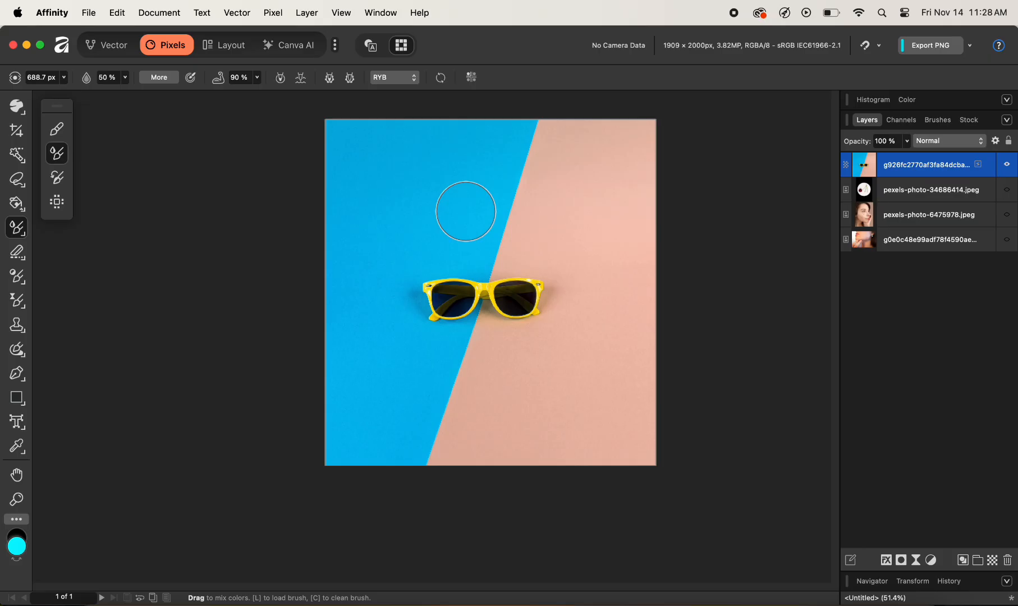
{"action": "left_click_drag", "start_coordinate": [466, 211], "coordinate": [465, 211]}
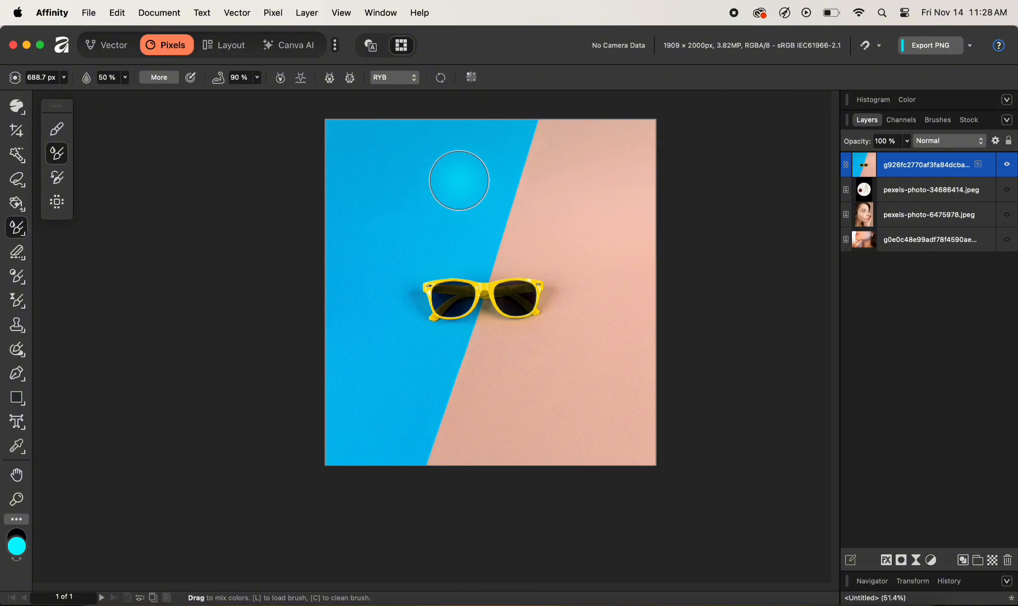
{"action": "mouse_move", "coordinate": [458, 180]}
{"action": "left_mouse_down"}
{"action": "mouse_move", "coordinate": [396, 223]}
{"action": "mouse_move", "coordinate": [463, 176]}
{"action": "mouse_move", "coordinate": [403, 220]}
{"action": "mouse_move", "coordinate": [428, 199]}
{"action": "mouse_move", "coordinate": [417, 256]}
{"action": "mouse_move", "coordinate": [451, 200]}
{"action": "mouse_move", "coordinate": [373, 216]}
{"action": "mouse_move", "coordinate": [449, 177]}
{"action": "mouse_move", "coordinate": [419, 225]}
{"action": "mouse_move", "coordinate": [409, 181]}
{"action": "mouse_move", "coordinate": [521, 240]}
{"action": "mouse_move", "coordinate": [558, 231]}
{"action": "mouse_move", "coordinate": [578, 199]}
{"action": "left_mouse_up"}
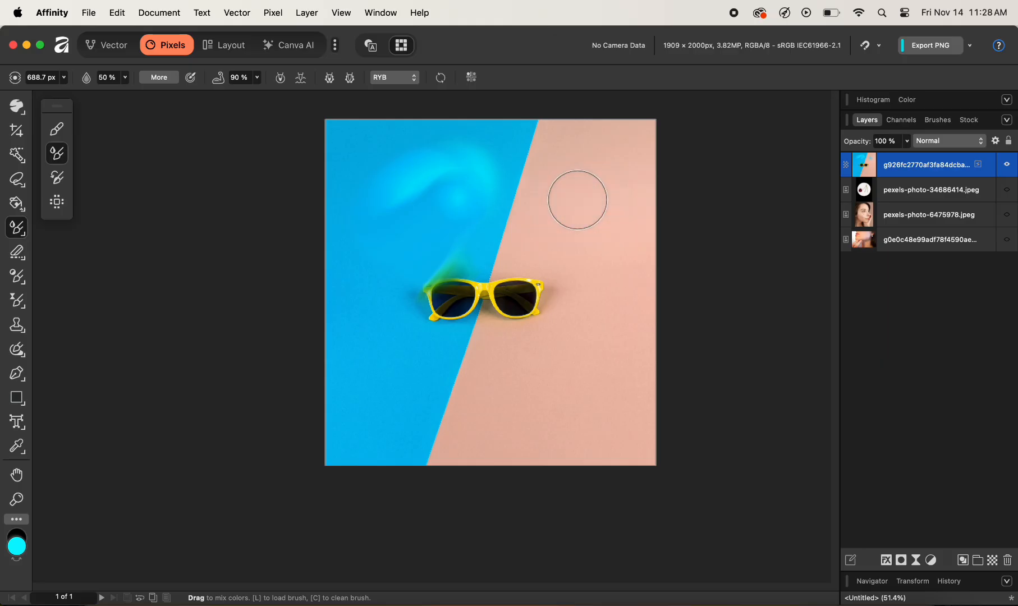
{"action": "key", "text": "super+z"}
- Enlarge the mixer brush to 1988.7 px
{"action": "key", "text": "bracketright"}
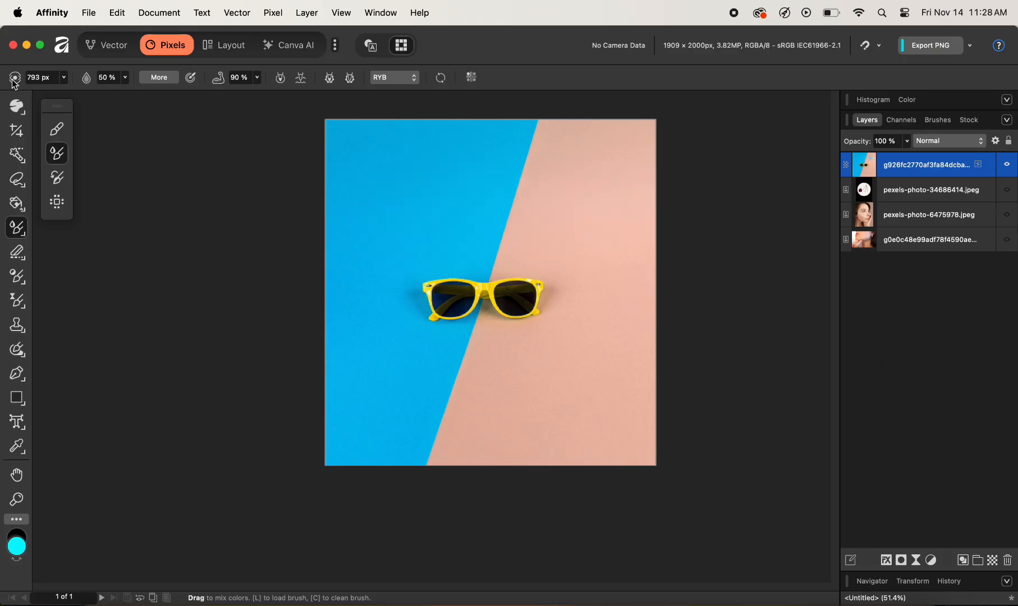
{"action": "left_click_drag", "start_coordinate": [15, 79], "coordinate": [243, 83]}
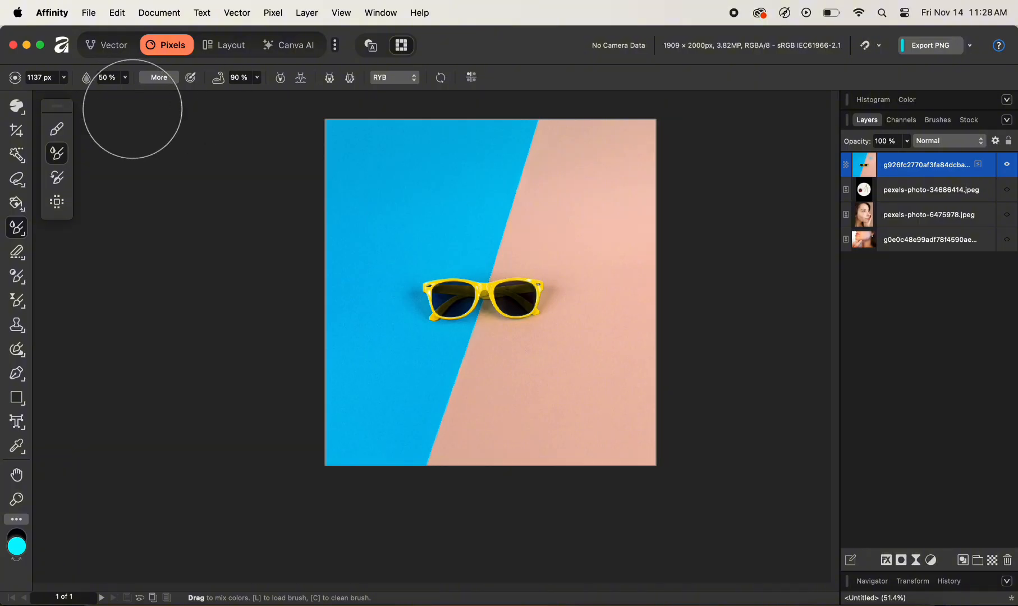
{"action": "key", "text": "bracketright"}
{"action": "key", "text": "bracketright"}
{"action": "key", "text": "bracketright"}
{"action": "key", "text": "bracketright"}
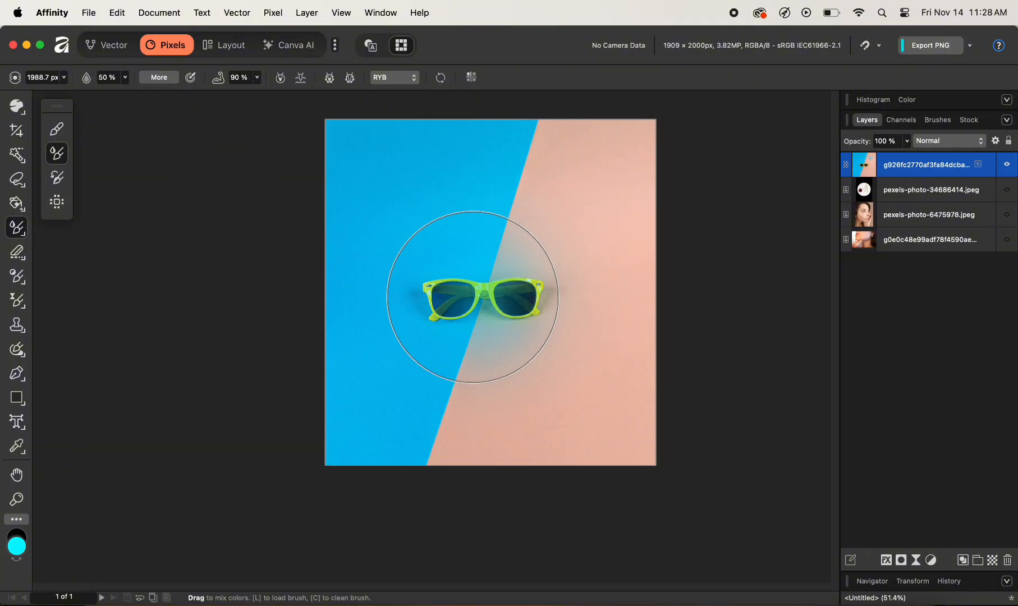
- Try smearing the sunglasses into the background with the large mixer brush, and undo the strokes
{"action": "left_click_drag", "start_coordinate": [468, 295], "coordinate": [505, 247]}
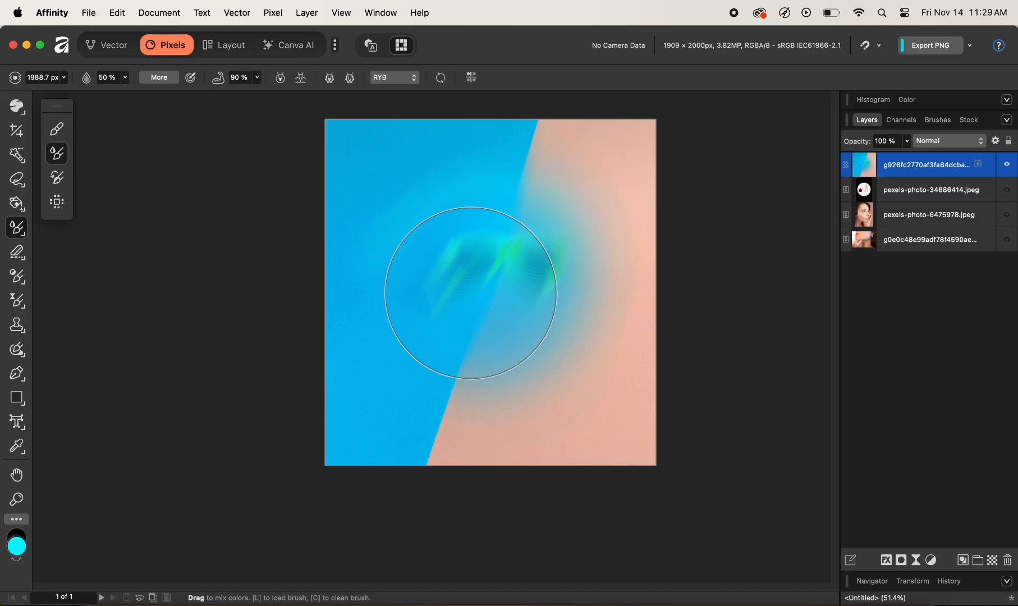
{"action": "left_click_drag", "start_coordinate": [471, 293], "coordinate": [470, 292]}
{"action": "key", "text": "super+z"}
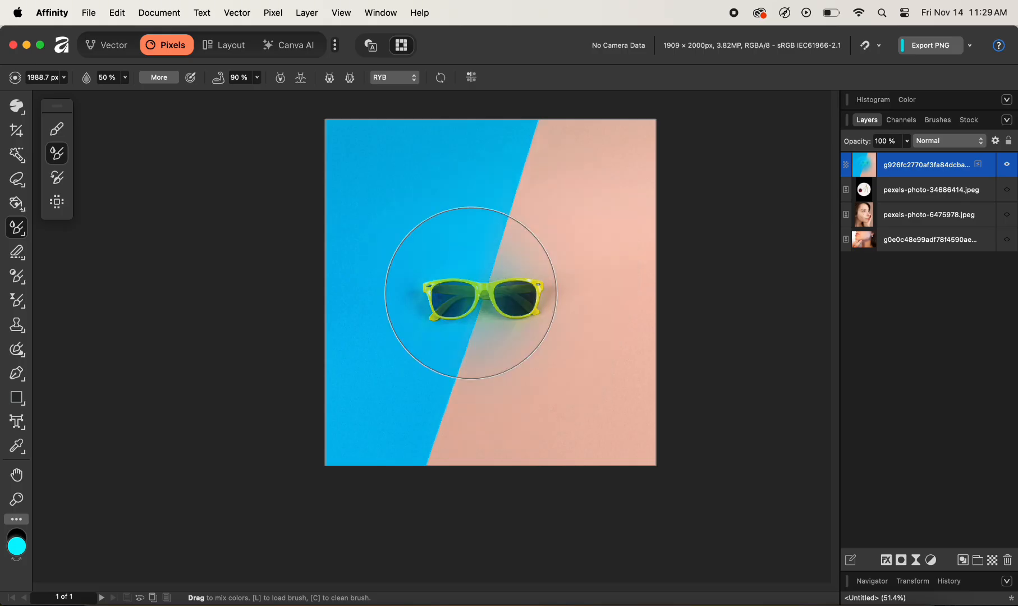
{"action": "key", "text": "super+z"}
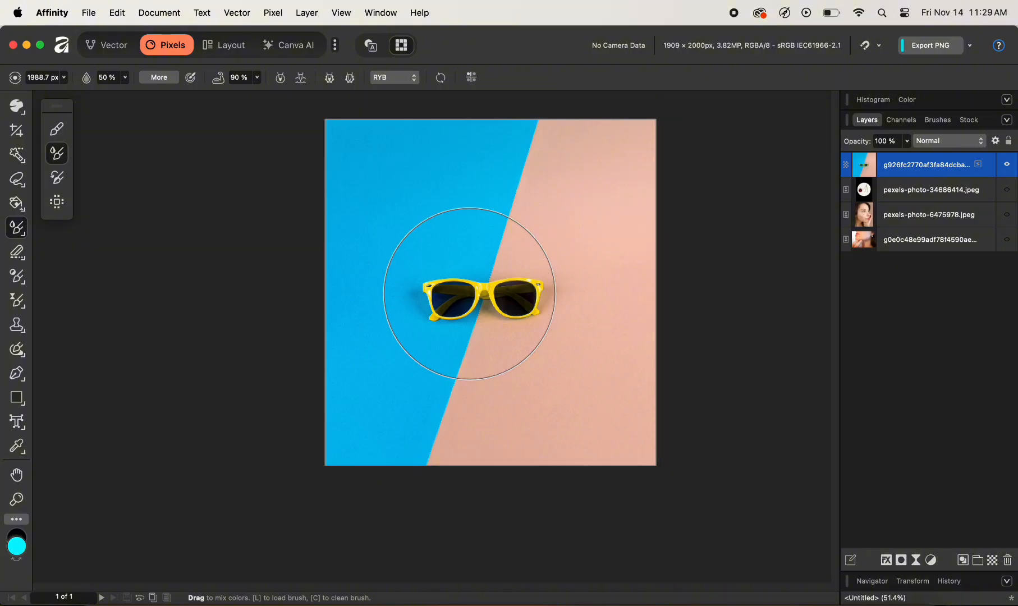
- Activate the Color Replacement Brush at 776.8 px and dab cyan over the blue and pink backgrounds above and below the sunglasses
{"action": "left_click", "coordinate": [12, 233]}
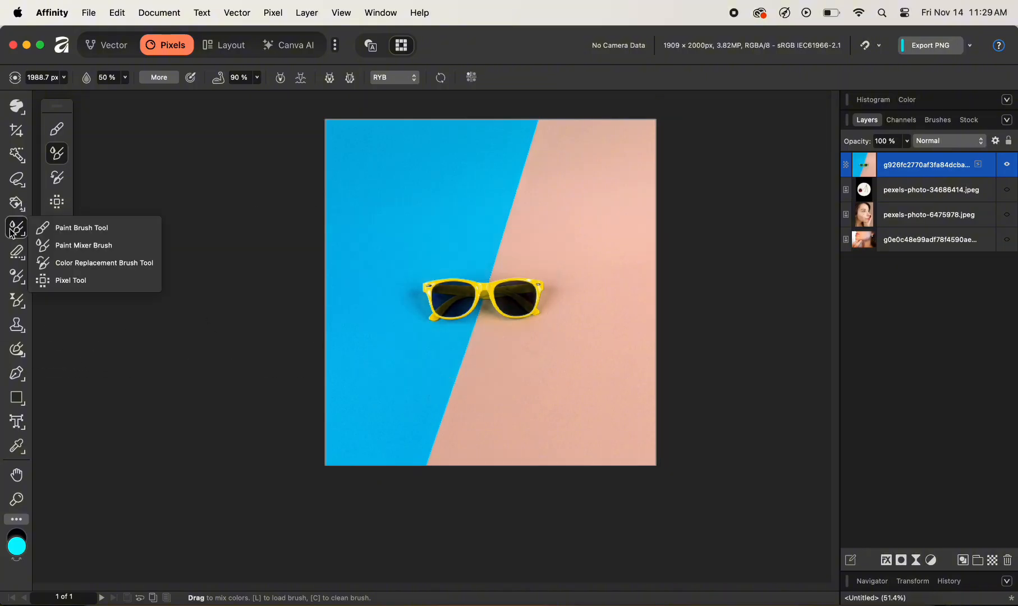
{"action": "left_click", "coordinate": [70, 268]}
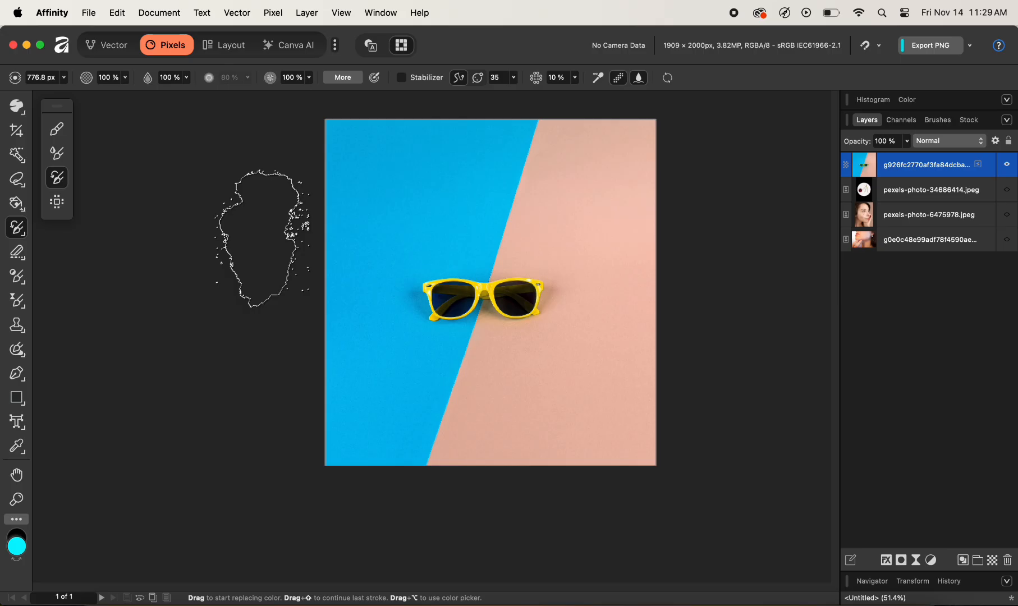
{"action": "left_click_drag", "start_coordinate": [272, 238], "coordinate": [358, 206]}
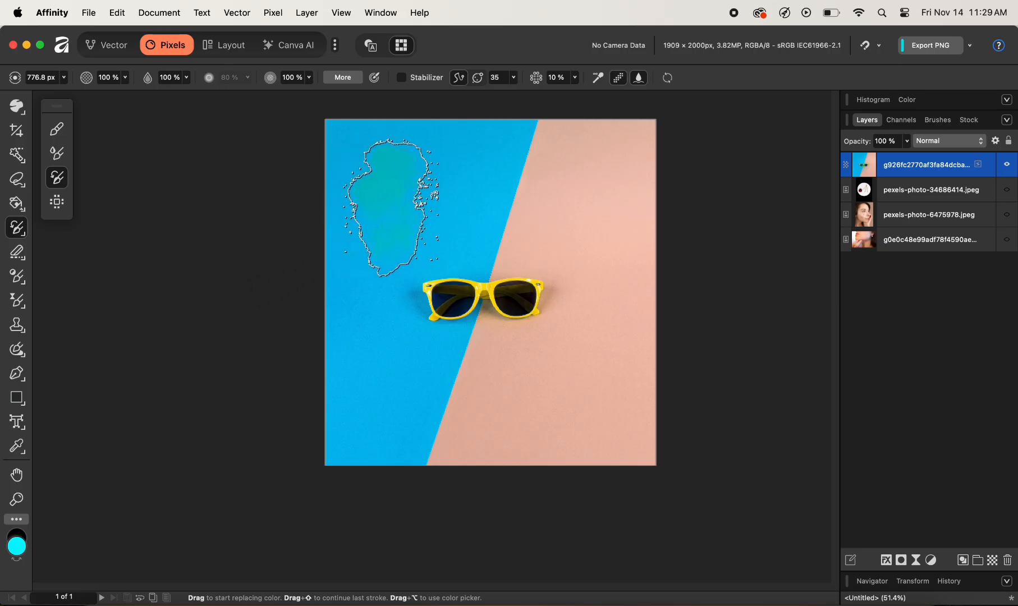
{"action": "left_click", "coordinate": [391, 207]}
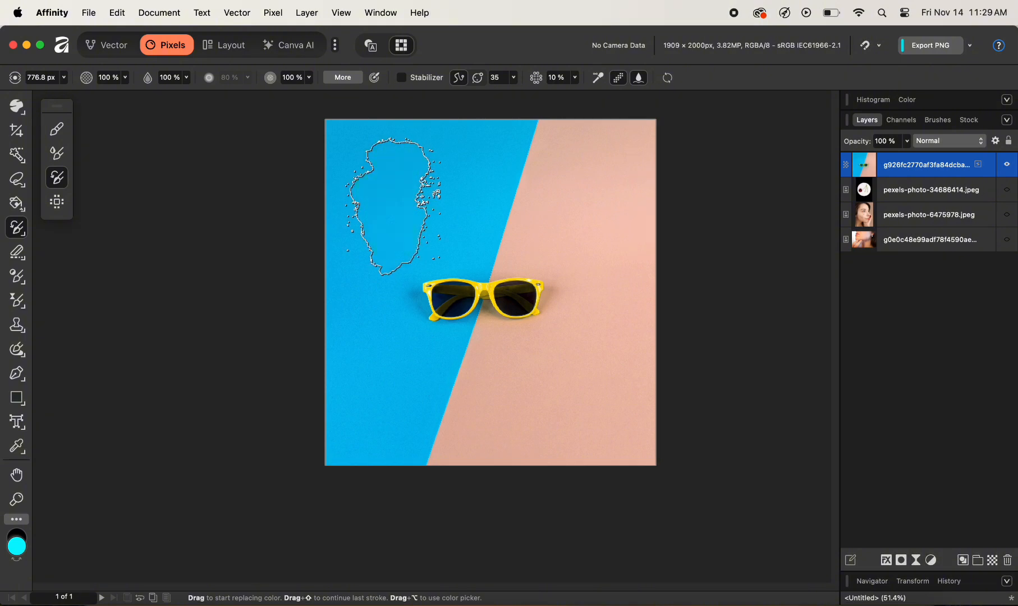
{"action": "mouse_move", "coordinate": [553, 206]}
{"action": "left_mouse_down"}
{"action": "mouse_move", "coordinate": [578, 157]}
{"action": "mouse_move", "coordinate": [617, 275]}
{"action": "mouse_move", "coordinate": [607, 291]}
{"action": "left_mouse_up"}
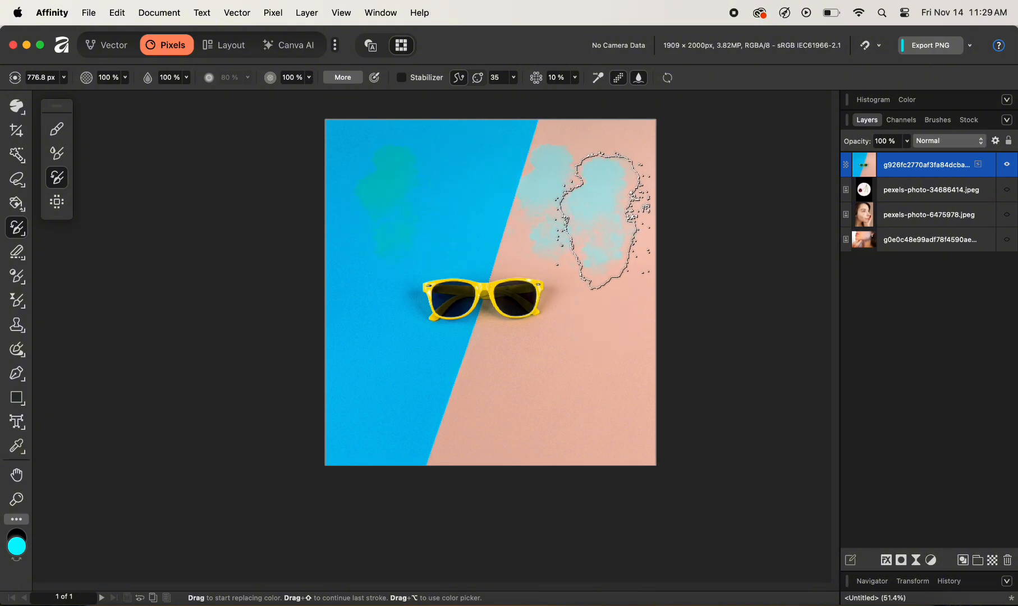
{"action": "left_click", "coordinate": [603, 220]}
{"action": "left_click", "coordinate": [388, 376]}
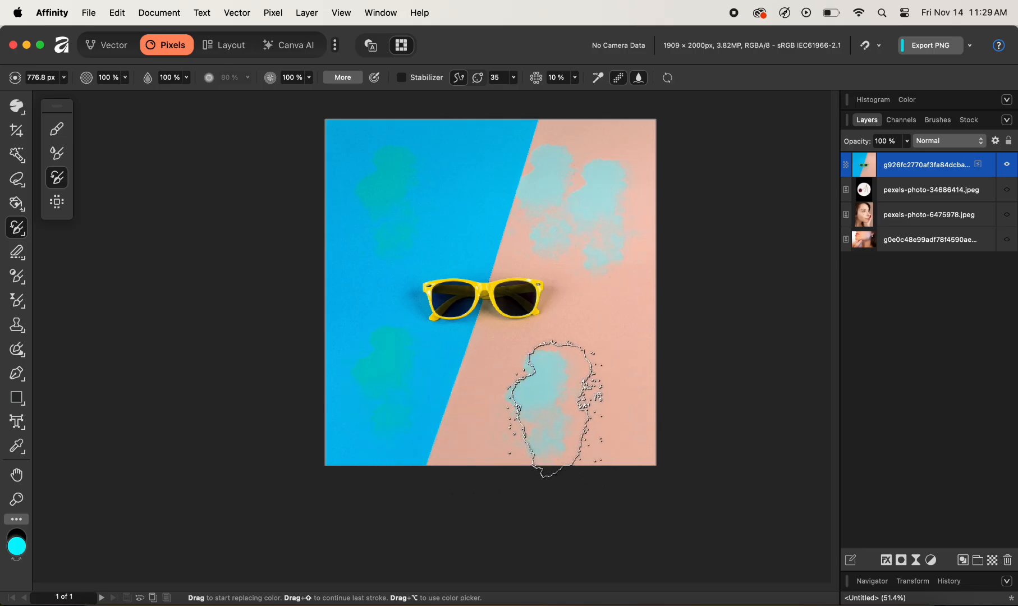
{"action": "left_click", "coordinate": [559, 406]}
{"action": "left_click", "coordinate": [463, 195]}
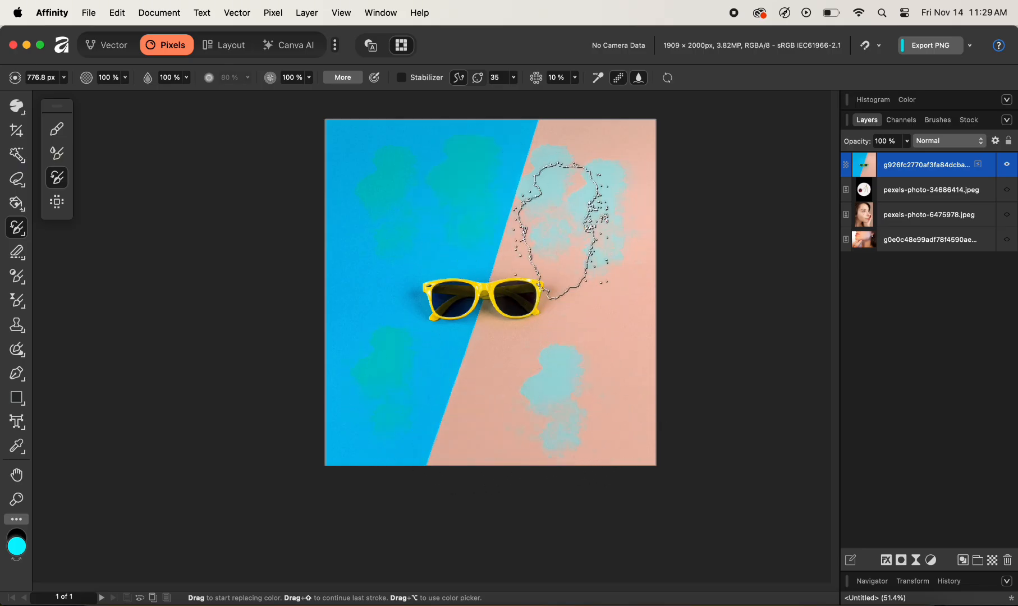
{"action": "left_click", "coordinate": [595, 238]}
{"action": "left_click", "coordinate": [609, 353]}
{"action": "left_click", "coordinate": [587, 411]}
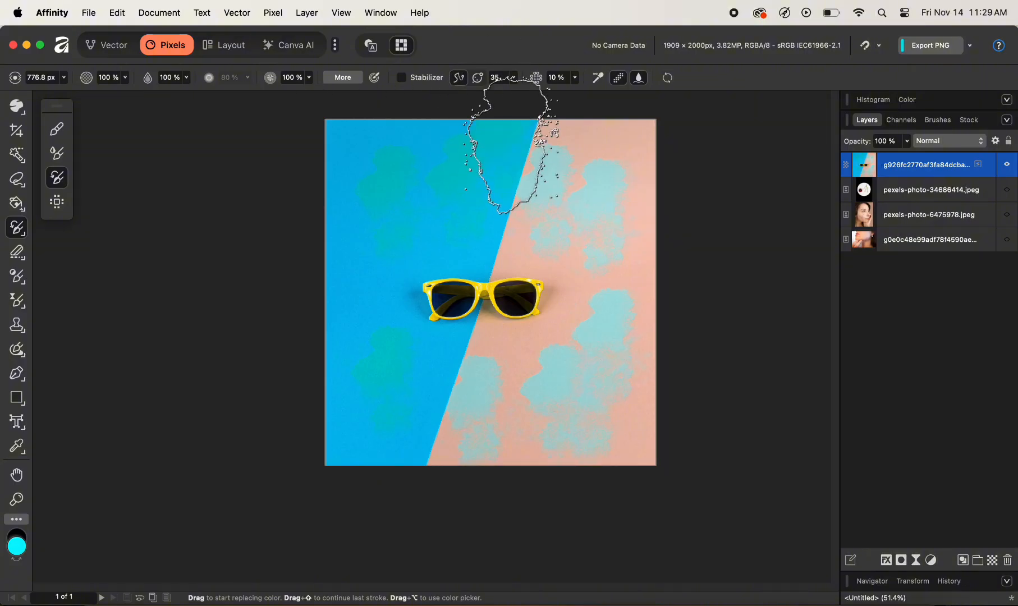
- Undo all the color replacement strokes and activate the Pixel Tool
{"action": "key", "text": "super+z"}
{"action": "key", "text": "super+z"}
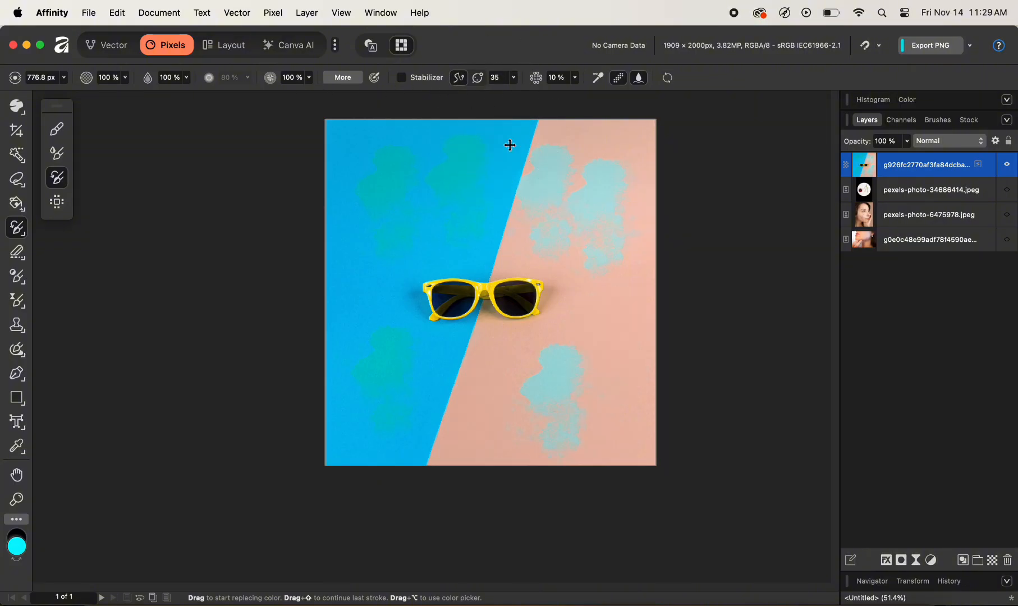
{"action": "key", "text": "super+z"}
{"action": "key", "text": "super+z"}
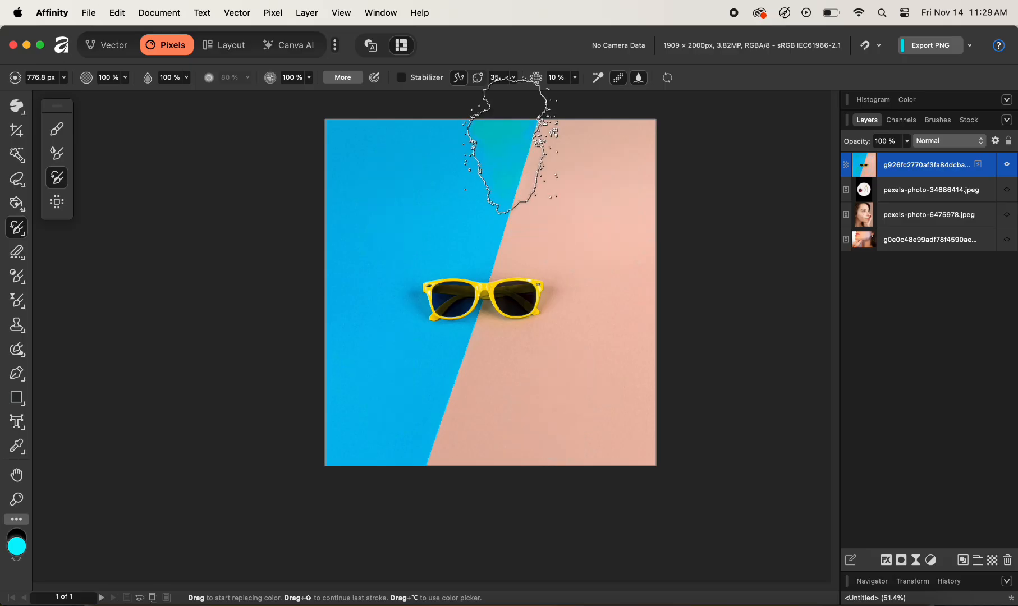
{"action": "left_click", "coordinate": [17, 234]}
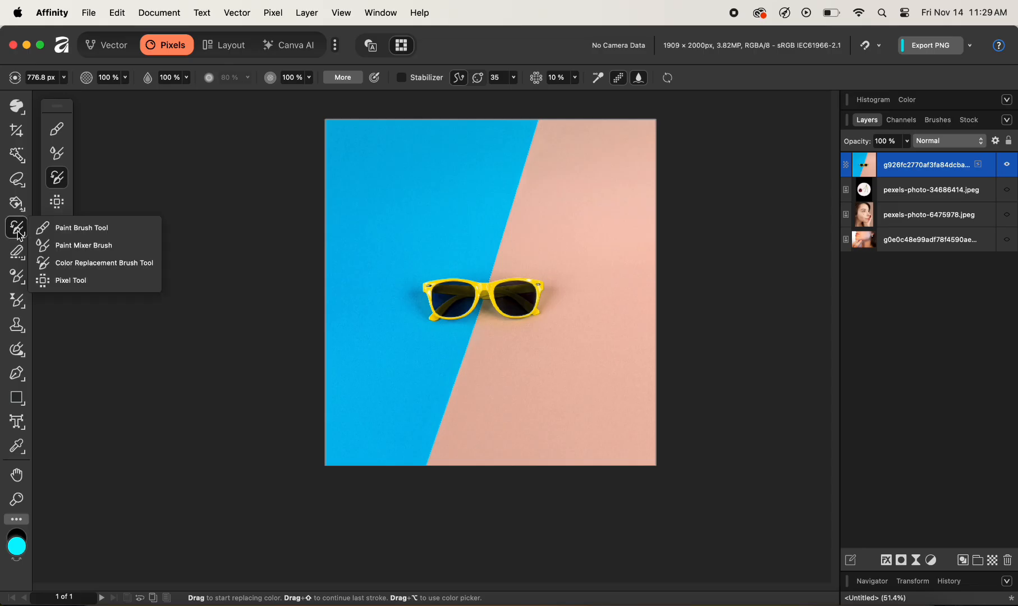
{"action": "left_click", "coordinate": [76, 286]}
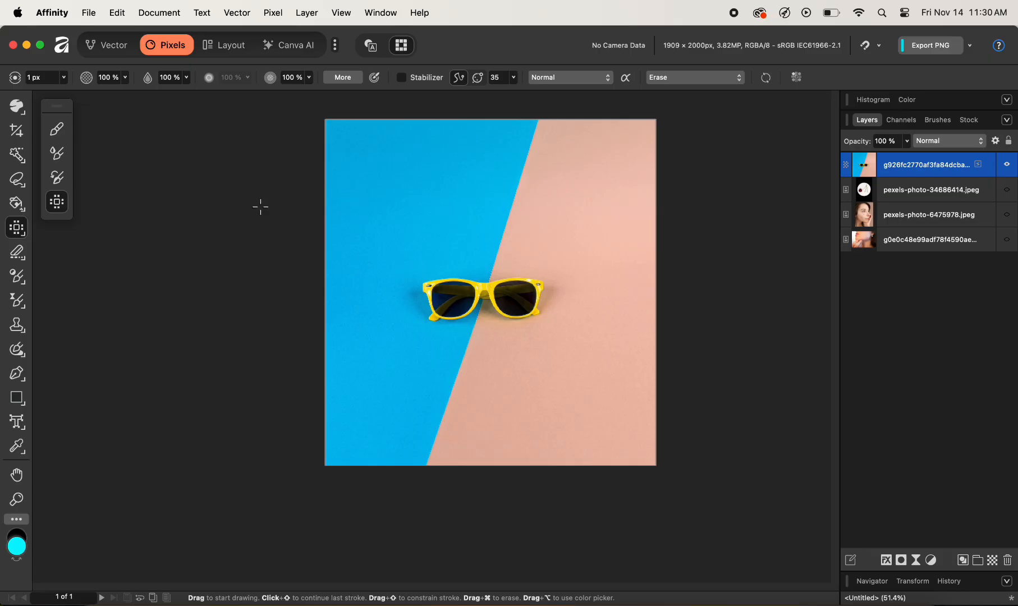
- Activate the Erase Brush at 148 px, erase the sunglasses from the photo, and undo the erasing
{"action": "left_click", "coordinate": [18, 256]}
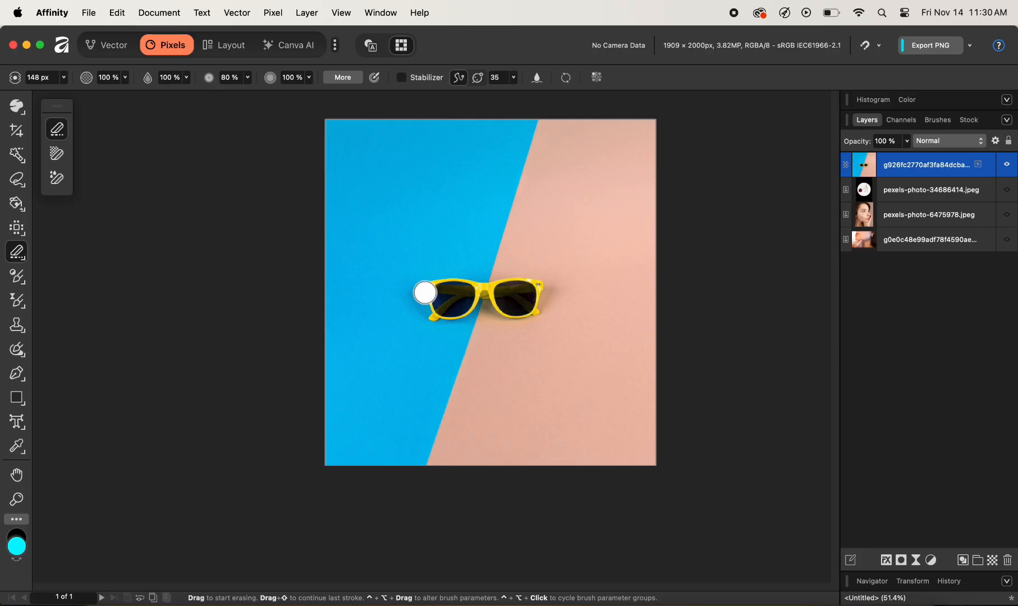
{"action": "mouse_move", "coordinate": [417, 288]}
{"action": "left_mouse_down"}
{"action": "mouse_move", "coordinate": [543, 290]}
{"action": "mouse_move", "coordinate": [514, 312]}
{"action": "mouse_move", "coordinate": [439, 307]}
{"action": "mouse_move", "coordinate": [542, 302]}
{"action": "mouse_move", "coordinate": [532, 316]}
{"action": "mouse_move", "coordinate": [473, 318]}
{"action": "left_mouse_up"}
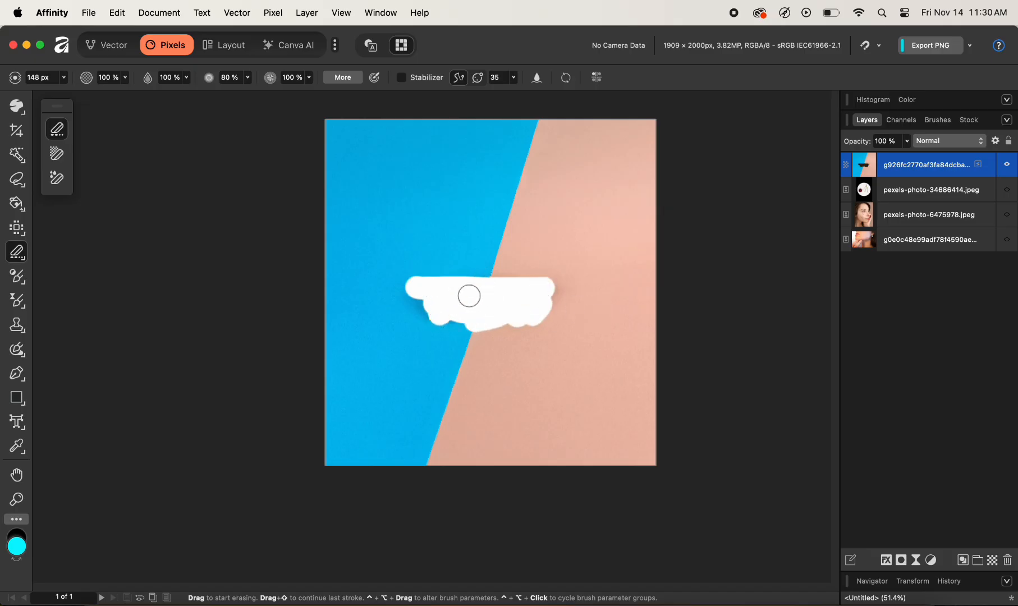
{"action": "left_click", "coordinate": [565, 278]}
{"action": "key", "text": "super+z"}
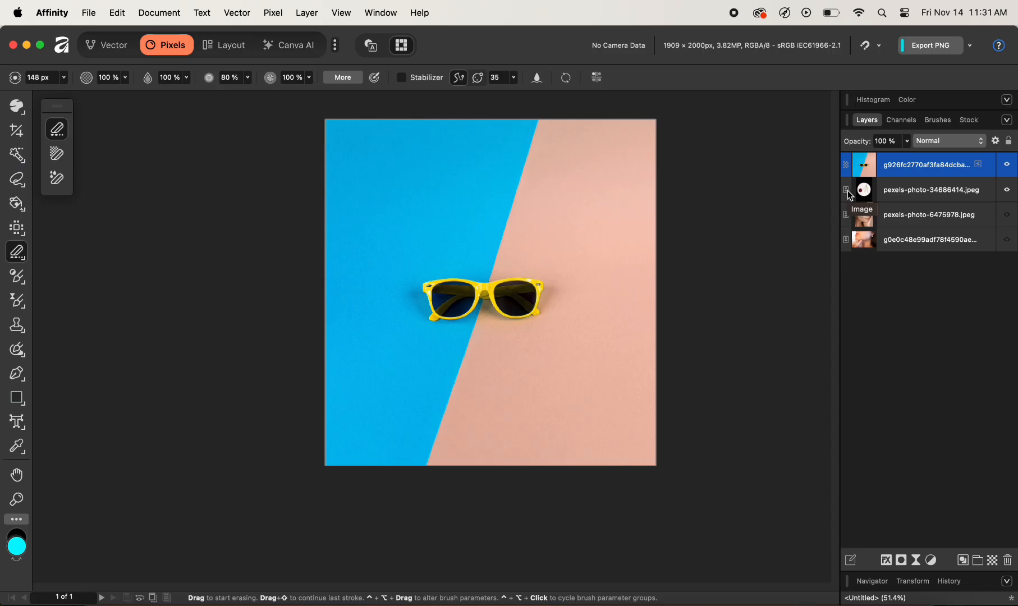
- Hide the sunglasses layer, select the pexels-photo-34686414.jpeg image layer, and erase the cherry from it
{"action": "left_click", "coordinate": [1006, 165]}
{"action": "left_click", "coordinate": [919, 191]}
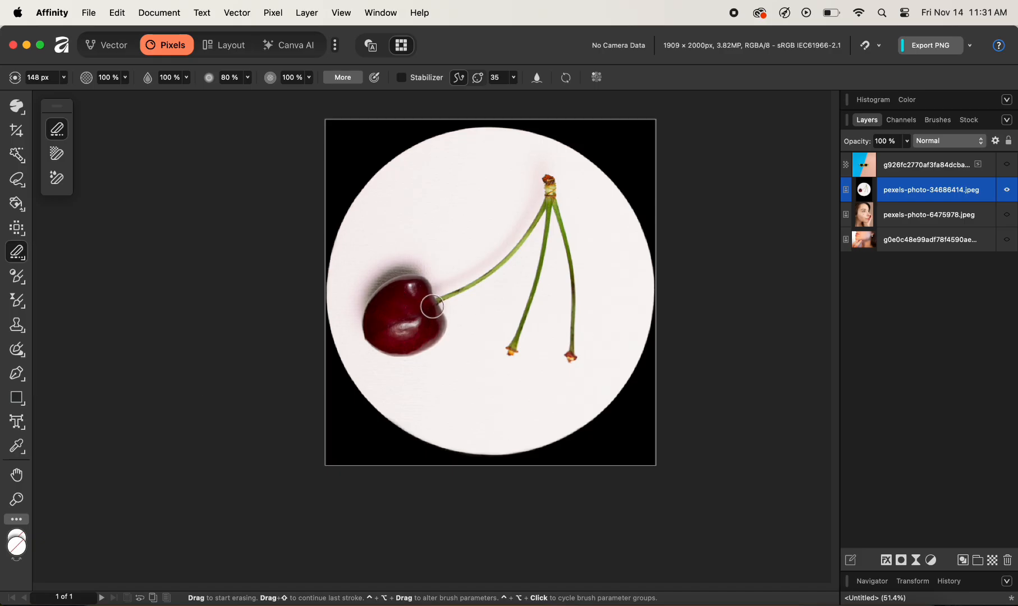
{"action": "mouse_move", "coordinate": [432, 275]}
{"action": "left_mouse_down"}
{"action": "mouse_move", "coordinate": [337, 330]}
{"action": "mouse_move", "coordinate": [437, 327]}
{"action": "mouse_move", "coordinate": [363, 321]}
{"action": "mouse_move", "coordinate": [414, 299]}
{"action": "mouse_move", "coordinate": [414, 342]}
{"action": "mouse_move", "coordinate": [387, 336]}
{"action": "mouse_move", "coordinate": [385, 316]}
{"action": "mouse_move", "coordinate": [416, 317]}
{"action": "left_mouse_up"}
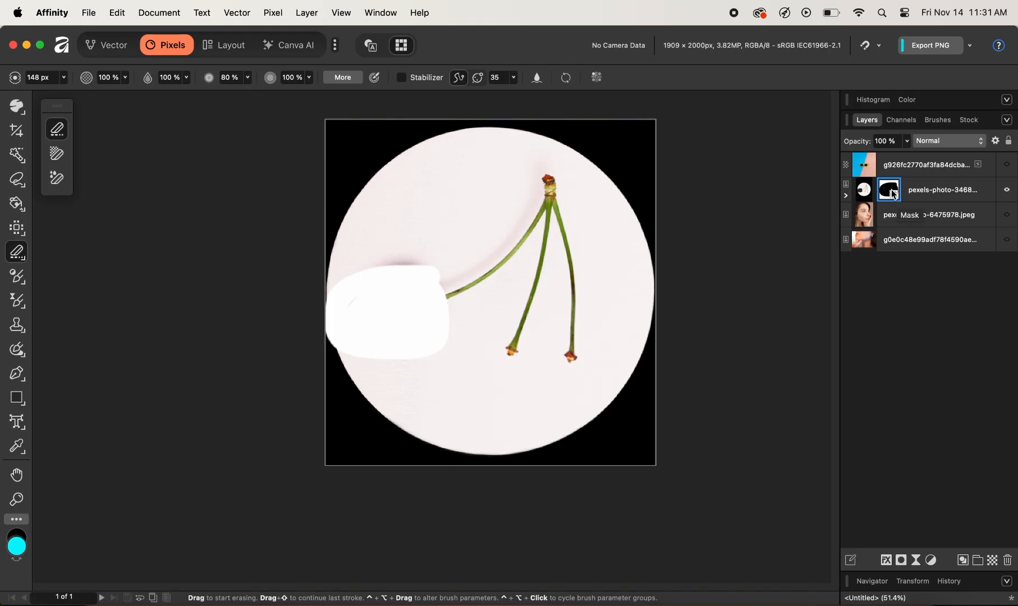
- Delete the erase mask from the pexels-photo-34686414.jpeg cherry layer and select the sunglasses layer
{"action": "left_click_drag", "start_coordinate": [893, 194], "coordinate": [1008, 562]}
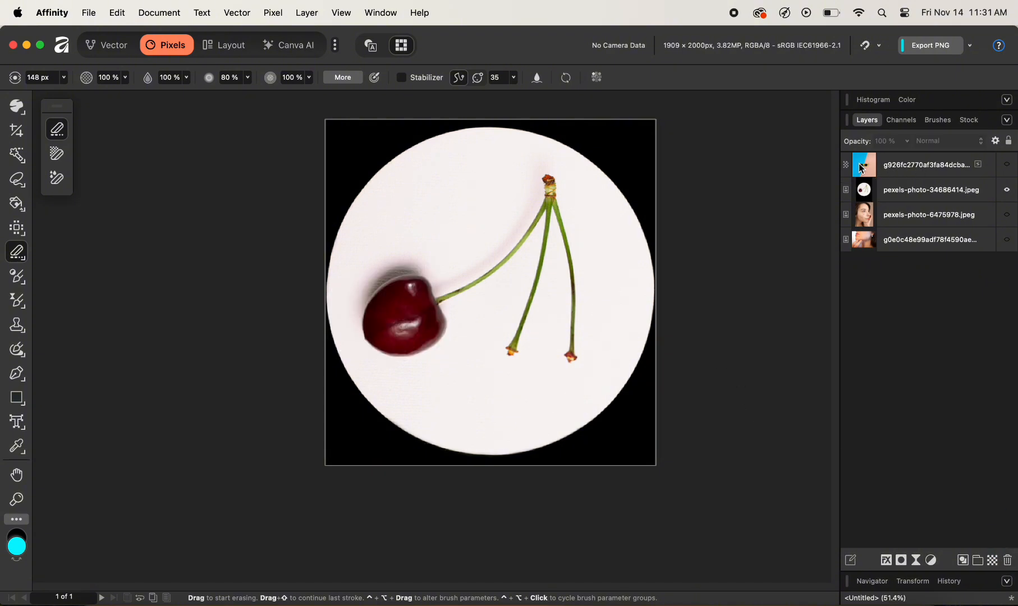
{"action": "left_click", "coordinate": [911, 163]}
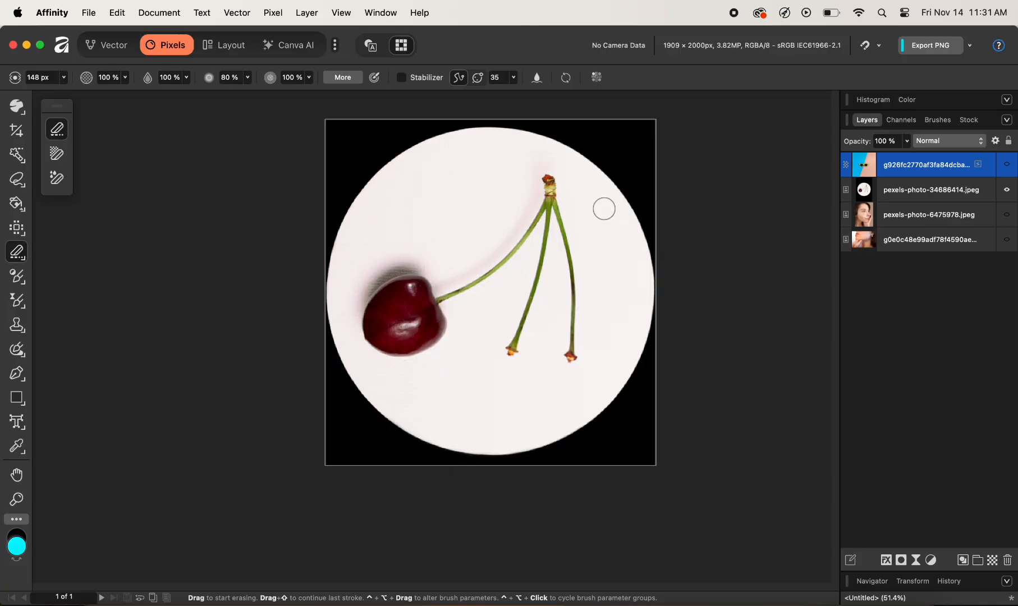
- Show only the sunglasses layer and activate the Background Erase Brush at 258.9 px
{"action": "left_click", "coordinate": [20, 256]}
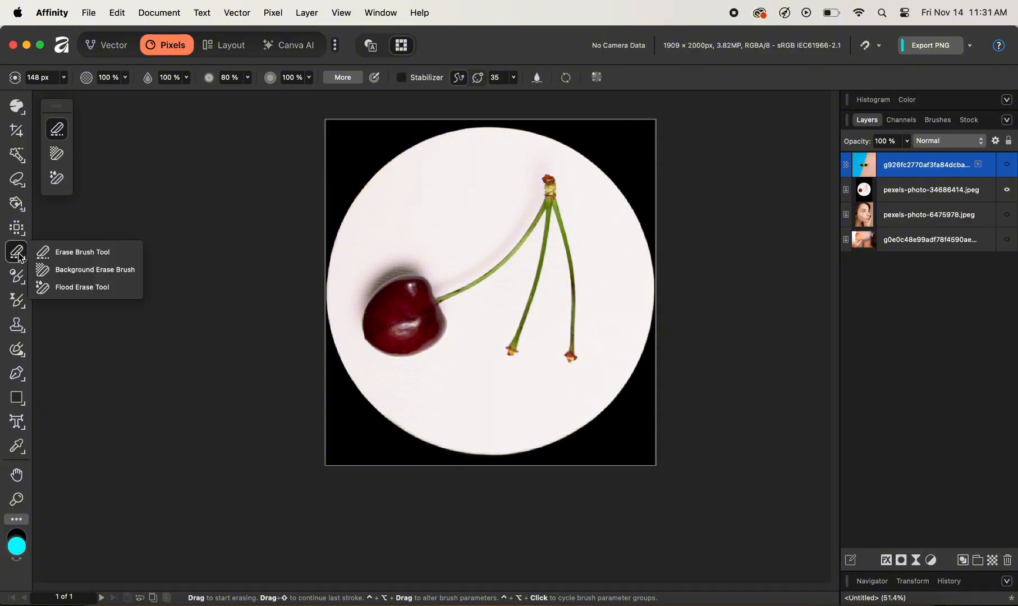
{"action": "left_click", "coordinate": [99, 271]}
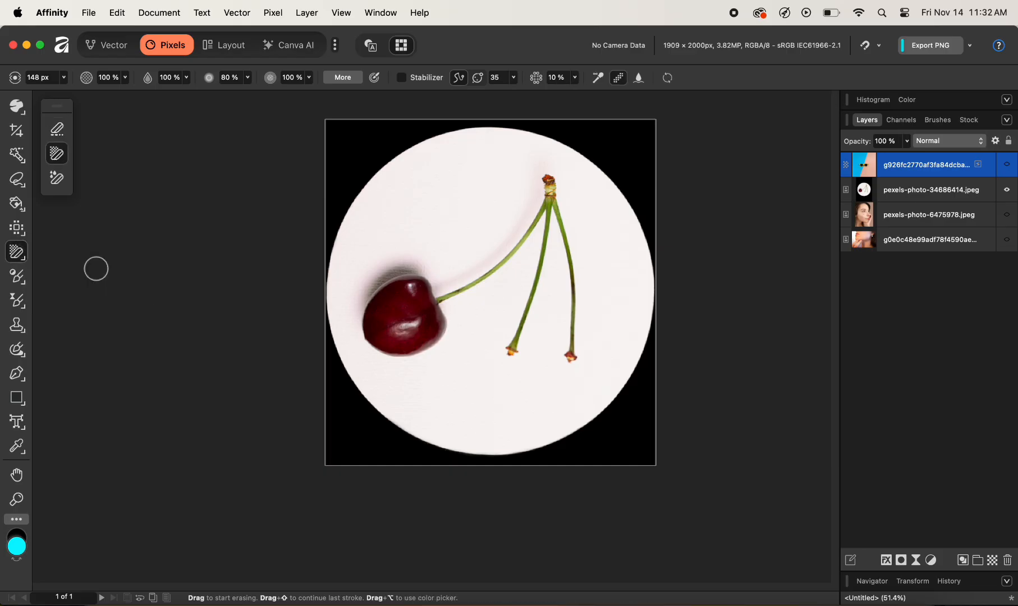
{"action": "left_click", "coordinate": [1006, 165]}
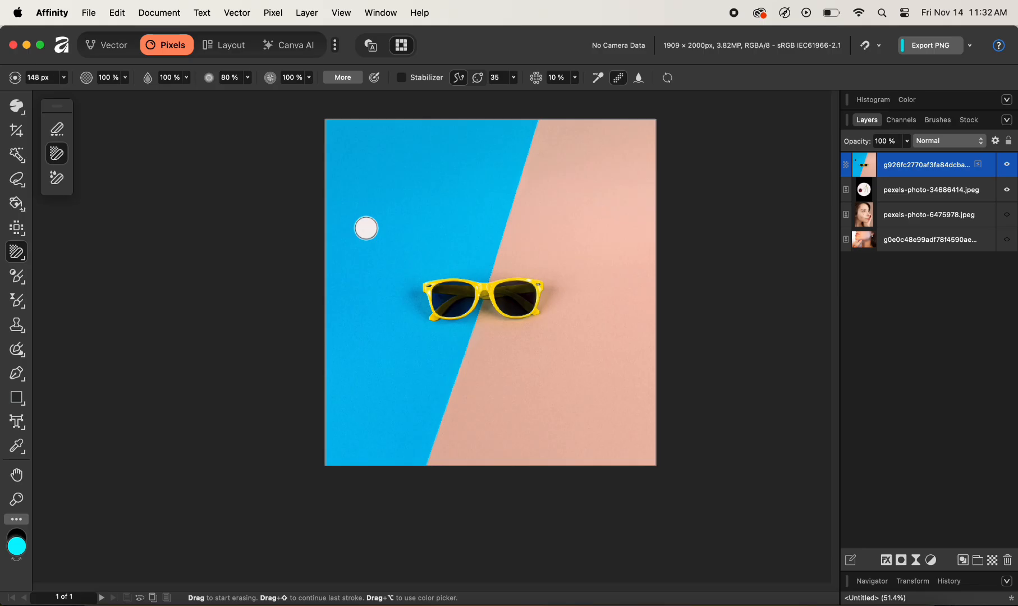
{"action": "key", "text": "bracketright"}
{"action": "key", "text": "bracketright"}
{"action": "key", "text": "bracketright"}
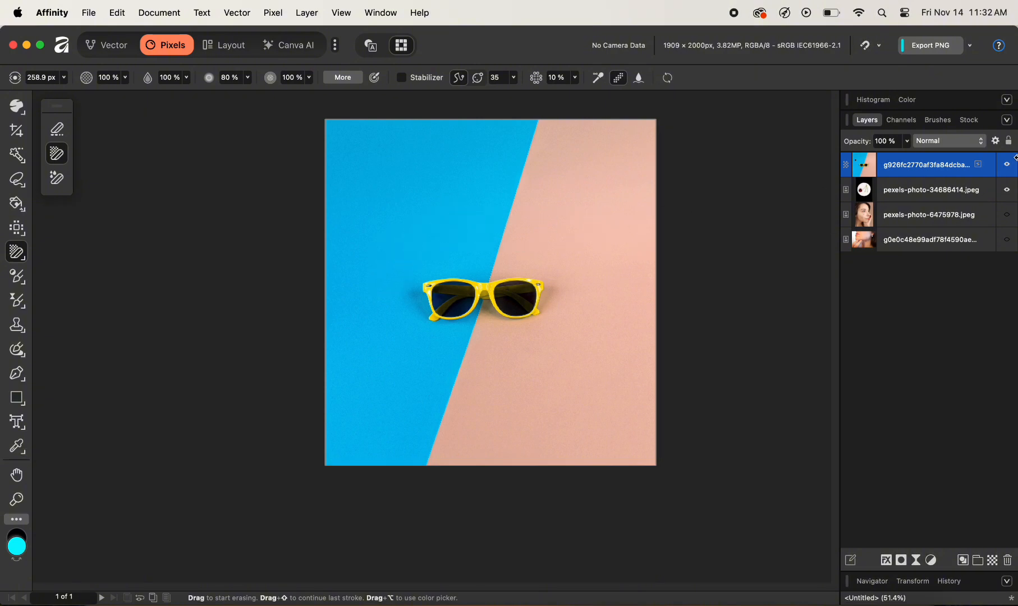
{"action": "left_click", "coordinate": [1006, 190]}
- Erase the blue and pink backgrounds around the sunglasses with the Background Erase Brush, and undo the strokes
{"action": "mouse_move", "coordinate": [361, 252]}
{"action": "left_mouse_down"}
{"action": "mouse_move", "coordinate": [361, 279]}
{"action": "mouse_move", "coordinate": [397, 232]}
{"action": "mouse_move", "coordinate": [363, 279]}
{"action": "mouse_move", "coordinate": [450, 219]}
{"action": "mouse_move", "coordinate": [374, 252]}
{"action": "mouse_move", "coordinate": [446, 244]}
{"action": "mouse_move", "coordinate": [413, 256]}
{"action": "mouse_move", "coordinate": [385, 284]}
{"action": "mouse_move", "coordinate": [399, 277]}
{"action": "mouse_move", "coordinate": [405, 317]}
{"action": "mouse_move", "coordinate": [418, 301]}
{"action": "mouse_move", "coordinate": [426, 328]}
{"action": "mouse_move", "coordinate": [411, 272]}
{"action": "mouse_move", "coordinate": [487, 261]}
{"action": "mouse_move", "coordinate": [408, 268]}
{"action": "mouse_move", "coordinate": [404, 295]}
{"action": "mouse_move", "coordinate": [426, 329]}
{"action": "mouse_move", "coordinate": [412, 286]}
{"action": "mouse_move", "coordinate": [430, 348]}
{"action": "mouse_move", "coordinate": [474, 311]}
{"action": "mouse_move", "coordinate": [440, 364]}
{"action": "mouse_move", "coordinate": [397, 360]}
{"action": "mouse_move", "coordinate": [378, 324]}
{"action": "mouse_move", "coordinate": [397, 349]}
{"action": "left_mouse_up"}
{"action": "mouse_move", "coordinate": [490, 267]}
{"action": "left_mouse_down"}
{"action": "mouse_move", "coordinate": [537, 262]}
{"action": "mouse_move", "coordinate": [545, 325]}
{"action": "mouse_move", "coordinate": [477, 305]}
{"action": "mouse_move", "coordinate": [479, 364]}
{"action": "mouse_move", "coordinate": [536, 345]}
{"action": "mouse_move", "coordinate": [578, 275]}
{"action": "mouse_move", "coordinate": [579, 312]}
{"action": "mouse_move", "coordinate": [566, 251]}
{"action": "mouse_move", "coordinate": [541, 262]}
{"action": "mouse_move", "coordinate": [578, 292]}
{"action": "mouse_move", "coordinate": [567, 335]}
{"action": "mouse_move", "coordinate": [538, 338]}
{"action": "left_mouse_up"}
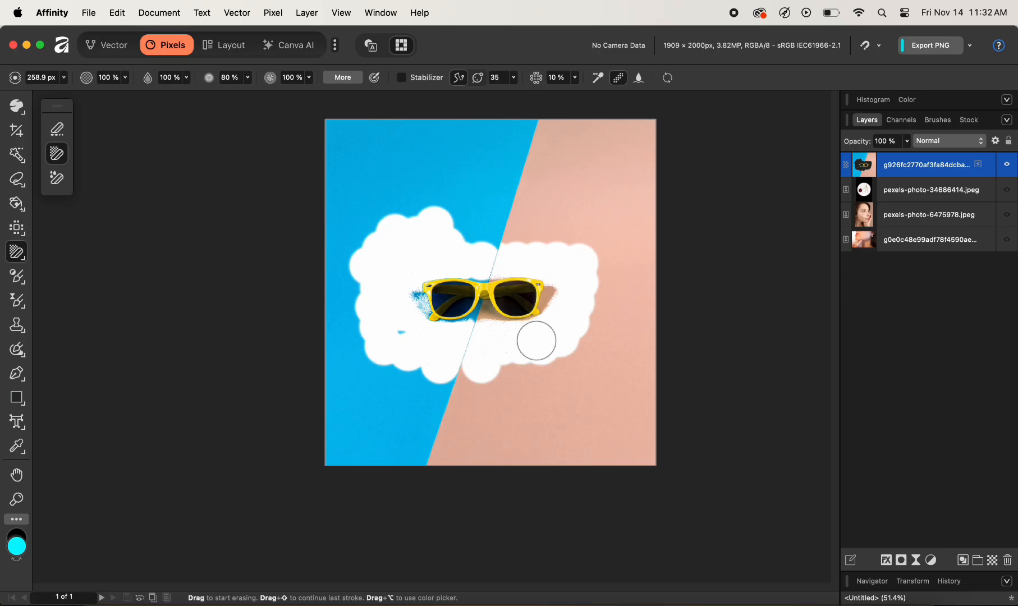
{"action": "key", "text": "super+z"}
{"action": "key", "text": "super+z"}
{"action": "left_click", "coordinate": [536, 340]}
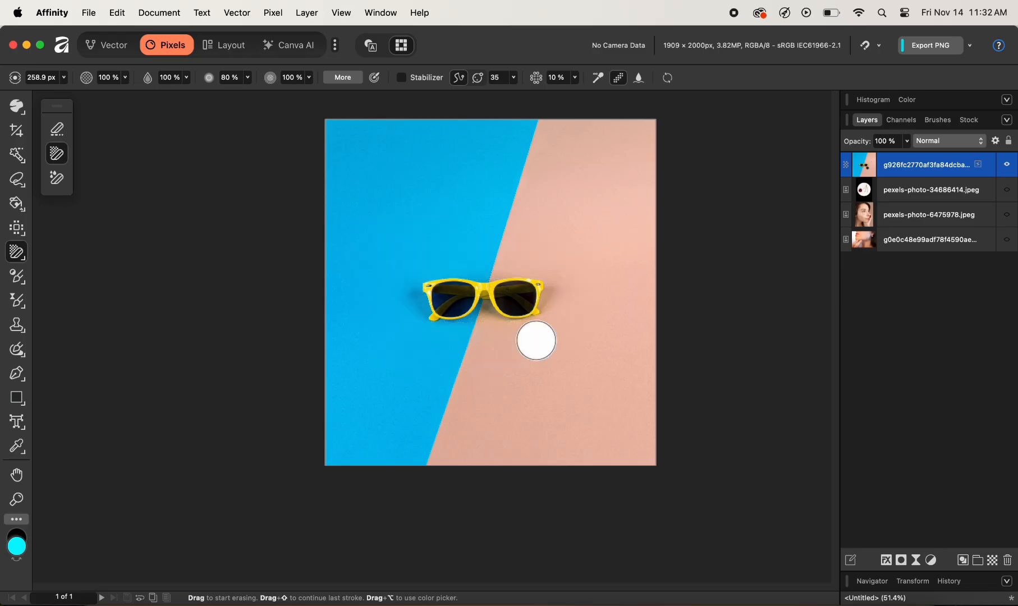
- Erase the blue and the pink background areas with the Flood Erase Tool at 20% tolerance, and undo both erasures
{"action": "left_click", "coordinate": [22, 252]}
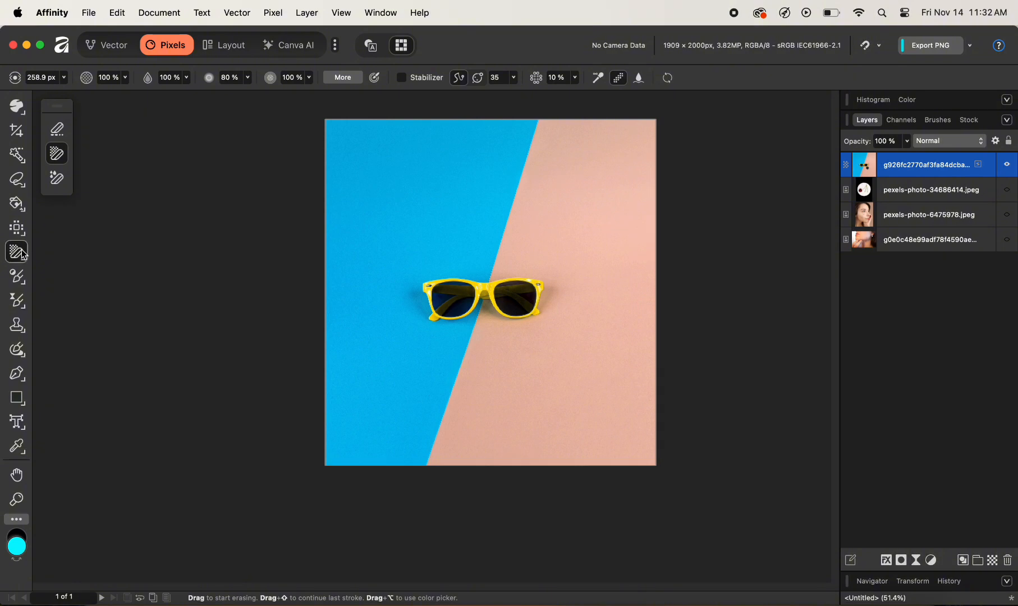
{"action": "left_click", "coordinate": [22, 252]}
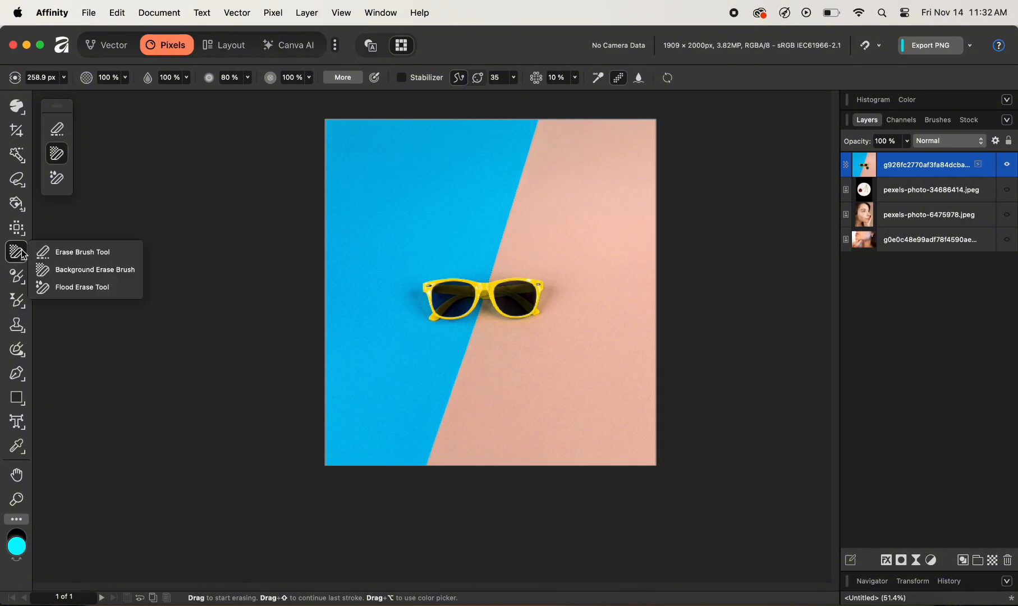
{"action": "left_click", "coordinate": [74, 289]}
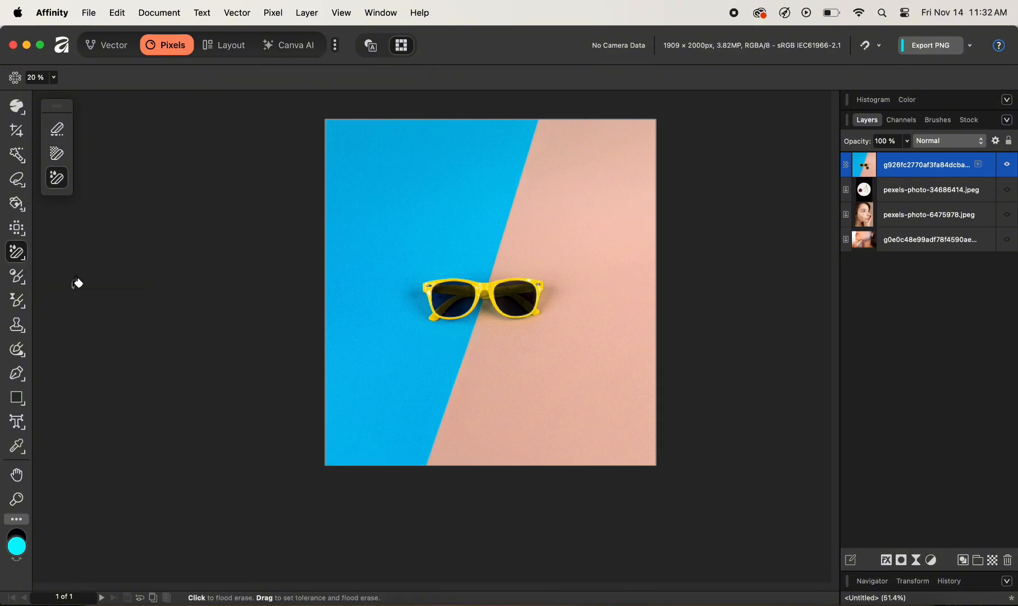
{"action": "left_click", "coordinate": [390, 323]}
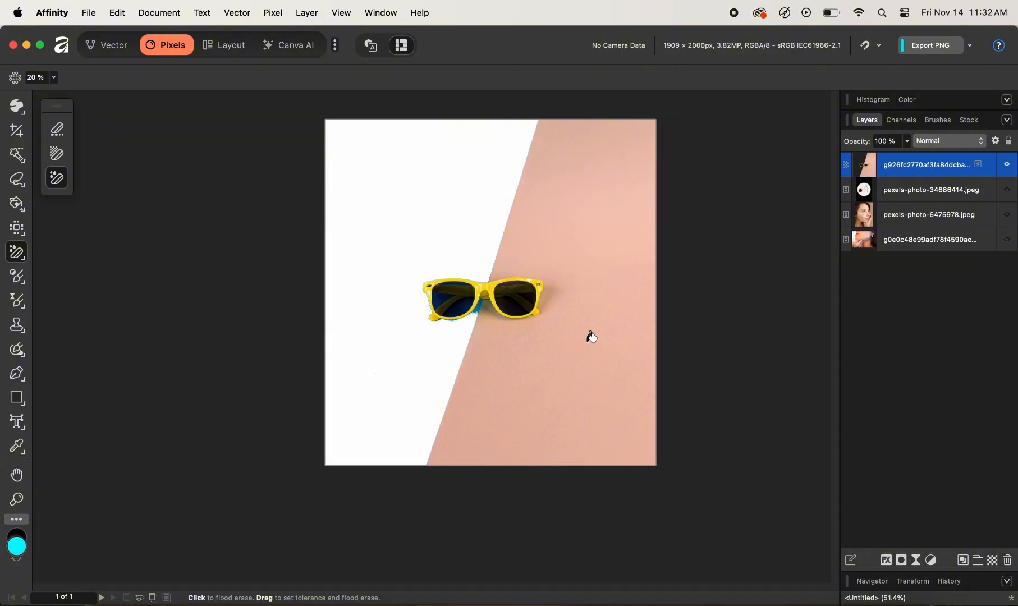
{"action": "left_click", "coordinate": [591, 337]}
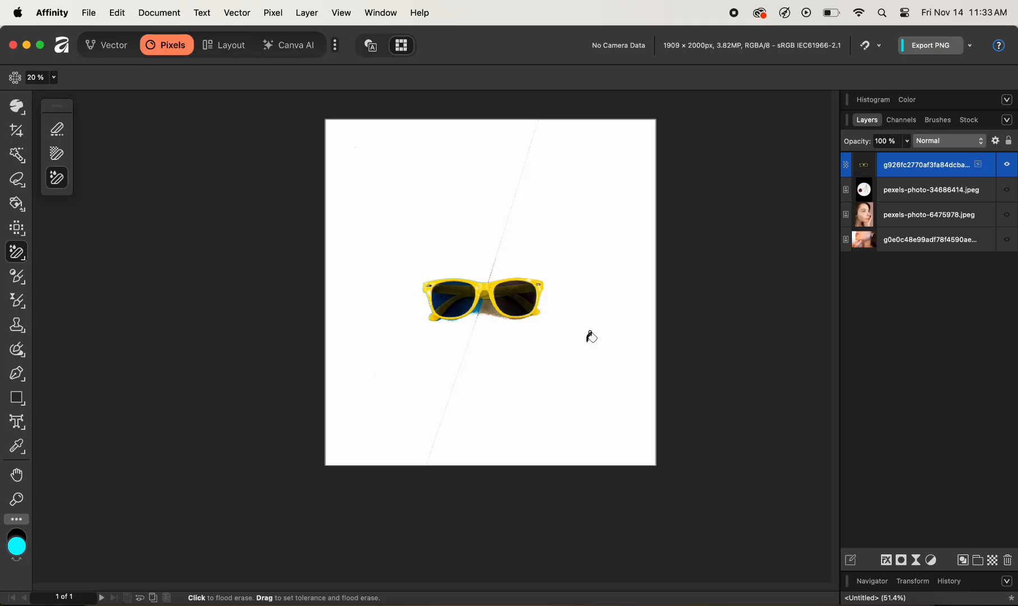
{"action": "key", "text": "super+z"}
{"action": "key", "text": "super+z"}
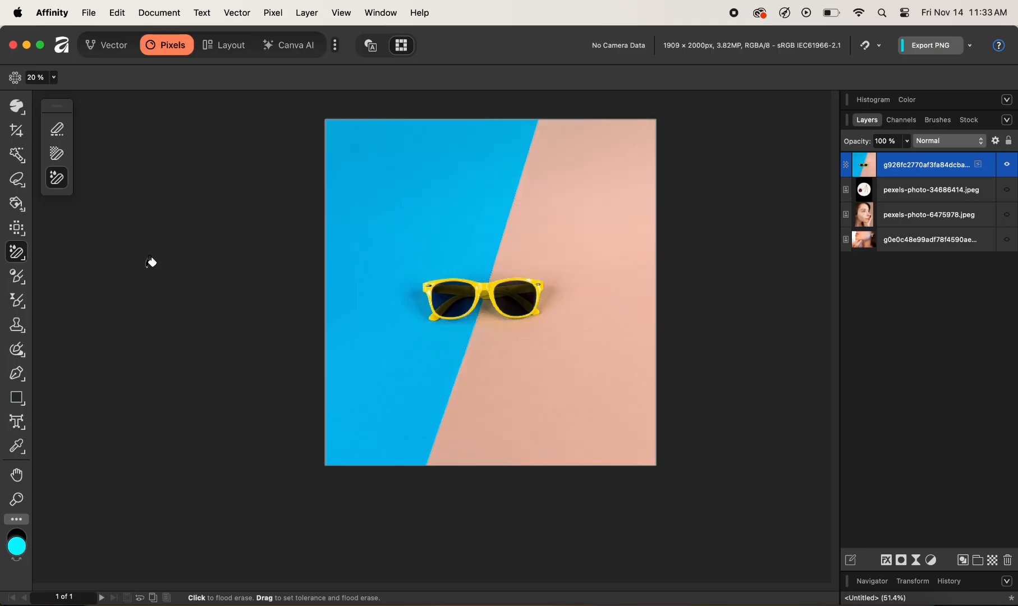
- Activate the Adjustment Brush, hide the sunglasses layer, and select and show the pexels-photo-6475978.jpeg portrait layer
{"action": "left_click", "coordinate": [22, 283]}
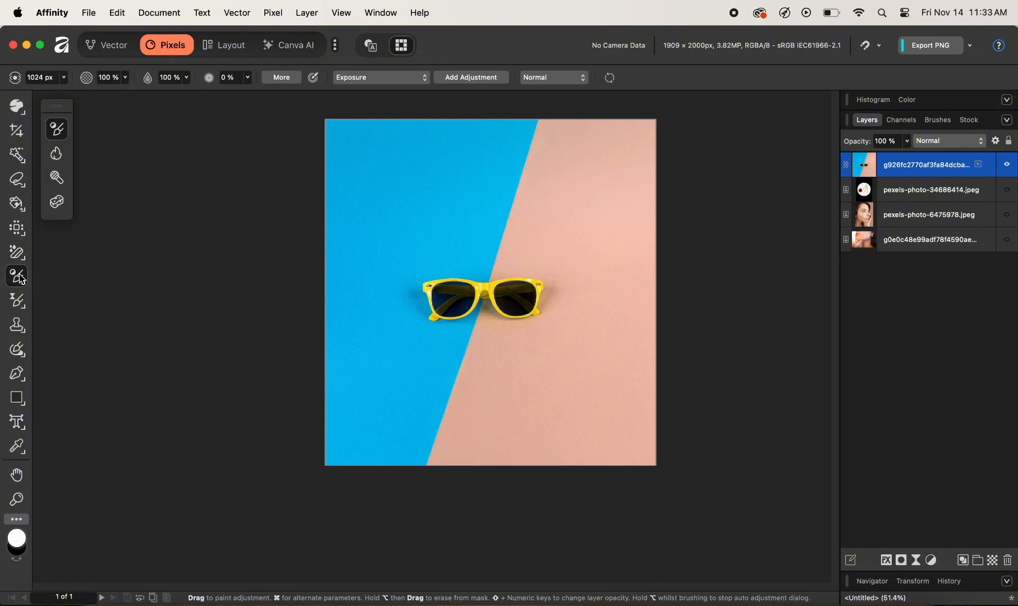
{"action": "left_click", "coordinate": [1006, 164]}
{"action": "left_click", "coordinate": [1007, 216]}
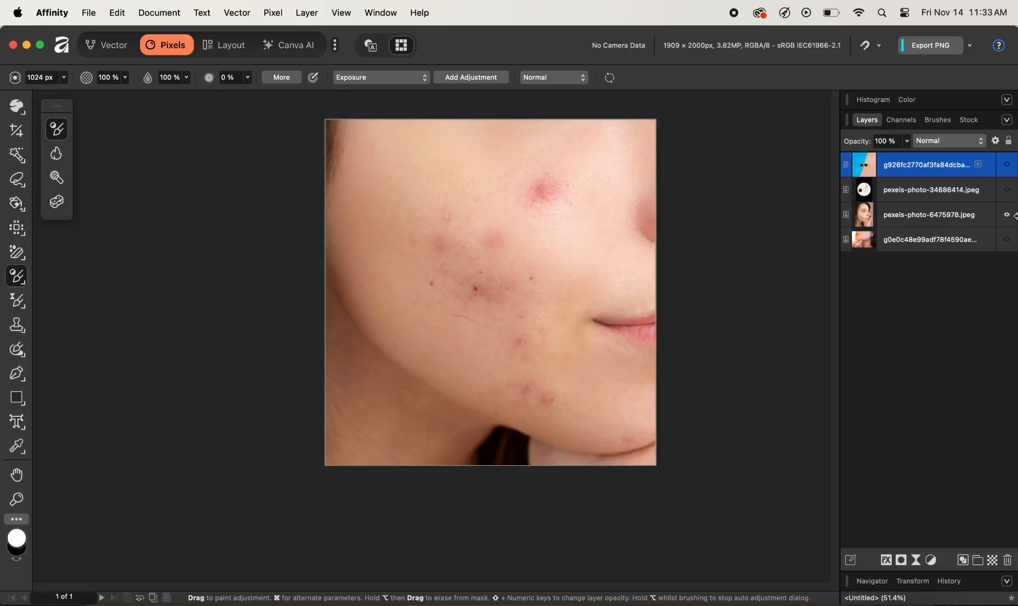
{"action": "left_click", "coordinate": [1012, 216]}
{"action": "left_click", "coordinate": [974, 215]}
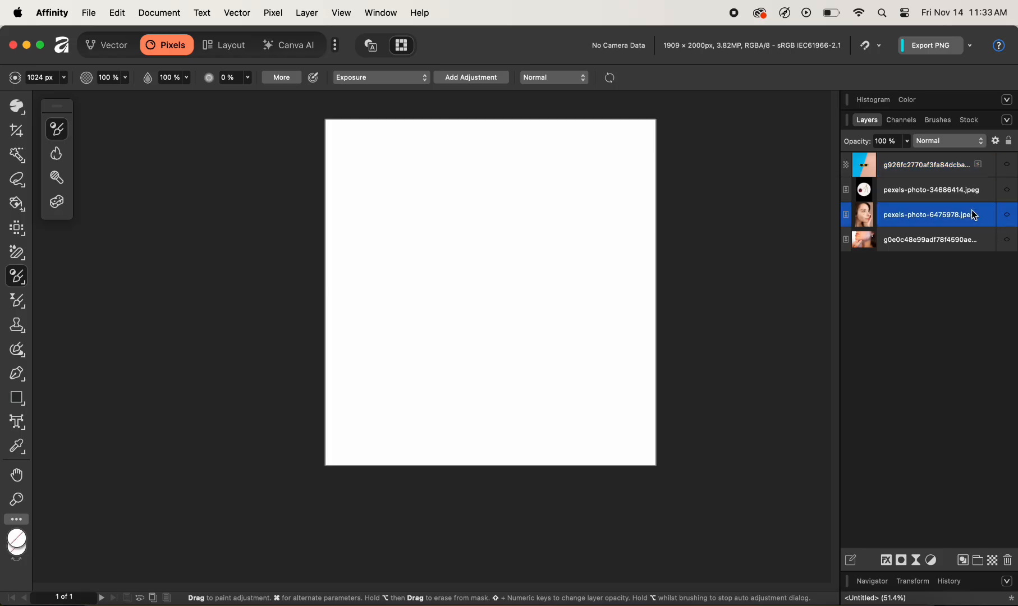
{"action": "left_click", "coordinate": [1008, 219]}
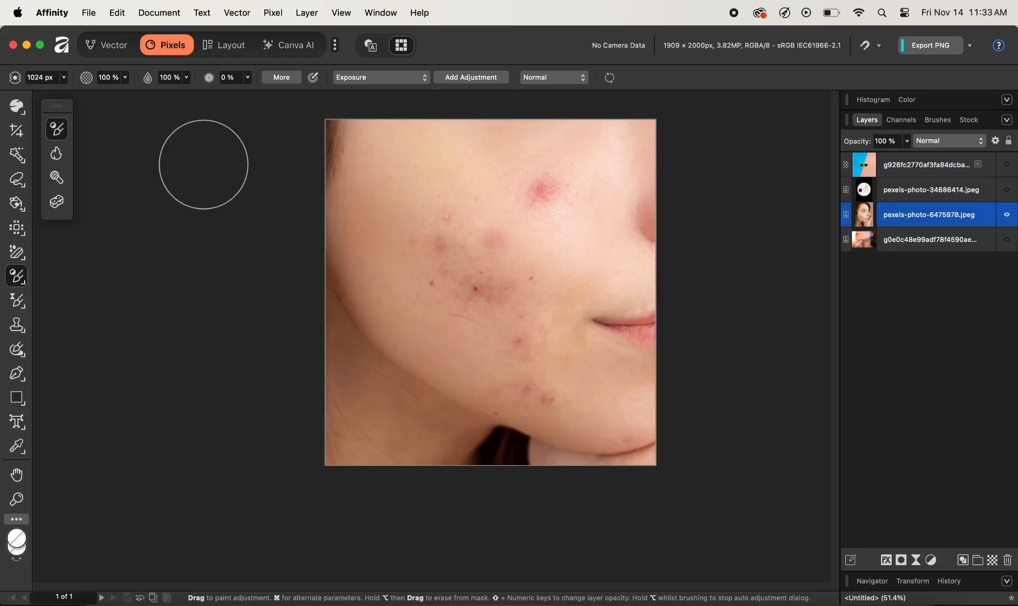
- Scale the portrait photo down to about 80% and move it so the eye and forehead fill the canvas
{"action": "left_click_drag", "start_coordinate": [17, 106], "coordinate": [67, 105]}
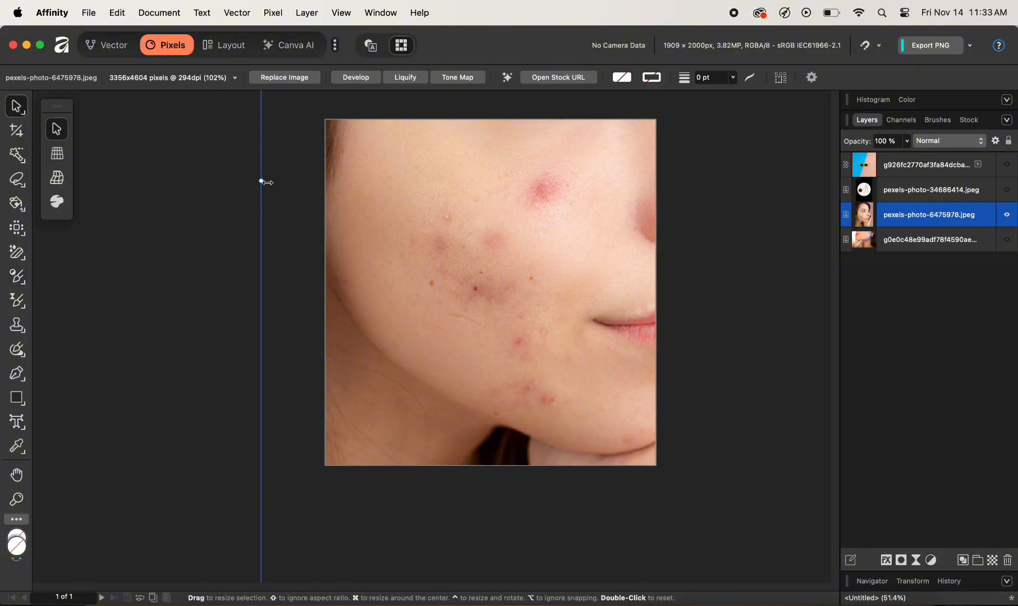
{"action": "left_click_drag", "start_coordinate": [262, 182], "coordinate": [387, 182]}
{"action": "scroll", "coordinate": [391, 200], "scroll_direction": "down", "scroll_amount": 5}
{"action": "scroll", "coordinate": [588, 216], "scroll_direction": "up", "scroll_amount": 3}
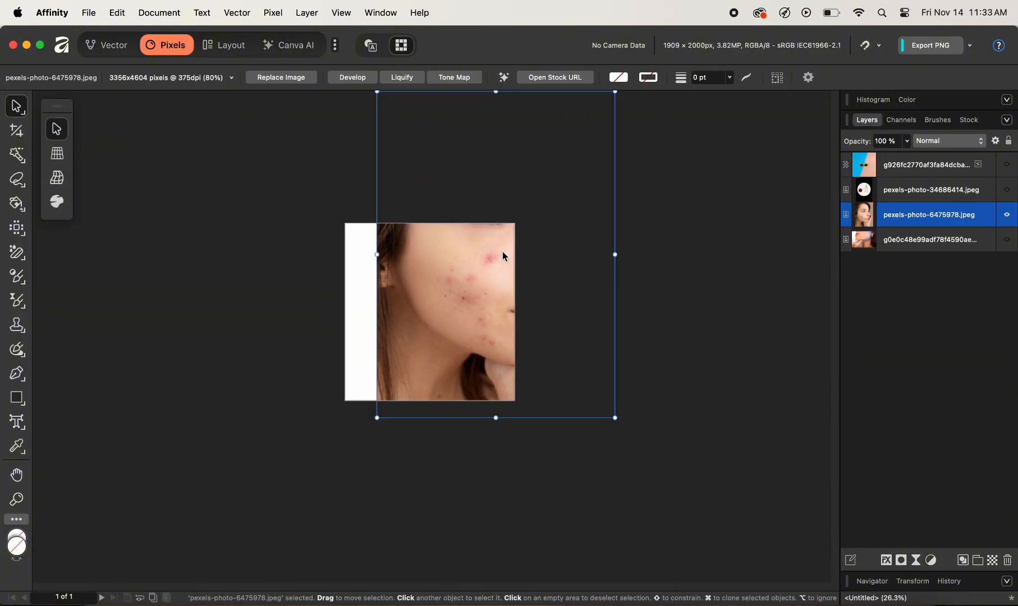
{"action": "left_click_drag", "start_coordinate": [503, 251], "coordinate": [463, 379]}
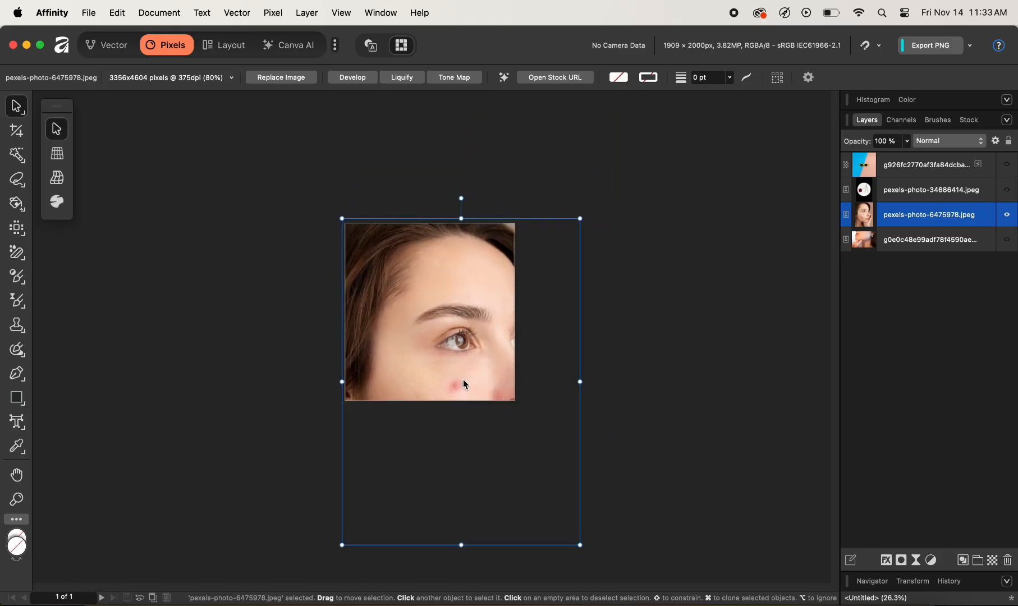
{"action": "scroll", "coordinate": [402, 293], "scroll_direction": "up", "scroll_amount": 3}
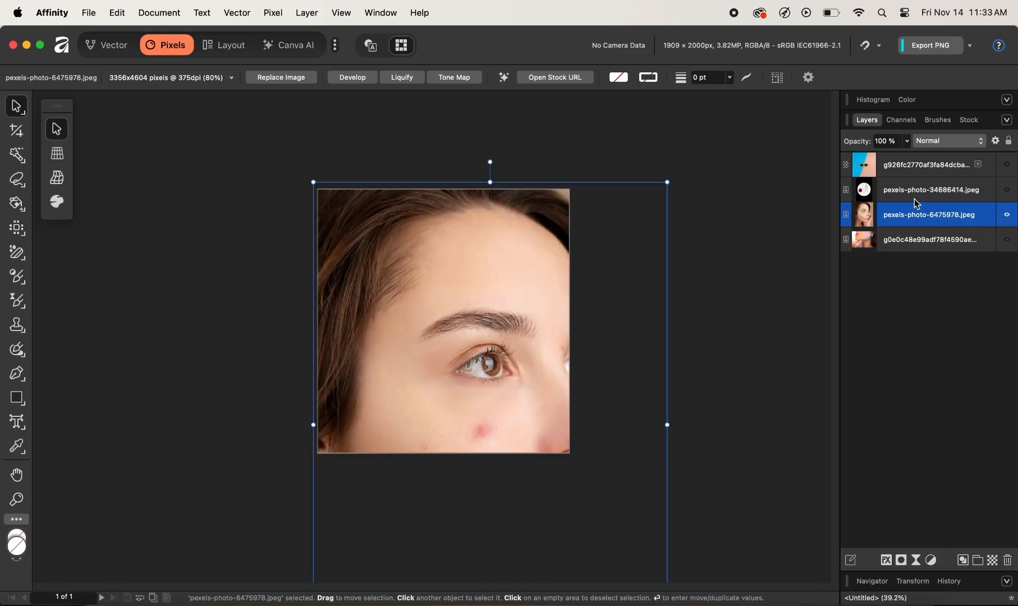
- Activate the Adjustment Brush at 1024 px with Exposure as its adjustment type
{"action": "left_click", "coordinate": [19, 280]}
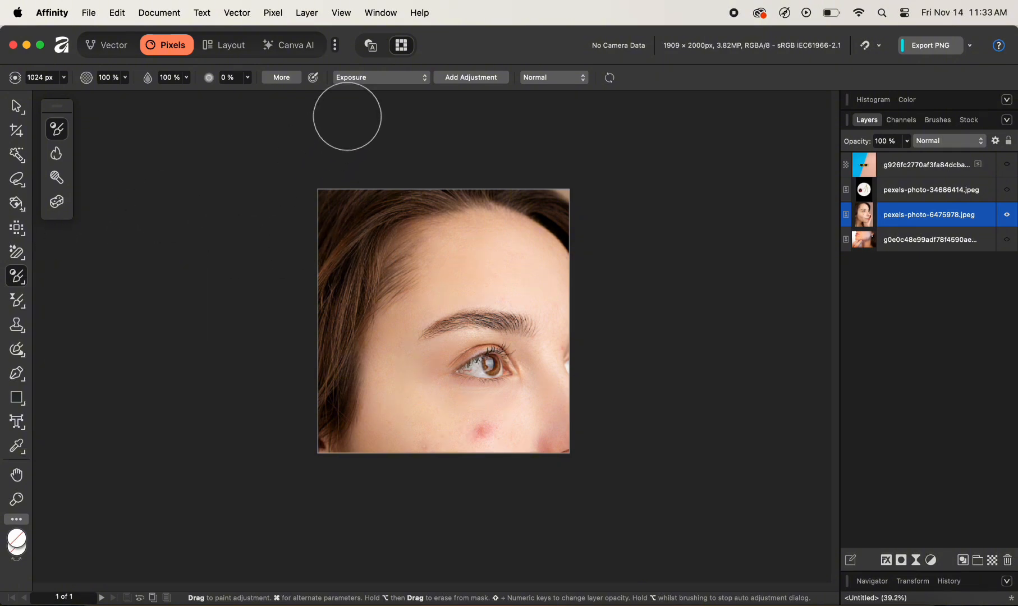
{"action": "left_click", "coordinate": [360, 81]}
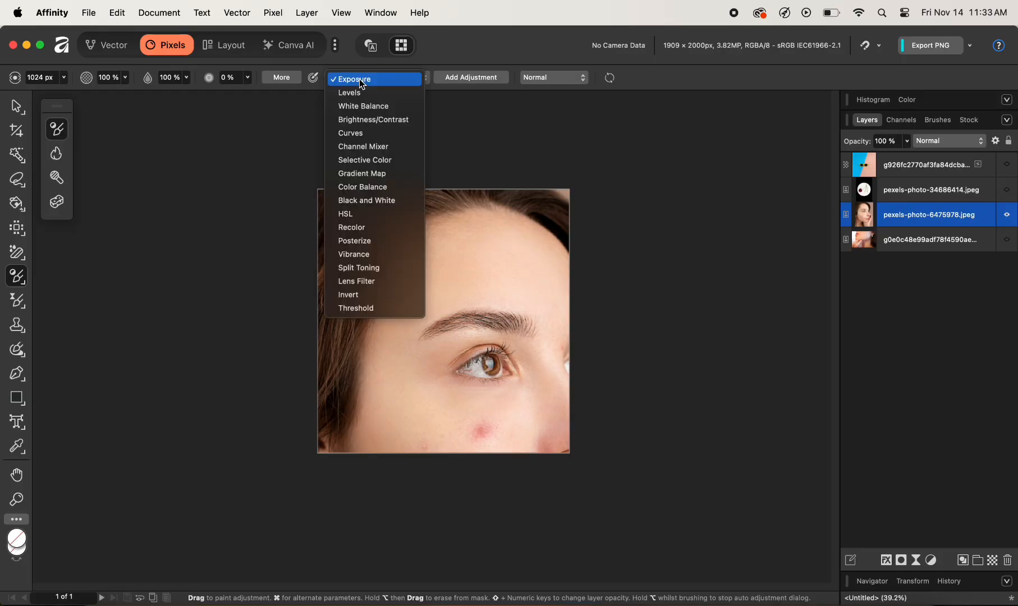
{"action": "left_click", "coordinate": [362, 79]}
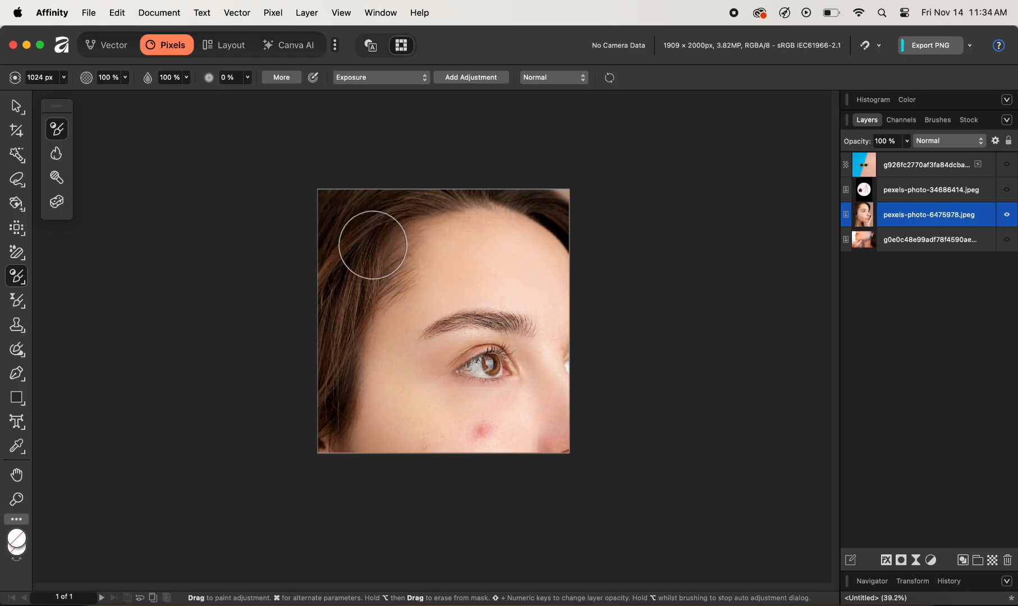
{"action": "left_click", "coordinate": [493, 268]}
{"action": "mouse_move", "coordinate": [493, 268]}
{"action": "left_mouse_down"}
{"action": "mouse_move", "coordinate": [413, 266]}
{"action": "mouse_move", "coordinate": [506, 255]}
{"action": "mouse_move", "coordinate": [414, 263]}
{"action": "mouse_move", "coordinate": [483, 262]}
{"action": "left_mouse_up"}
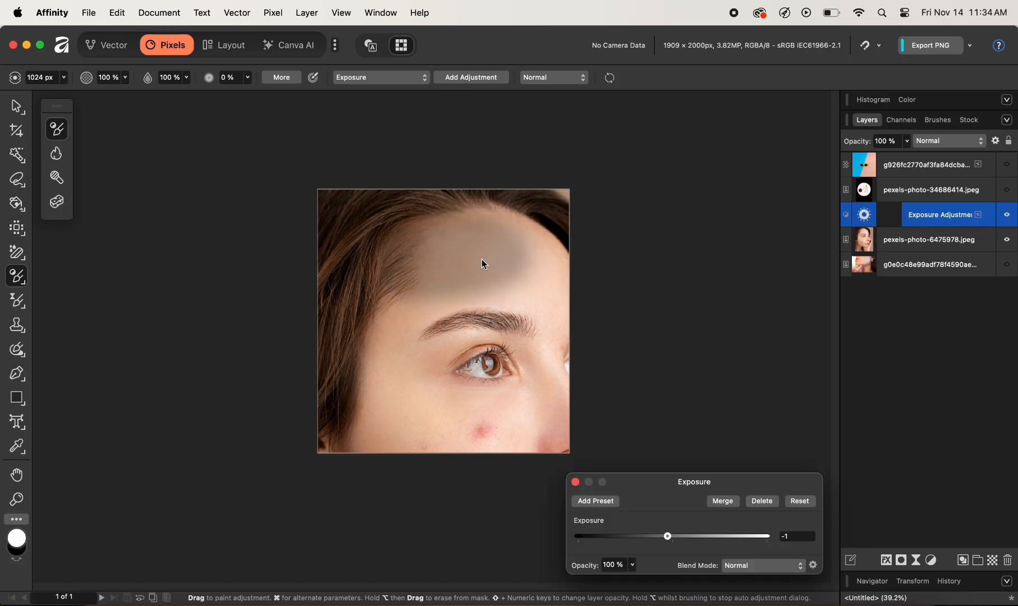
{"action": "key", "text": "super+z"}
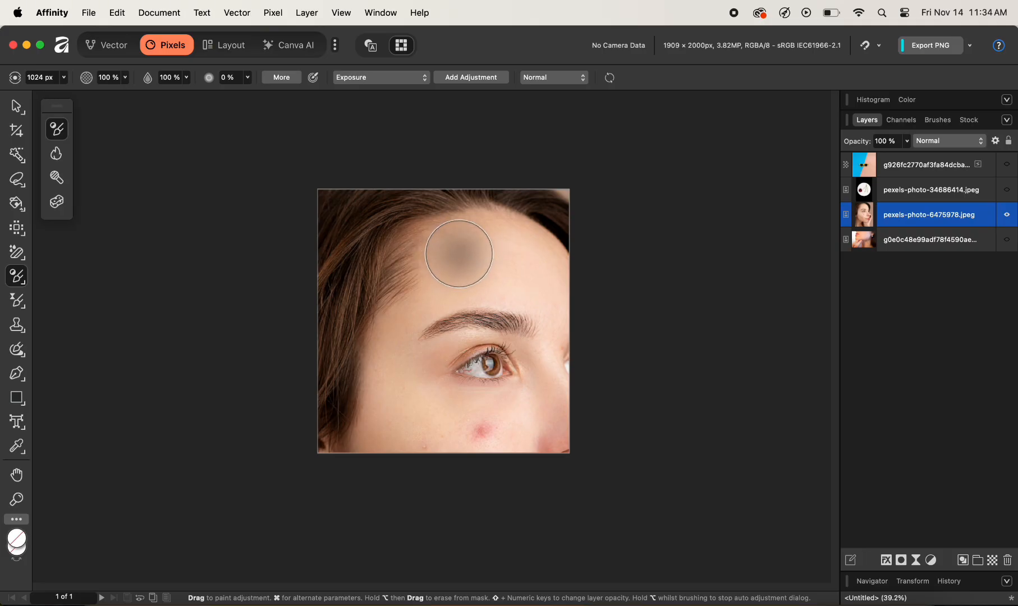
- Paint an Exposure adjustment over the forehead and set its exposure to 0.65 and its opacity to 16%
{"action": "mouse_move", "coordinate": [494, 237]}
{"action": "left_mouse_down"}
{"action": "mouse_move", "coordinate": [412, 244]}
{"action": "mouse_move", "coordinate": [480, 240]}
{"action": "mouse_move", "coordinate": [522, 257]}
{"action": "mouse_move", "coordinate": [437, 266]}
{"action": "mouse_move", "coordinate": [532, 260]}
{"action": "left_mouse_up"}
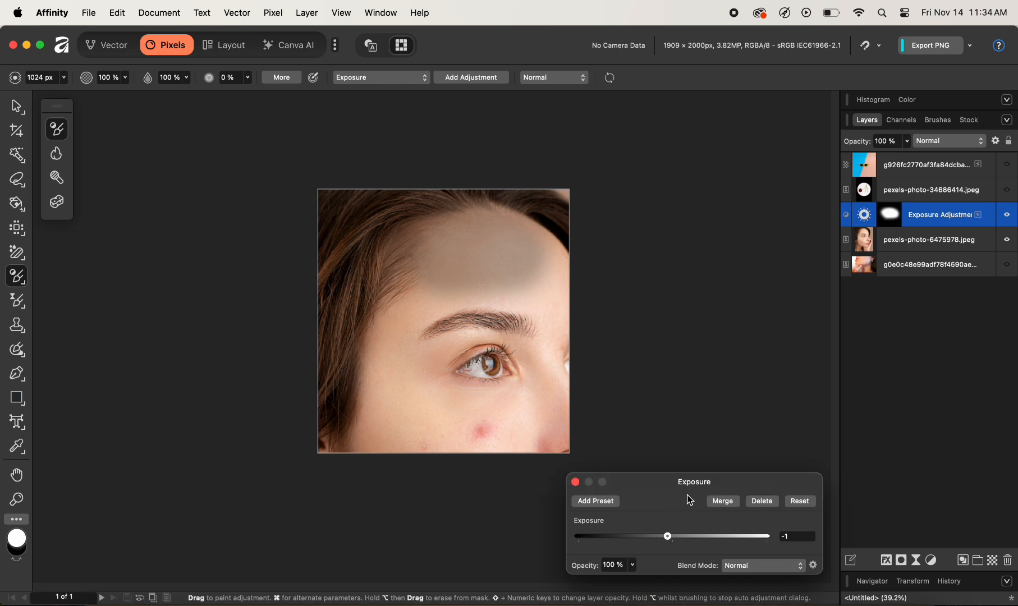
{"action": "mouse_move", "coordinate": [669, 540]}
{"action": "left_mouse_down"}
{"action": "mouse_move", "coordinate": [690, 536]}
{"action": "mouse_move", "coordinate": [678, 542]}
{"action": "left_mouse_up"}
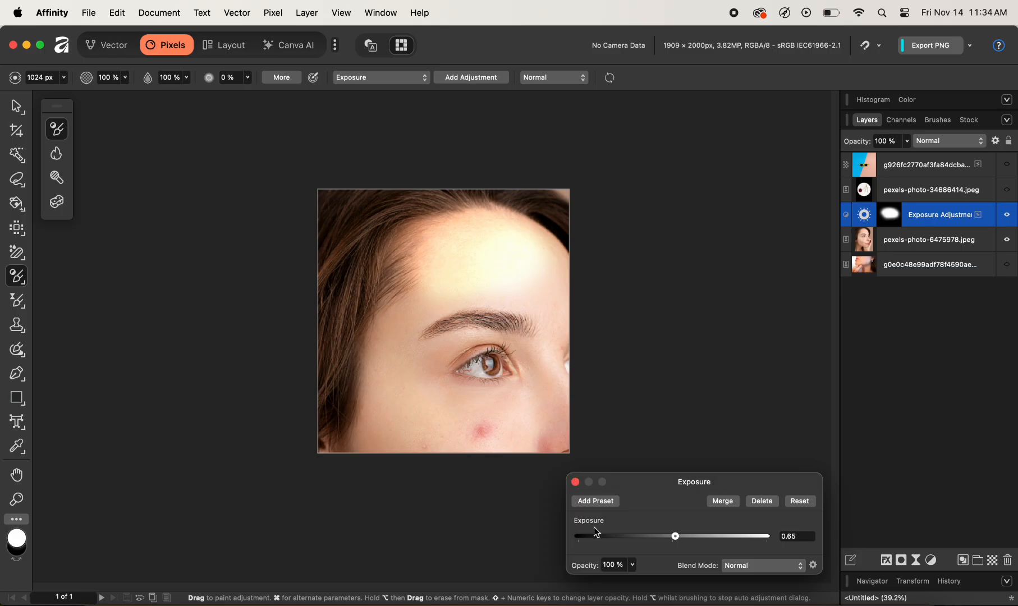
{"action": "left_click_drag", "start_coordinate": [587, 569], "coordinate": [533, 567]}
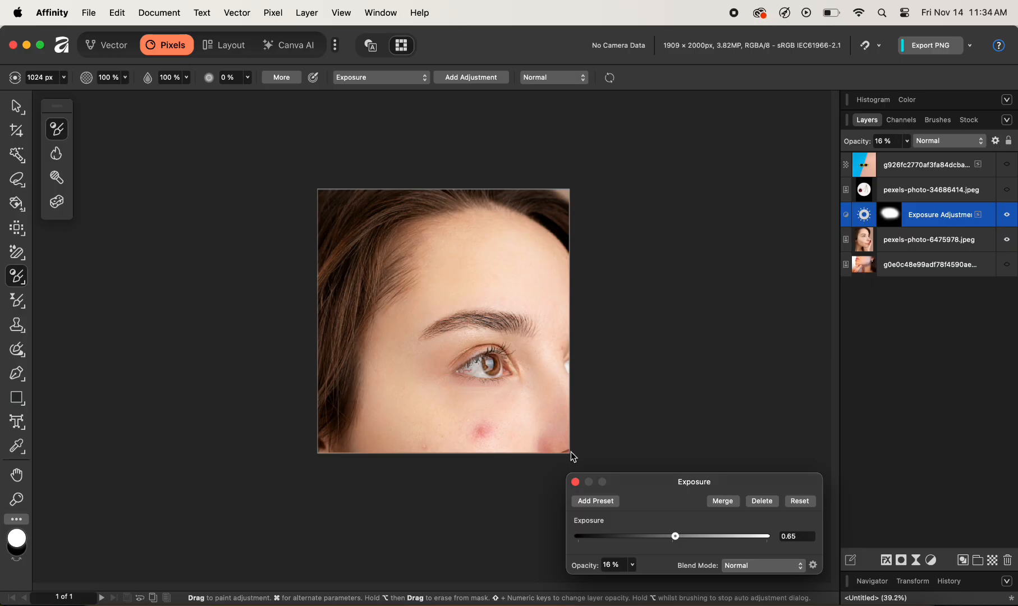
{"action": "left_click", "coordinate": [576, 482]}
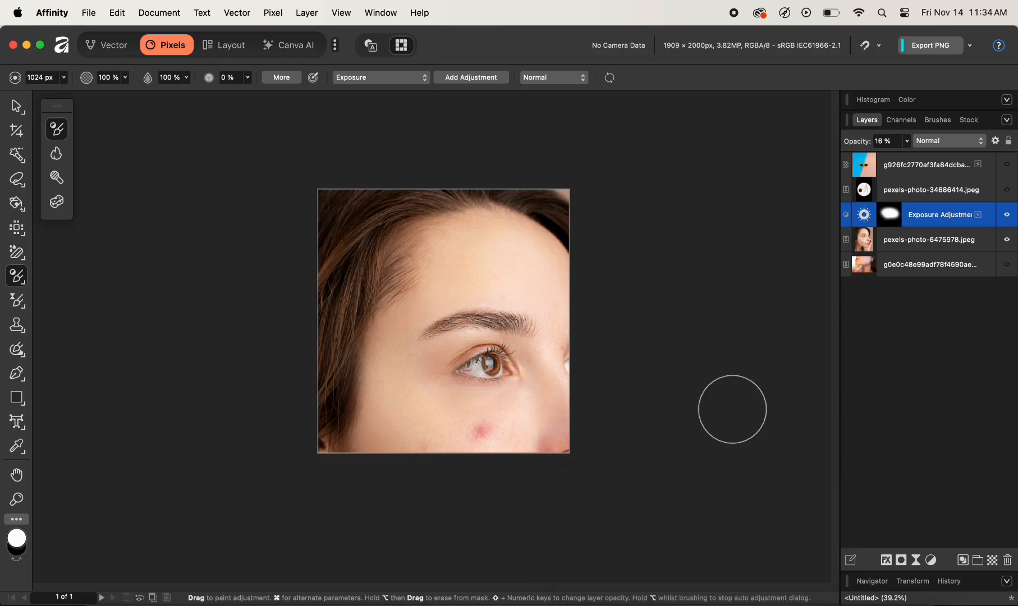
{"action": "left_click", "coordinate": [1008, 215]}
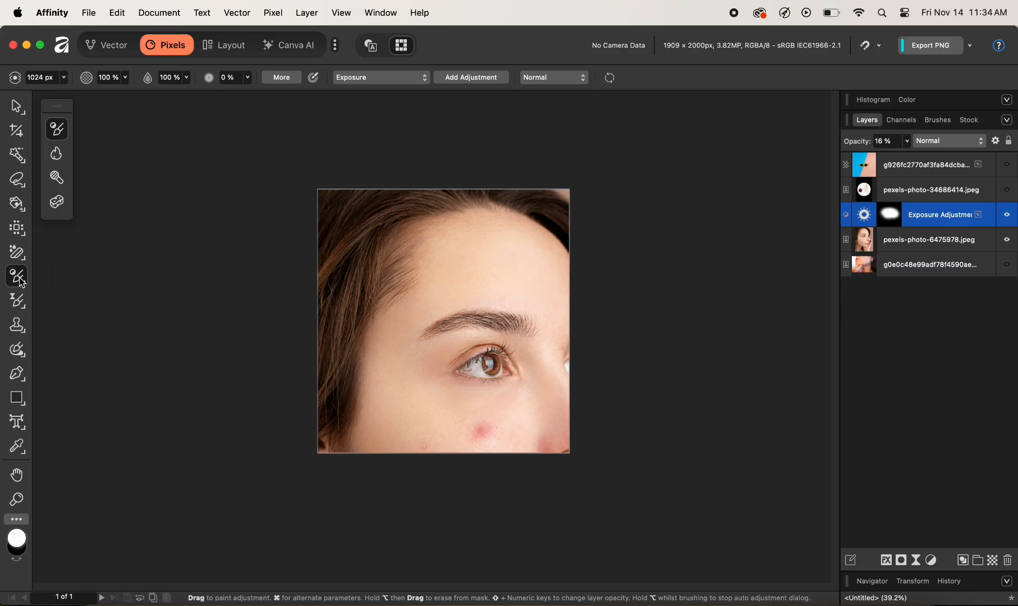
{"action": "left_click", "coordinate": [370, 79]}
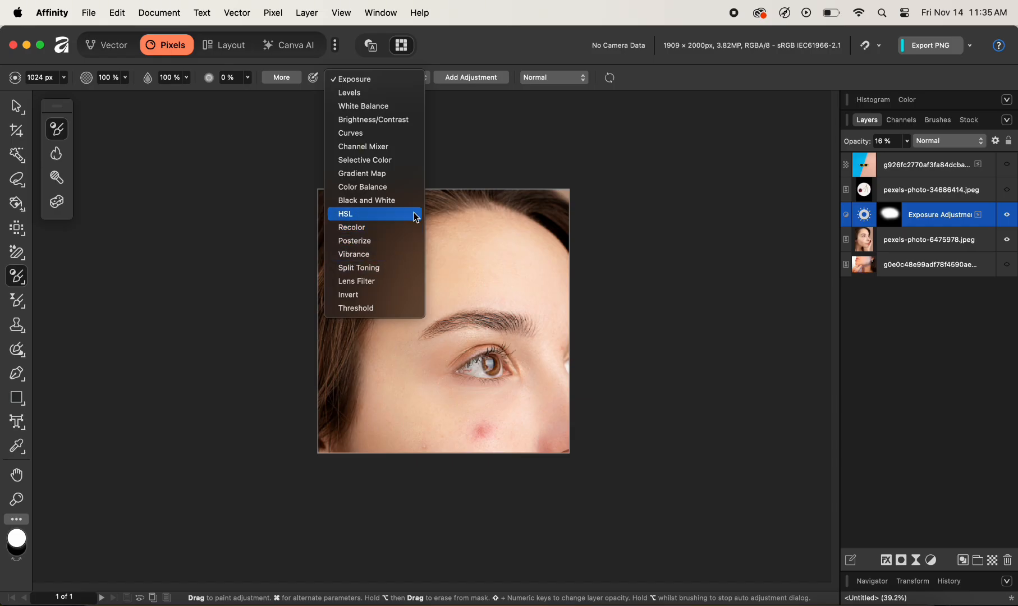
{"action": "left_click", "coordinate": [467, 40]}
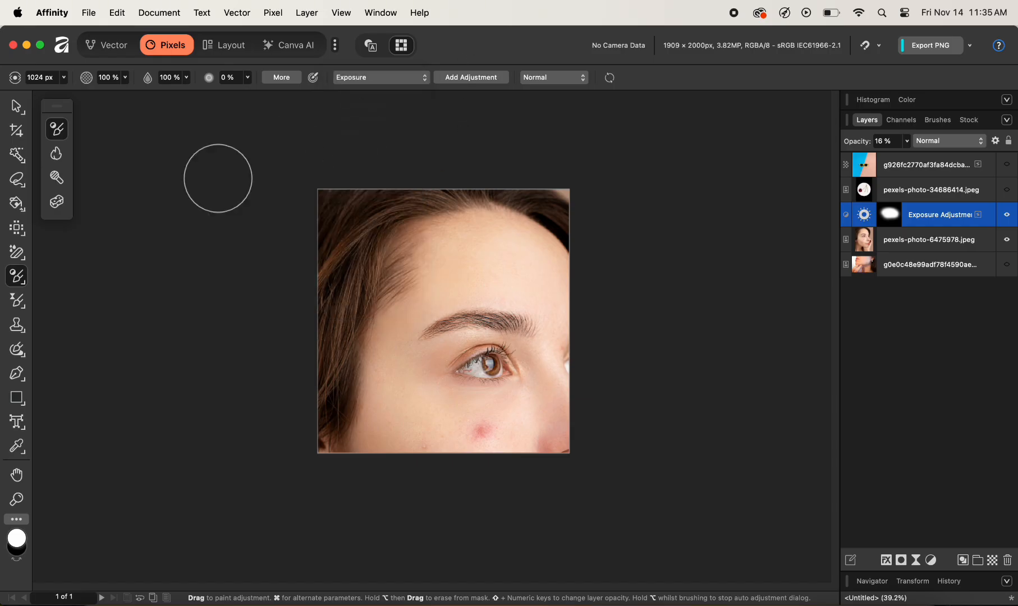
- Activate the Burn Brush and enlarge it to 342.4 px
{"action": "left_click", "coordinate": [16, 276]}
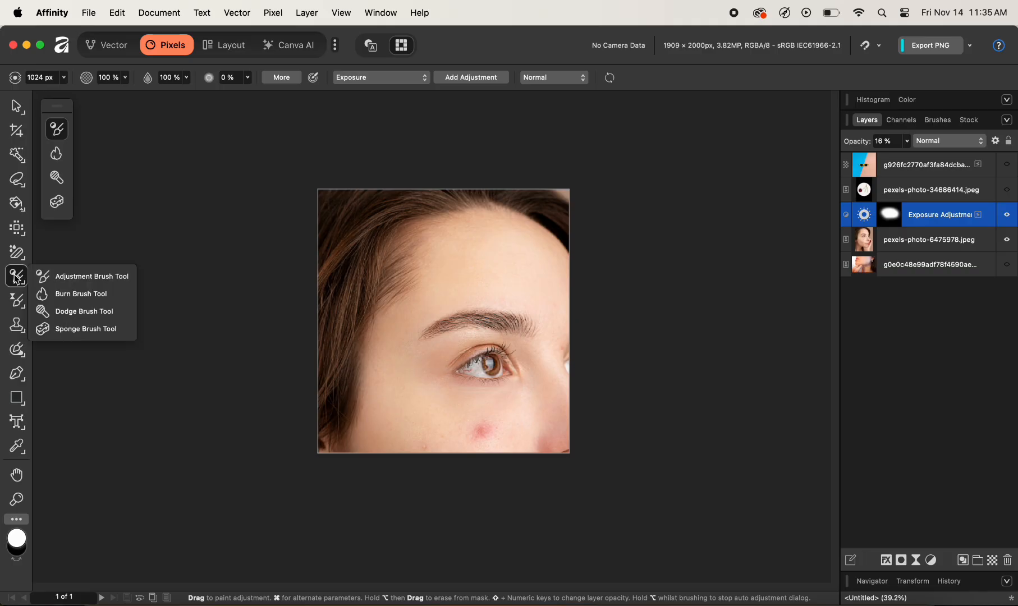
{"action": "left_click", "coordinate": [82, 294]}
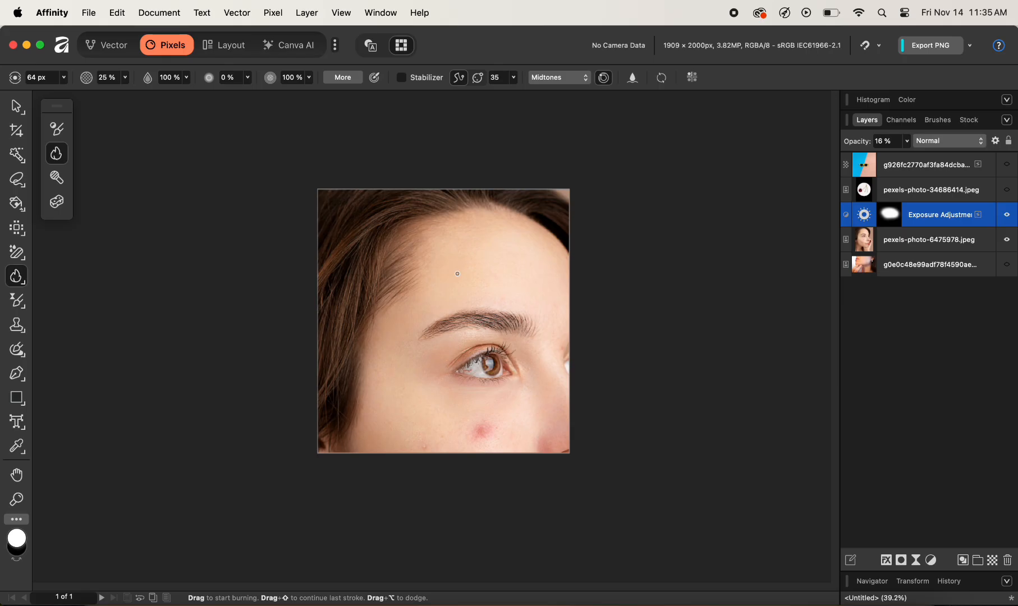
{"action": "key", "text": "bracketright"}
{"action": "key", "text": "bracketright"}
{"action": "key", "text": "bracketright"}
{"action": "key", "text": "bracketright"}
- Try to lighten the area beside the eye with the Dodge Brush while the Exposure adjustment layer is selected
{"action": "left_click", "coordinate": [17, 283]}
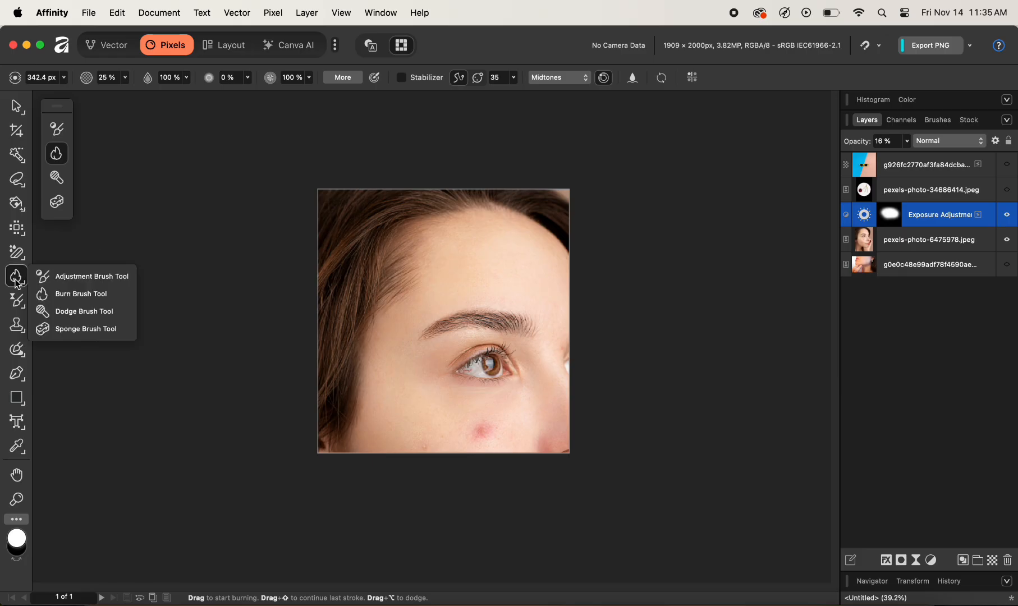
{"action": "left_click", "coordinate": [84, 311]}
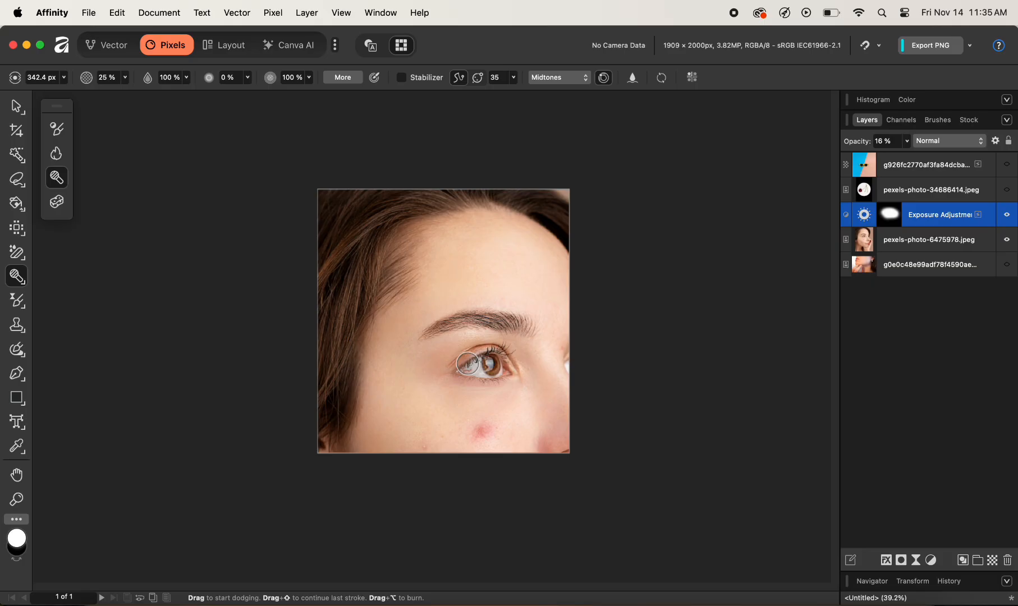
{"action": "left_click", "coordinate": [534, 352]}
- Delete the Exposure adjustment layer and darken a patch of the portrait's forehead with the Burn Brush
{"action": "left_click", "coordinate": [1008, 561]}
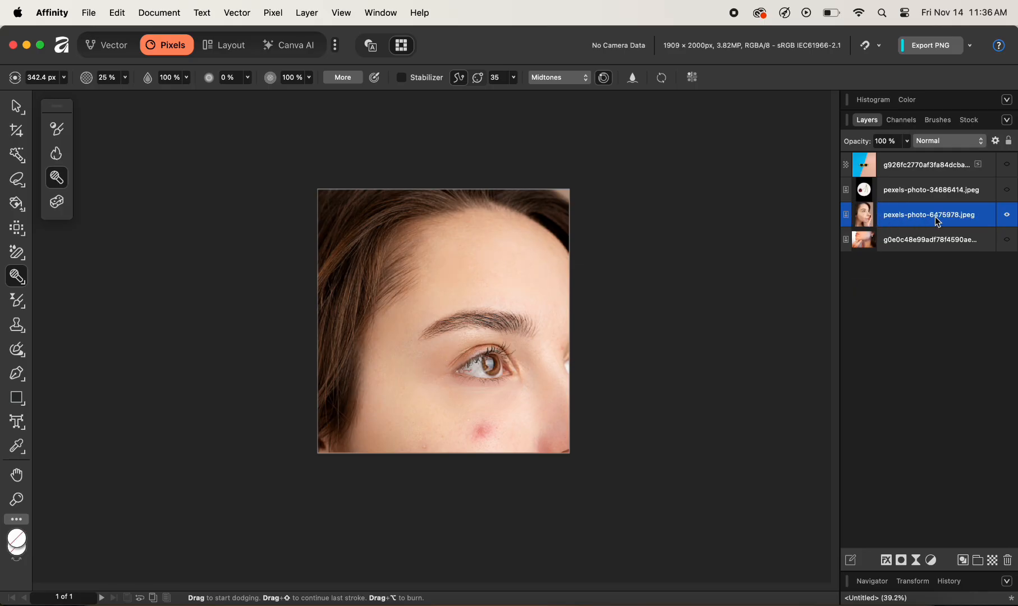
{"action": "mouse_move", "coordinate": [11, 286]}
{"action": "left_mouse_down"}
{"action": "mouse_move", "coordinate": [56, 274]}
{"action": "mouse_move", "coordinate": [62, 292]}
{"action": "left_mouse_up"}
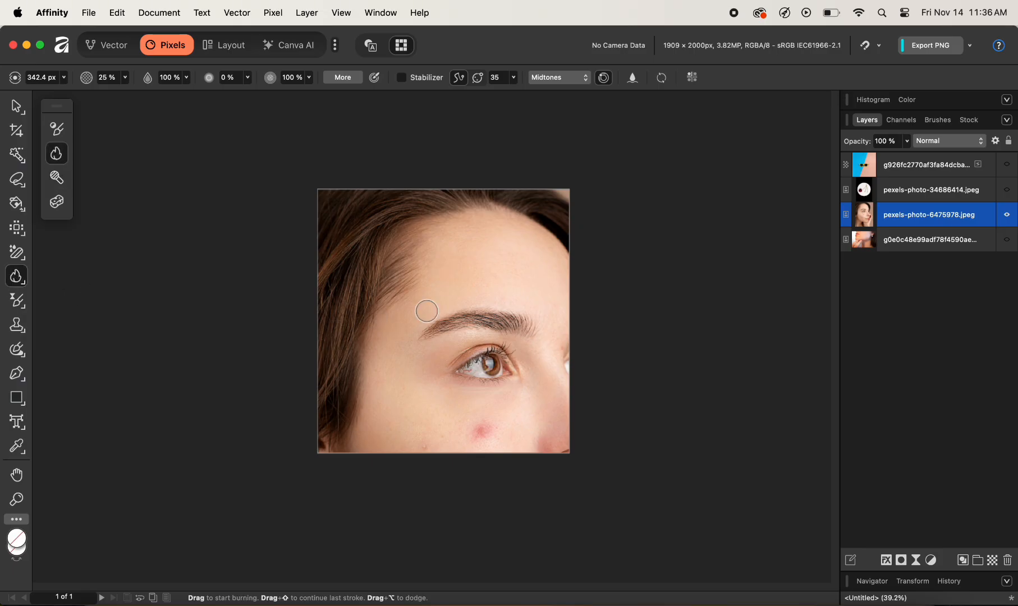
{"action": "mouse_move", "coordinate": [522, 253]}
{"action": "left_mouse_down"}
{"action": "mouse_move", "coordinate": [476, 264]}
{"action": "mouse_move", "coordinate": [532, 255]}
{"action": "mouse_move", "coordinate": [477, 260]}
{"action": "mouse_move", "coordinate": [533, 276]}
{"action": "mouse_move", "coordinate": [497, 268]}
{"action": "mouse_move", "coordinate": [515, 258]}
{"action": "left_mouse_up"}
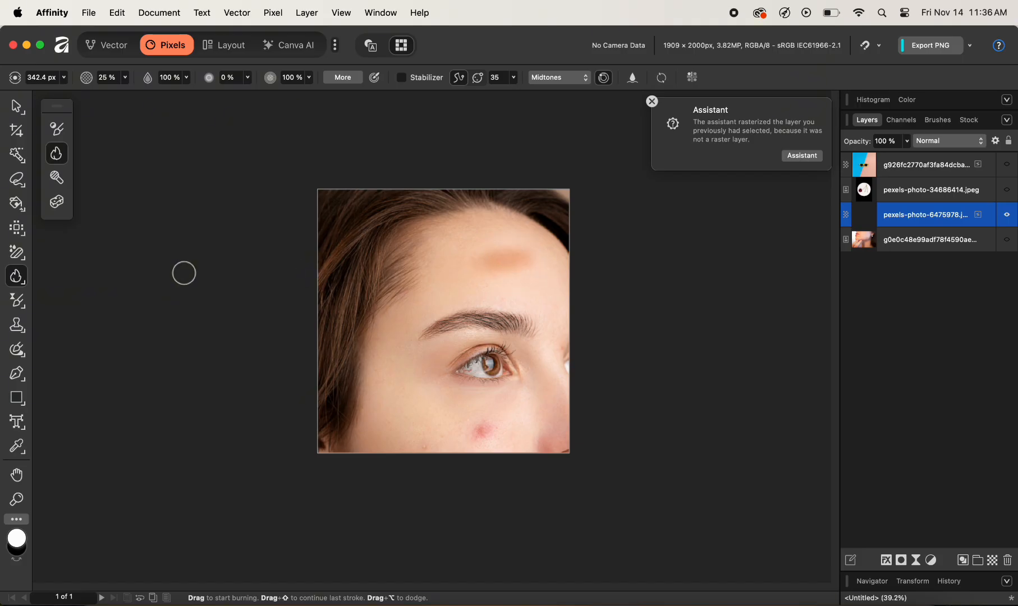
- Try lightening the burned forehead patch with the Dodge Brush and undo the stroke
{"action": "left_click", "coordinate": [23, 280]}
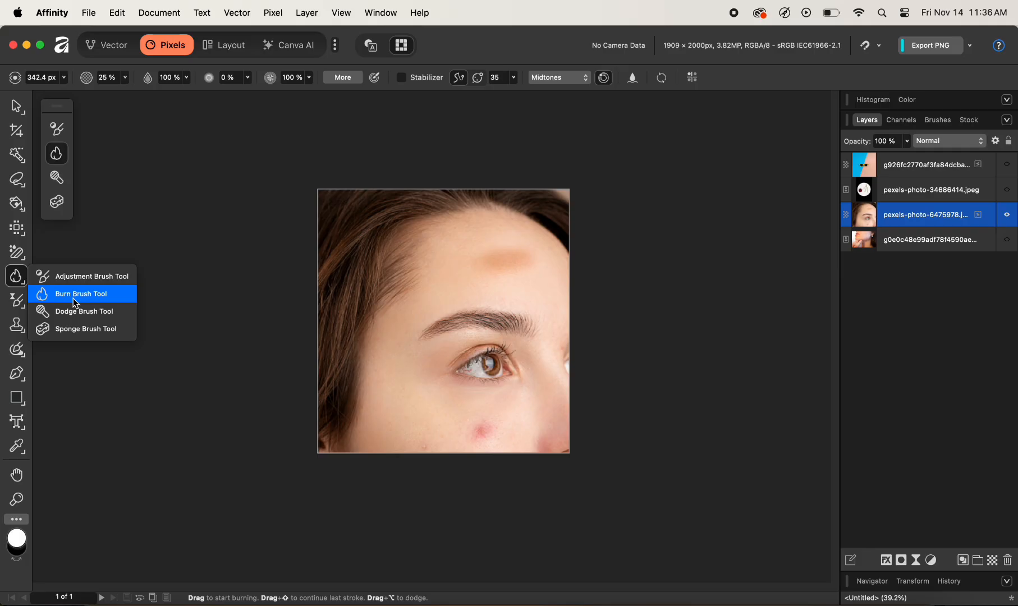
{"action": "left_click", "coordinate": [79, 311]}
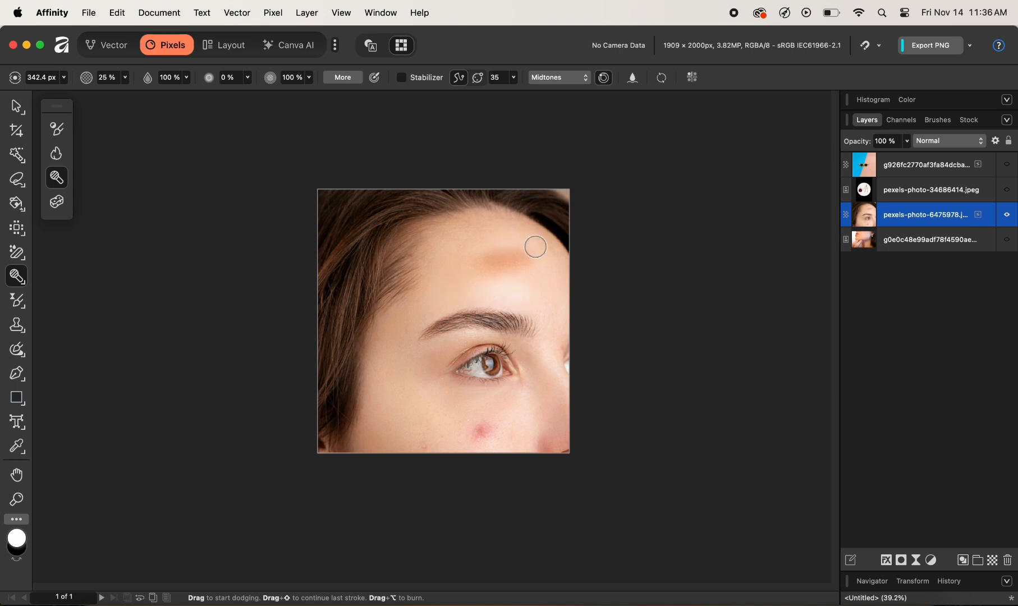
{"action": "left_click_drag", "start_coordinate": [536, 246], "coordinate": [505, 261]}
{"action": "key", "text": "super+z"}
- Activate the Sponge Brush and paint over the burned forehead patch in saturate mode
{"action": "left_click", "coordinate": [21, 279]}
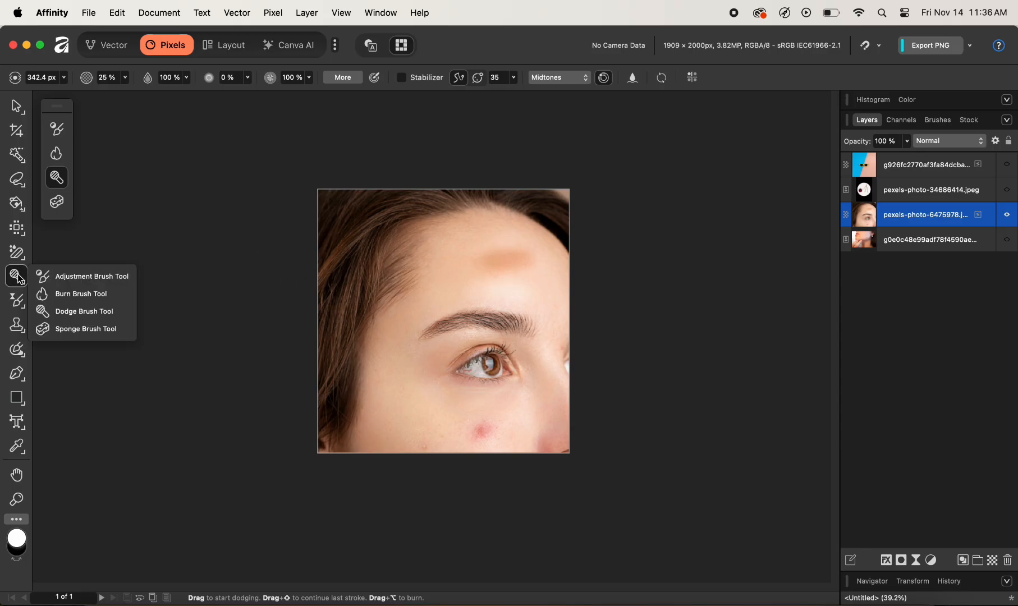
{"action": "left_click", "coordinate": [72, 329]}
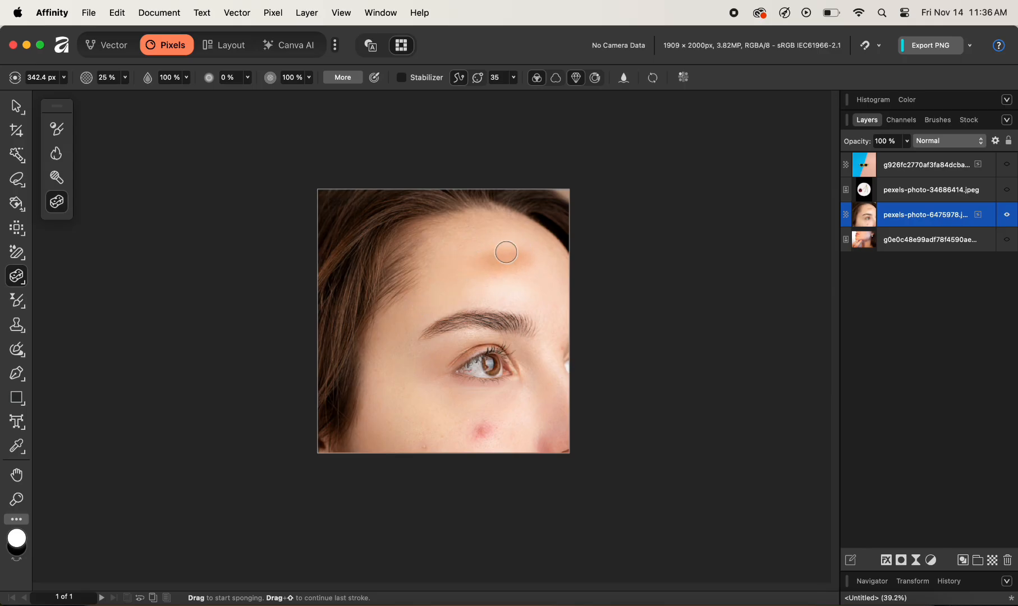
{"action": "mouse_move", "coordinate": [505, 260]}
{"action": "left_mouse_down"}
{"action": "mouse_move", "coordinate": [539, 258]}
{"action": "mouse_move", "coordinate": [509, 278]}
{"action": "left_mouse_up"}
- Enlarge the Sponge Brush to 520.8 px, set it to desaturate, and drain the color from the burned forehead patch
{"action": "key", "text": "bracketright"}
{"action": "key", "text": "bracketright"}
{"action": "key", "text": "bracketright"}
{"action": "key", "text": "bracketright"}
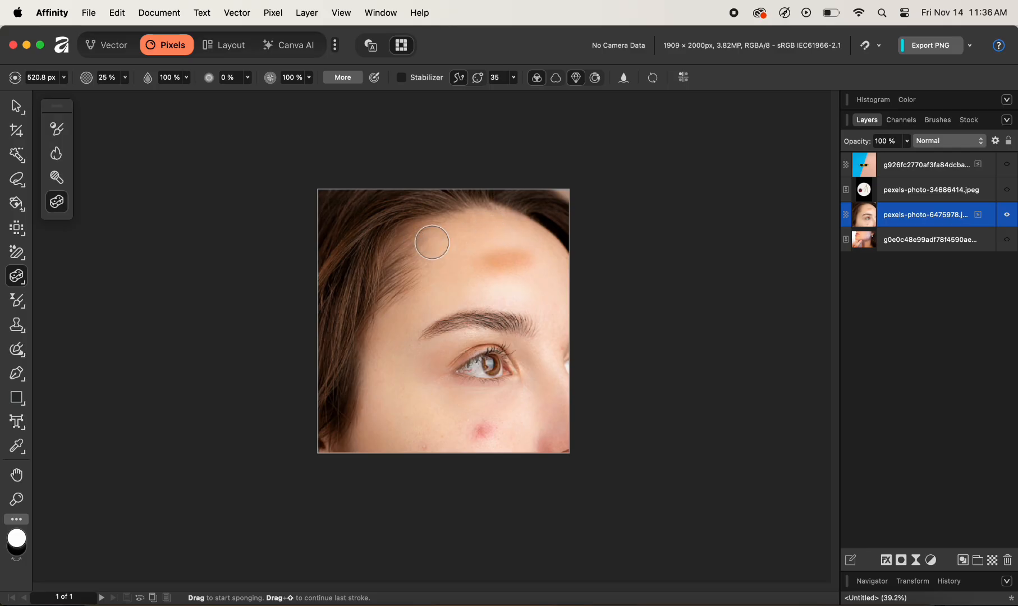
{"action": "left_click", "coordinate": [555, 81]}
{"action": "mouse_move", "coordinate": [518, 257]}
{"action": "left_mouse_down"}
{"action": "mouse_move", "coordinate": [488, 255]}
{"action": "mouse_move", "coordinate": [523, 245]}
{"action": "mouse_move", "coordinate": [466, 265]}
{"action": "mouse_move", "coordinate": [486, 234]}
{"action": "mouse_move", "coordinate": [511, 239]}
{"action": "mouse_move", "coordinate": [442, 252]}
{"action": "mouse_move", "coordinate": [492, 245]}
{"action": "mouse_move", "coordinate": [486, 256]}
{"action": "mouse_move", "coordinate": [500, 243]}
{"action": "mouse_move", "coordinate": [506, 257]}
{"action": "mouse_move", "coordinate": [510, 240]}
{"action": "mouse_move", "coordinate": [532, 271]}
{"action": "mouse_move", "coordinate": [495, 275]}
{"action": "mouse_move", "coordinate": [474, 260]}
{"action": "mouse_move", "coordinate": [508, 245]}
{"action": "left_mouse_up"}
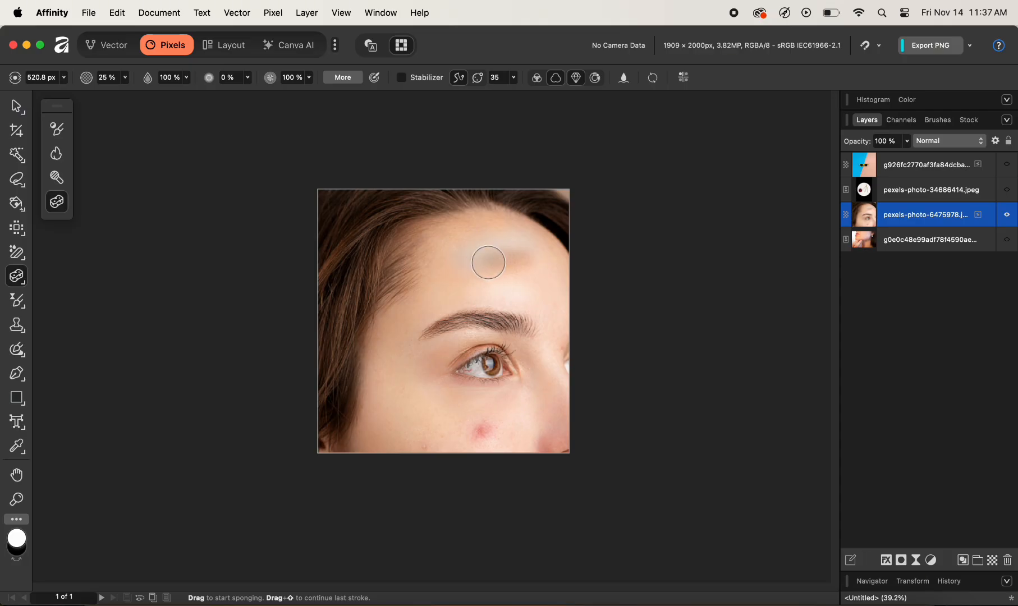
- Activate the Filter Brush and show the sunglasses layer
{"action": "left_click", "coordinate": [19, 304]}
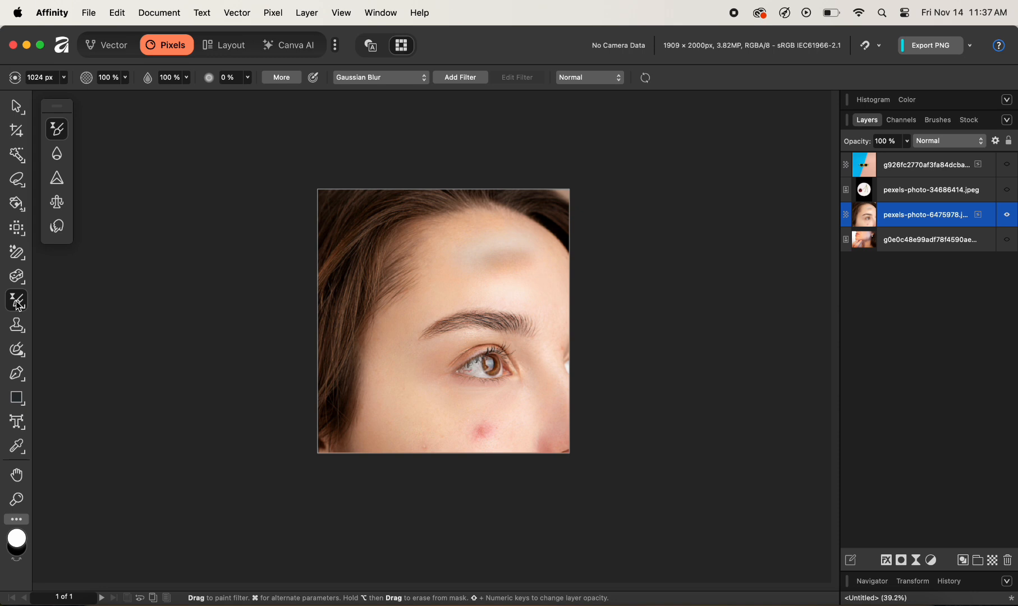
{"action": "left_click", "coordinate": [1008, 165]}
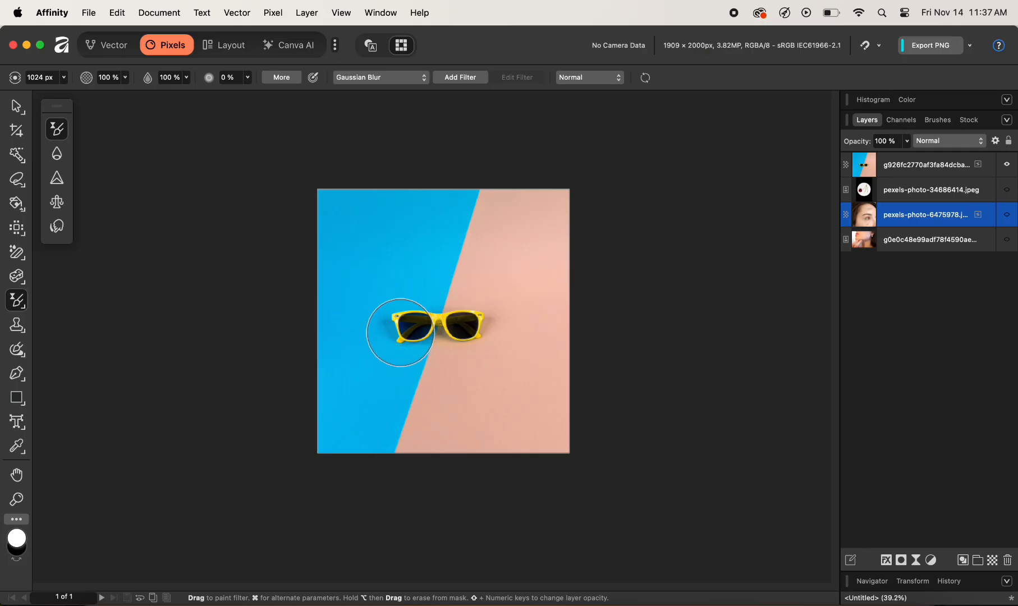
- Try painting a Gaussian Blur filter over the sunglasses with the portrait layer selected, and undo it
{"action": "mouse_move", "coordinate": [398, 330]}
{"action": "left_mouse_down"}
{"action": "mouse_move", "coordinate": [472, 326]}
{"action": "mouse_move", "coordinate": [389, 323]}
{"action": "mouse_move", "coordinate": [478, 325]}
{"action": "mouse_move", "coordinate": [420, 328]}
{"action": "mouse_move", "coordinate": [419, 353]}
{"action": "left_mouse_up"}
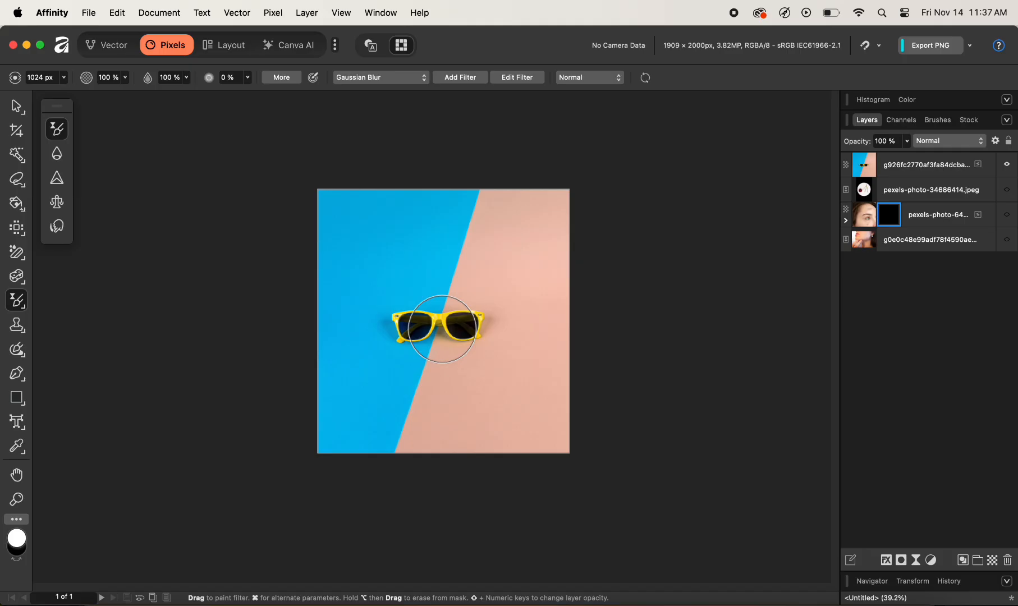
{"action": "key", "text": "super+z"}
{"action": "key", "text": "super+z"}
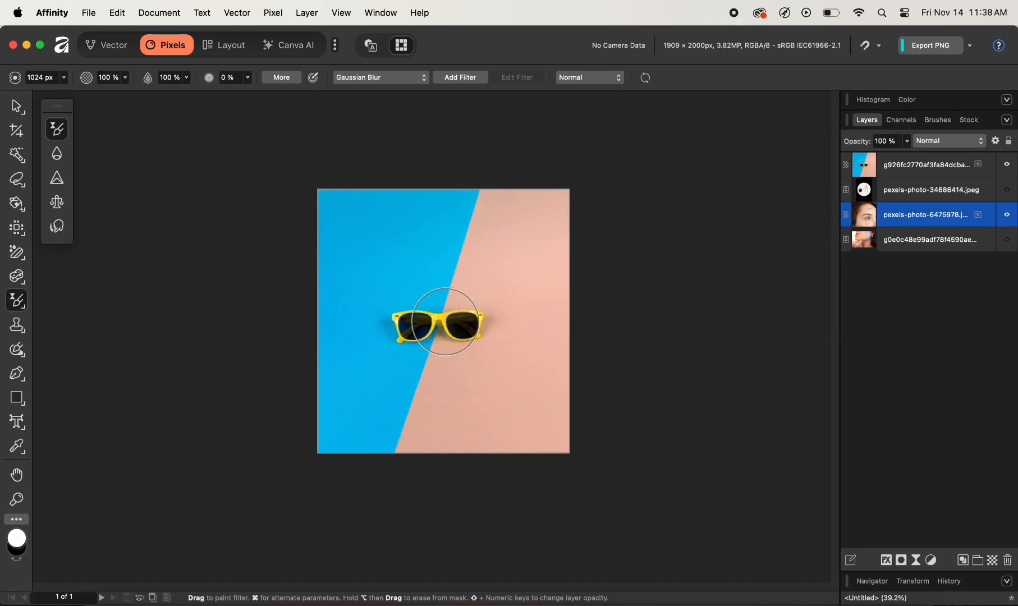
- Set the Filter Brush to Glitch, try painting over the sunglasses, and delete the filter it added to the portrait layer
{"action": "left_click", "coordinate": [390, 78]}
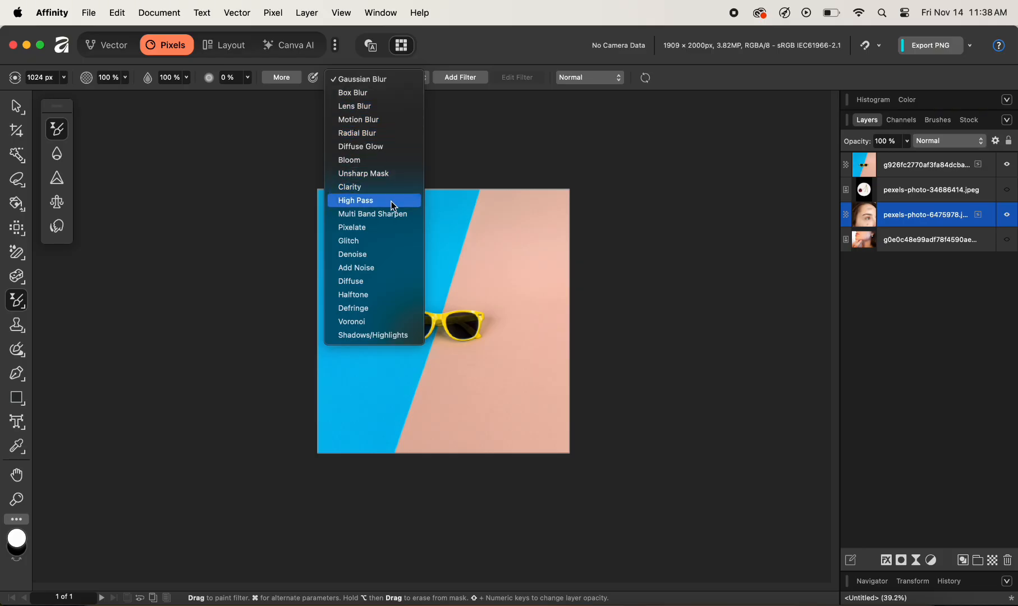
{"action": "left_click", "coordinate": [380, 247]}
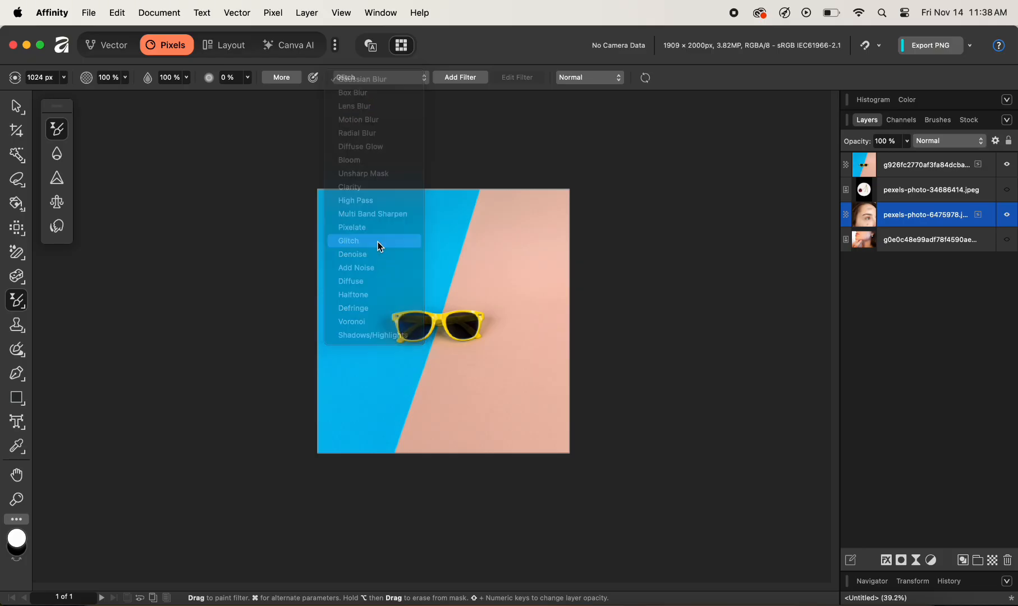
{"action": "left_click", "coordinate": [437, 326]}
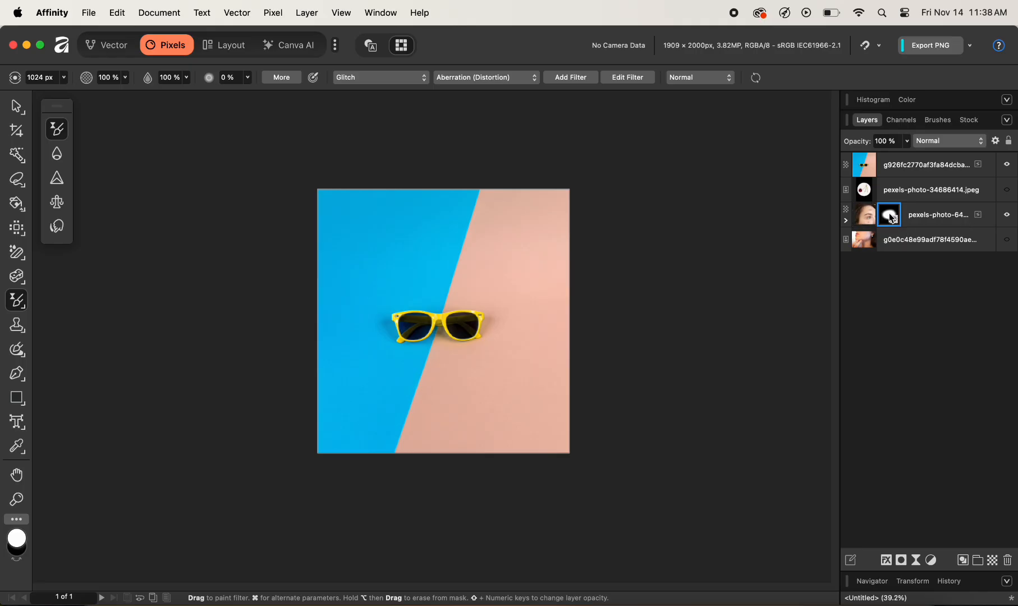
{"action": "left_click_drag", "start_coordinate": [892, 217], "coordinate": [1008, 563]}
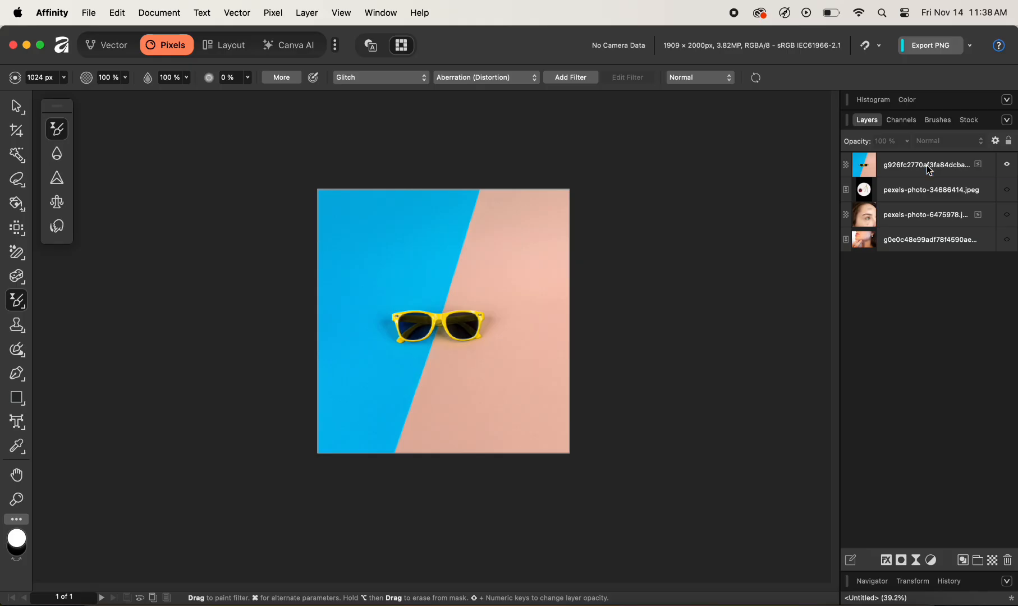
- Select the sunglasses layer and look through the Filter Brush's filter types, keeping Glitch
{"action": "left_click", "coordinate": [889, 166]}
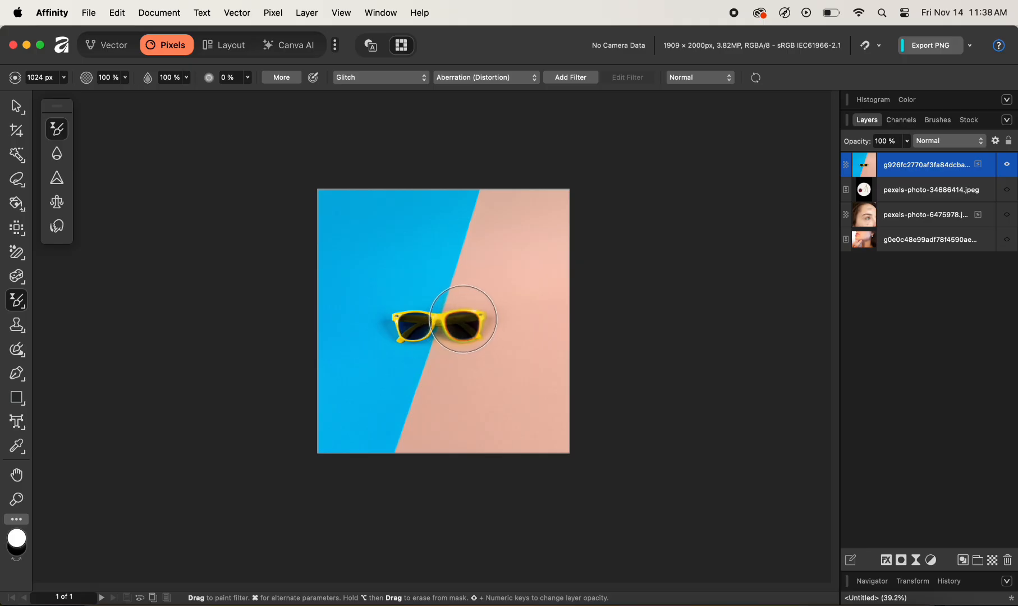
{"action": "left_click", "coordinate": [402, 77]}
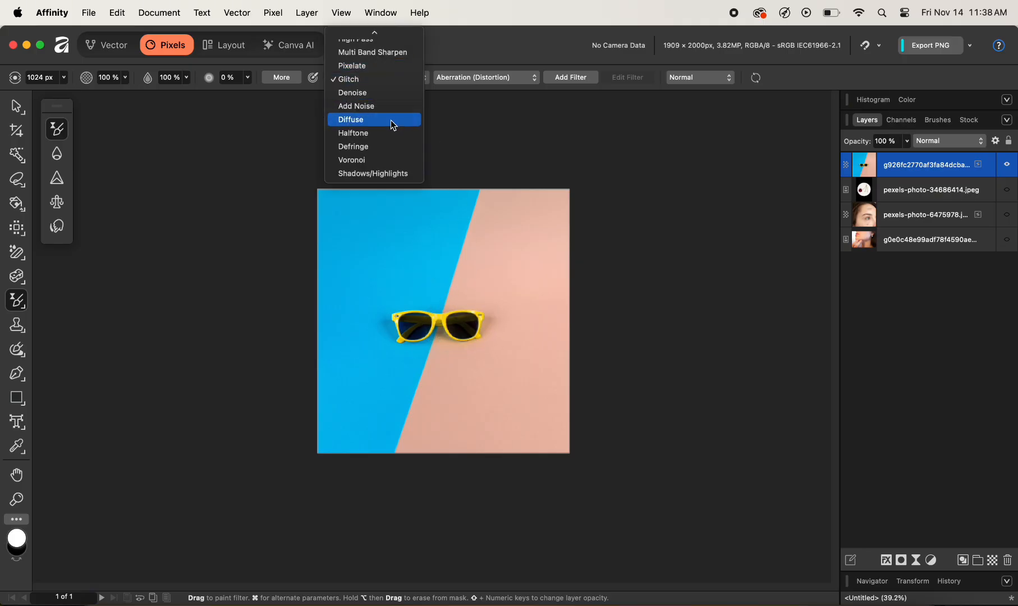
{"action": "scroll", "coordinate": [393, 125], "scroll_direction": "up", "scroll_amount": 5}
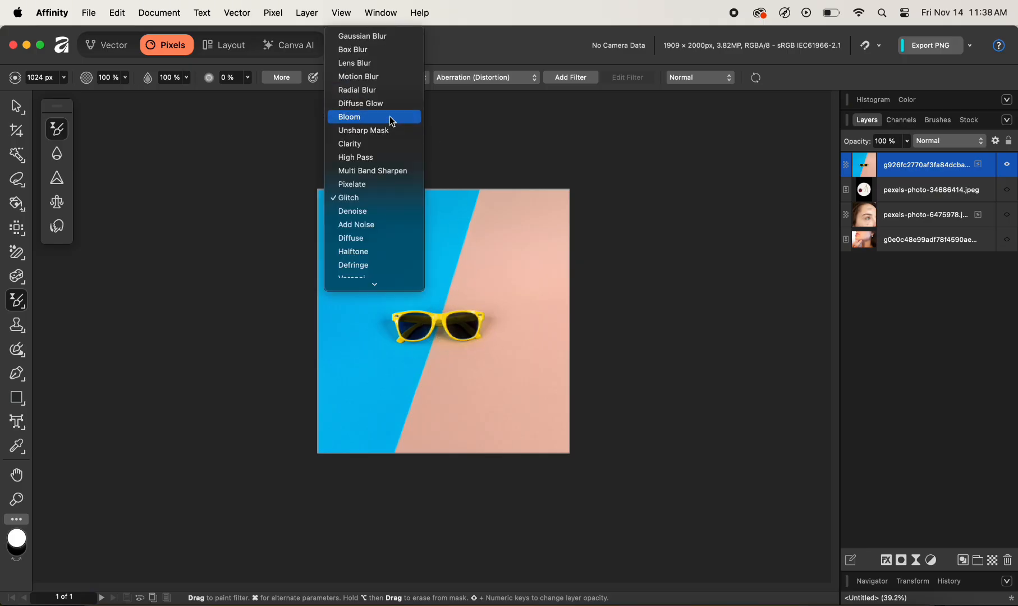
{"action": "left_click", "coordinate": [494, 35]}
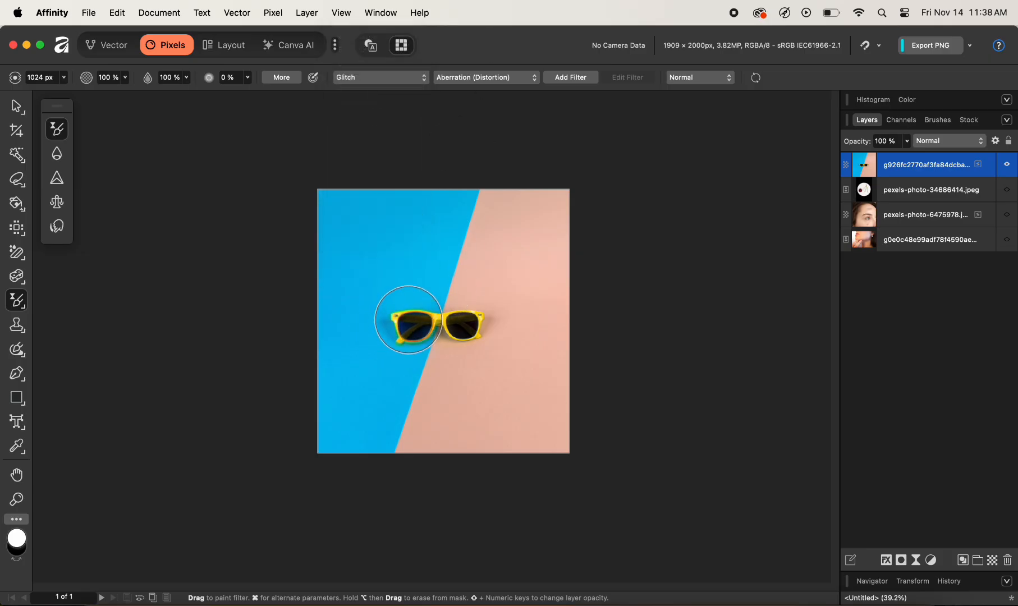
- Paint a Glitch filter with Aberration (Distortion) over the sunglasses and undo it
{"action": "mouse_move", "coordinate": [409, 320]}
{"action": "left_mouse_down"}
{"action": "mouse_move", "coordinate": [486, 324]}
{"action": "mouse_move", "coordinate": [391, 325]}
{"action": "mouse_move", "coordinate": [445, 317]}
{"action": "left_mouse_up"}
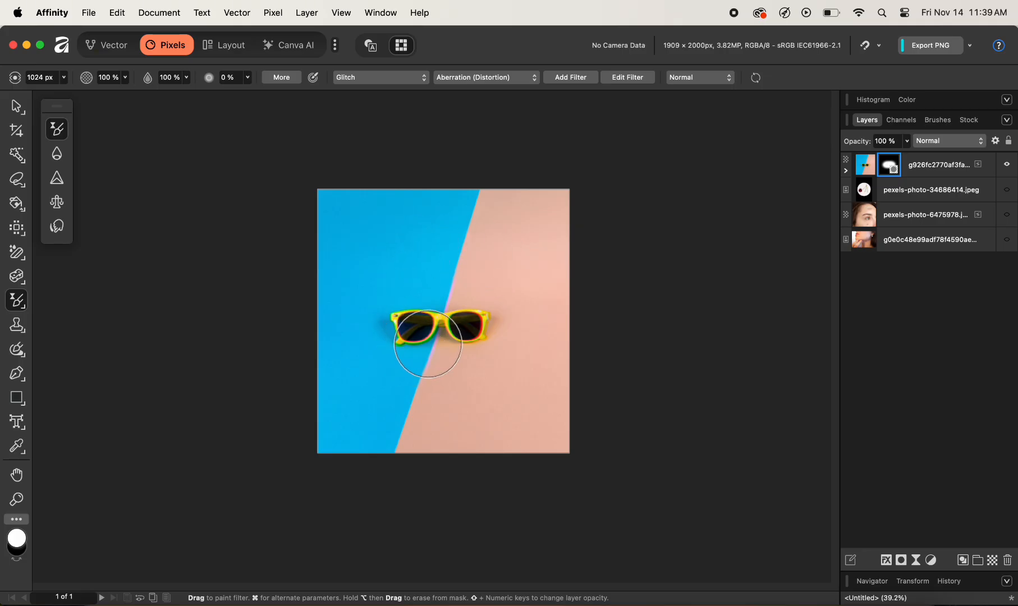
{"action": "key", "text": "super+z"}
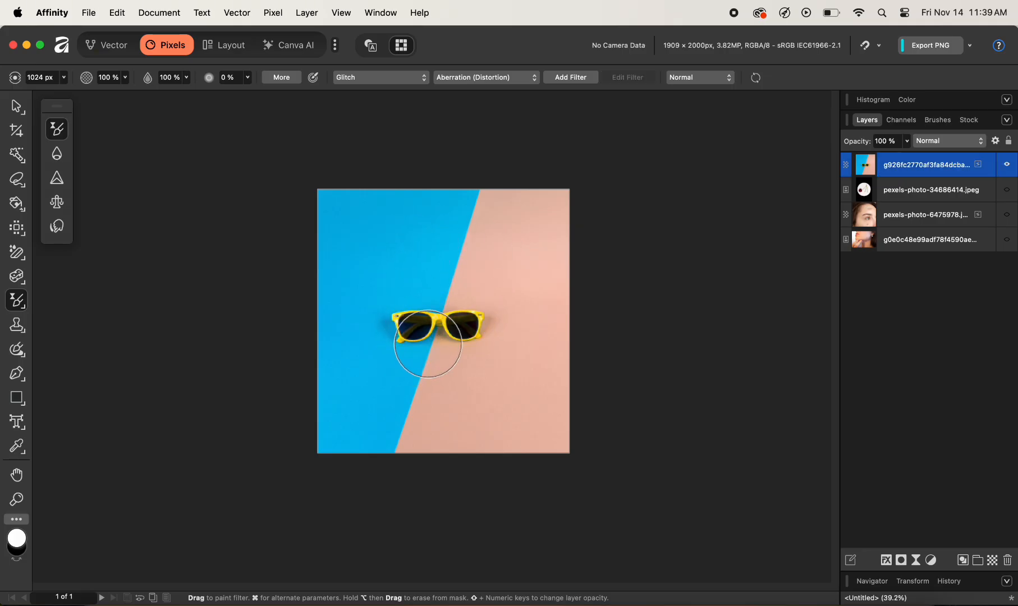
- Set the Filter Brush's filter type to Gaussian Blur
{"action": "left_click", "coordinate": [359, 73]}
{"action": "scroll", "coordinate": [355, 152], "scroll_direction": "up", "scroll_amount": 5}
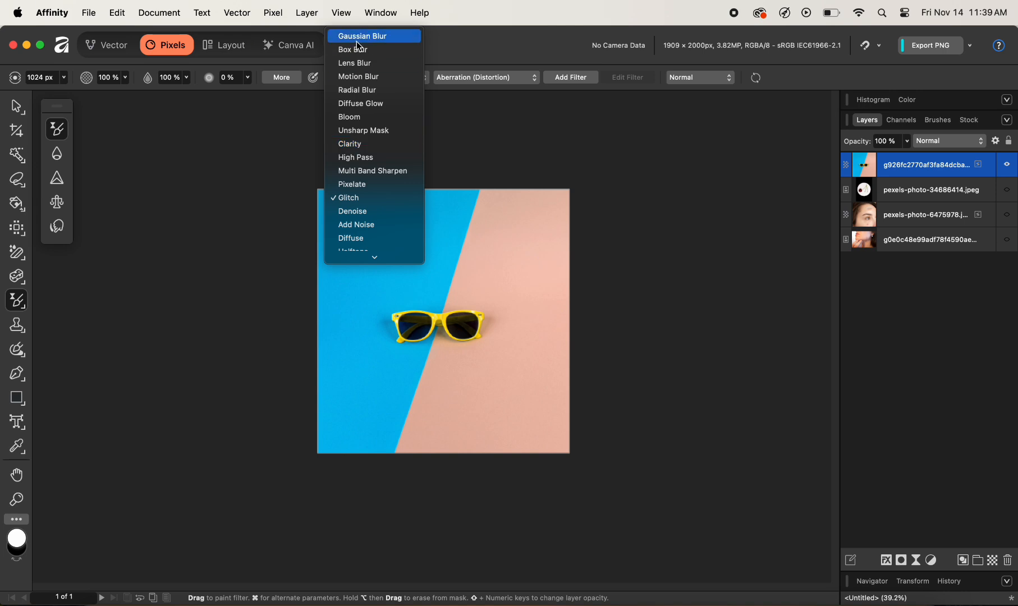
{"action": "scroll", "coordinate": [365, 242], "scroll_direction": "down", "scroll_amount": 2}
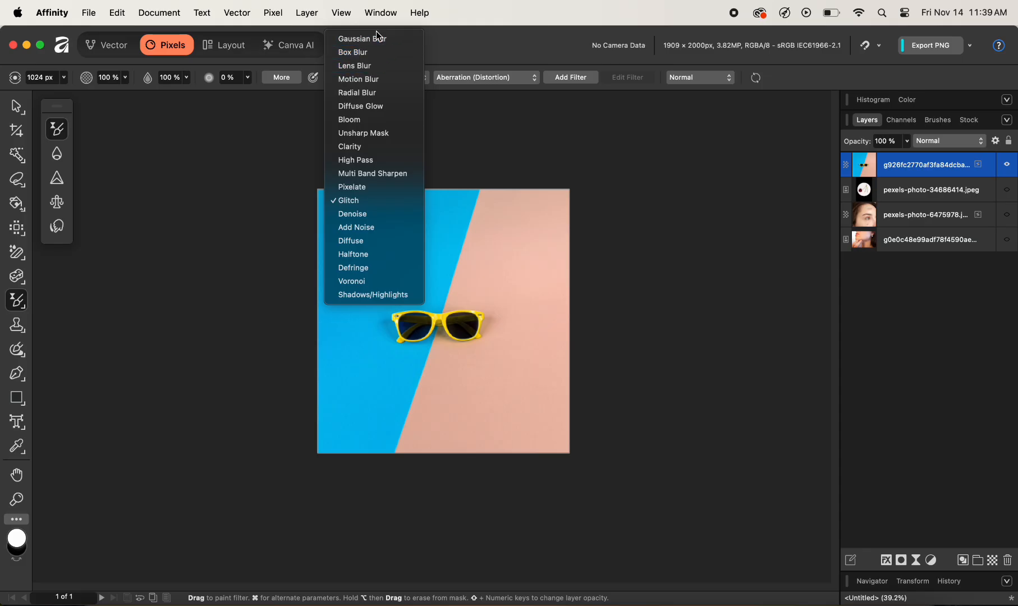
{"action": "left_click", "coordinate": [377, 38]}
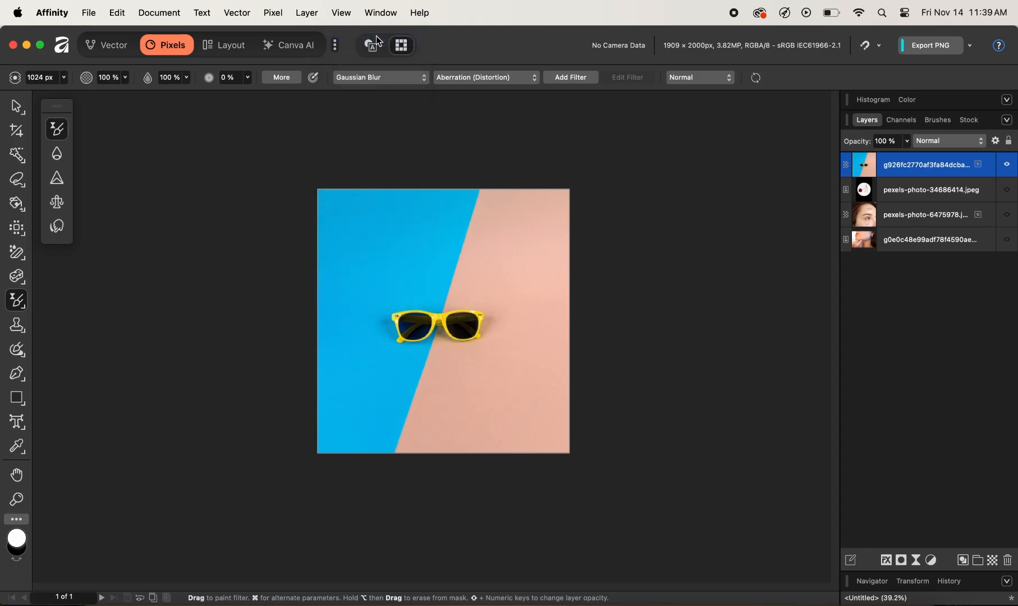
- Activate the Blur Brush, enlarge it to 225.1 px, and blur across the sunglasses
{"action": "left_click", "coordinate": [23, 305]}
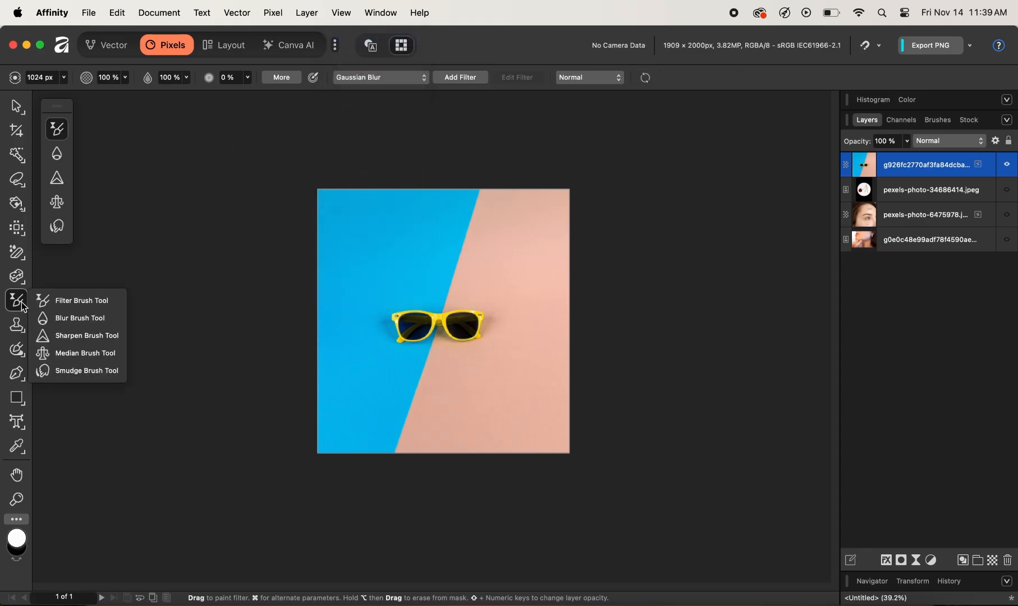
{"action": "left_click", "coordinate": [88, 320]}
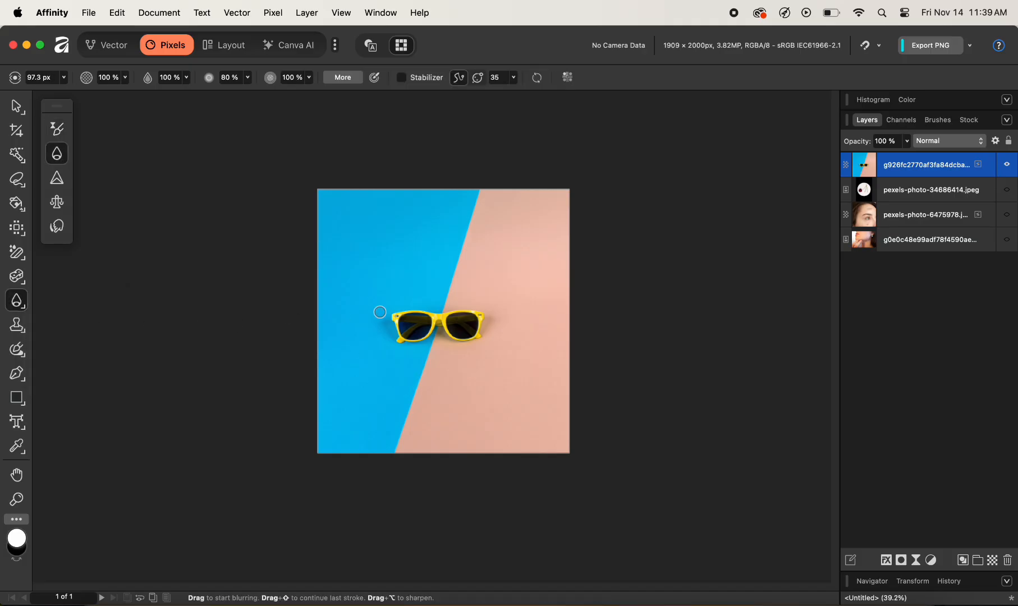
{"action": "key", "text": "bracketright"}
{"action": "key", "text": "bracketright"}
{"action": "key", "text": "bracketright"}
{"action": "key", "text": "bracketright"}
{"action": "key", "text": "bracketright"}
{"action": "mouse_move", "coordinate": [380, 312]}
{"action": "left_mouse_down"}
{"action": "mouse_move", "coordinate": [404, 338]}
{"action": "mouse_move", "coordinate": [393, 325]}
{"action": "mouse_move", "coordinate": [432, 344]}
{"action": "mouse_move", "coordinate": [478, 322]}
{"action": "left_mouse_up"}
- Sharpen the sunglasses with the Sharpen Brush in Clarity mode
{"action": "left_click", "coordinate": [16, 305]}
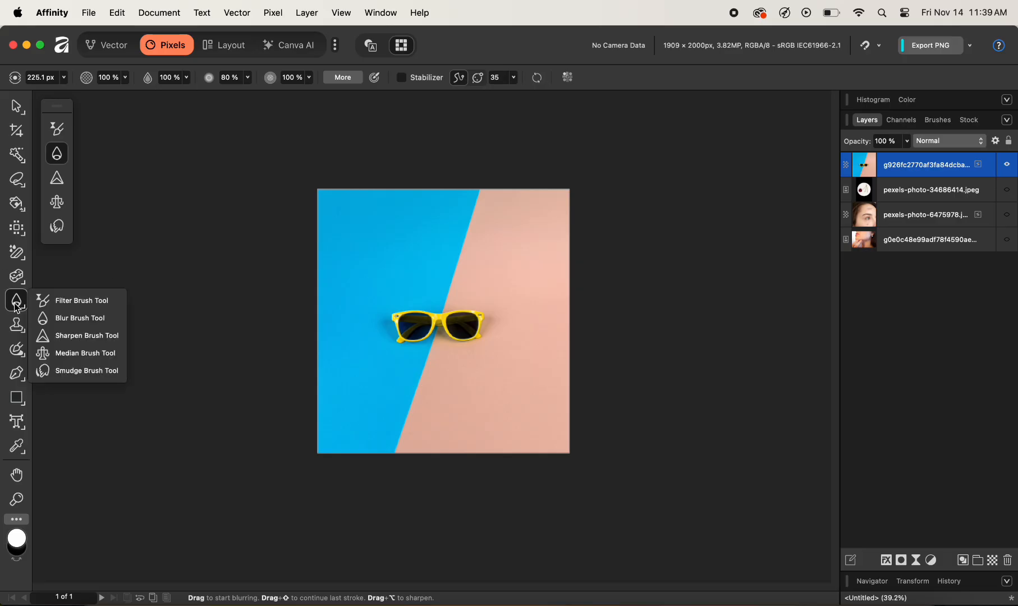
{"action": "left_click", "coordinate": [77, 340]}
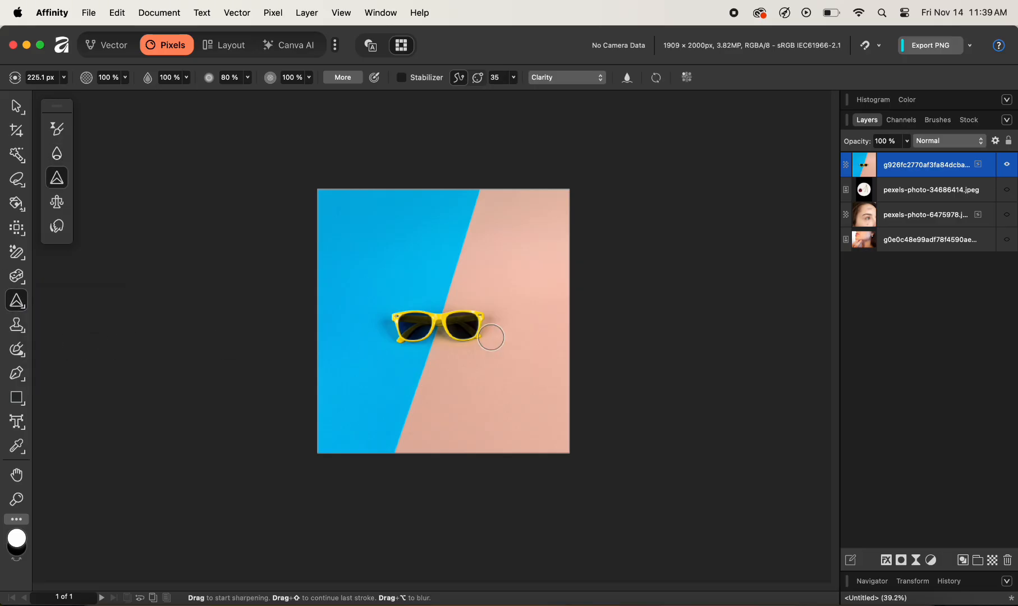
{"action": "mouse_move", "coordinate": [408, 315]}
{"action": "left_mouse_down"}
{"action": "mouse_move", "coordinate": [458, 320]}
{"action": "mouse_move", "coordinate": [399, 342]}
{"action": "mouse_move", "coordinate": [410, 325]}
{"action": "mouse_move", "coordinate": [482, 314]}
{"action": "mouse_move", "coordinate": [481, 332]}
{"action": "mouse_move", "coordinate": [470, 314]}
{"action": "mouse_move", "coordinate": [461, 325]}
{"action": "mouse_move", "coordinate": [482, 321]}
{"action": "mouse_move", "coordinate": [488, 338]}
{"action": "mouse_move", "coordinate": [439, 335]}
{"action": "mouse_move", "coordinate": [440, 314]}
{"action": "mouse_move", "coordinate": [478, 313]}
{"action": "mouse_move", "coordinate": [386, 335]}
{"action": "left_mouse_up"}
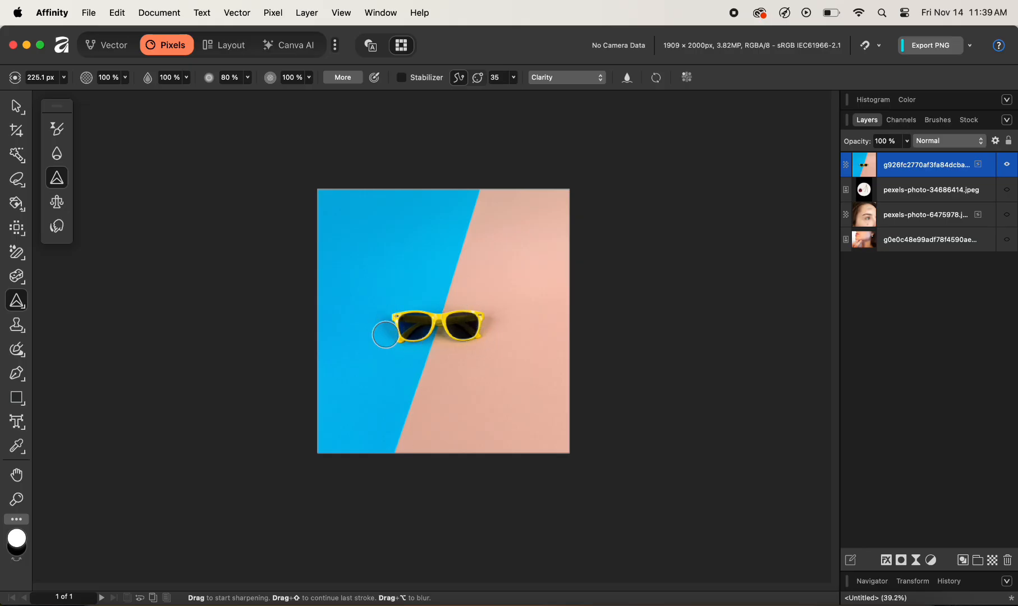
- Smooth the grain of the blue and pink background with the Median Brush at 225.1 px and undo the smoothing
{"action": "left_click", "coordinate": [15, 304]}
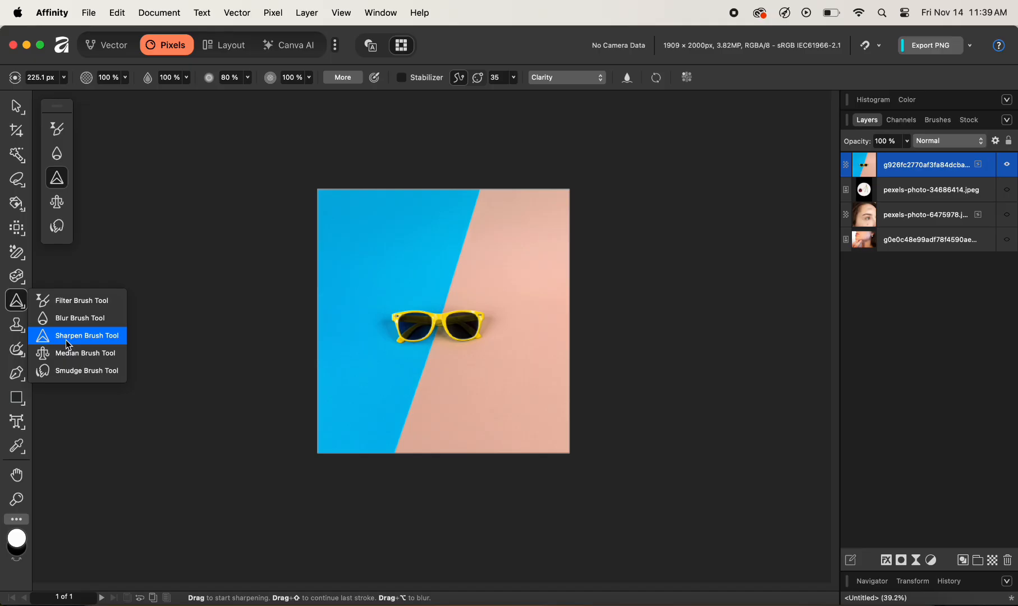
{"action": "left_click", "coordinate": [75, 353]}
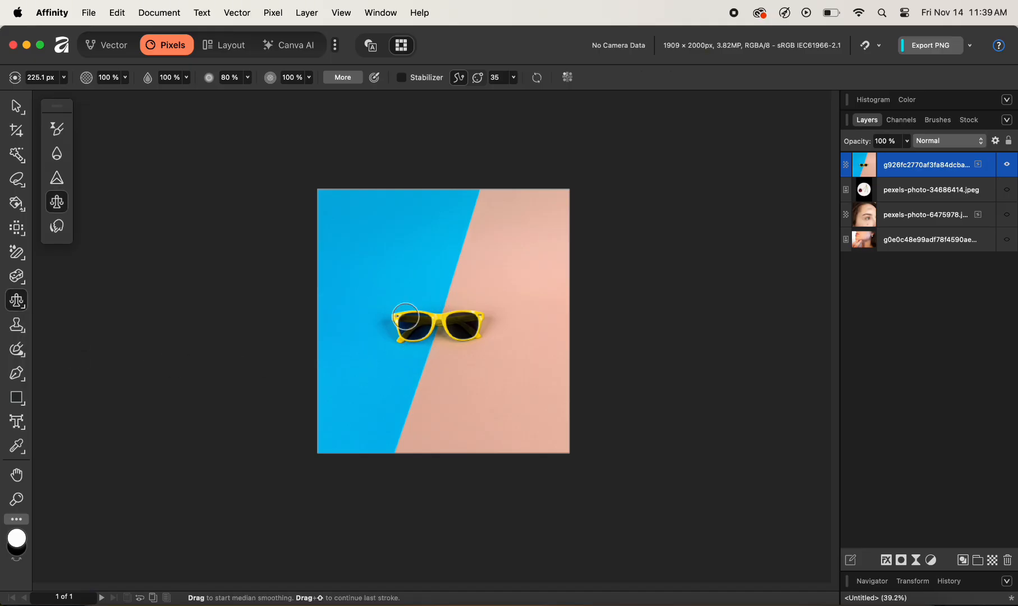
{"action": "key", "text": "super+equal"}
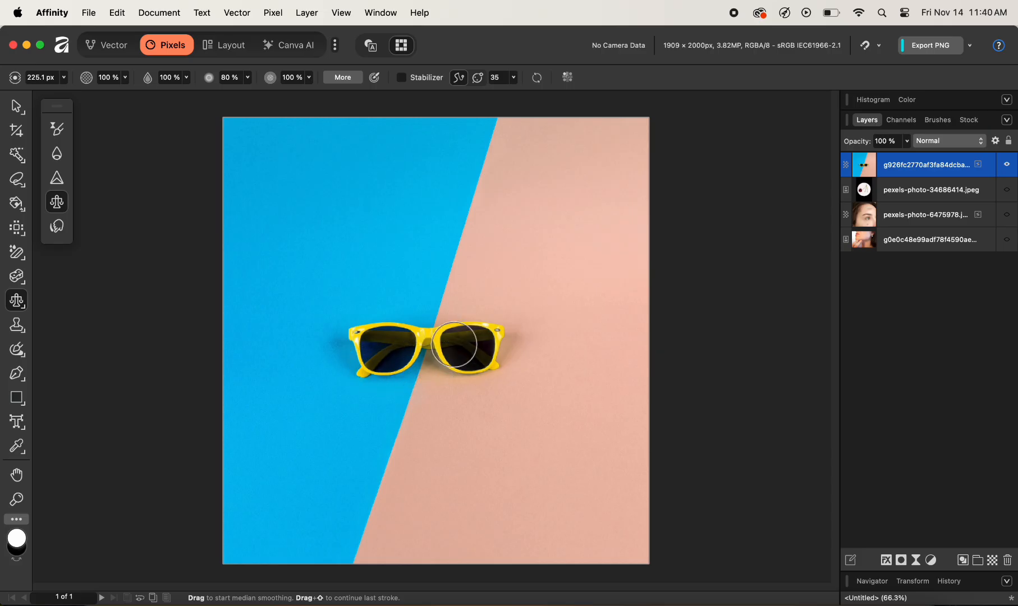
{"action": "scroll", "coordinate": [454, 344], "scroll_direction": "up", "scroll_amount": 5}
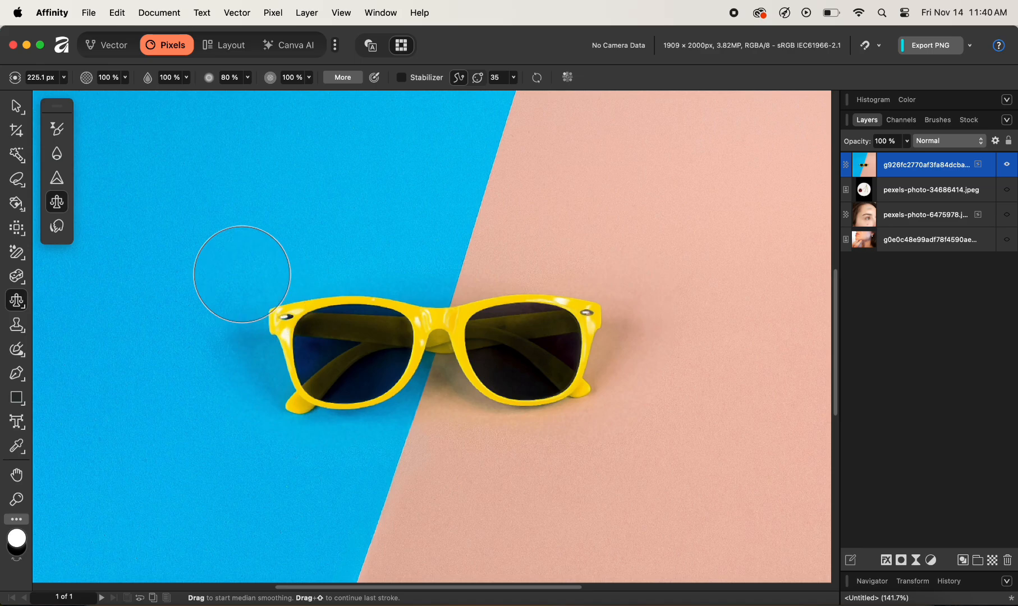
{"action": "scroll", "coordinate": [275, 225], "scroll_direction": "up", "scroll_amount": 2}
{"action": "scroll", "coordinate": [275, 224], "scroll_direction": "left", "scroll_amount": 2}
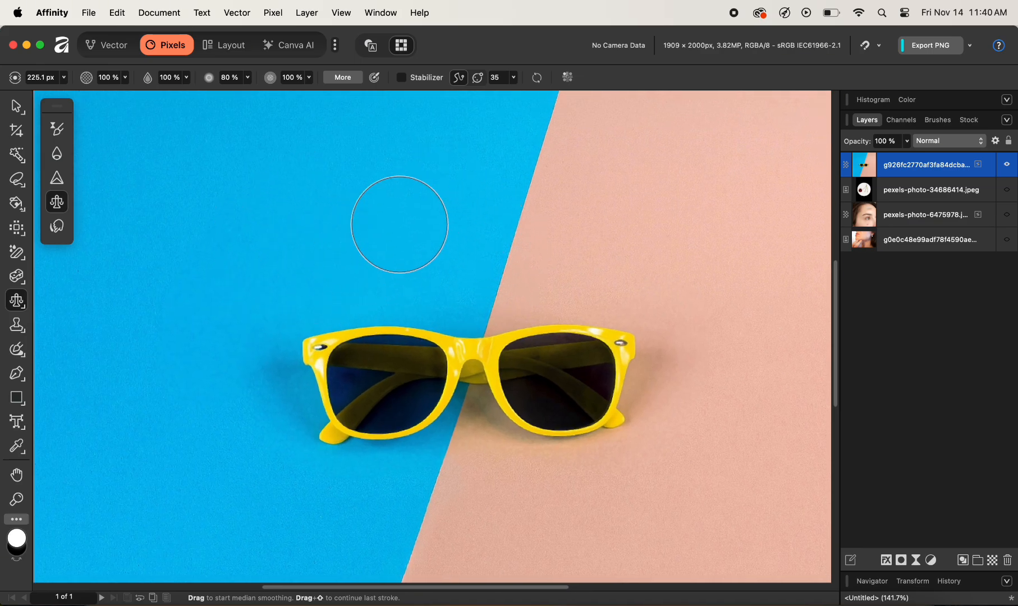
{"action": "left_click", "coordinate": [12, 303]}
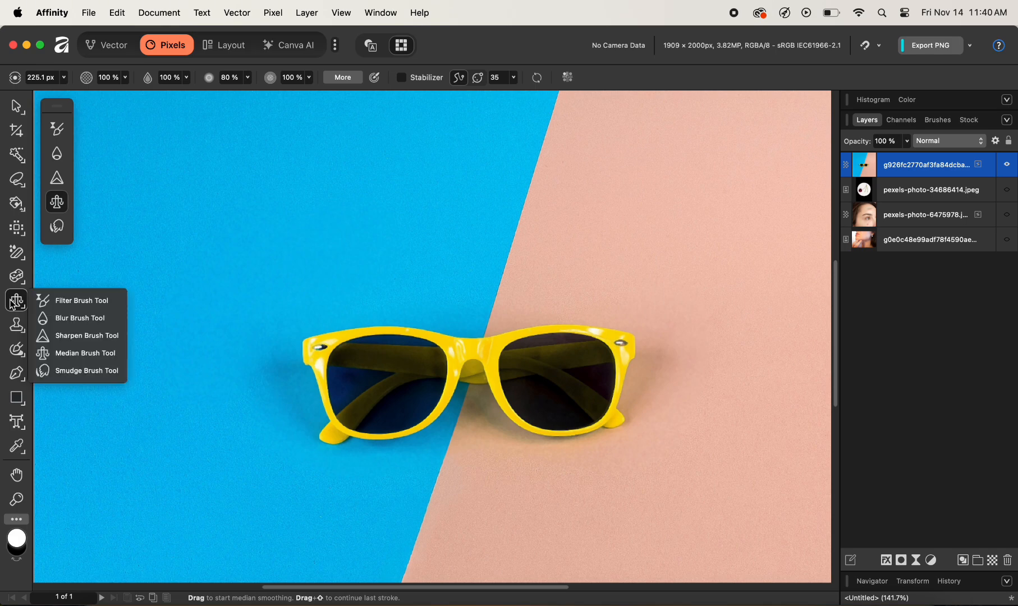
{"action": "left_click", "coordinate": [79, 353]}
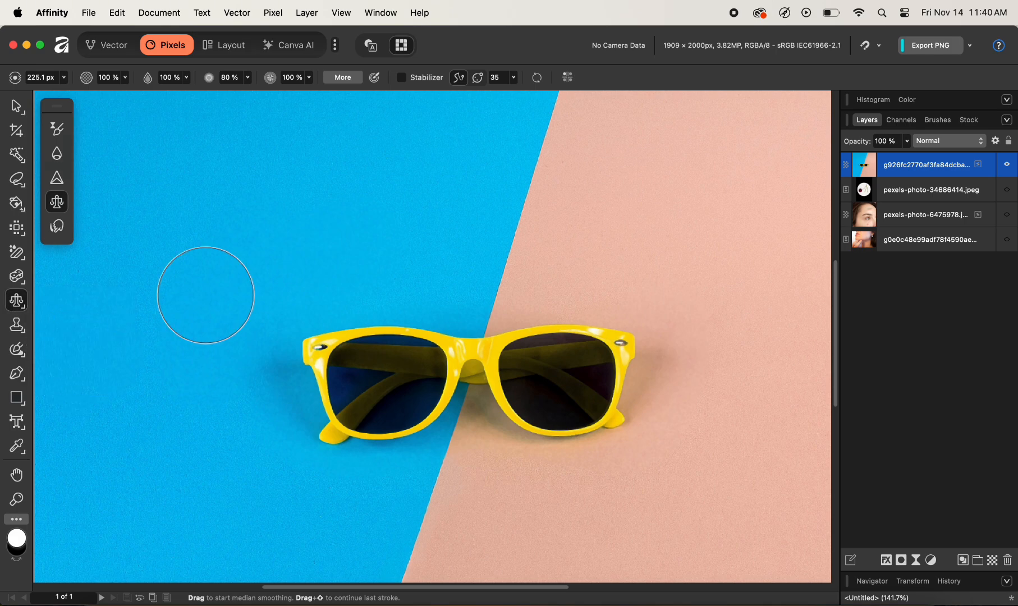
{"action": "scroll", "coordinate": [369, 247], "scroll_direction": "down", "scroll_amount": 3}
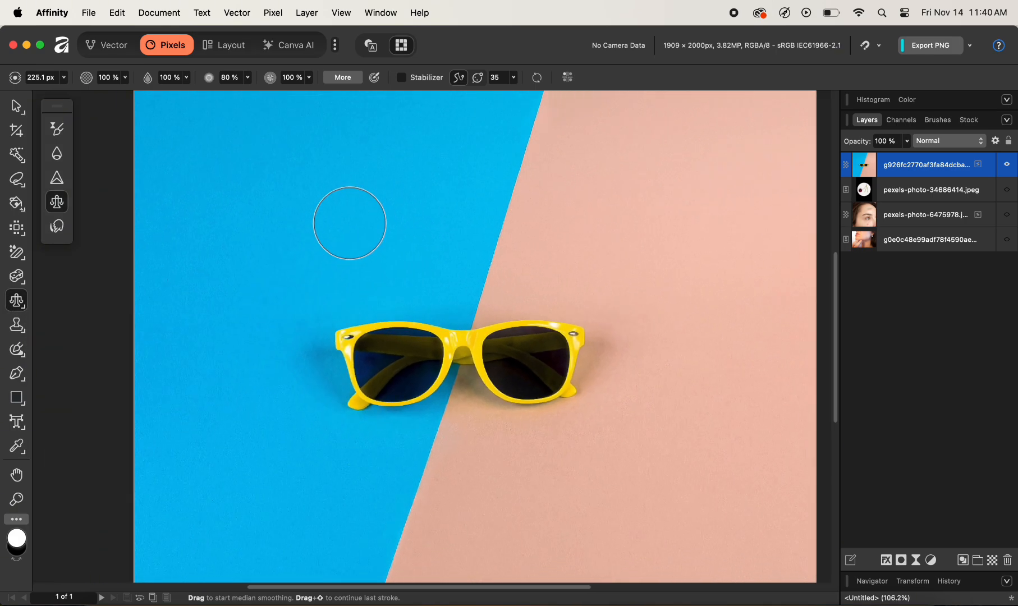
{"action": "scroll", "coordinate": [348, 222], "scroll_direction": "up", "scroll_amount": 5}
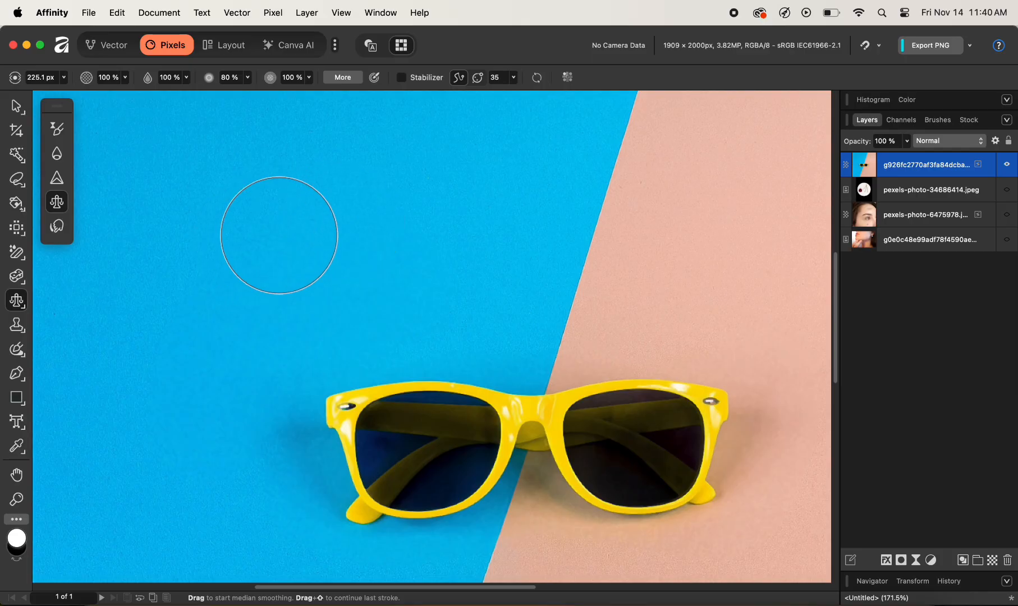
{"action": "scroll", "coordinate": [421, 227], "scroll_direction": "up", "scroll_amount": 5}
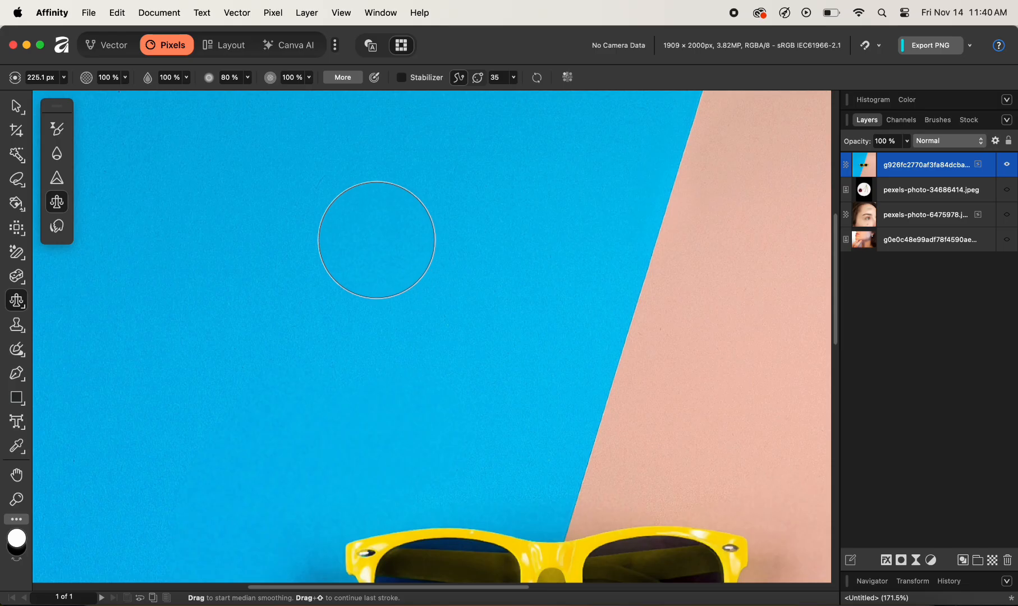
{"action": "scroll", "coordinate": [387, 214], "scroll_direction": "up", "scroll_amount": 2}
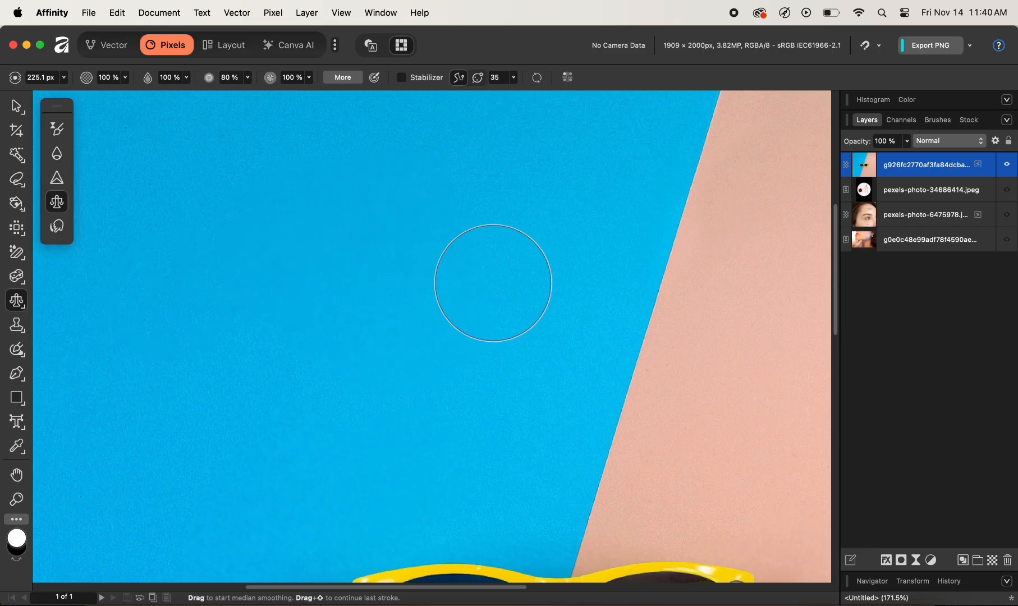
{"action": "scroll", "coordinate": [493, 277], "scroll_direction": "down", "scroll_amount": 5}
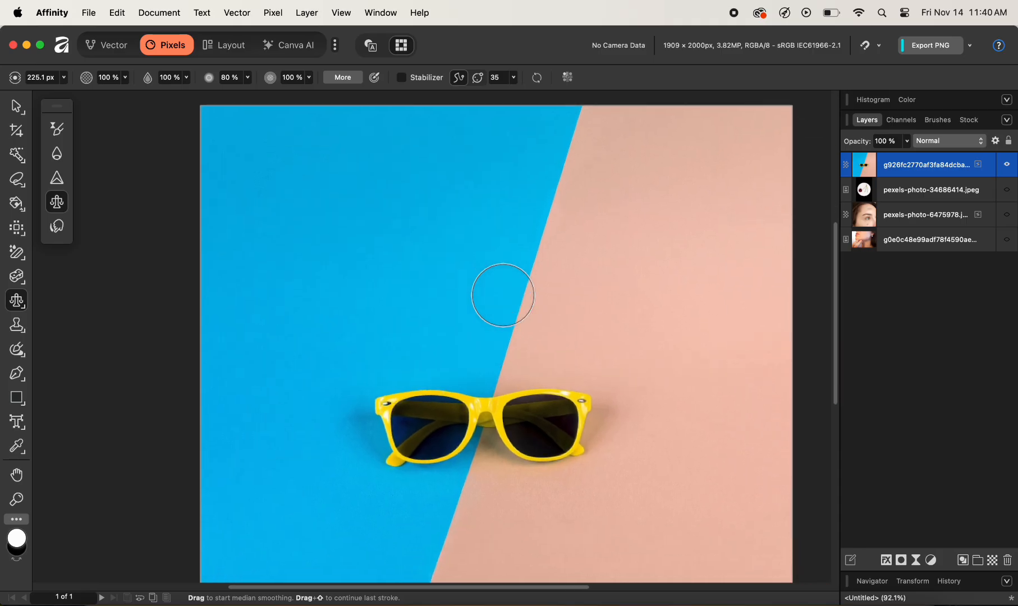
{"action": "scroll", "coordinate": [503, 295], "scroll_direction": "up", "scroll_amount": 4}
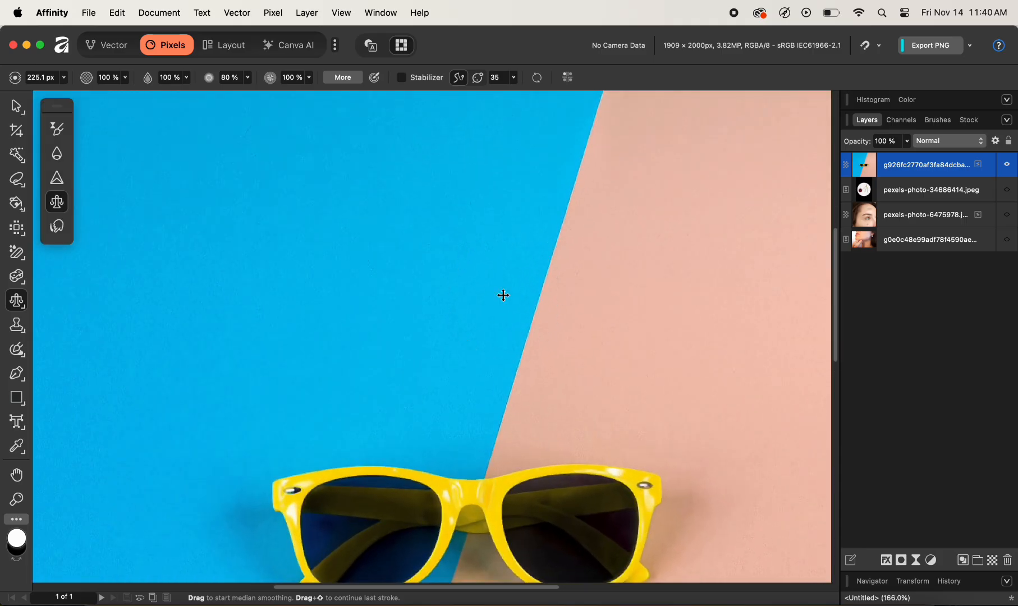
{"action": "key", "text": "super+z"}
{"action": "key", "text": "super+z"}
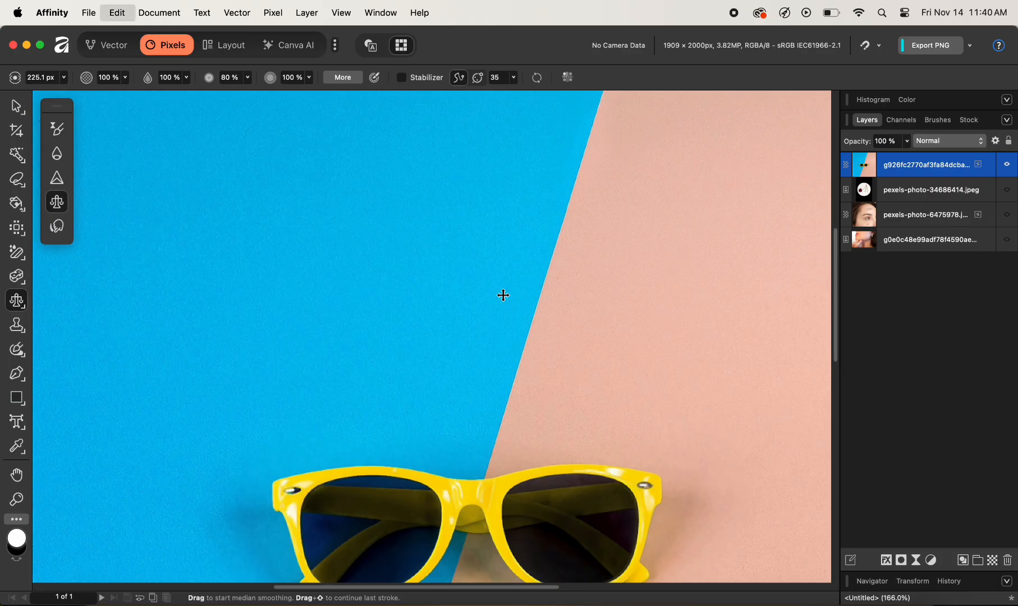
- Activate the Smudge Brush and enlarge it to 393.8 px
{"action": "scroll", "coordinate": [503, 296], "scroll_direction": "down", "scroll_amount": 3}
{"action": "scroll", "coordinate": [503, 296], "scroll_direction": "down", "scroll_amount": 1}
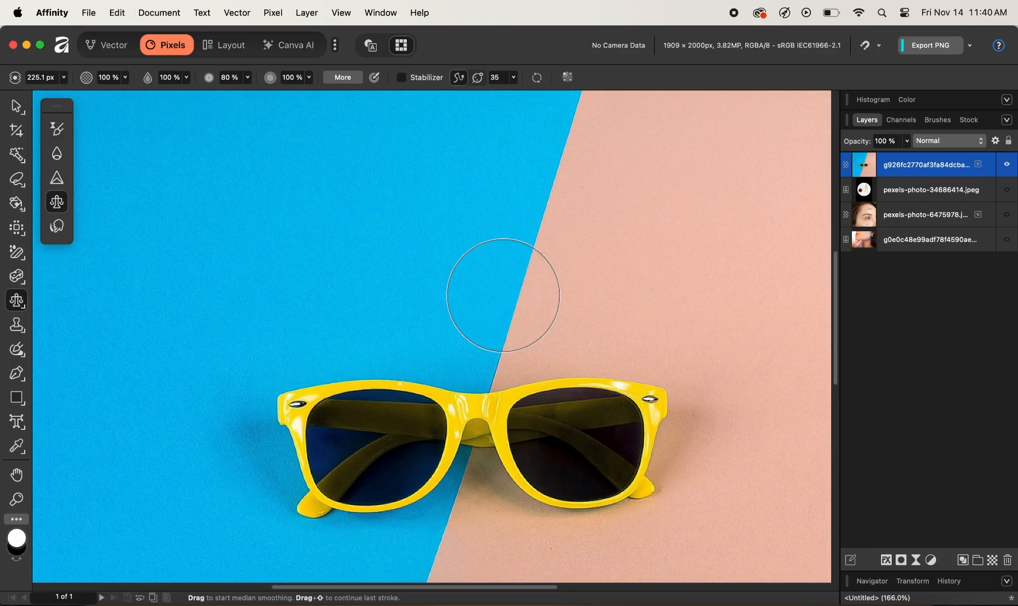
{"action": "scroll", "coordinate": [503, 296], "scroll_direction": "down", "scroll_amount": 1}
{"action": "scroll", "coordinate": [503, 295], "scroll_direction": "down", "scroll_amount": 3}
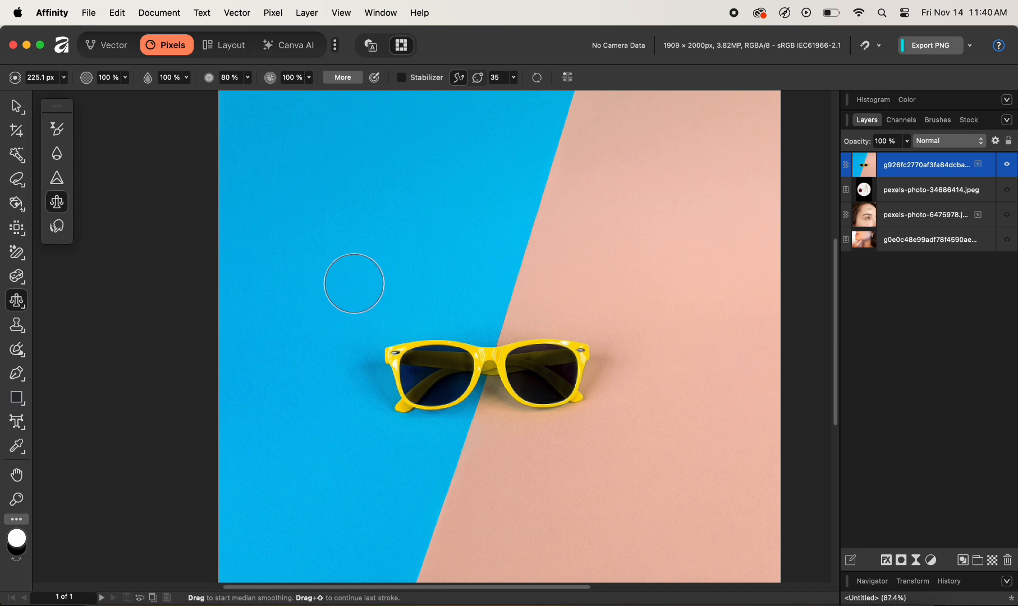
{"action": "left_click", "coordinate": [23, 304]}
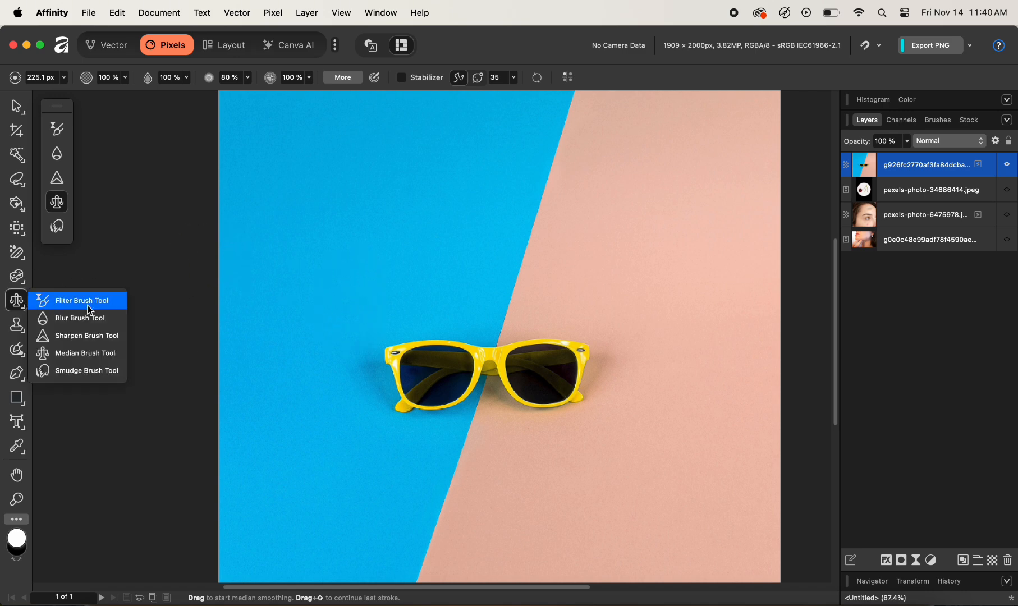
{"action": "left_click", "coordinate": [87, 371]}
{"action": "key", "text": "bracketright"}
{"action": "key", "text": "bracketright"}
{"action": "key", "text": "bracketright"}
{"action": "key", "text": "bracketright"}
{"action": "key", "text": "bracketright"}
{"action": "key", "text": "bracketright"}
{"action": "key", "text": "bracketright"}
{"action": "key", "text": "bracketright"}
{"action": "key", "text": "bracketright"}
{"action": "key", "text": "bracketright"}
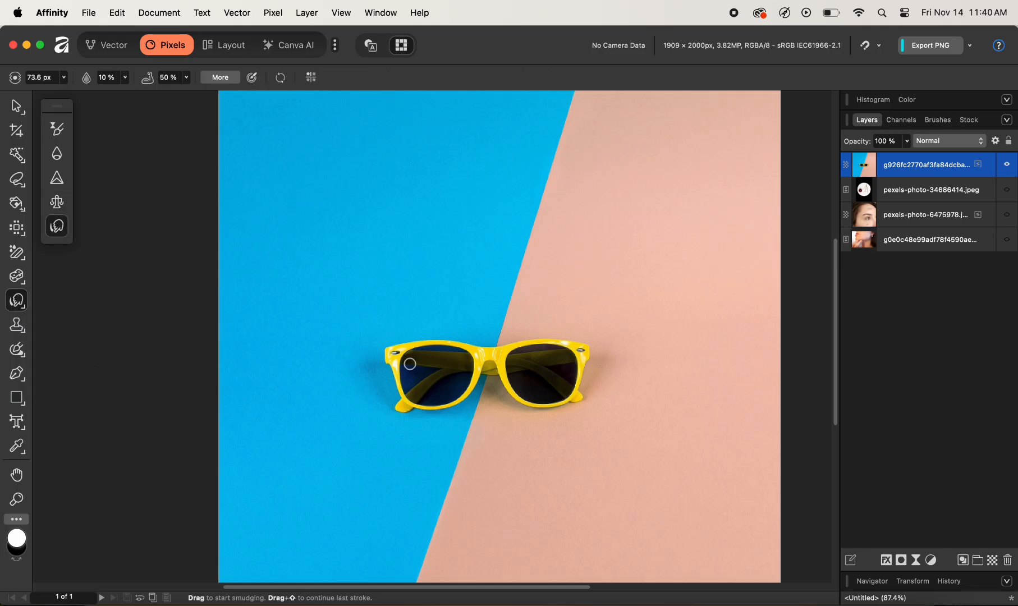
{"action": "key", "text": "bracketright"}
{"action": "key", "text": "bracketright"}
{"action": "key", "text": "bracketright"}
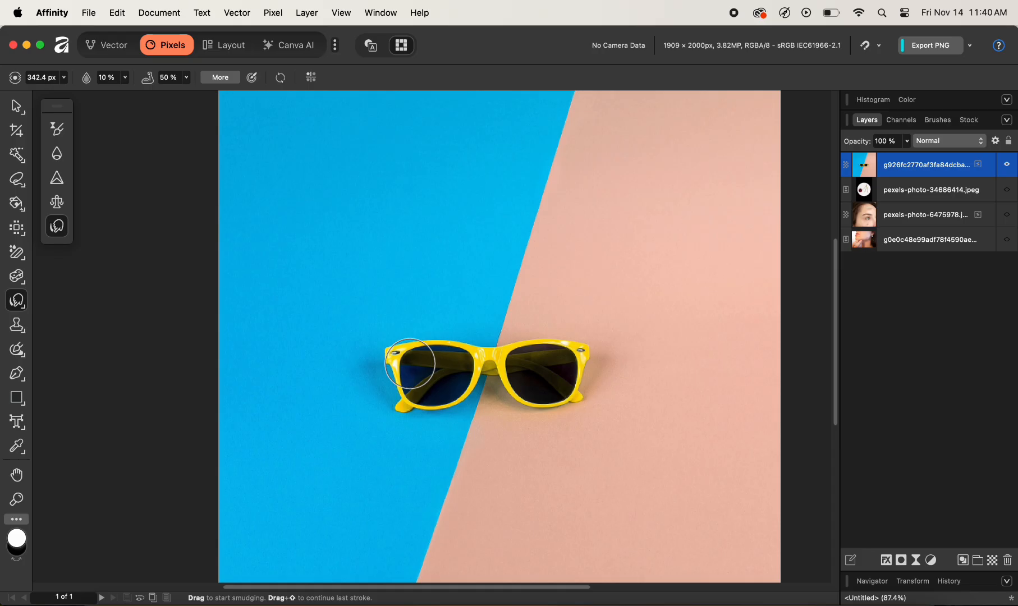
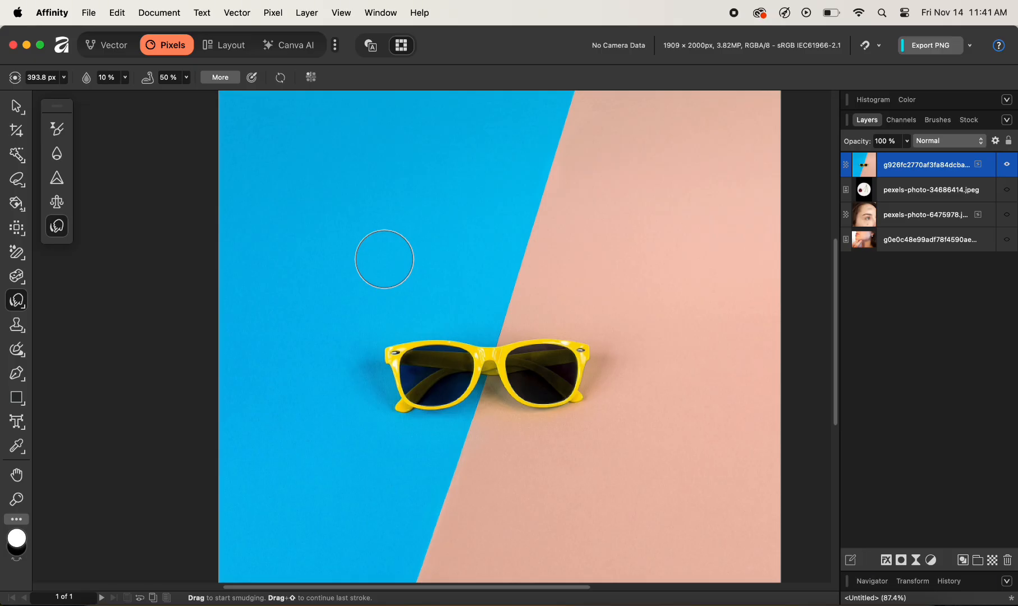
- Smudge the upper rim of the yellow sunglasses with repeated strokes and undo all of them
{"action": "scroll", "coordinate": [384, 259], "scroll_direction": "up", "scroll_amount": 3}
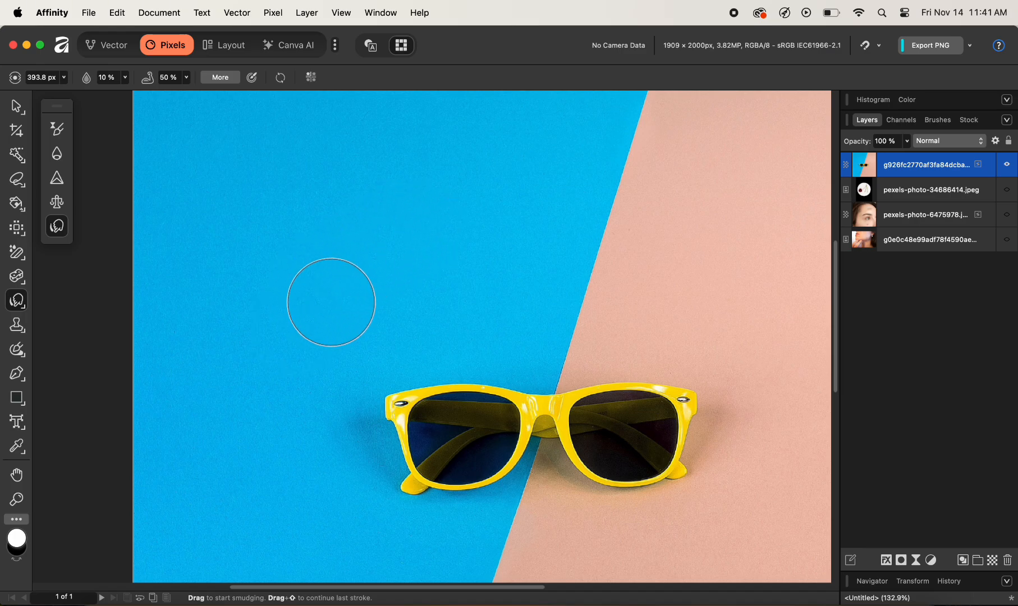
{"action": "mouse_move", "coordinate": [331, 302]}
{"action": "left_mouse_down"}
{"action": "mouse_move", "coordinate": [425, 454]}
{"action": "mouse_move", "coordinate": [379, 362]}
{"action": "mouse_move", "coordinate": [389, 400]}
{"action": "mouse_move", "coordinate": [387, 349]}
{"action": "mouse_move", "coordinate": [431, 397]}
{"action": "mouse_move", "coordinate": [436, 376]}
{"action": "mouse_move", "coordinate": [449, 403]}
{"action": "mouse_move", "coordinate": [457, 346]}
{"action": "mouse_move", "coordinate": [502, 394]}
{"action": "mouse_move", "coordinate": [515, 349]}
{"action": "mouse_move", "coordinate": [538, 402]}
{"action": "mouse_move", "coordinate": [546, 349]}
{"action": "mouse_move", "coordinate": [545, 414]}
{"action": "mouse_move", "coordinate": [578, 383]}
{"action": "mouse_move", "coordinate": [601, 389]}
{"action": "mouse_move", "coordinate": [605, 377]}
{"action": "mouse_move", "coordinate": [640, 393]}
{"action": "mouse_move", "coordinate": [664, 371]}
{"action": "mouse_move", "coordinate": [692, 391]}
{"action": "mouse_move", "coordinate": [714, 380]}
{"action": "mouse_move", "coordinate": [705, 402]}
{"action": "mouse_move", "coordinate": [713, 364]}
{"action": "left_mouse_up"}
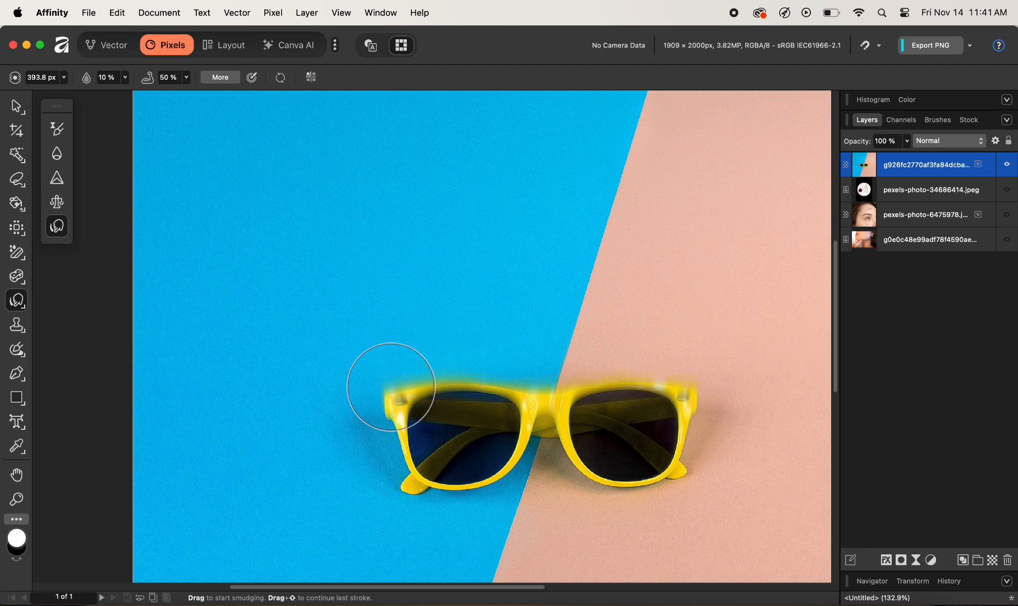
{"action": "mouse_move", "coordinate": [391, 387]}
{"action": "left_mouse_down"}
{"action": "mouse_move", "coordinate": [400, 430]}
{"action": "mouse_move", "coordinate": [396, 359]}
{"action": "mouse_move", "coordinate": [493, 389]}
{"action": "mouse_move", "coordinate": [522, 368]}
{"action": "mouse_move", "coordinate": [567, 387]}
{"action": "mouse_move", "coordinate": [639, 376]}
{"action": "mouse_move", "coordinate": [683, 359]}
{"action": "left_mouse_up"}
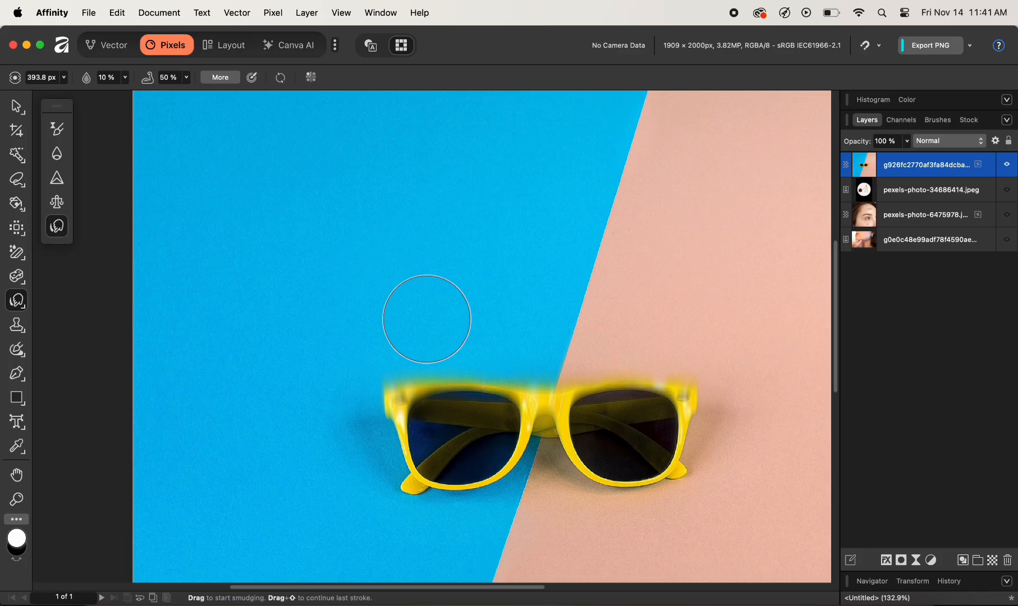
{"action": "key", "text": "super+z"}
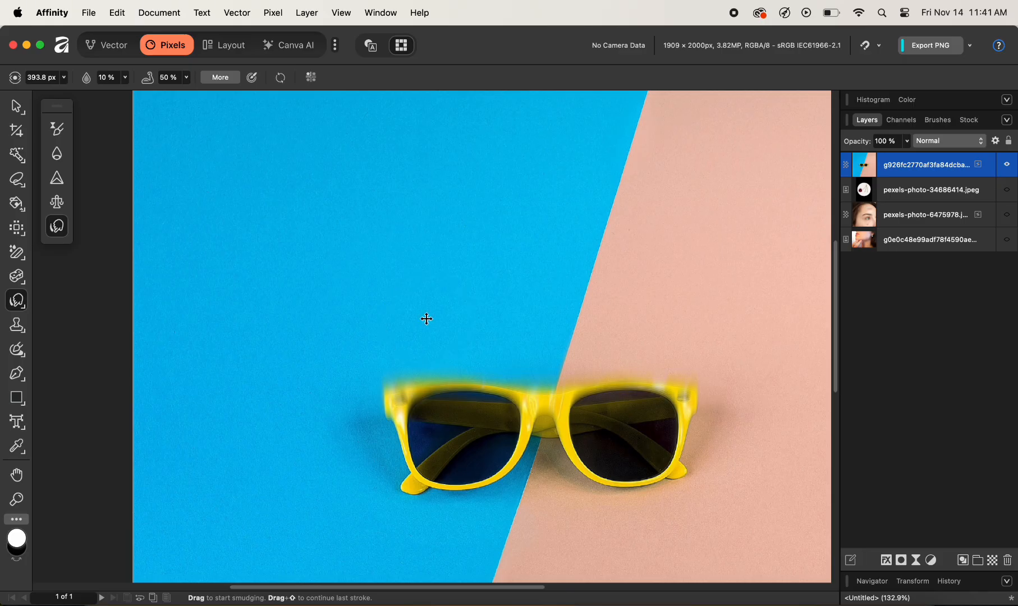
{"action": "key", "text": "super+z"}
{"action": "key", "text": "super+z"}
{"action": "key", "text": "super+z"}
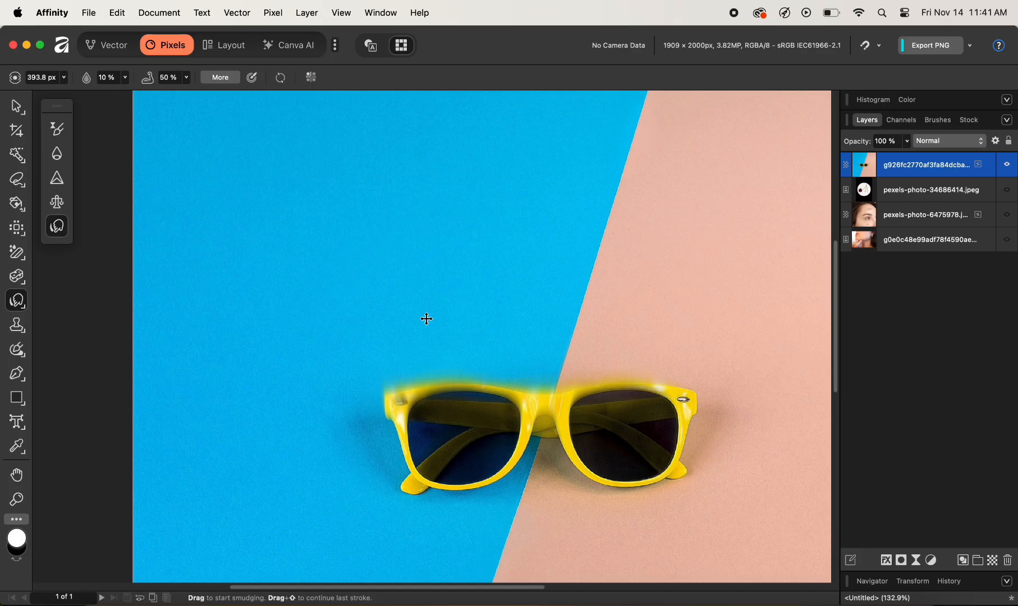
{"action": "key", "text": "super+z"}
{"action": "key", "text": "super+z"}
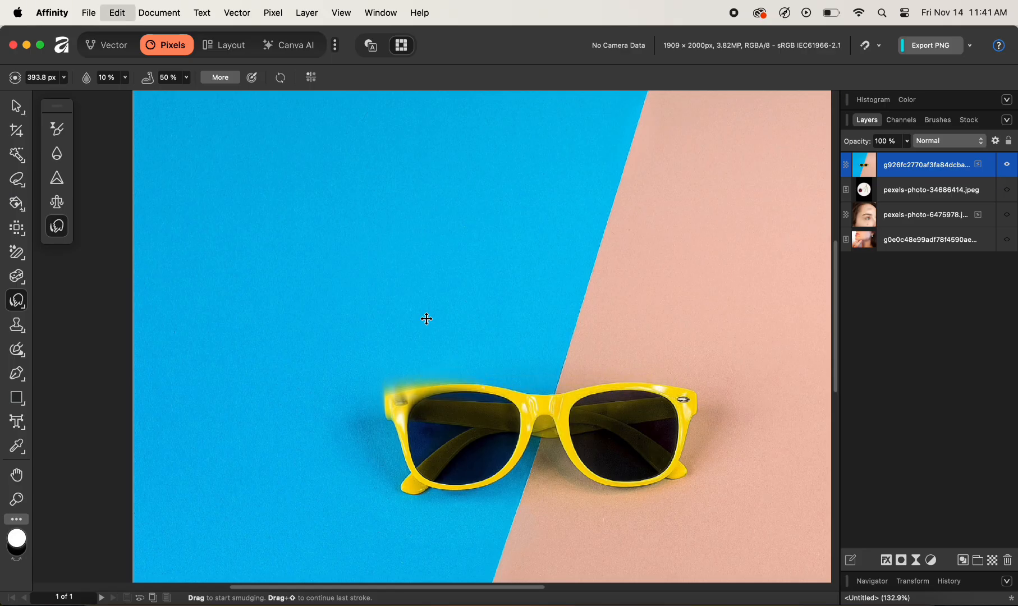
{"action": "key", "text": "super+z"}
{"action": "key", "text": "super+z"}
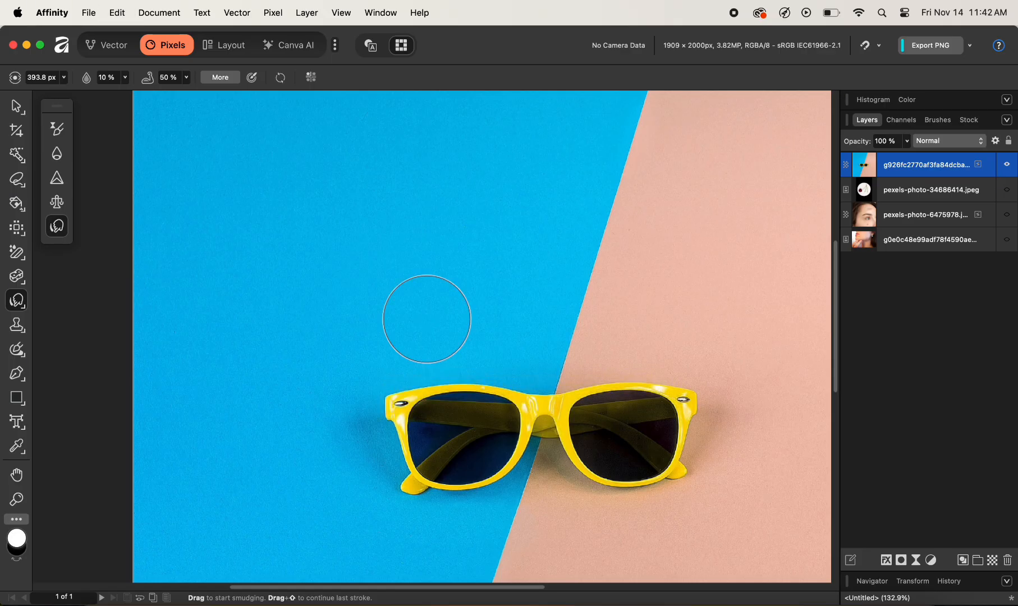
- Activate the Clone Brush, hide the sunglasses layer and show the pexels-photo-6475978 portrait layer
{"action": "left_click", "coordinate": [17, 326]}
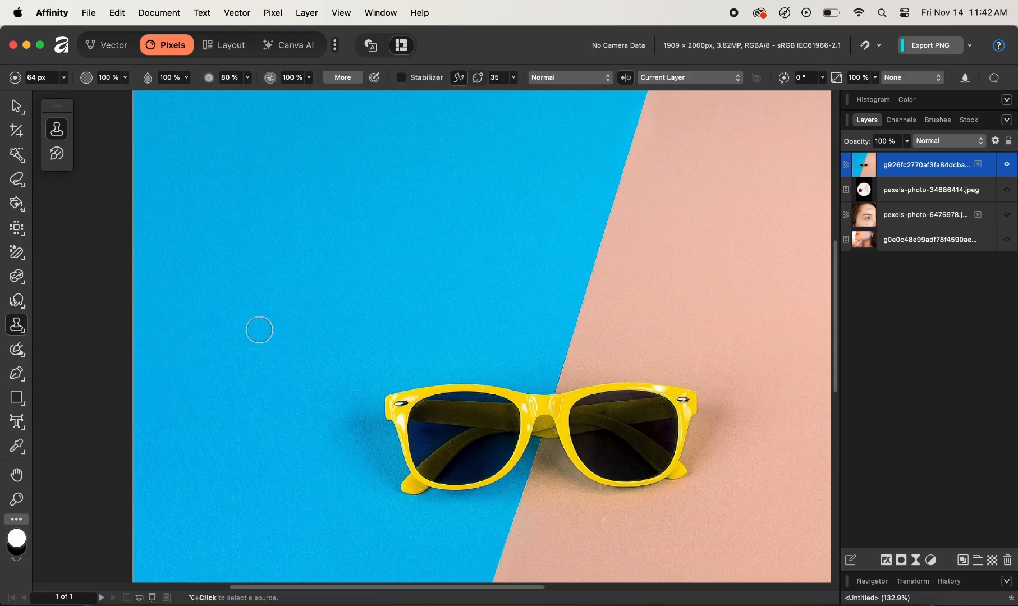
{"action": "left_click", "coordinate": [1007, 164]}
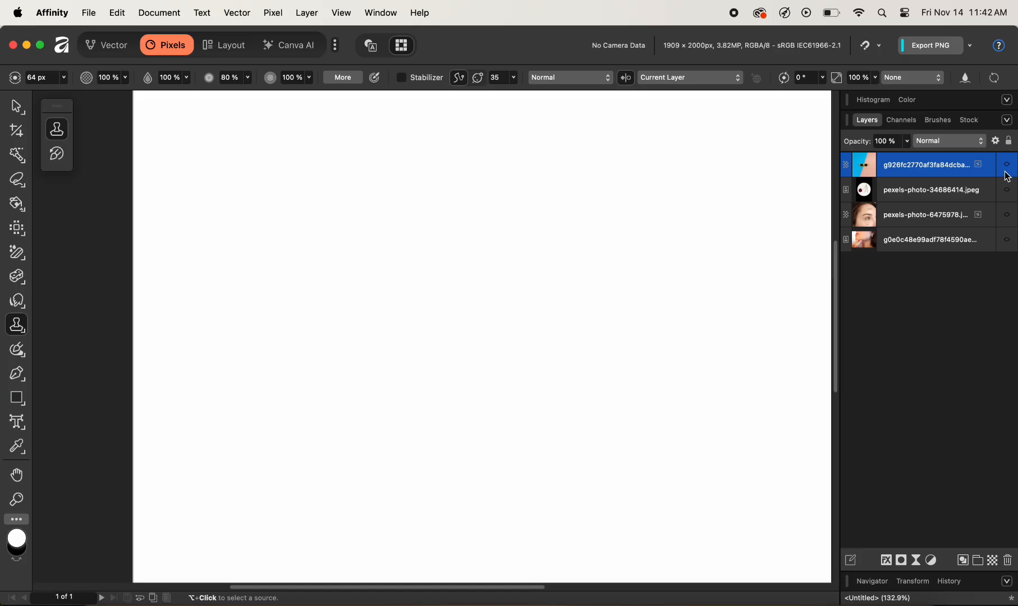
{"action": "left_click", "coordinate": [1007, 214]}
{"action": "scroll", "coordinate": [469, 309], "scroll_direction": "down", "scroll_amount": 5}
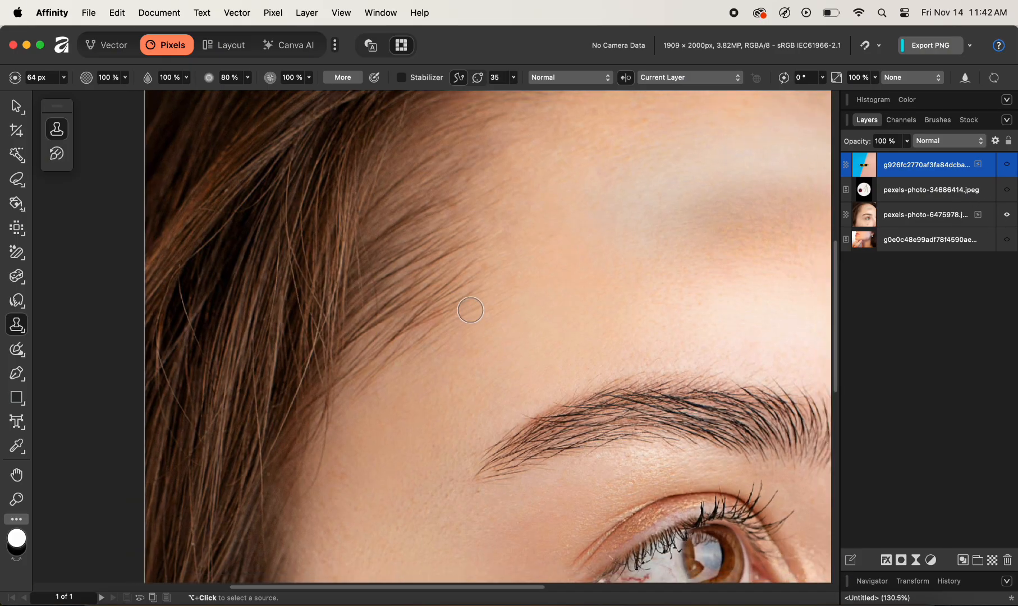
{"action": "scroll", "coordinate": [470, 309], "scroll_direction": "down", "scroll_amount": 3}
- Select the pexels-photo-6475978 portrait layer and move it up and slightly left on the canvas with the Move Tool
{"action": "left_click", "coordinate": [17, 106]}
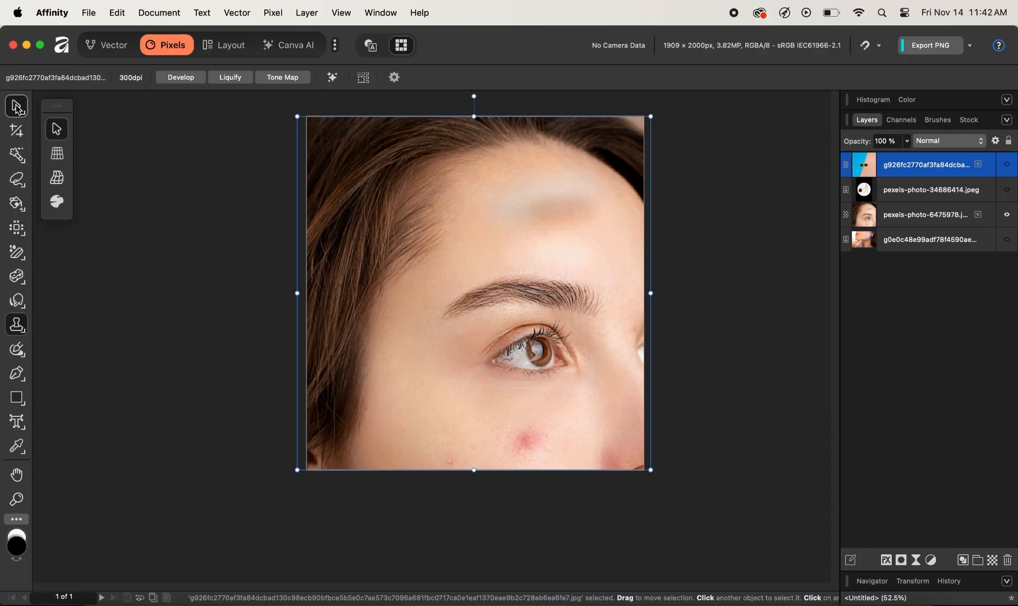
{"action": "left_click_drag", "start_coordinate": [513, 422], "coordinate": [487, 386]}
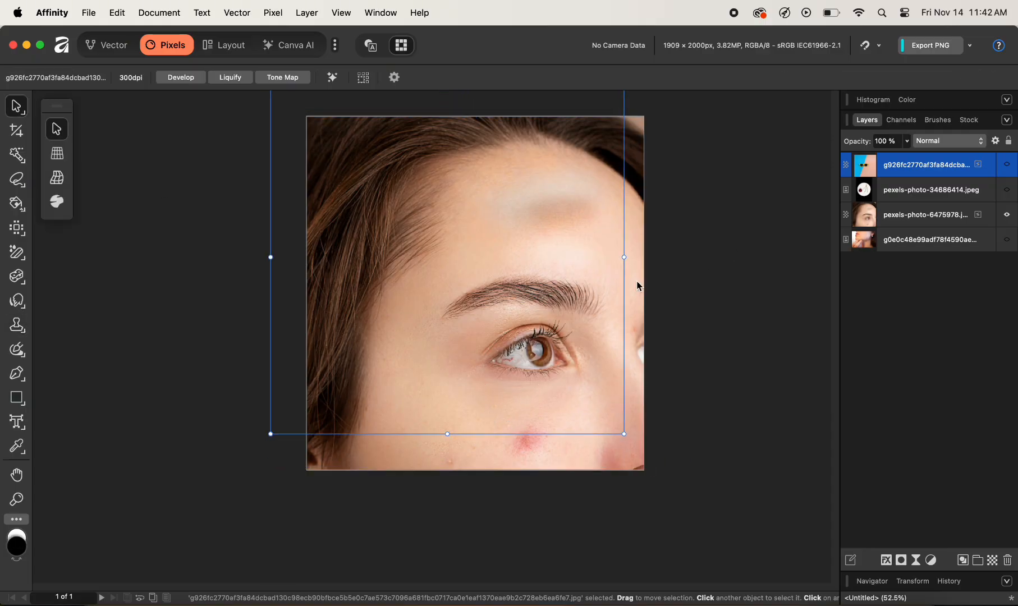
{"action": "key", "text": "super+z"}
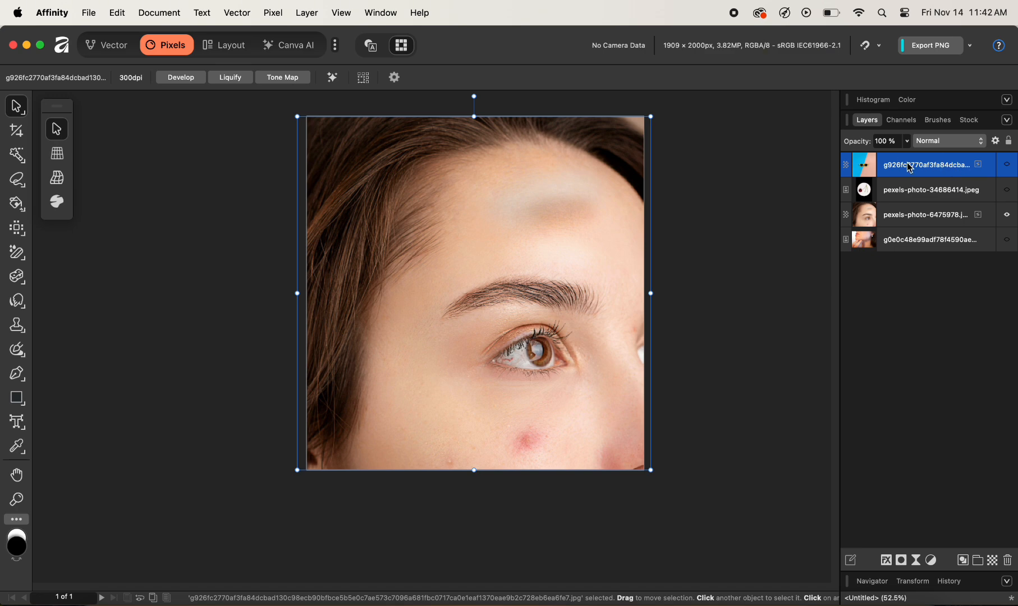
{"action": "left_click", "coordinate": [921, 216]}
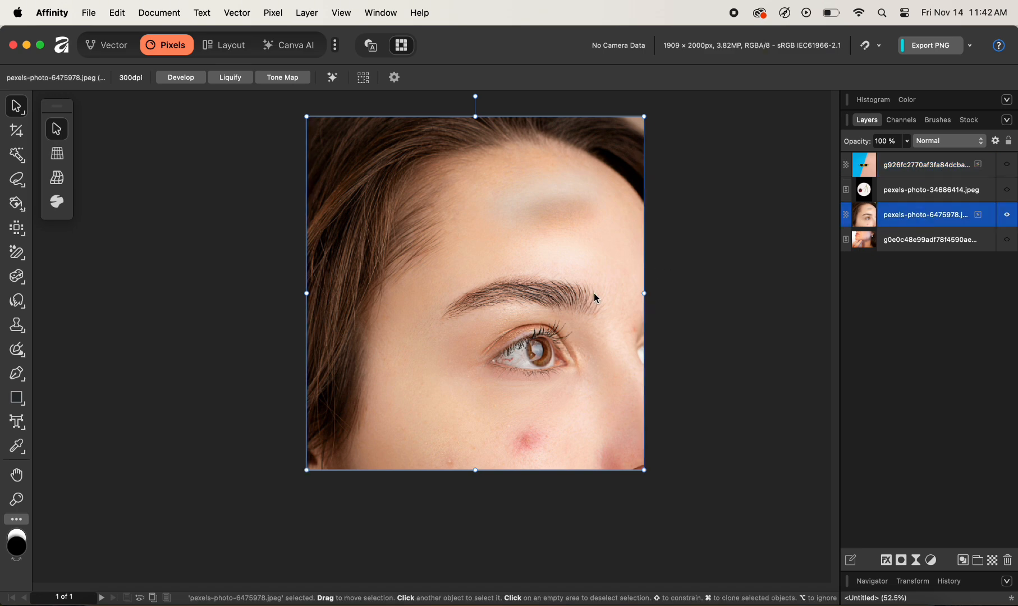
{"action": "left_click_drag", "start_coordinate": [564, 395], "coordinate": [537, 317]}
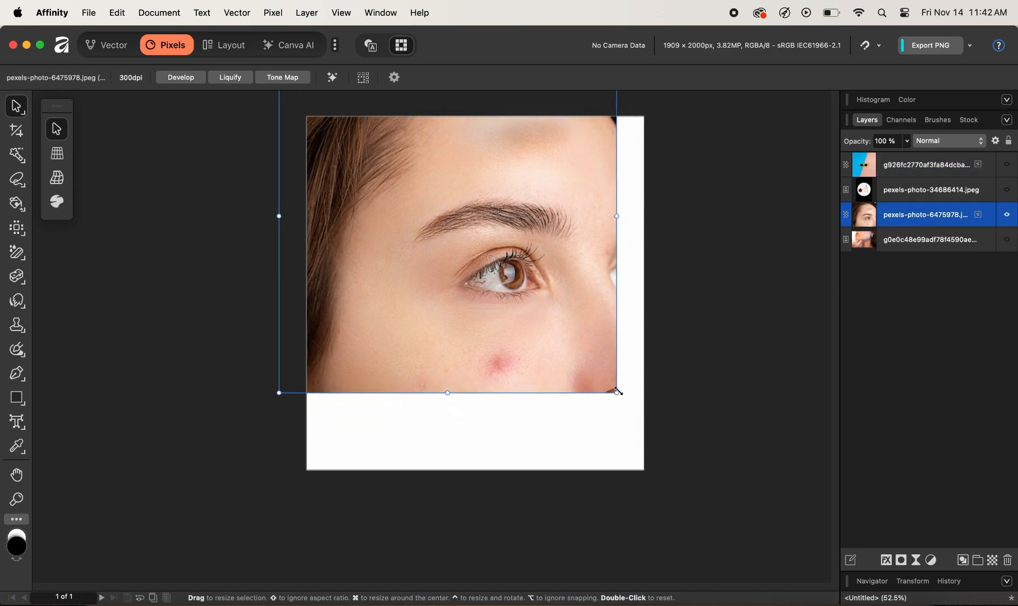
- Enlarge the portrait photo proportionally and move it down so it fills the canvas
{"action": "left_click_drag", "start_coordinate": [617, 393], "coordinate": [639, 449]}
{"action": "left_click_drag", "start_coordinate": [575, 368], "coordinate": [568, 410]}
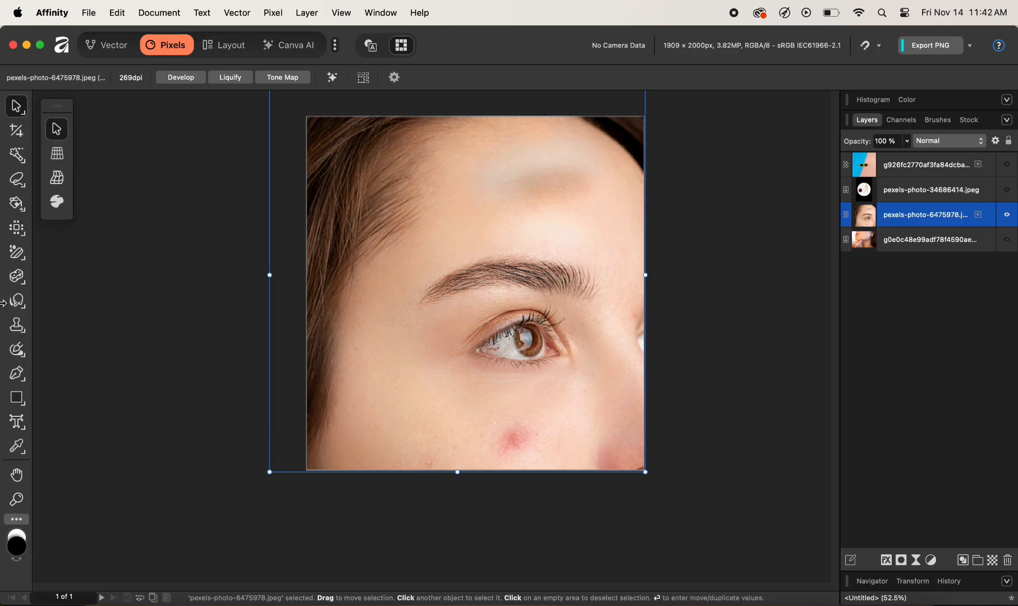
- Clone nearby clean cheek skin over the red blemish with the Clone Brush at 64 px
{"action": "left_click", "coordinate": [17, 325]}
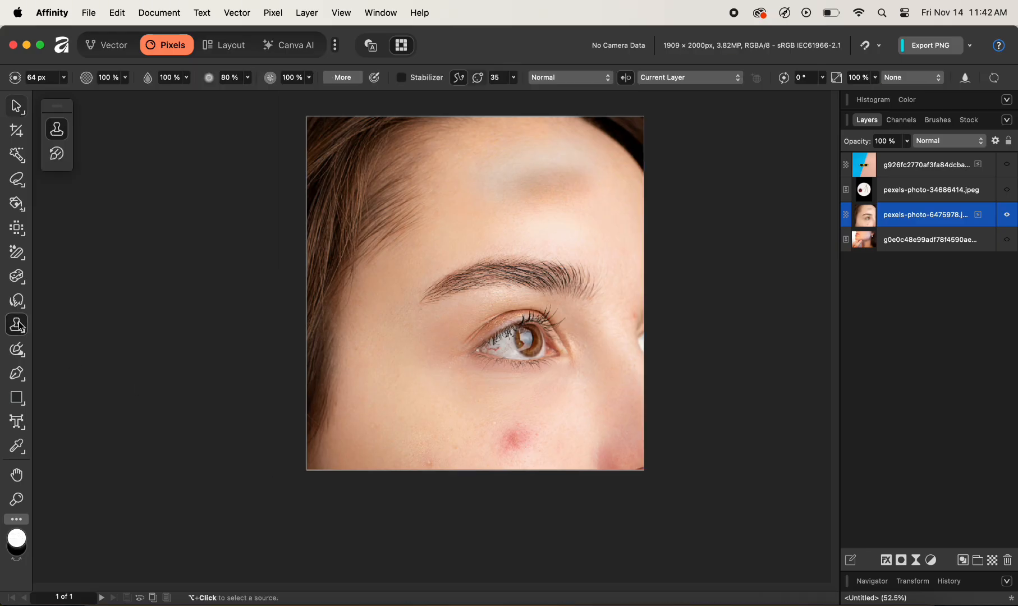
{"action": "left_click", "coordinate": [507, 423]}
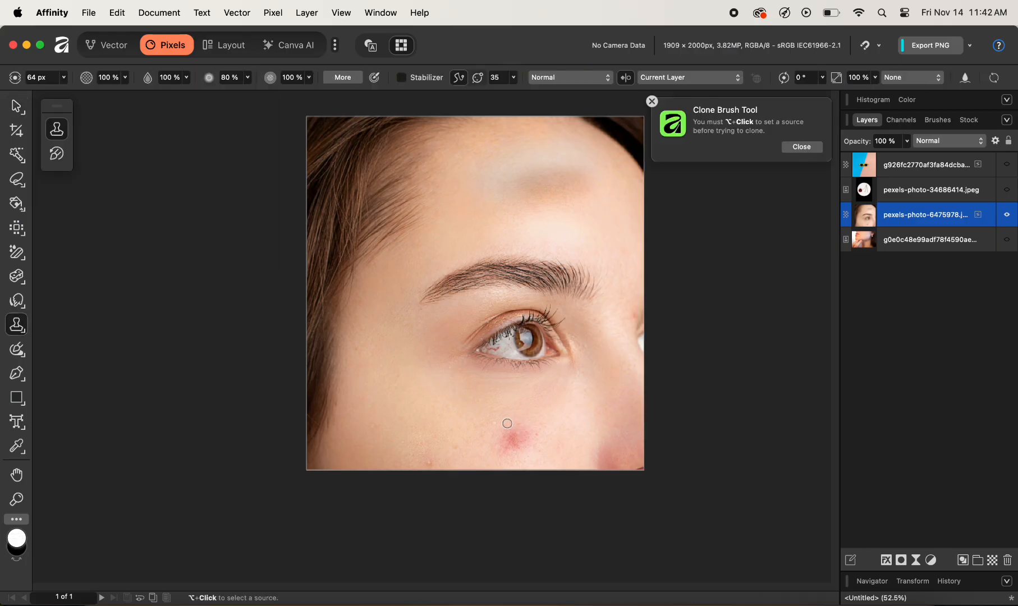
{"action": "left_click", "coordinate": [572, 399], "text": "alt"}
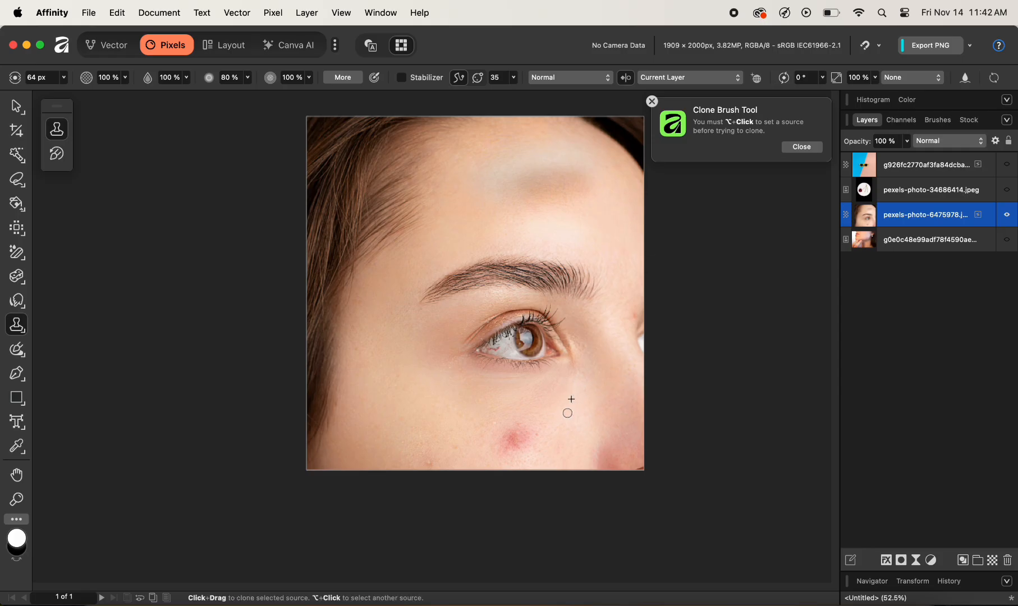
{"action": "mouse_move", "coordinate": [519, 425]}
{"action": "left_mouse_down"}
{"action": "mouse_move", "coordinate": [502, 444]}
{"action": "mouse_move", "coordinate": [537, 438]}
{"action": "mouse_move", "coordinate": [501, 461]}
{"action": "mouse_move", "coordinate": [508, 443]}
{"action": "mouse_move", "coordinate": [490, 463]}
{"action": "mouse_move", "coordinate": [514, 448]}
{"action": "mouse_move", "coordinate": [495, 442]}
{"action": "mouse_move", "coordinate": [512, 433]}
{"action": "mouse_move", "coordinate": [545, 446]}
{"action": "mouse_move", "coordinate": [521, 426]}
{"action": "left_mouse_up"}
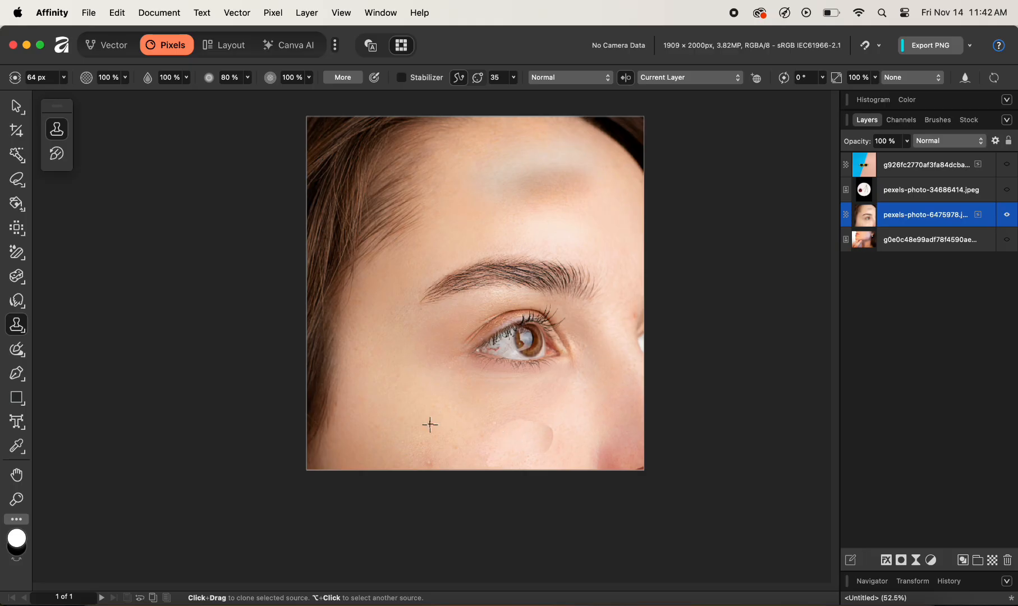
- Enlarge the Clone Brush to 258.9 px, clone over the blemished cheek area and undo all the cloning
{"action": "key", "text": "bracketright"}
{"action": "key", "text": "bracketright"}
{"action": "key", "text": "bracketright"}
{"action": "key", "text": "bracketright"}
{"action": "key", "text": "bracketright"}
{"action": "key", "text": "bracketright"}
{"action": "key", "text": "bracketright"}
{"action": "key", "text": "bracketright"}
{"action": "key", "text": "bracketright"}
{"action": "key", "text": "bracketright"}
{"action": "key", "text": "bracketright"}
{"action": "key", "text": "bracketright"}
{"action": "key", "text": "bracketright"}
{"action": "key", "text": "bracketright"}
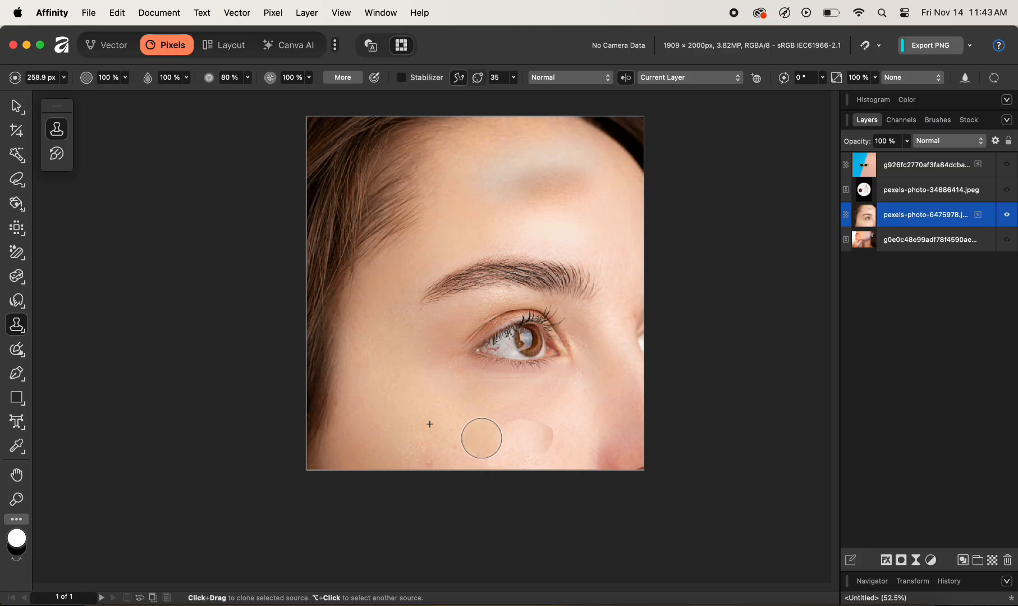
{"action": "mouse_move", "coordinate": [481, 438]}
{"action": "left_mouse_down"}
{"action": "mouse_move", "coordinate": [522, 434]}
{"action": "mouse_move", "coordinate": [491, 451]}
{"action": "mouse_move", "coordinate": [524, 455]}
{"action": "mouse_move", "coordinate": [538, 440]}
{"action": "mouse_move", "coordinate": [520, 434]}
{"action": "mouse_move", "coordinate": [542, 432]}
{"action": "mouse_move", "coordinate": [495, 441]}
{"action": "mouse_move", "coordinate": [548, 450]}
{"action": "mouse_move", "coordinate": [480, 438]}
{"action": "left_mouse_up"}
{"action": "left_click_drag", "start_coordinate": [490, 447], "coordinate": [533, 454]}
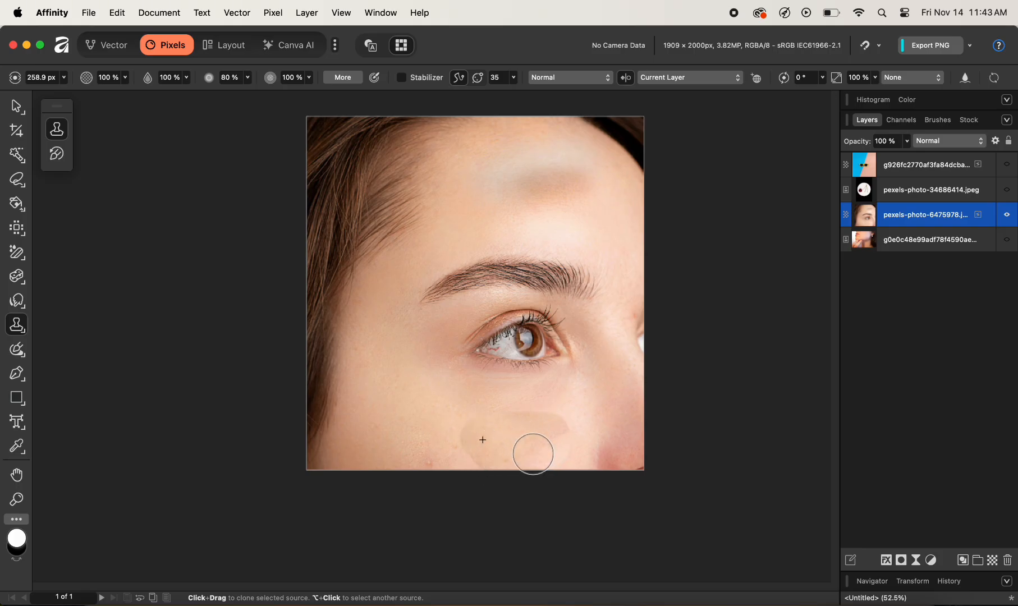
{"action": "key", "text": "super+z"}
{"action": "key", "text": "super+z"}
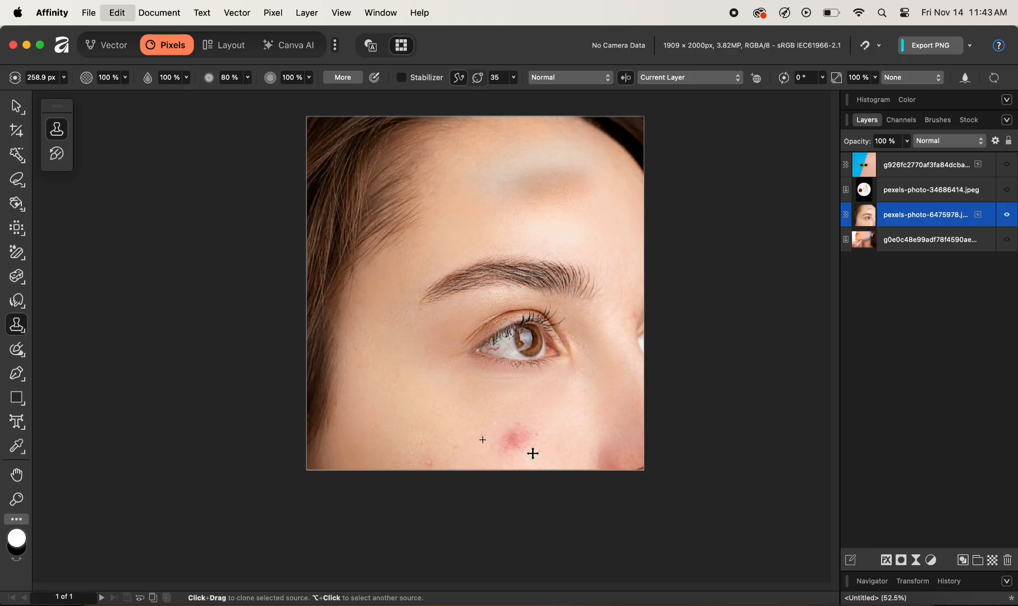
- Activate the Undo Brush, enlarge it to 225.1 px and apply it to the red cheek blemish
{"action": "left_click", "coordinate": [19, 329]}
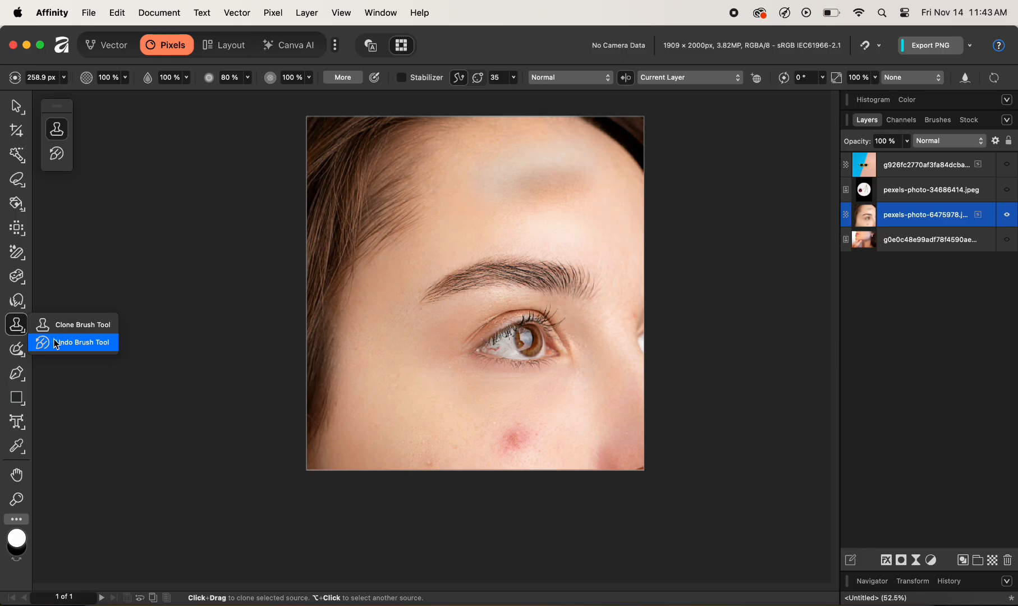
{"action": "left_click", "coordinate": [59, 343]}
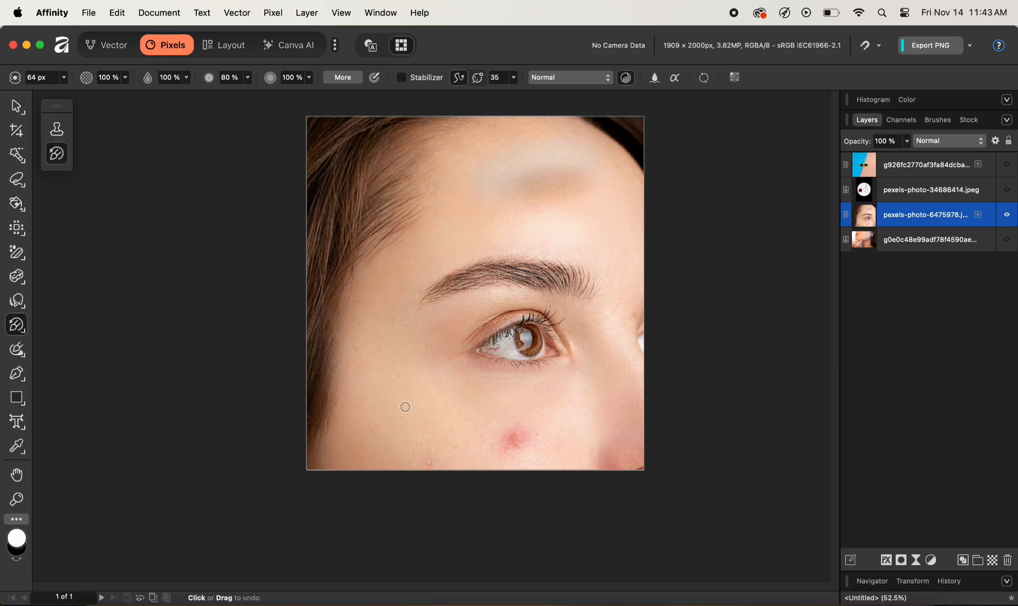
{"action": "key", "text": "bracketright"}
{"action": "key", "text": "bracketright"}
{"action": "key", "text": "bracketright"}
{"action": "key", "text": "bracketright"}
{"action": "key", "text": "bracketright"}
{"action": "key", "text": "bracketright"}
{"action": "key", "text": "bracketright"}
{"action": "key", "text": "bracketright"}
{"action": "key", "text": "bracketright"}
{"action": "left_click", "coordinate": [523, 437]}
{"action": "left_click", "coordinate": [17, 325]}
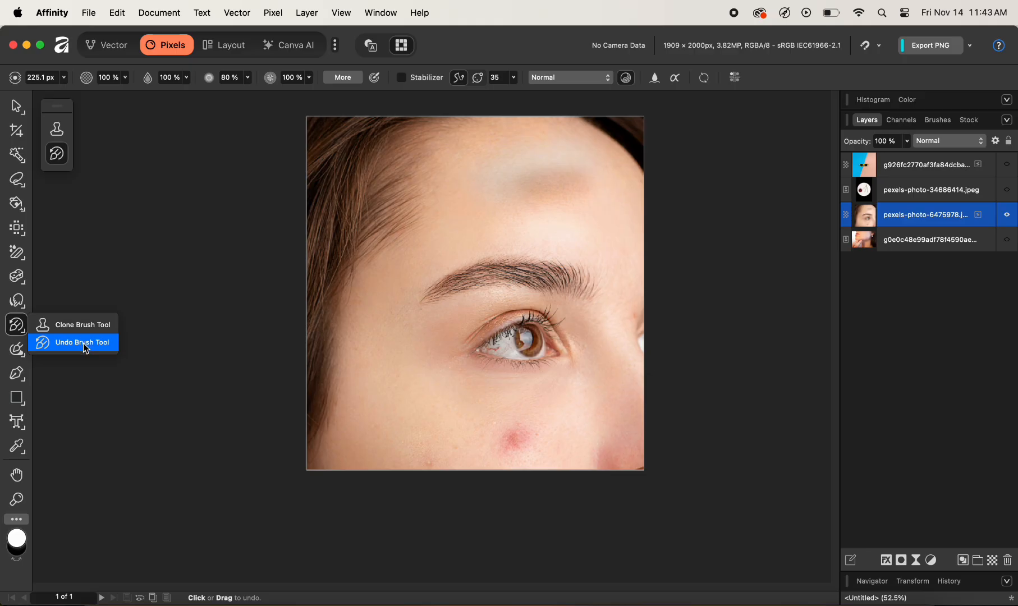
- Inpaint the red blemish and the small spot on the lower cheek with the Inpainting Brush at 258.9 px
{"action": "left_click", "coordinate": [15, 349]}
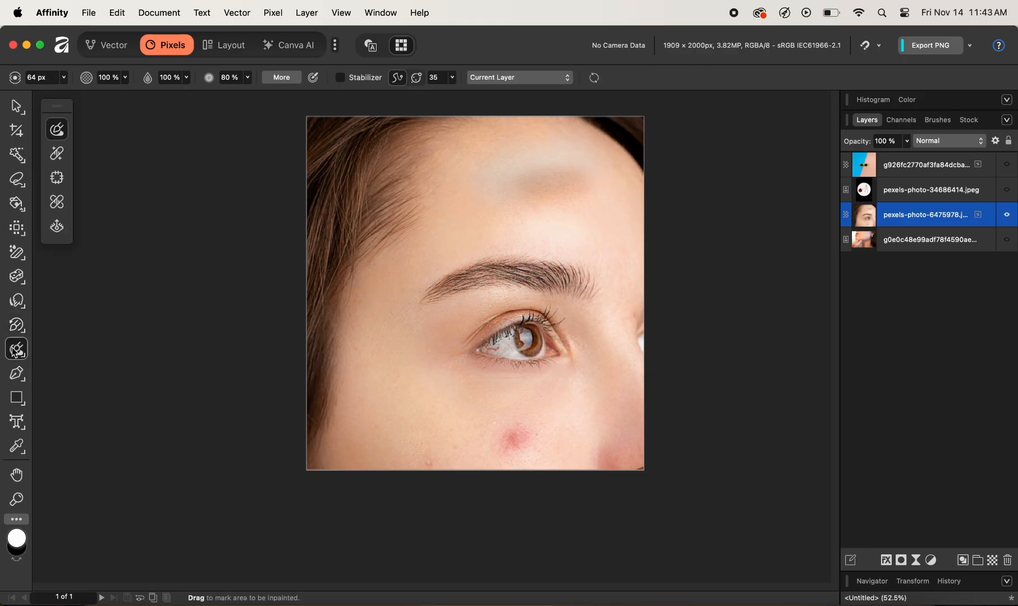
{"action": "mouse_move", "coordinate": [15, 351]}
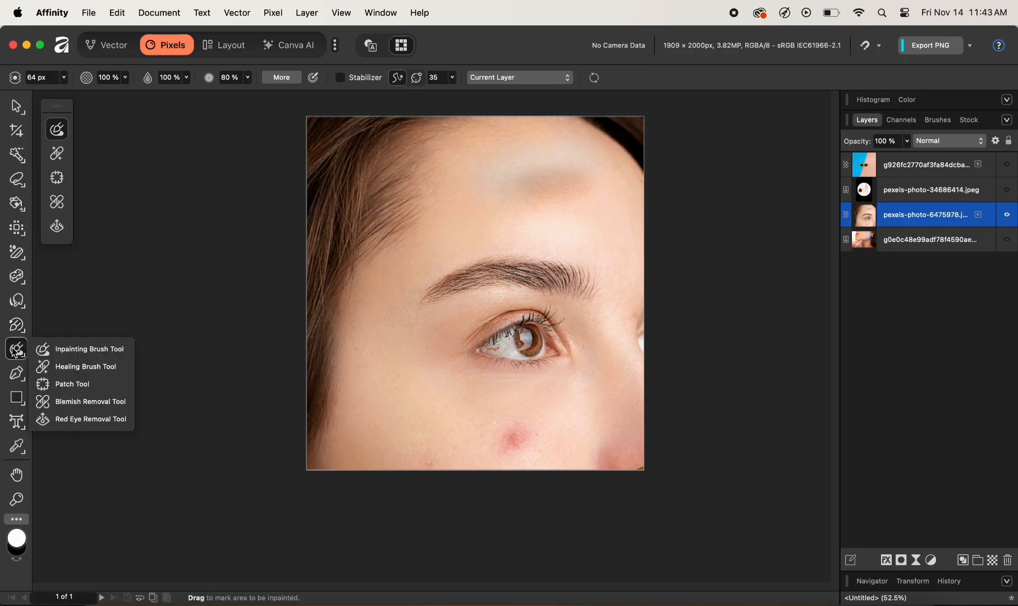
{"action": "left_click", "coordinate": [72, 352]}
{"action": "key", "text": "bracketright"}
{"action": "key", "text": "bracketright"}
{"action": "key", "text": "bracketright"}
{"action": "key", "text": "bracketright"}
{"action": "key", "text": "bracketright"}
{"action": "key", "text": "bracketright"}
{"action": "key", "text": "bracketright"}
{"action": "key", "text": "bracketright"}
{"action": "key", "text": "bracketright"}
{"action": "key", "text": "bracketright"}
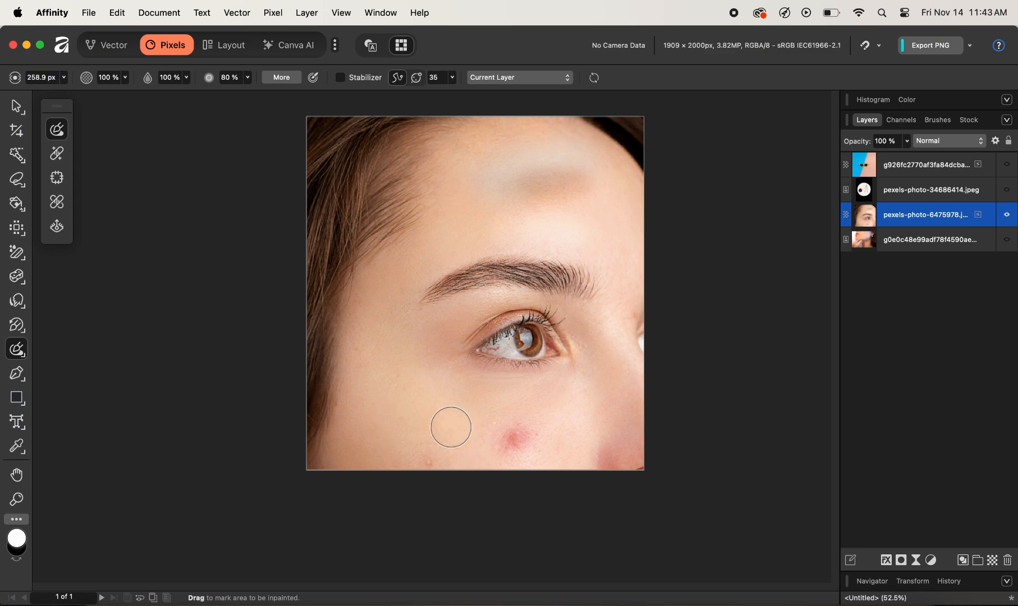
{"action": "mouse_move", "coordinate": [511, 433]}
{"action": "left_mouse_down"}
{"action": "mouse_move", "coordinate": [491, 447]}
{"action": "mouse_move", "coordinate": [516, 438]}
{"action": "mouse_move", "coordinate": [495, 431]}
{"action": "mouse_move", "coordinate": [533, 444]}
{"action": "left_mouse_up"}
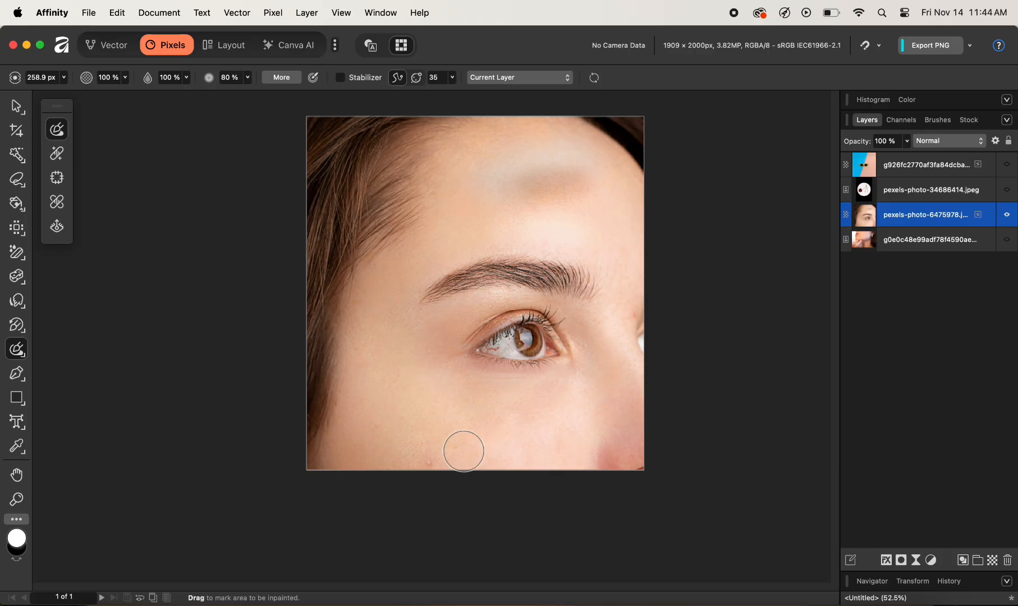
{"action": "mouse_move", "coordinate": [439, 461]}
{"action": "left_mouse_down"}
{"action": "mouse_move", "coordinate": [411, 461]}
{"action": "mouse_move", "coordinate": [440, 462]}
{"action": "left_mouse_up"}
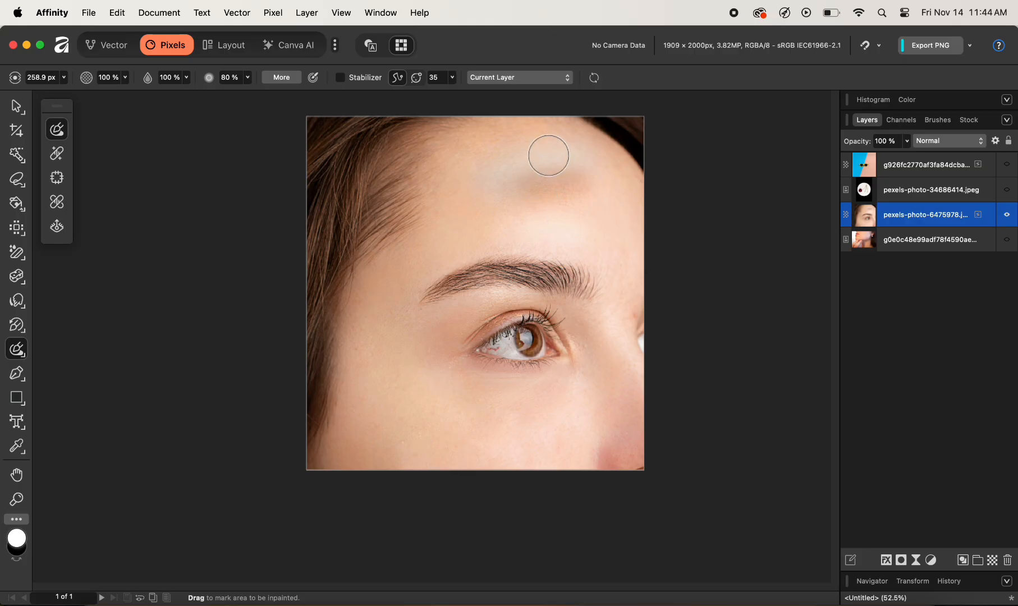
- Inpaint the discoloured patch on the forehead with separate strokes and undo the last stroke
{"action": "mouse_move", "coordinate": [537, 144]}
{"action": "left_mouse_down"}
{"action": "mouse_move", "coordinate": [502, 155]}
{"action": "mouse_move", "coordinate": [488, 170]}
{"action": "mouse_move", "coordinate": [487, 203]}
{"action": "mouse_move", "coordinate": [522, 230]}
{"action": "mouse_move", "coordinate": [562, 221]}
{"action": "mouse_move", "coordinate": [586, 196]}
{"action": "mouse_move", "coordinate": [580, 161]}
{"action": "mouse_move", "coordinate": [536, 153]}
{"action": "left_mouse_up"}
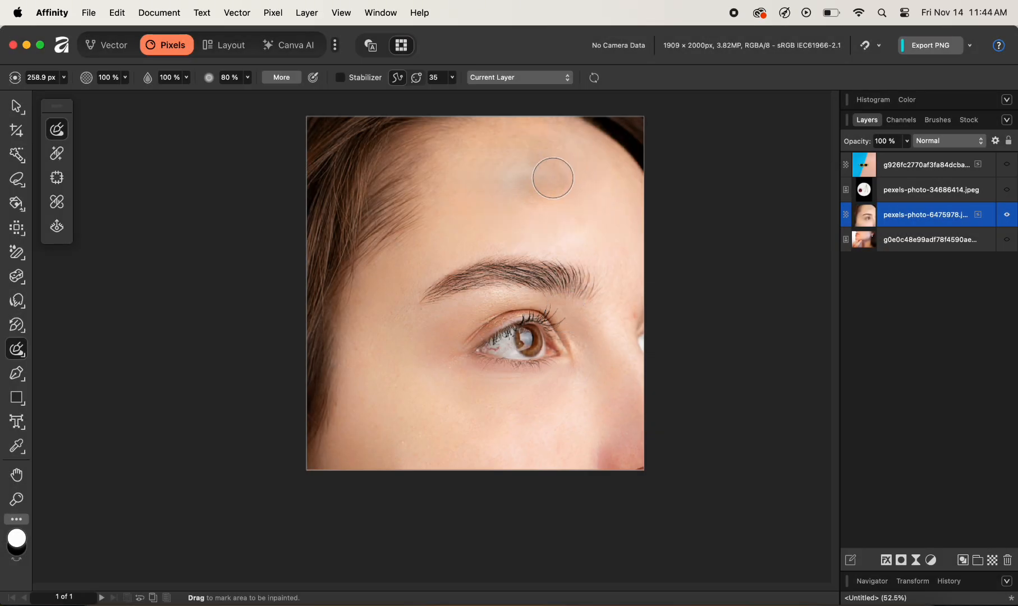
{"action": "mouse_move", "coordinate": [545, 175]}
{"action": "left_mouse_down"}
{"action": "mouse_move", "coordinate": [537, 196]}
{"action": "mouse_move", "coordinate": [516, 183]}
{"action": "mouse_move", "coordinate": [562, 178]}
{"action": "mouse_move", "coordinate": [561, 210]}
{"action": "mouse_move", "coordinate": [525, 170]}
{"action": "mouse_move", "coordinate": [536, 199]}
{"action": "mouse_move", "coordinate": [510, 203]}
{"action": "mouse_move", "coordinate": [562, 211]}
{"action": "mouse_move", "coordinate": [524, 154]}
{"action": "mouse_move", "coordinate": [492, 201]}
{"action": "mouse_move", "coordinate": [575, 214]}
{"action": "mouse_move", "coordinate": [564, 195]}
{"action": "left_mouse_up"}
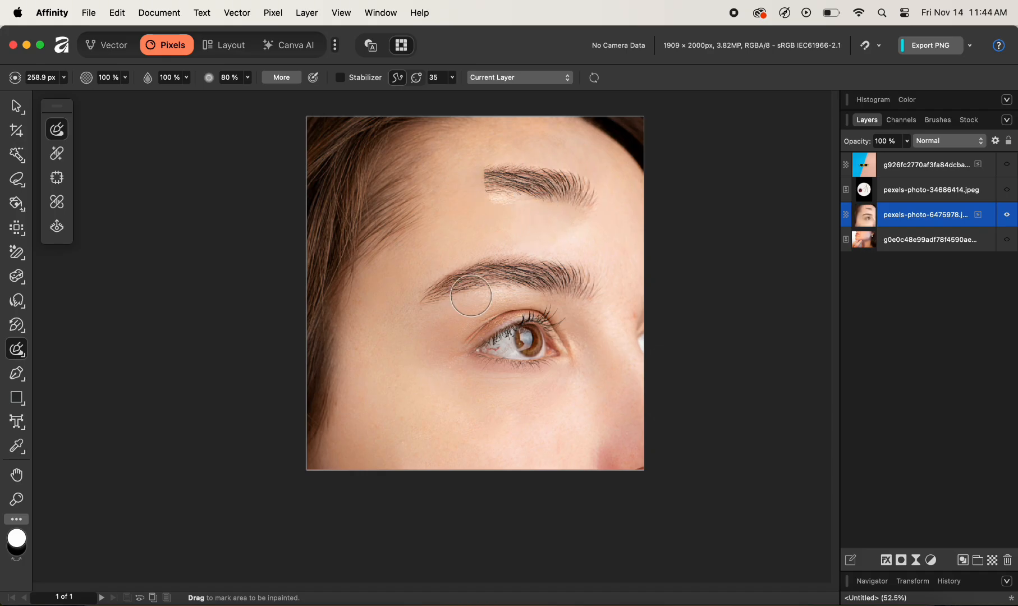
{"action": "key", "text": "super+z"}
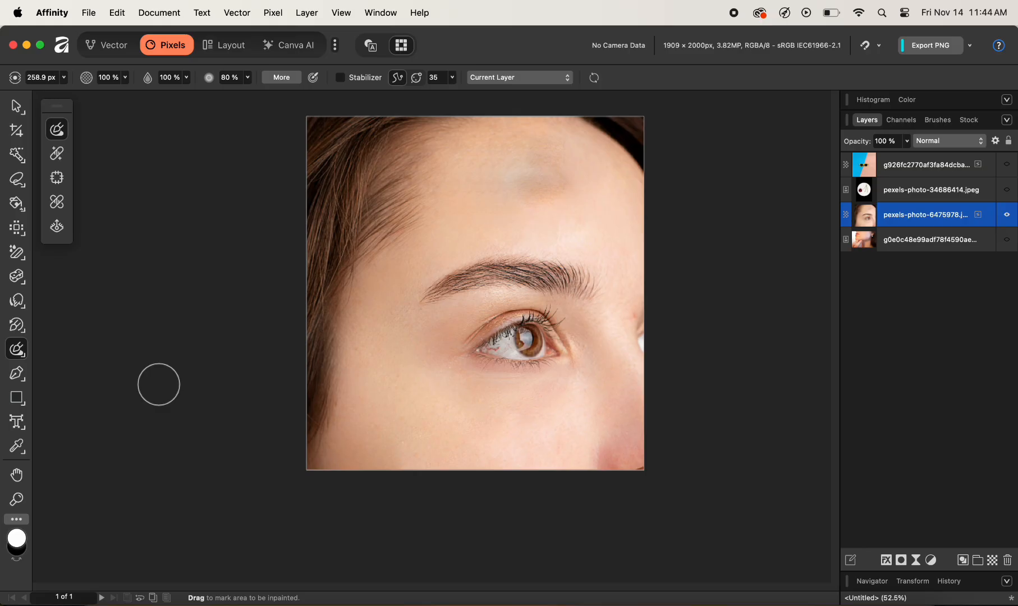
- Activate the Healing Brush and revert the inpainting on the portrait layer
{"action": "left_click", "coordinate": [9, 352]}
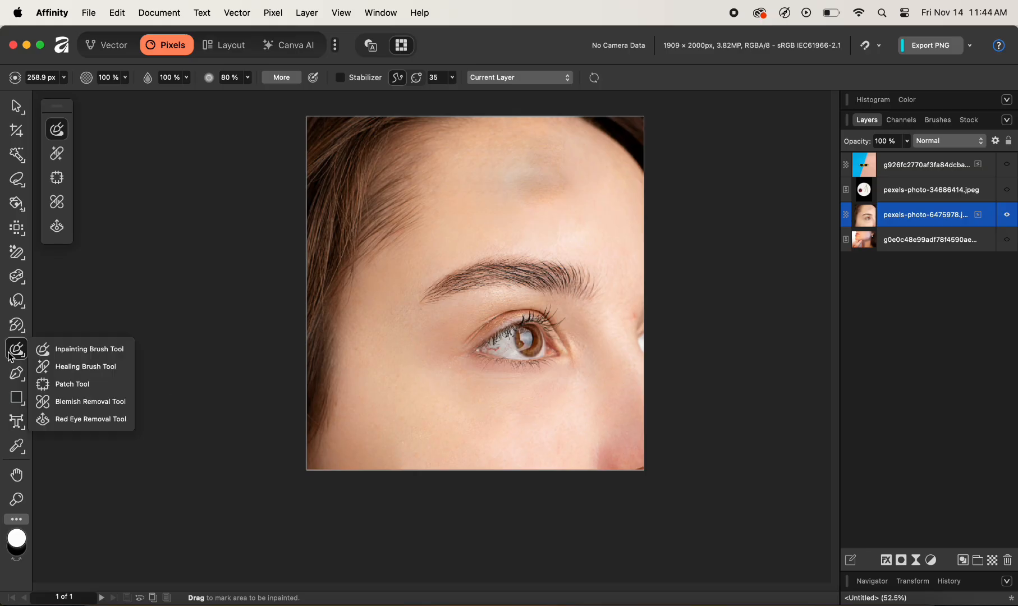
{"action": "left_click", "coordinate": [85, 367]}
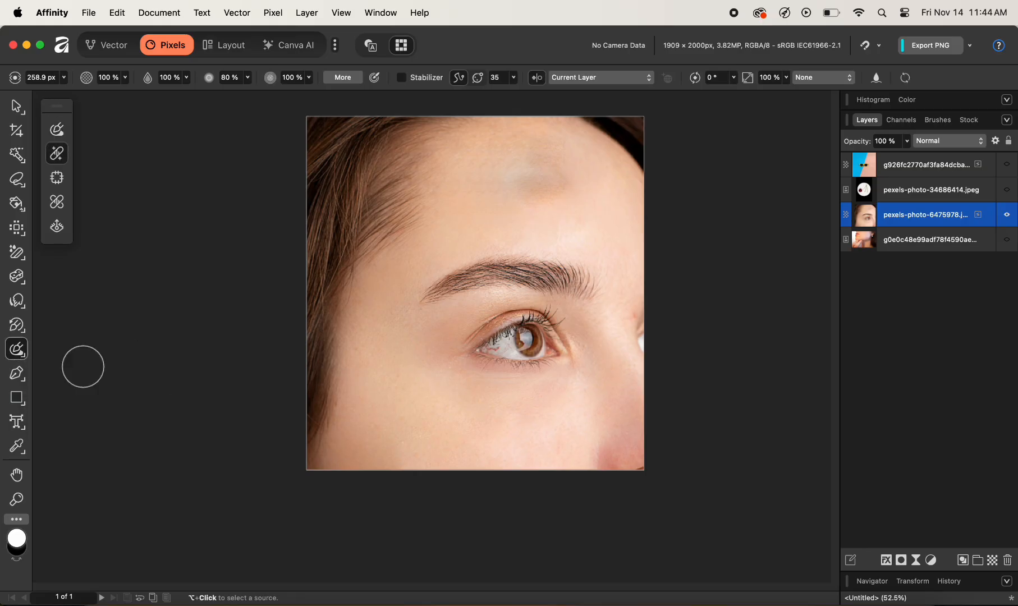
{"action": "left_click", "coordinate": [1006, 215]}
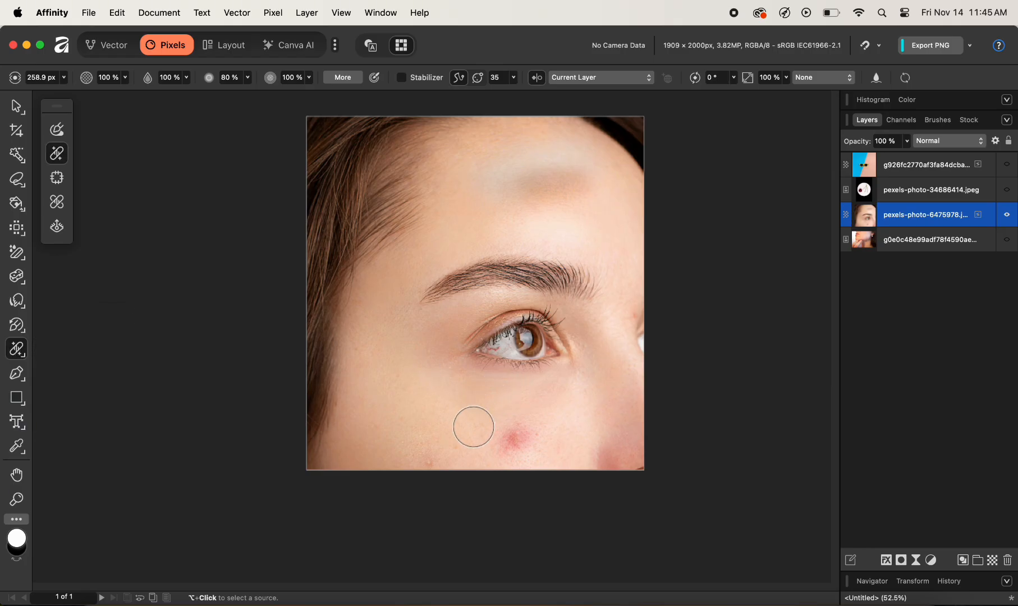
- Heal the red cheek blemish using clean skin sampled just left of it as the source
{"action": "left_click", "coordinate": [507, 438]}
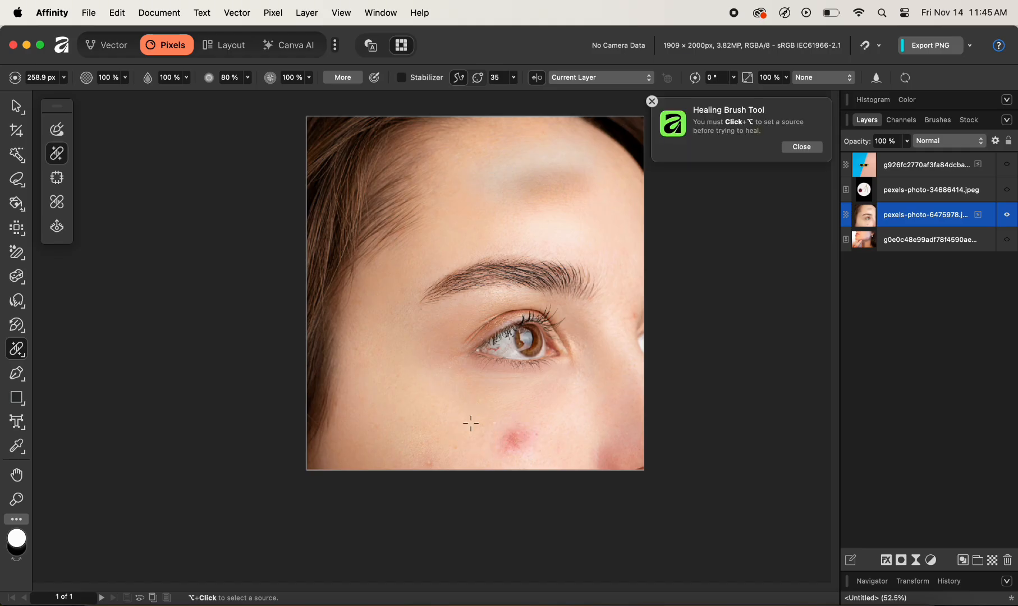
{"action": "left_click", "coordinate": [471, 427], "text": "alt"}
{"action": "left_click", "coordinate": [518, 436]}
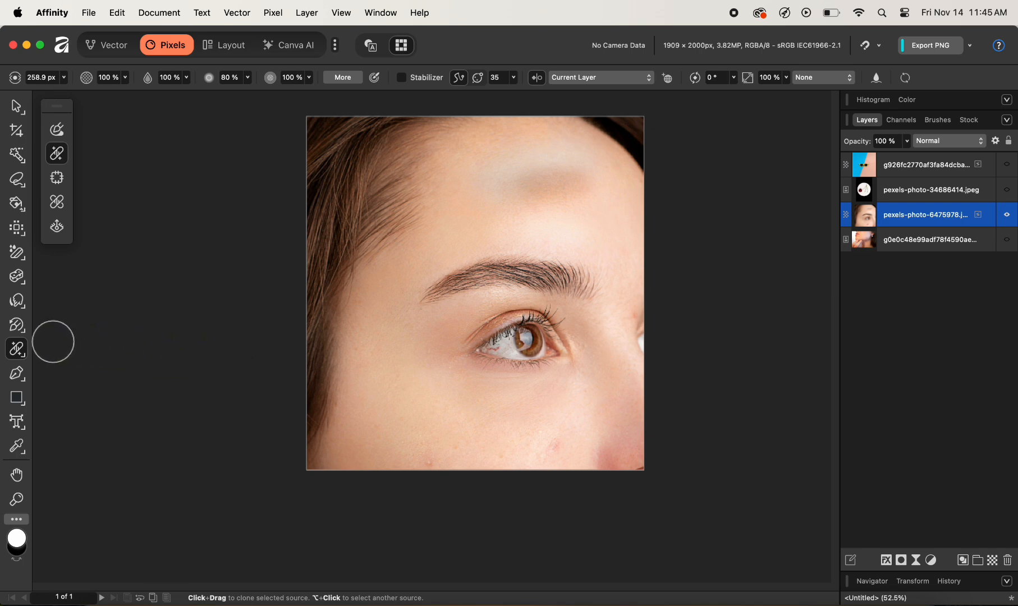
- Patch the small spot at the cheek's lower edge with nearby skin using the Patch Tool, scaling the patch to 128 %
{"action": "left_click", "coordinate": [17, 350]}
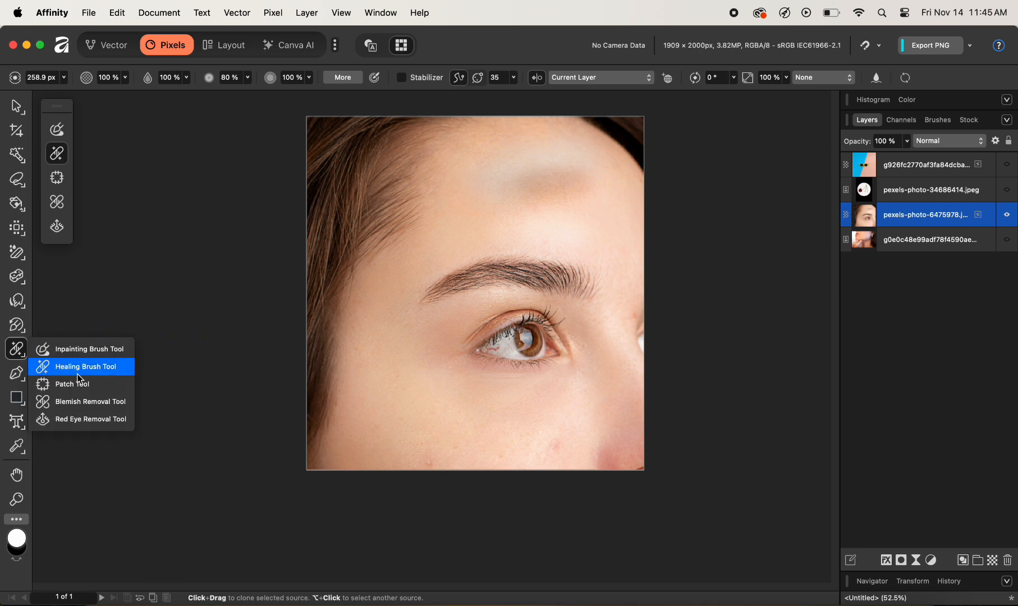
{"action": "left_click", "coordinate": [73, 384]}
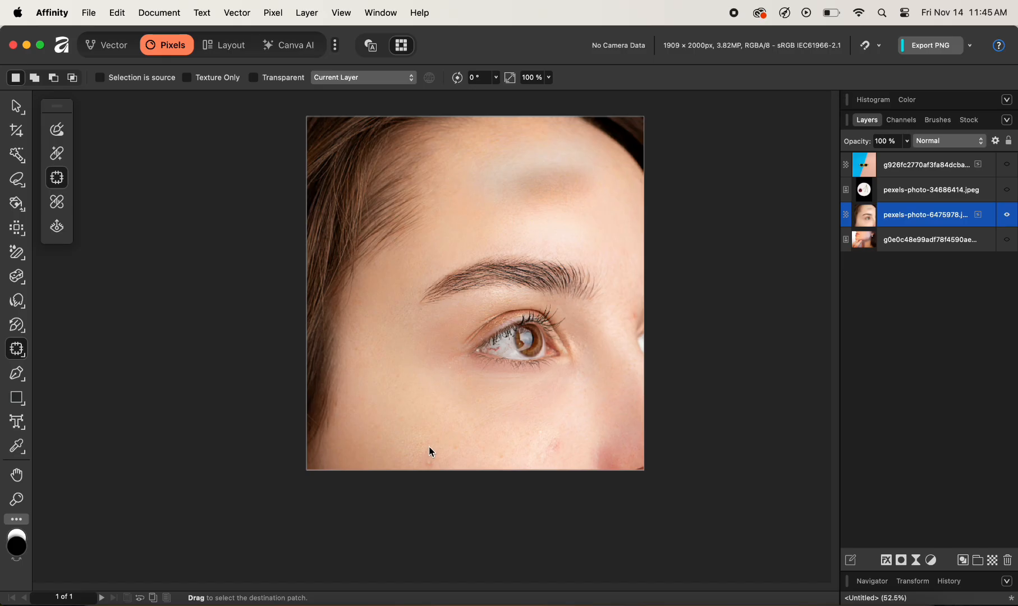
{"action": "mouse_move", "coordinate": [424, 474]}
{"action": "left_mouse_down"}
{"action": "mouse_move", "coordinate": [449, 464]}
{"action": "mouse_move", "coordinate": [422, 451]}
{"action": "left_mouse_up"}
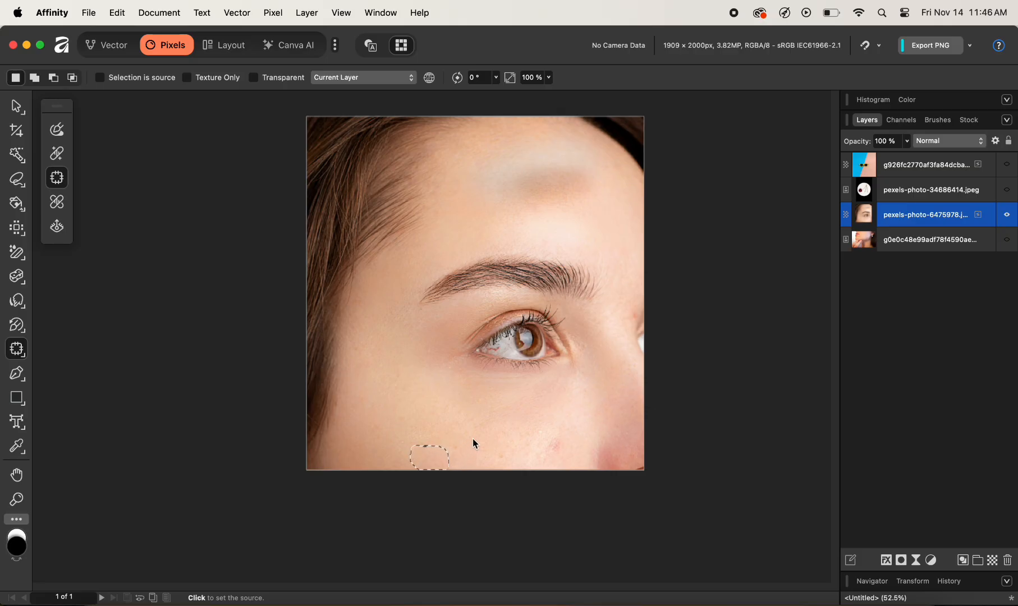
{"action": "left_click", "coordinate": [470, 439]}
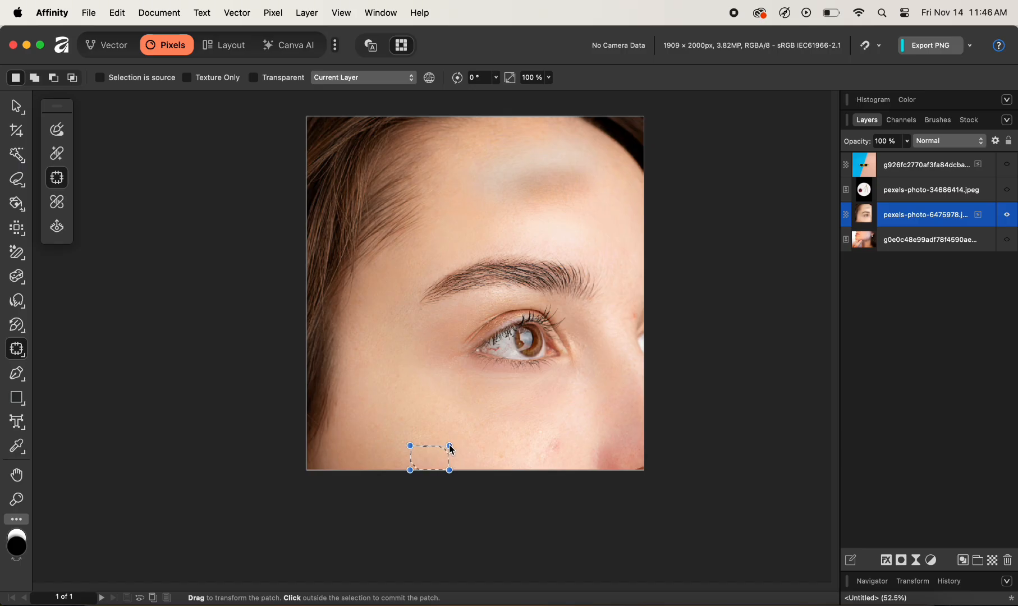
{"action": "mouse_move", "coordinate": [450, 447]}
{"action": "left_mouse_down"}
{"action": "mouse_move", "coordinate": [448, 432]}
{"action": "mouse_move", "coordinate": [452, 452]}
{"action": "mouse_move", "coordinate": [465, 448]}
{"action": "mouse_move", "coordinate": [456, 447]}
{"action": "left_mouse_up"}
{"action": "left_click", "coordinate": [472, 478]}
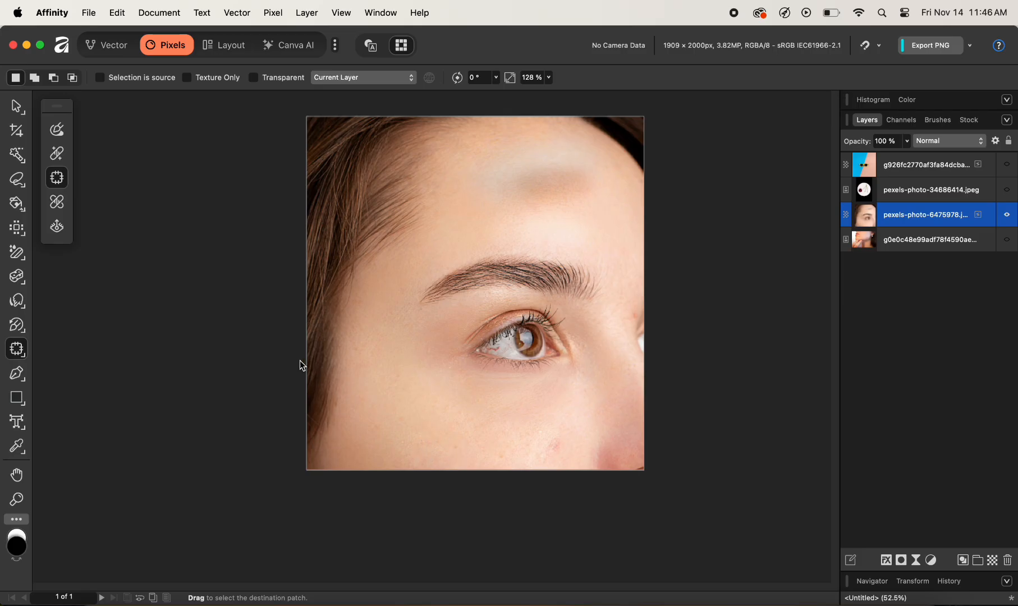
- Activate the Blemish Removal Tool, hide the portrait layer, and show and select the g0e0c48e99adf78f4590ae chin photo layer
{"action": "left_click", "coordinate": [21, 350]}
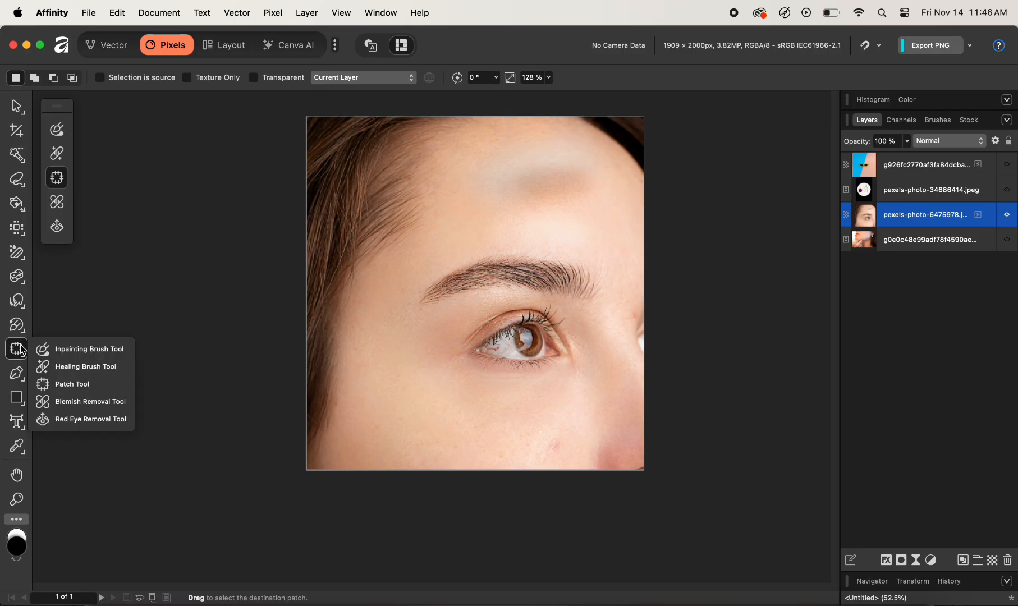
{"action": "left_click", "coordinate": [93, 404]}
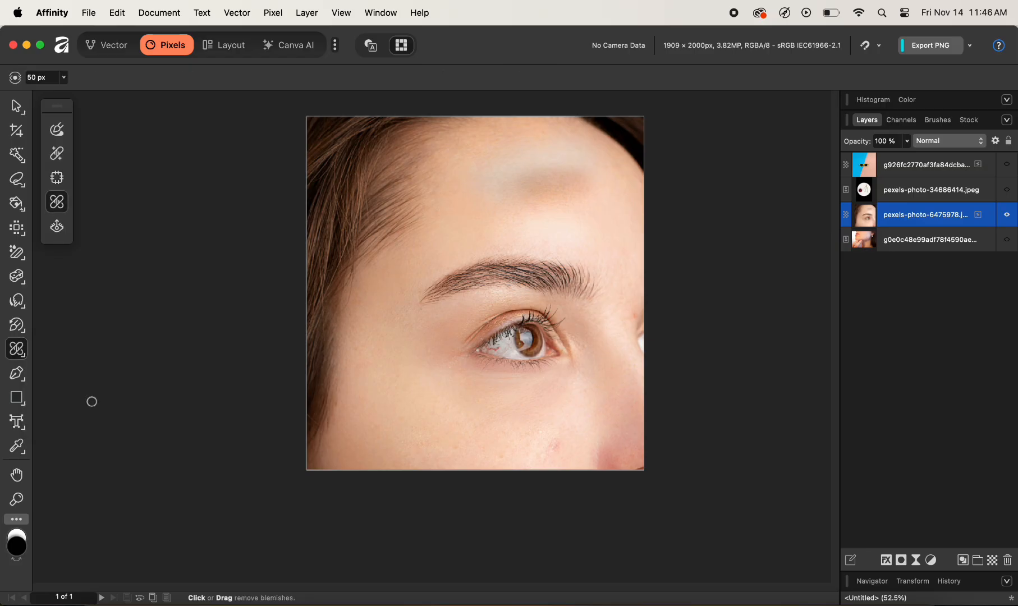
{"action": "left_click", "coordinate": [1007, 216]}
{"action": "left_click", "coordinate": [1007, 241]}
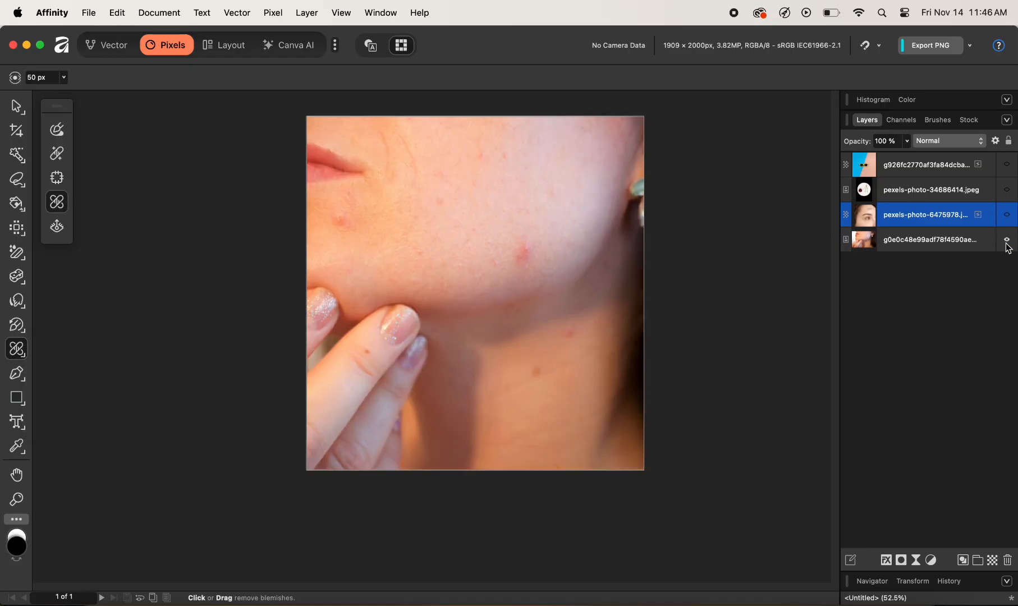
{"action": "left_click", "coordinate": [948, 245]}
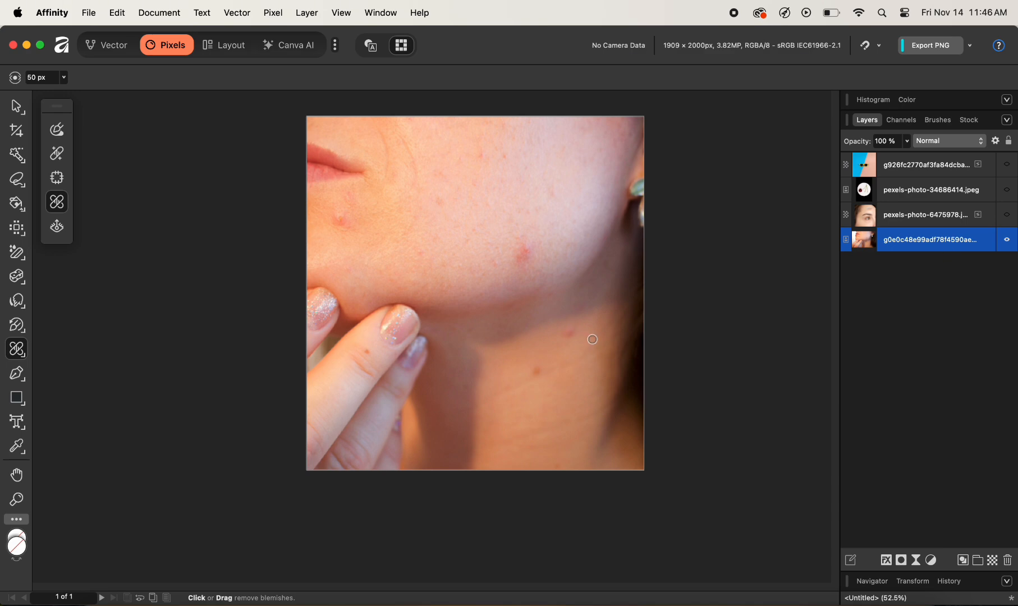
- Enlarge the Blemish Removal brush to 354 px, remove the red blemish on the jaw and undo the removal
{"action": "key", "text": "bracketright"}
{"action": "key", "text": "bracketright"}
{"action": "key", "text": "bracketright"}
{"action": "key", "text": "bracketright"}
{"action": "key", "text": "bracketright"}
{"action": "key", "text": "bracketright"}
{"action": "key", "text": "bracketright"}
{"action": "key", "text": "bracketright"}
{"action": "key", "text": "bracketright"}
{"action": "key", "text": "bracketright"}
{"action": "key", "text": "bracketright"}
{"action": "key", "text": "bracketright"}
{"action": "key", "text": "bracketright"}
{"action": "key", "text": "bracketright"}
{"action": "key", "text": "bracketright"}
{"action": "key", "text": "bracketright"}
{"action": "key", "text": "bracketright"}
{"action": "key", "text": "bracketright"}
{"action": "left_click", "coordinate": [525, 253]}
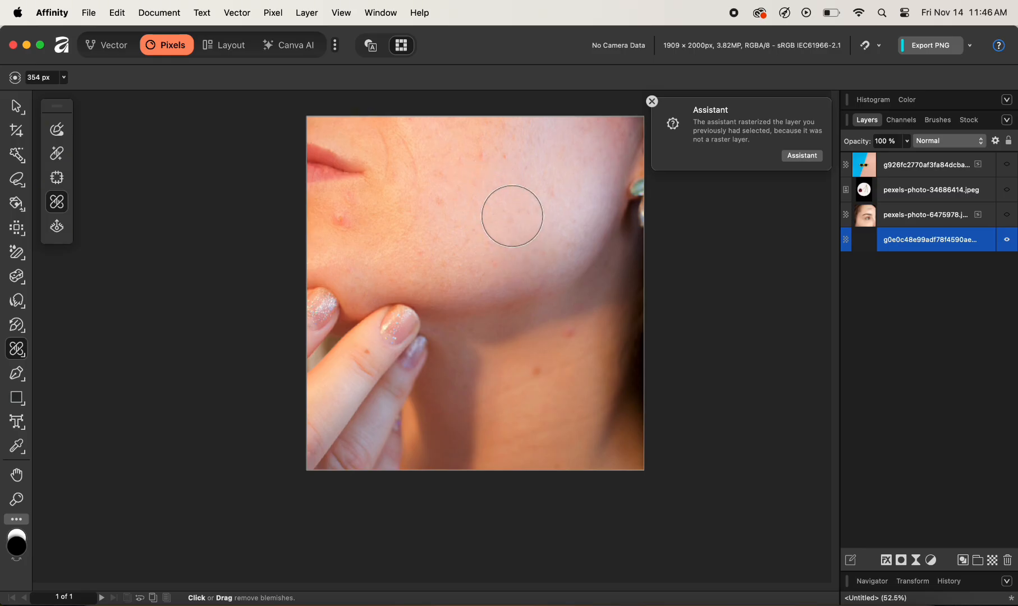
{"action": "key", "text": "super+z"}
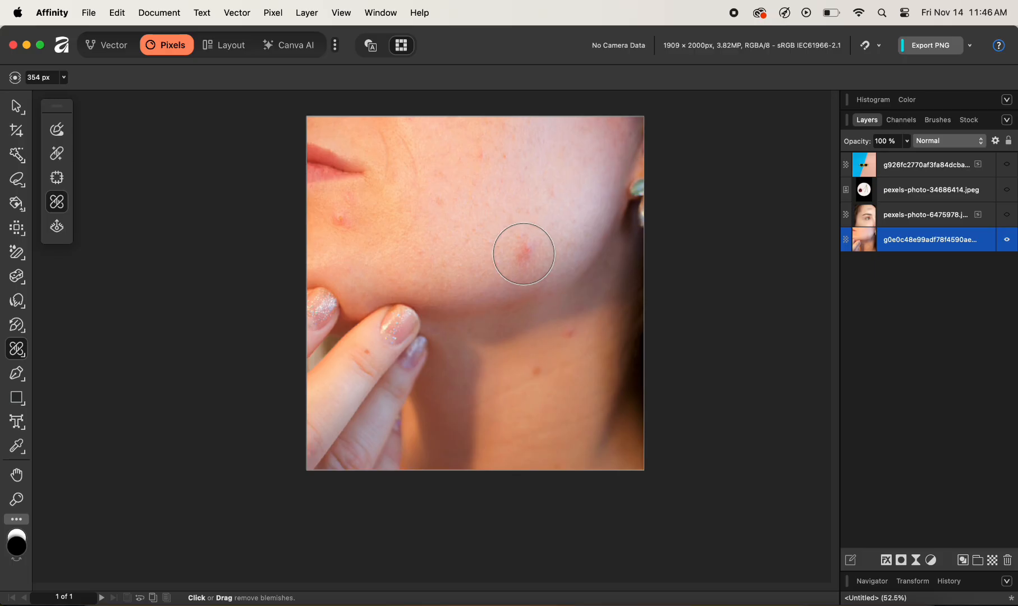
- Remove the red blemish on the jaw with the Blemish Removal Tool, keeping that tool active
{"action": "left_click", "coordinate": [524, 254]}
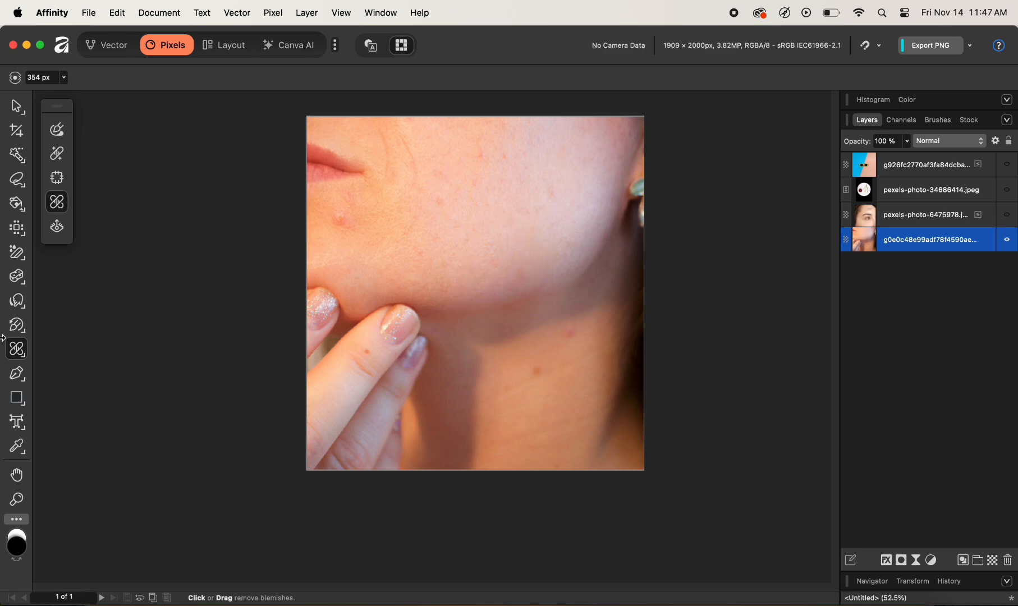
{"action": "left_click", "coordinate": [17, 349]}
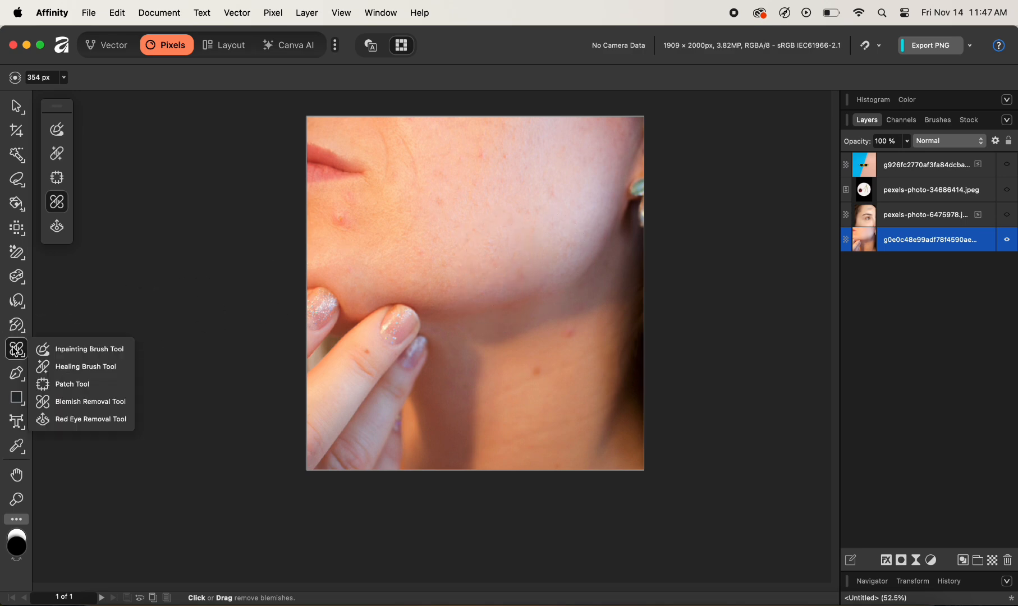
{"action": "left_click", "coordinate": [95, 402]}
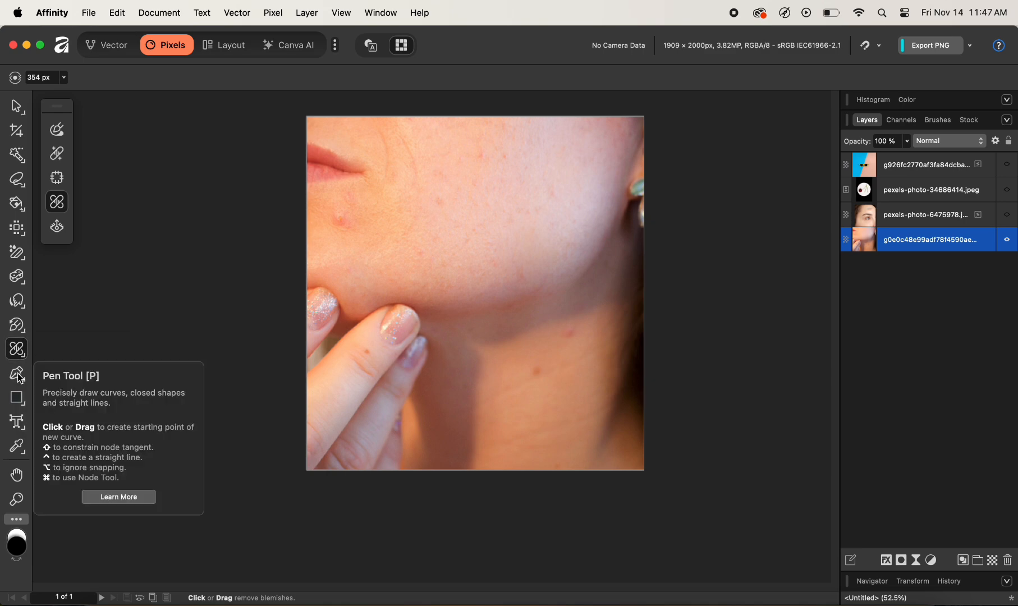
- Draw a closed four-sided straight-edged shape on the cheek with the Pen Tool
{"action": "left_click", "coordinate": [17, 373]}
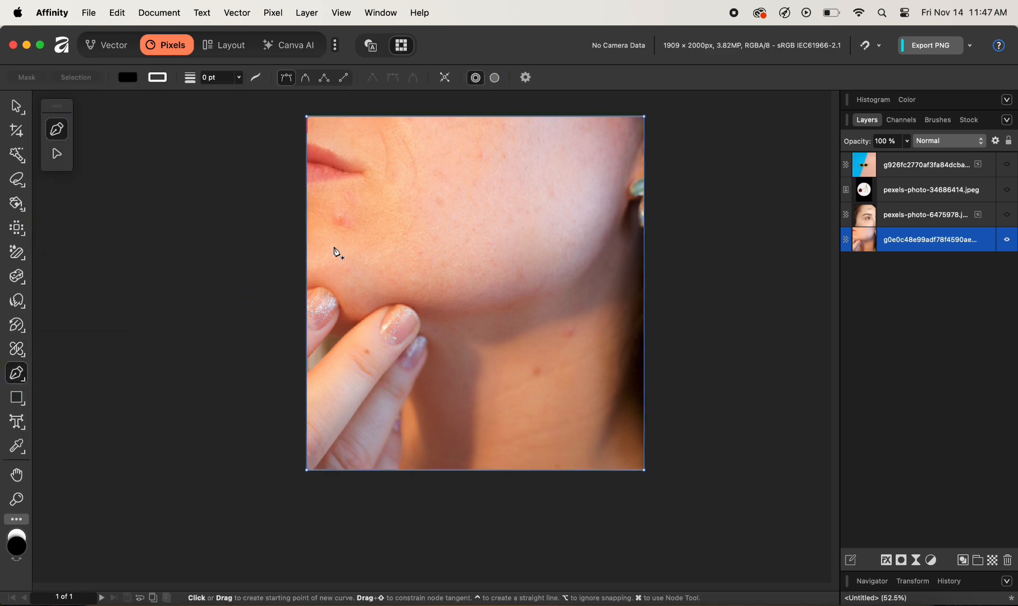
{"action": "left_click", "coordinate": [392, 207]}
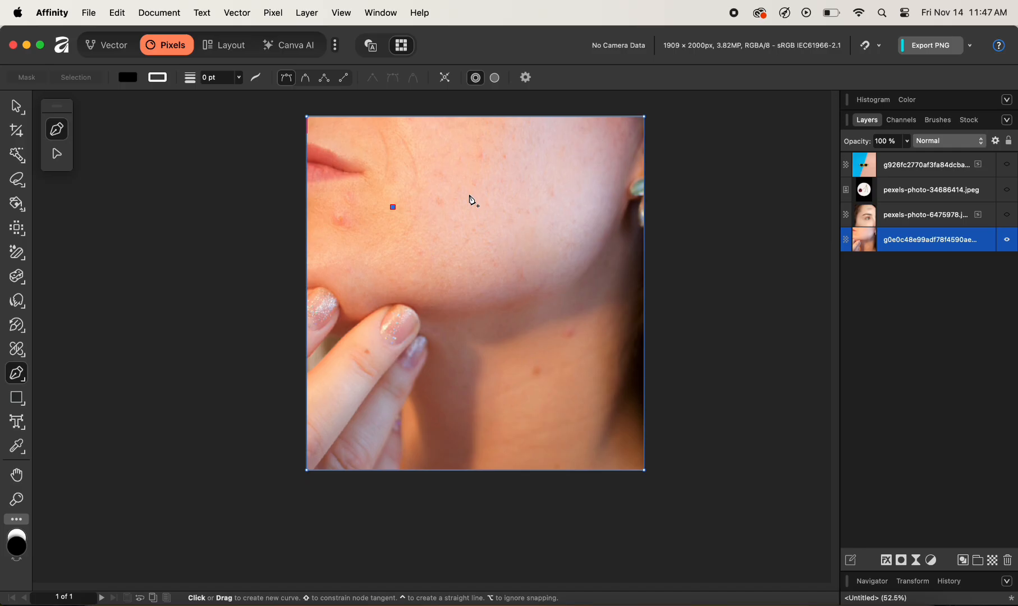
{"action": "left_click", "coordinate": [515, 189]}
{"action": "left_click", "coordinate": [526, 257]}
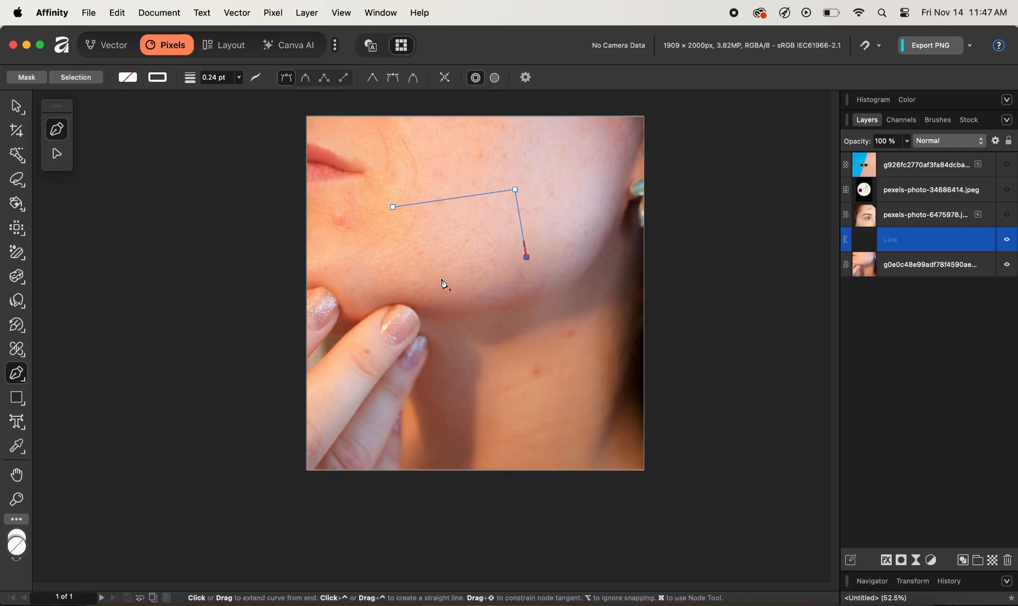
{"action": "left_click", "coordinate": [417, 283]}
{"action": "left_click", "coordinate": [394, 207]}
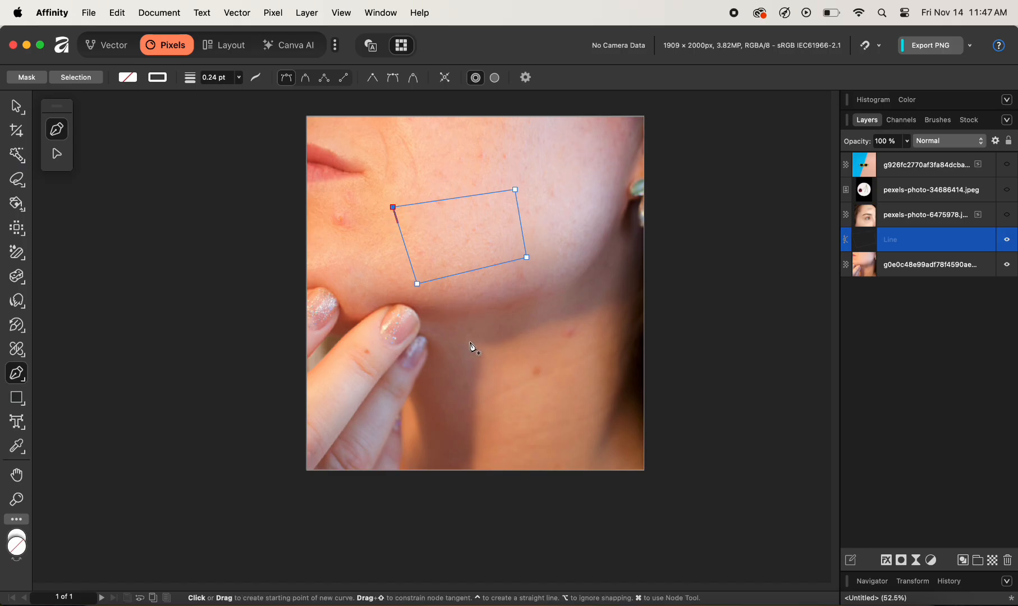
- Draw a closed wavy curve with smooth nodes along the jawline and upper neck, starting at the fingertips
{"action": "left_click", "coordinate": [414, 339]}
{"action": "left_click_drag", "start_coordinate": [479, 311], "coordinate": [534, 351]}
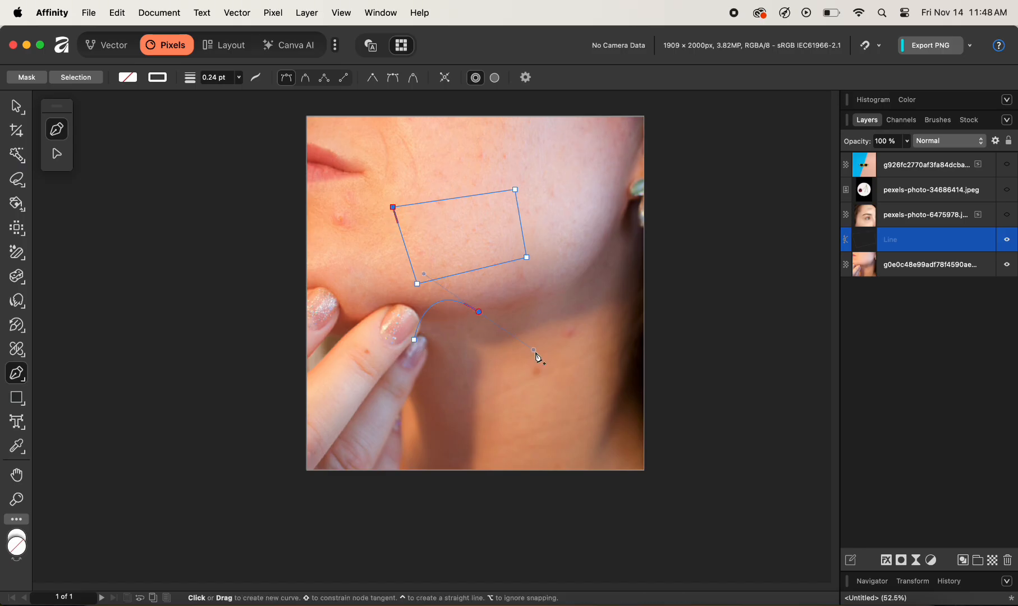
{"action": "left_click_drag", "start_coordinate": [551, 306], "coordinate": [566, 255]}
{"action": "left_click_drag", "start_coordinate": [591, 310], "coordinate": [508, 390]}
{"action": "left_click_drag", "start_coordinate": [462, 345], "coordinate": [436, 394]}
{"action": "left_click", "coordinate": [414, 340]}
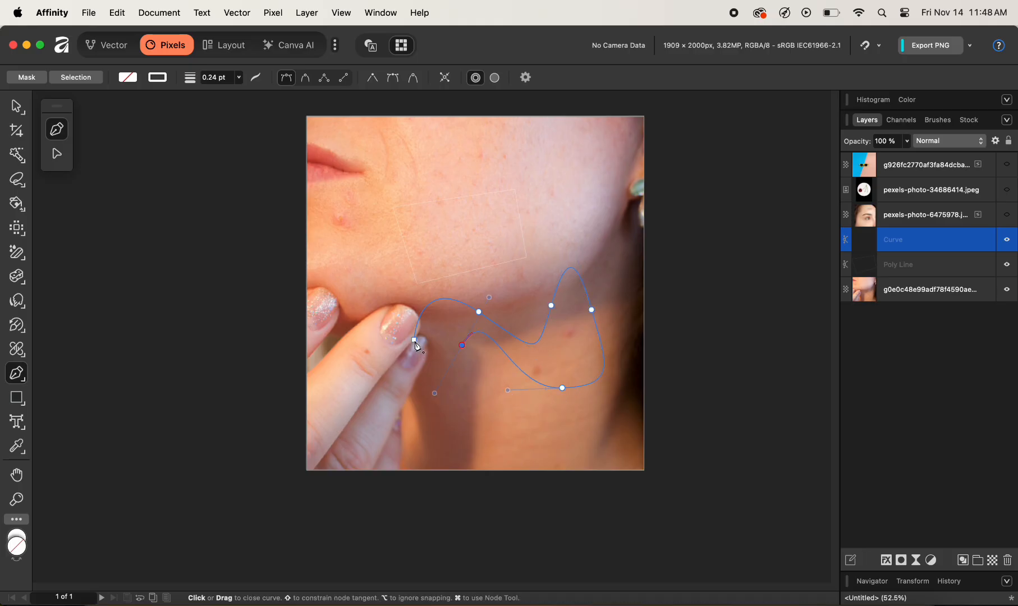
- Draw a second closed, irregular smooth curve across the lower neck and fingers
{"action": "left_click", "coordinate": [488, 388]}
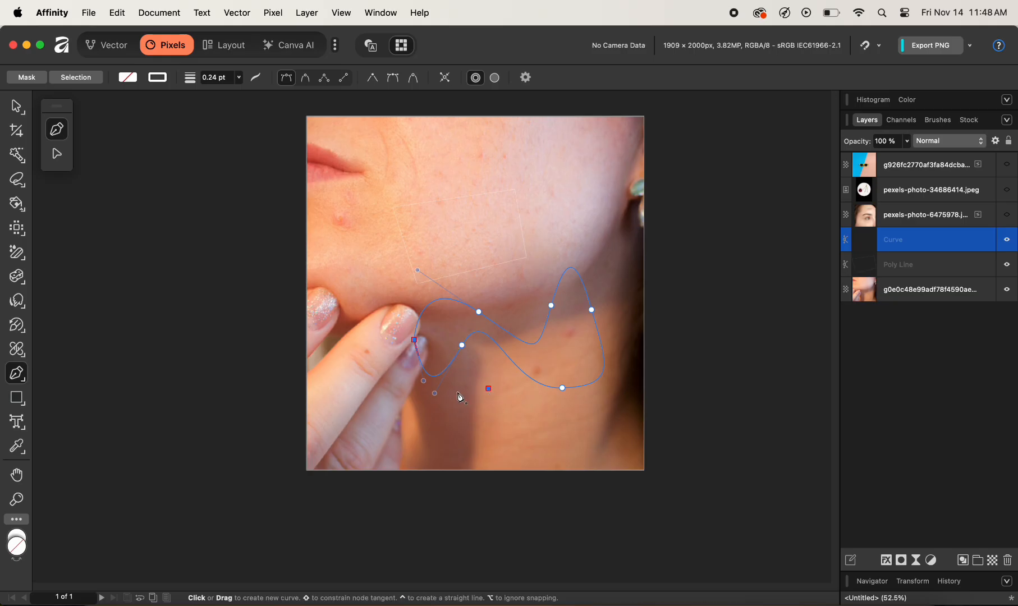
{"action": "left_click_drag", "start_coordinate": [457, 390], "coordinate": [471, 426]}
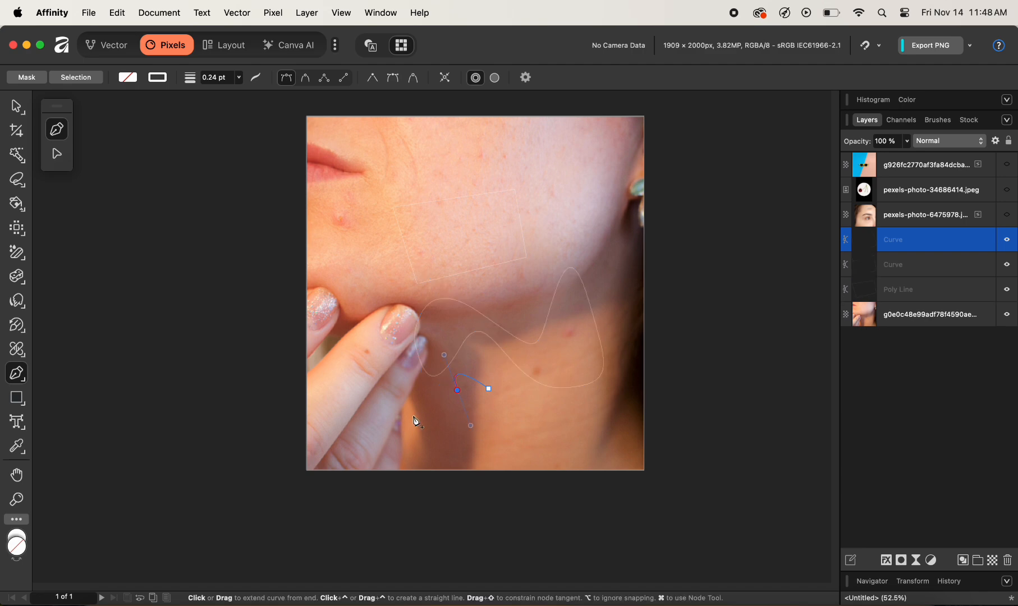
{"action": "left_click_drag", "start_coordinate": [415, 407], "coordinate": [381, 387]}
{"action": "left_click_drag", "start_coordinate": [402, 446], "coordinate": [550, 441]}
{"action": "left_click_drag", "start_coordinate": [536, 387], "coordinate": [519, 380]}
{"action": "left_click", "coordinate": [489, 388]}
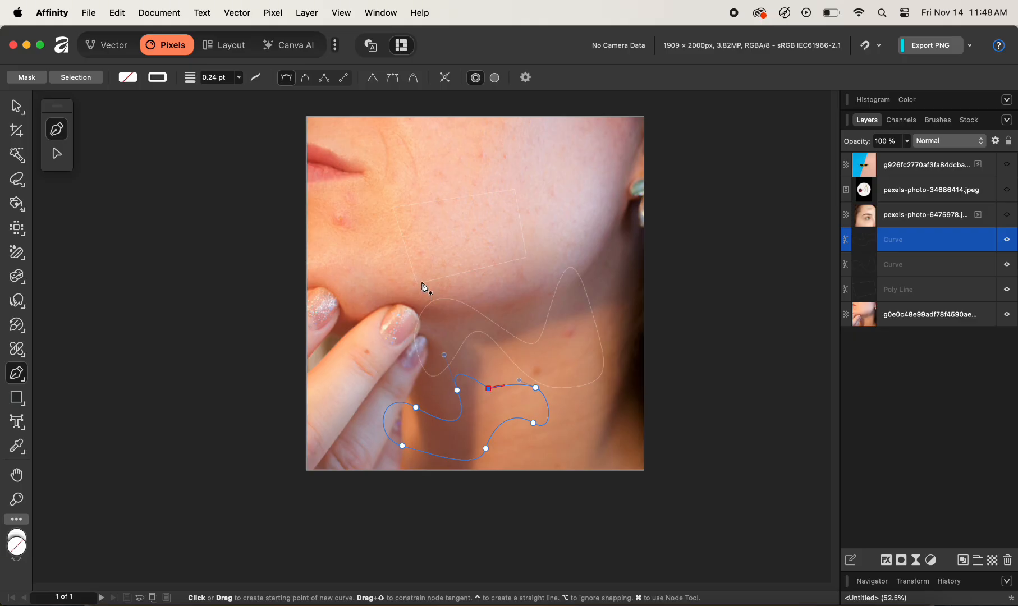
- Reshape the lower neck curve with the Node Tool by moving its upper-left, left and bottom nodes
{"action": "left_click", "coordinate": [26, 378]}
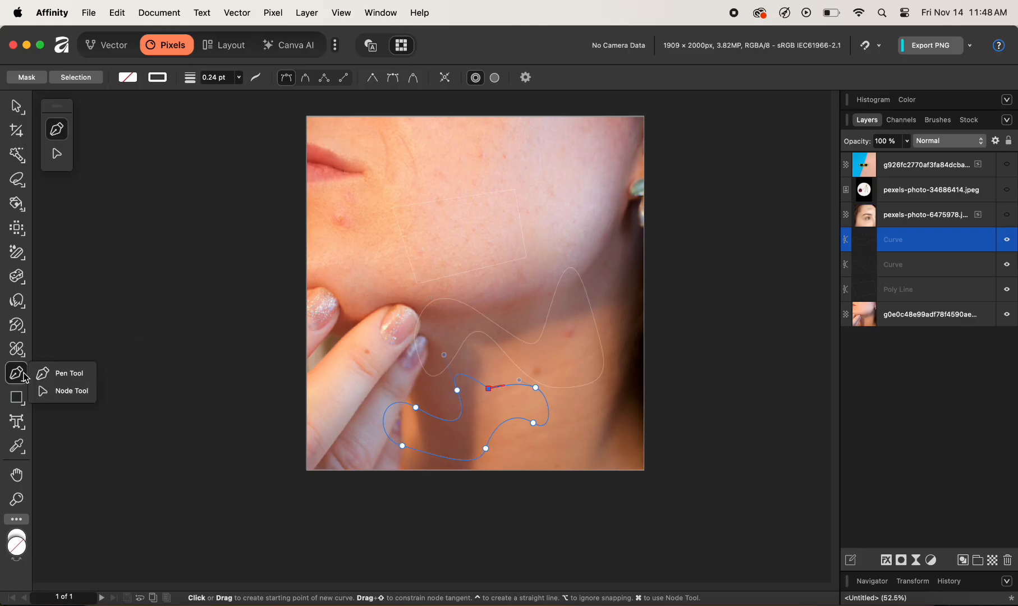
{"action": "left_click", "coordinate": [62, 391]}
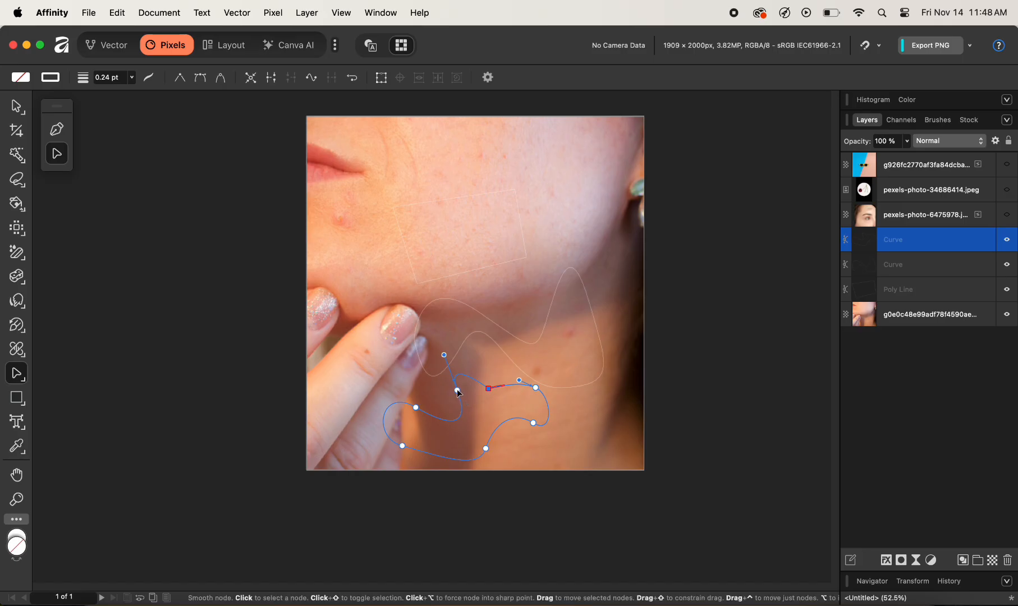
{"action": "left_click_drag", "start_coordinate": [458, 391], "coordinate": [434, 363]}
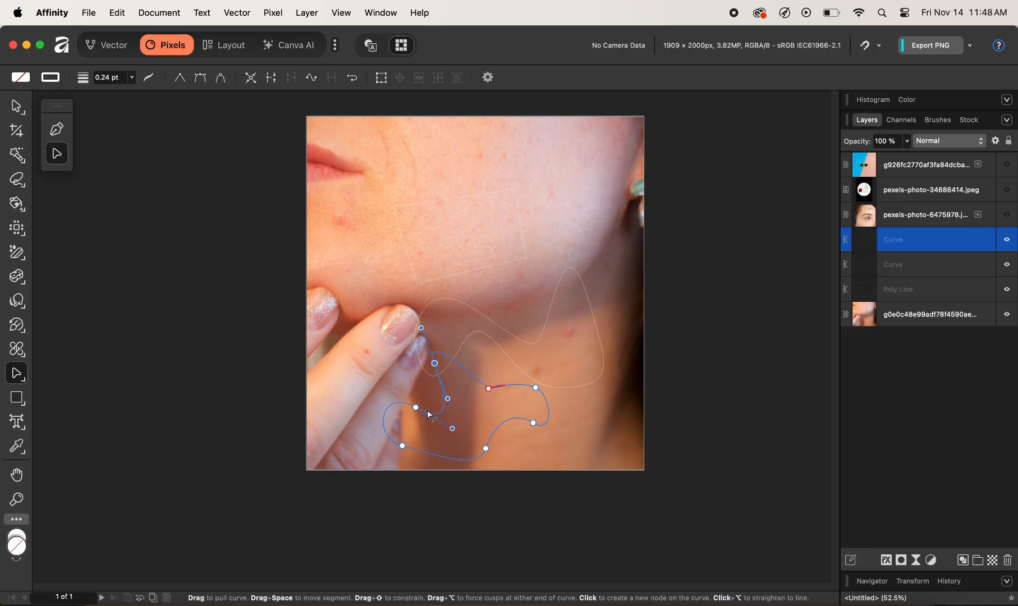
{"action": "left_click_drag", "start_coordinate": [416, 408], "coordinate": [404, 456]}
{"action": "left_click_drag", "start_coordinate": [486, 449], "coordinate": [476, 414]}
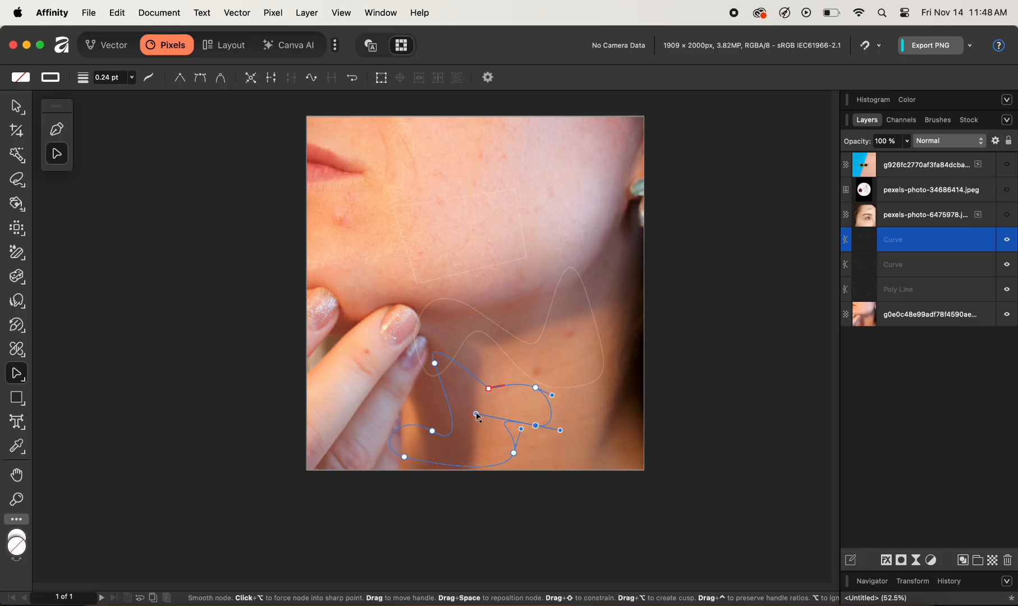
- Adjust the handles and upper-right node of the lower neck curve, converting that node to a sharp corner and back to smooth
{"action": "left_click_drag", "start_coordinate": [560, 430], "coordinate": [580, 454]}
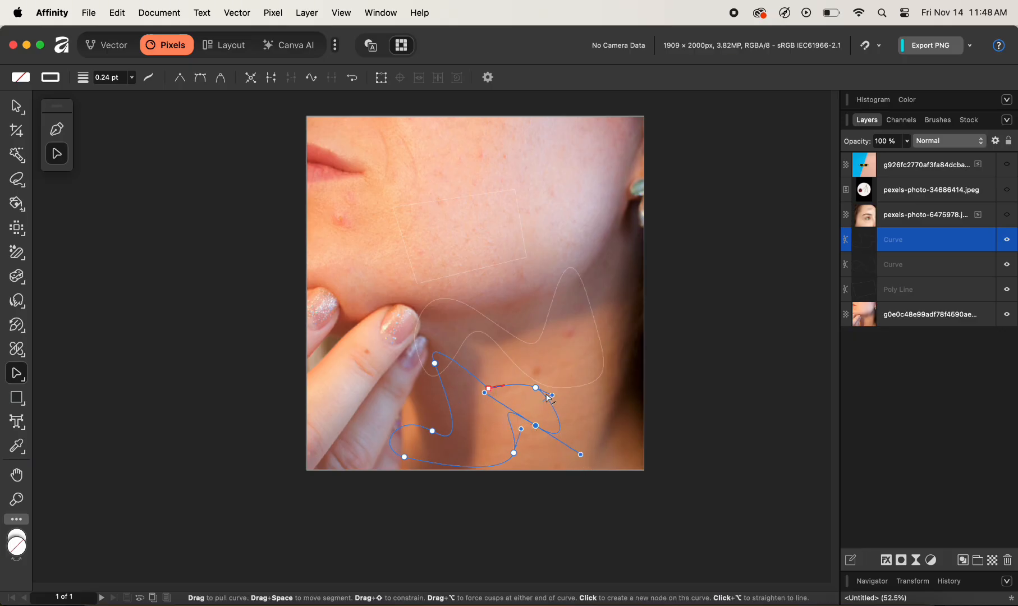
{"action": "left_click_drag", "start_coordinate": [535, 387], "coordinate": [585, 362]}
{"action": "left_click_drag", "start_coordinate": [503, 364], "coordinate": [476, 371]}
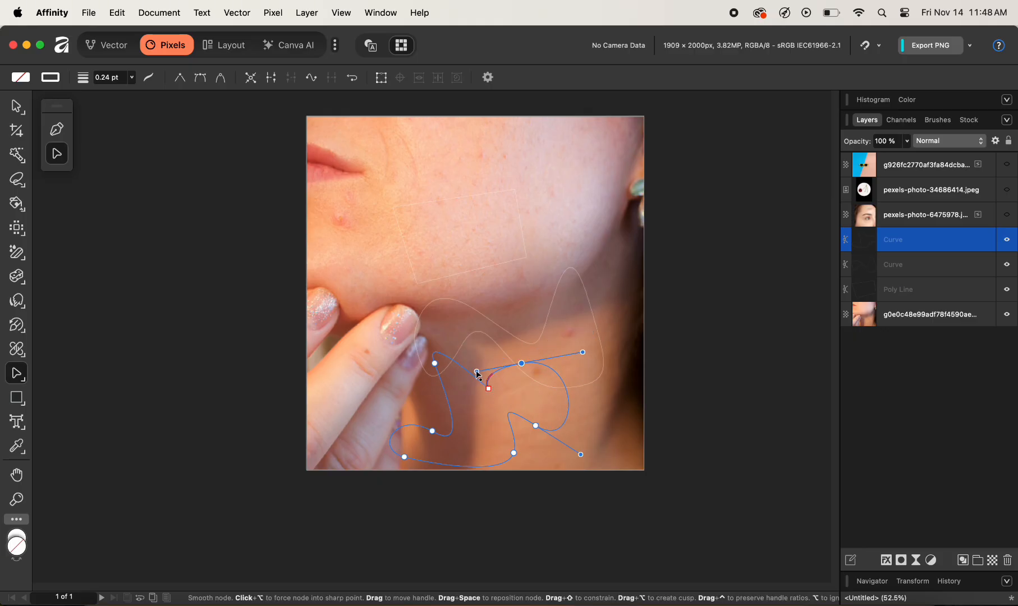
{"action": "left_click", "coordinate": [522, 364], "text": "alt"}
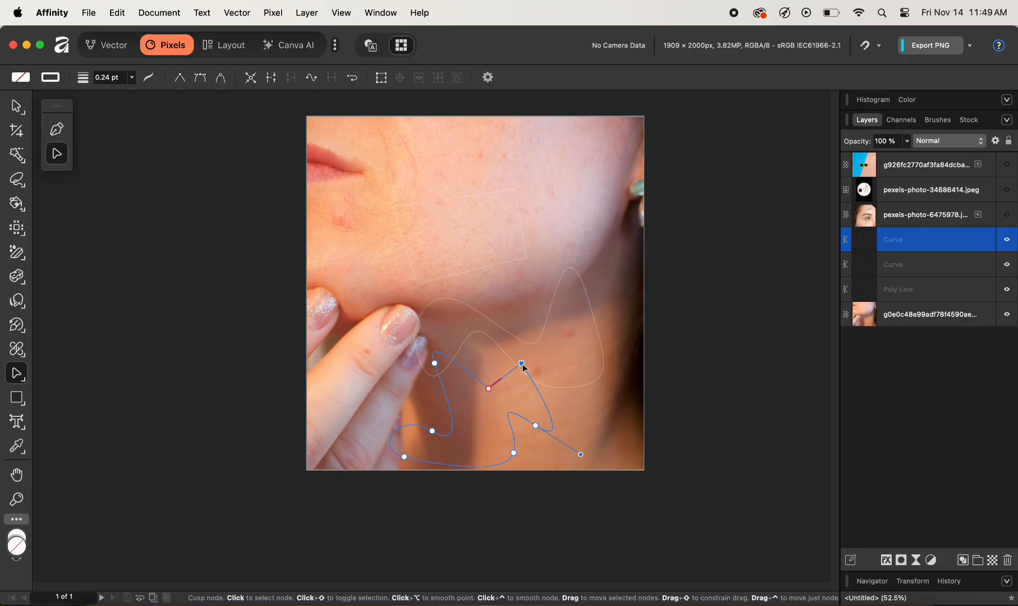
{"action": "left_click", "coordinate": [522, 364], "text": "alt"}
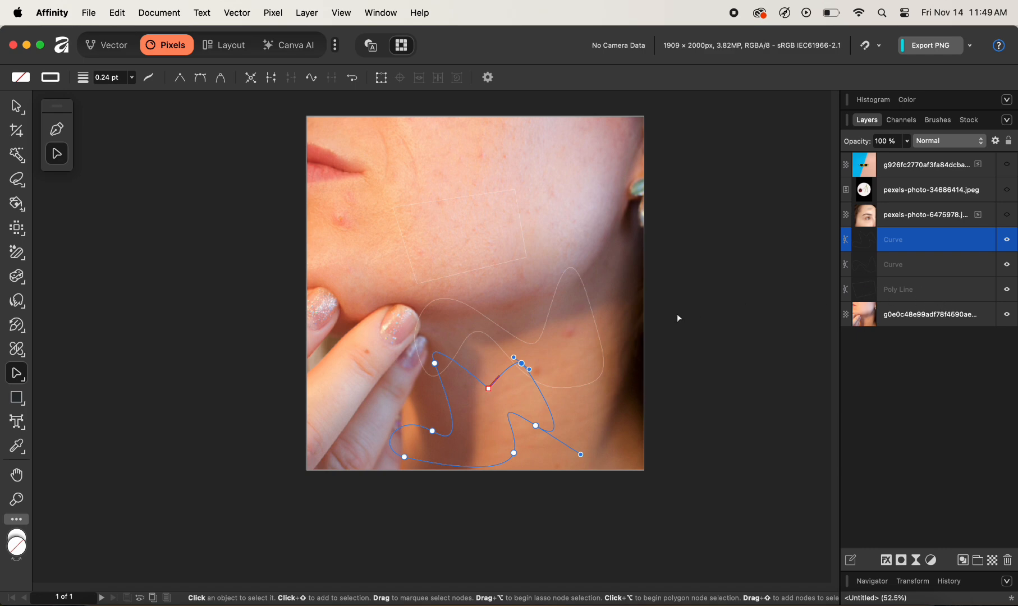
- Delete the four-sided shape and both curves drawn over the chin photo
{"action": "left_click", "coordinate": [936, 291], "text": "shift"}
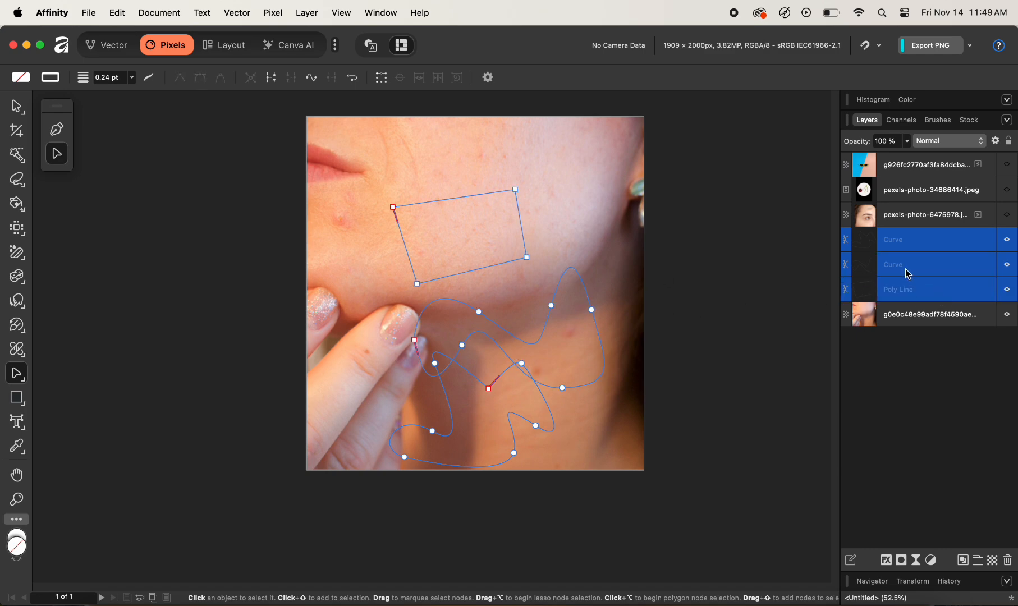
{"action": "key", "text": "Delete"}
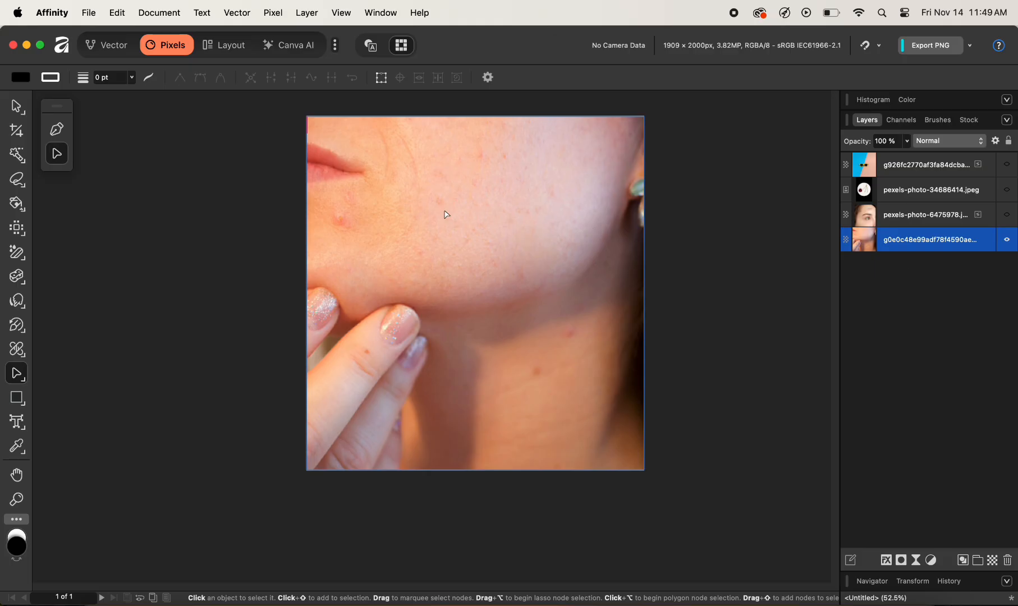
- Draw a five-sided square star over the middle of the photo with the bright green fill 00FF3F
{"action": "left_click", "coordinate": [22, 402]}
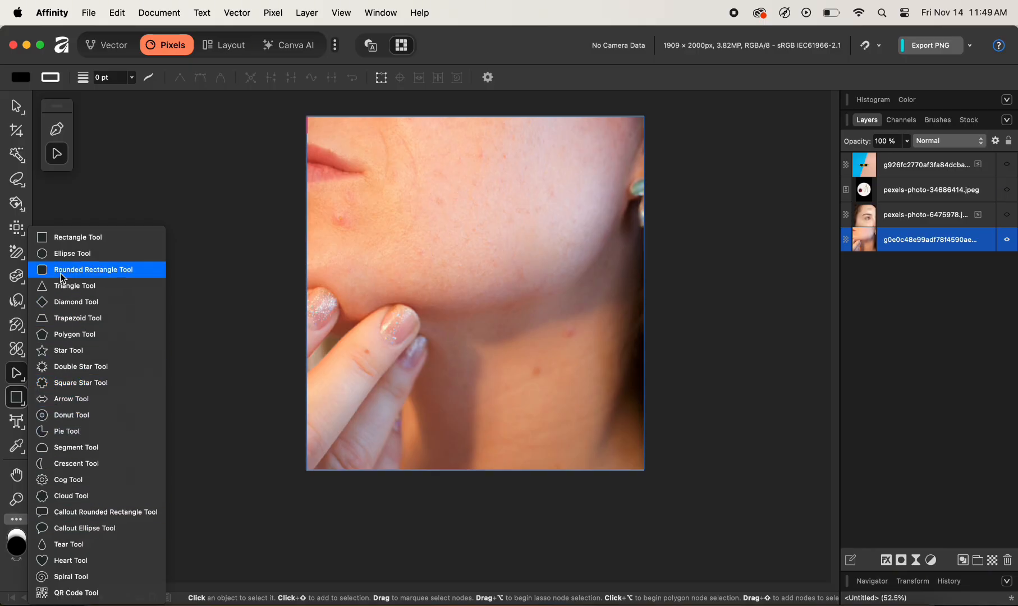
{"action": "left_click", "coordinate": [75, 383]}
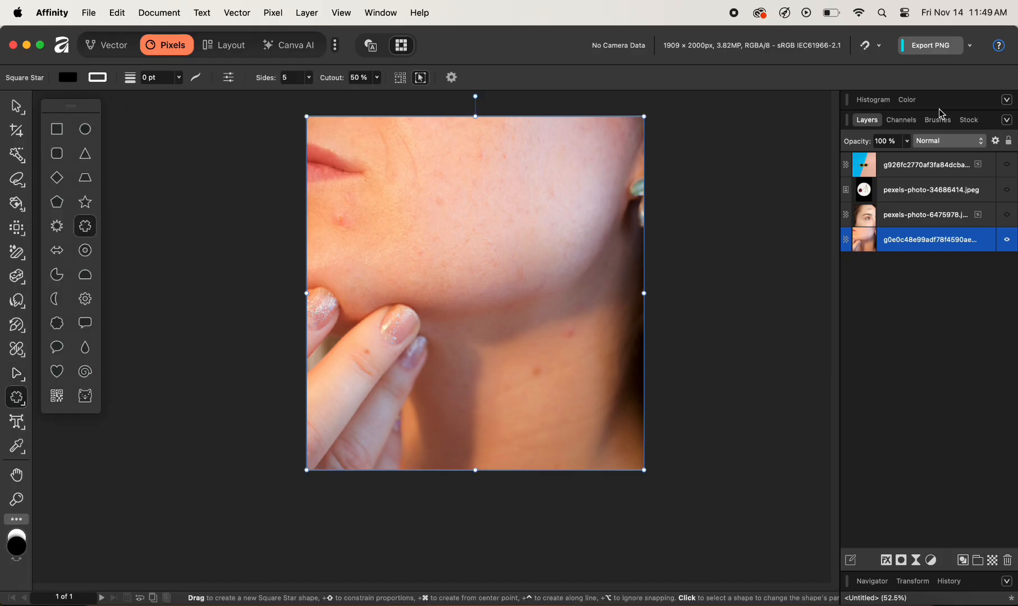
{"action": "left_click", "coordinate": [909, 100]}
{"action": "left_click_drag", "start_coordinate": [894, 212], "coordinate": [901, 208]}
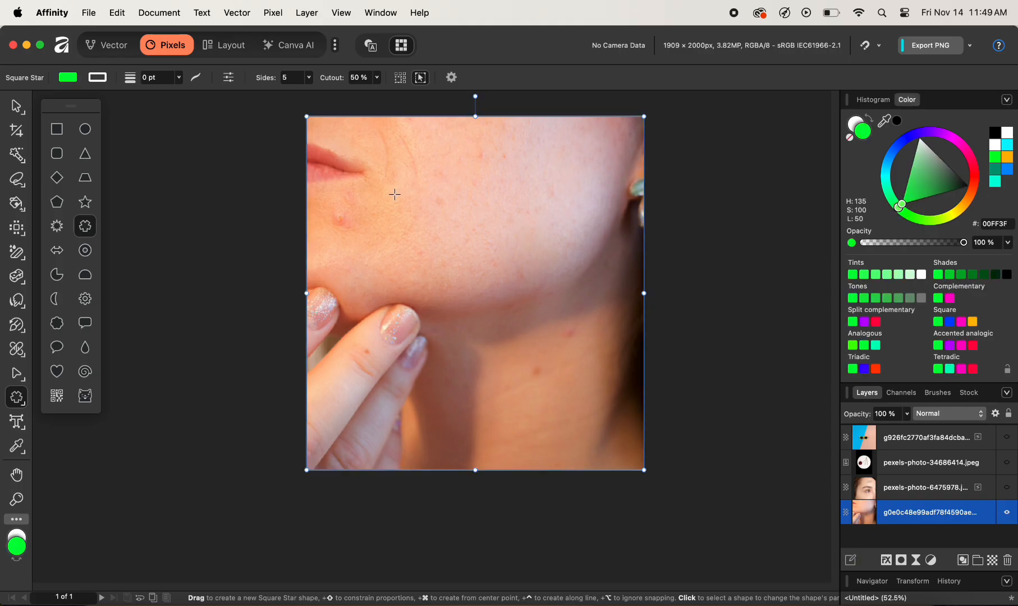
{"action": "left_click_drag", "start_coordinate": [395, 195], "coordinate": [561, 361]}
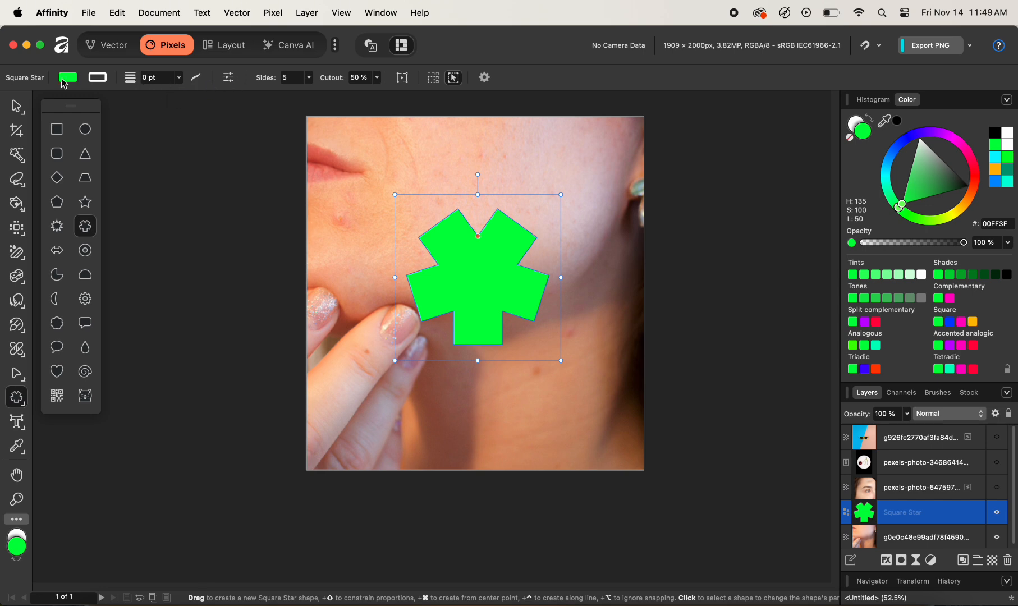
- Give the square star a blue 0024FF stroke with a width of 5 pt
{"action": "left_click", "coordinate": [99, 78]}
{"action": "left_click_drag", "start_coordinate": [160, 197], "coordinate": [168, 133]}
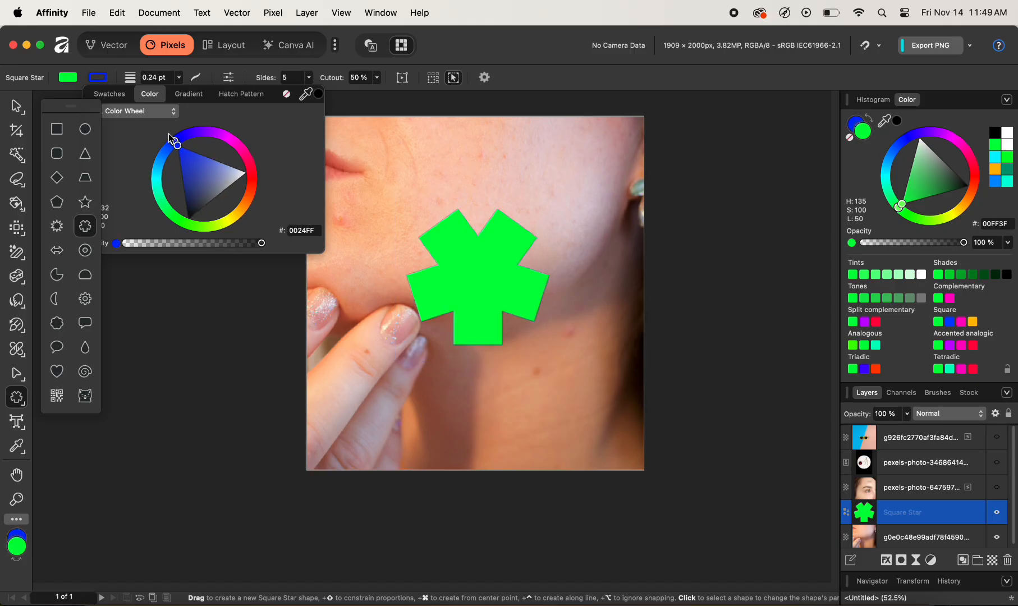
{"action": "left_click", "coordinate": [156, 78]}
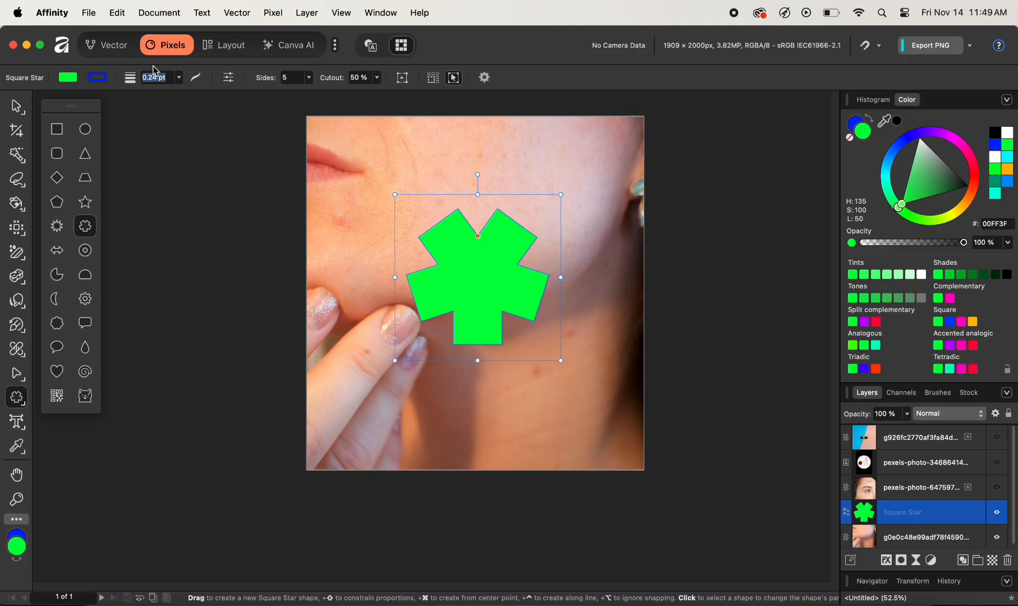
{"action": "type", "text": "5"}
{"action": "key", "text": "Return"}
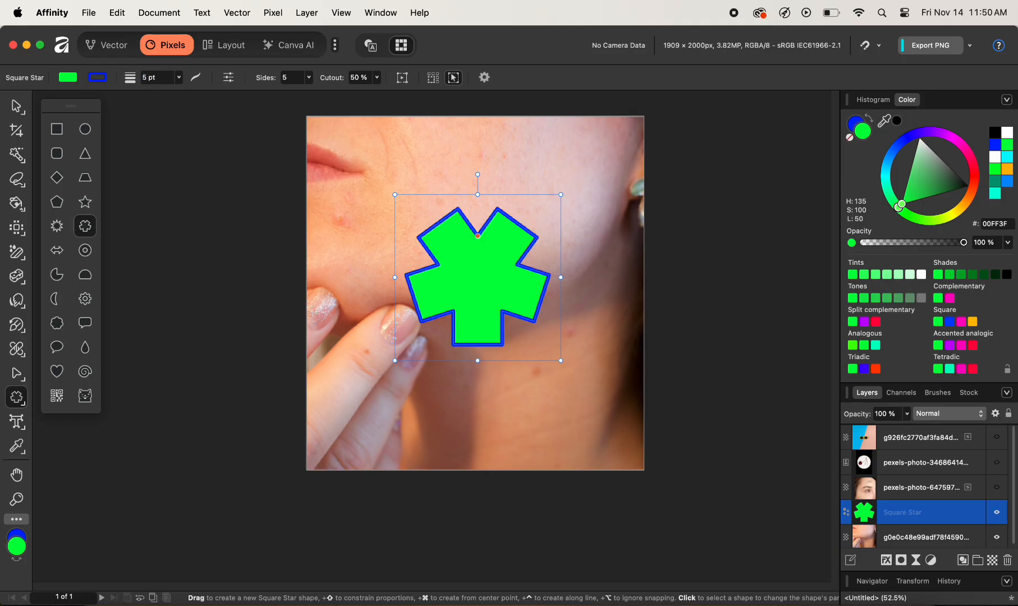
{"action": "left_click", "coordinate": [196, 79]}
{"action": "mouse_move", "coordinate": [267, 83]}
{"action": "left_mouse_down"}
{"action": "mouse_move", "coordinate": [278, 84]}
{"action": "mouse_move", "coordinate": [267, 85]}
{"action": "left_mouse_up"}
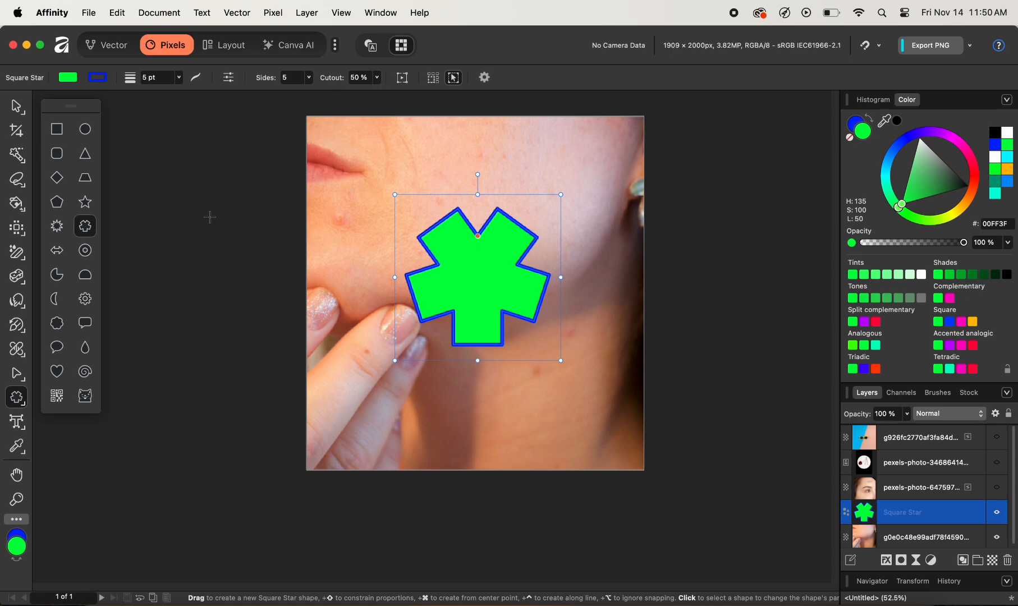
- Delete the square star and collapse the colour controls
{"action": "left_click", "coordinate": [16, 107]}
{"action": "key", "text": "Delete"}
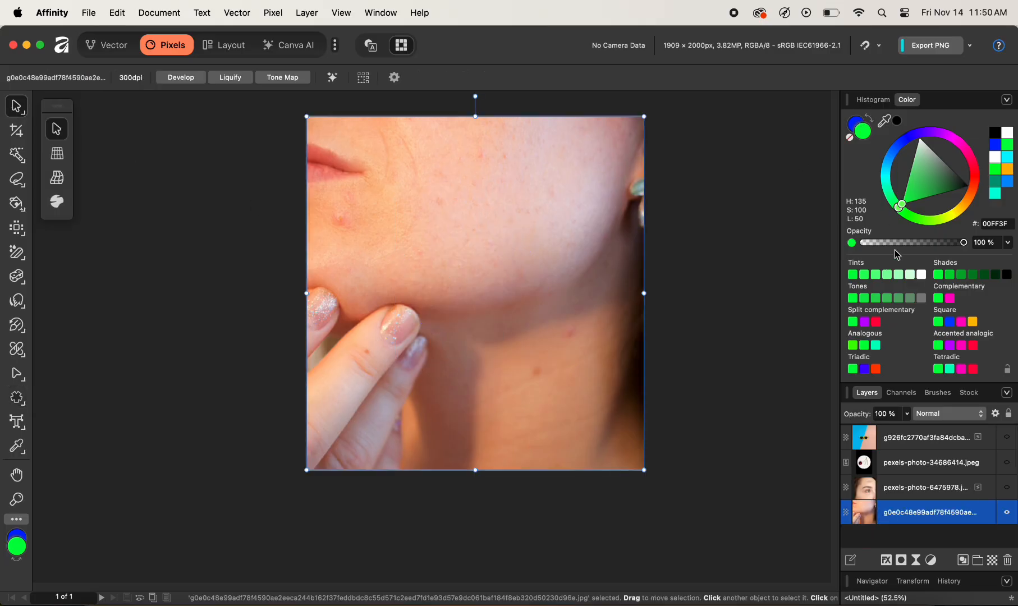
{"action": "left_click", "coordinate": [907, 106]}
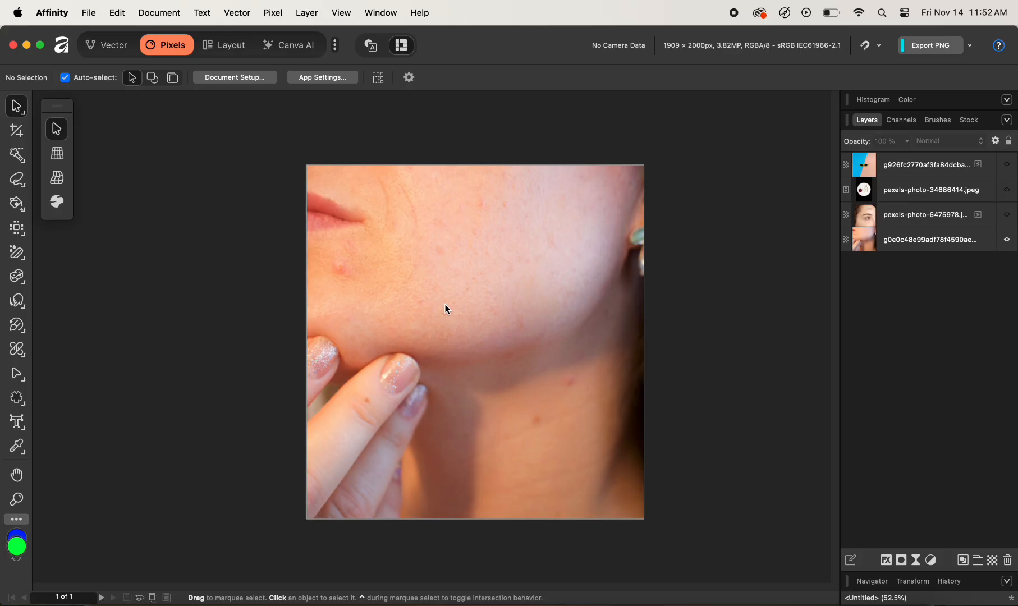
- Add the artistic text "Hello!" on the cheek of the chin photo
{"action": "left_click", "coordinate": [20, 426]}
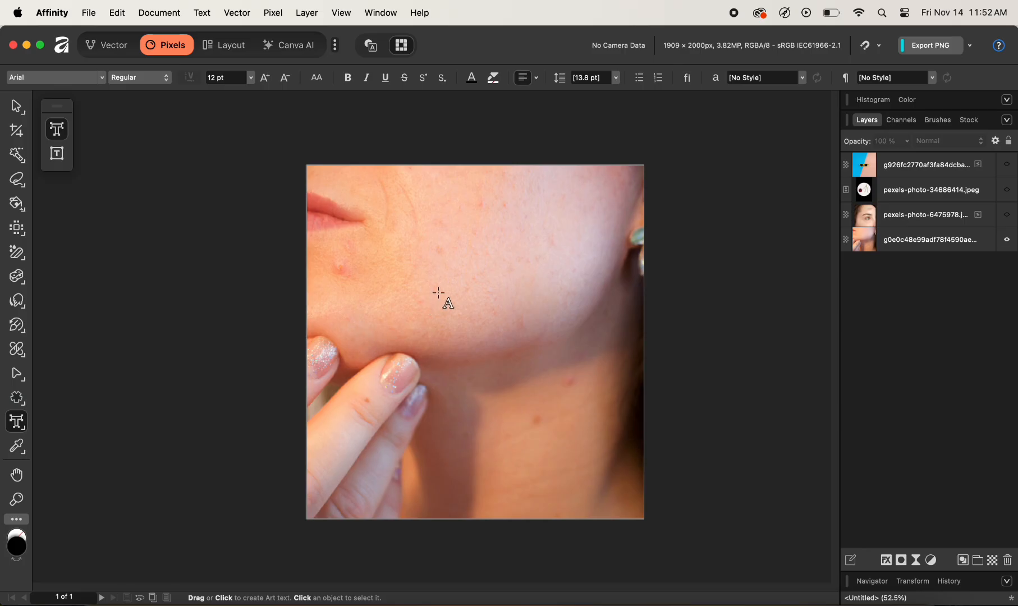
{"action": "left_click", "coordinate": [409, 279]}
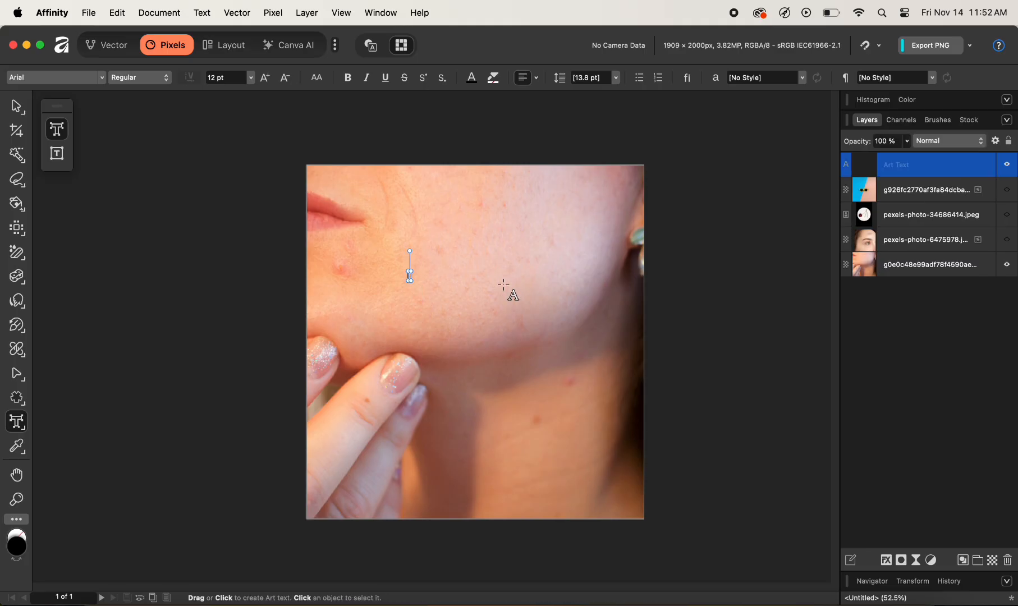
{"action": "type", "text": "Hello!"}
{"action": "key", "text": "Escape"}
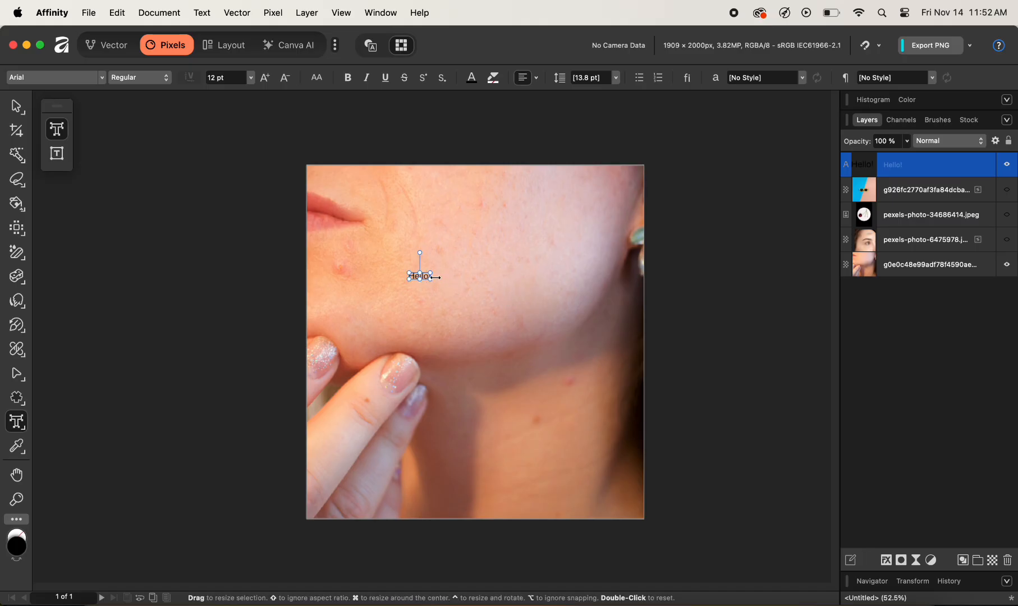
- Enlarge the "Hello!" text to a font size of 102 pt and shift it slightly down and left on the cheek
{"action": "left_click", "coordinate": [13, 111]}
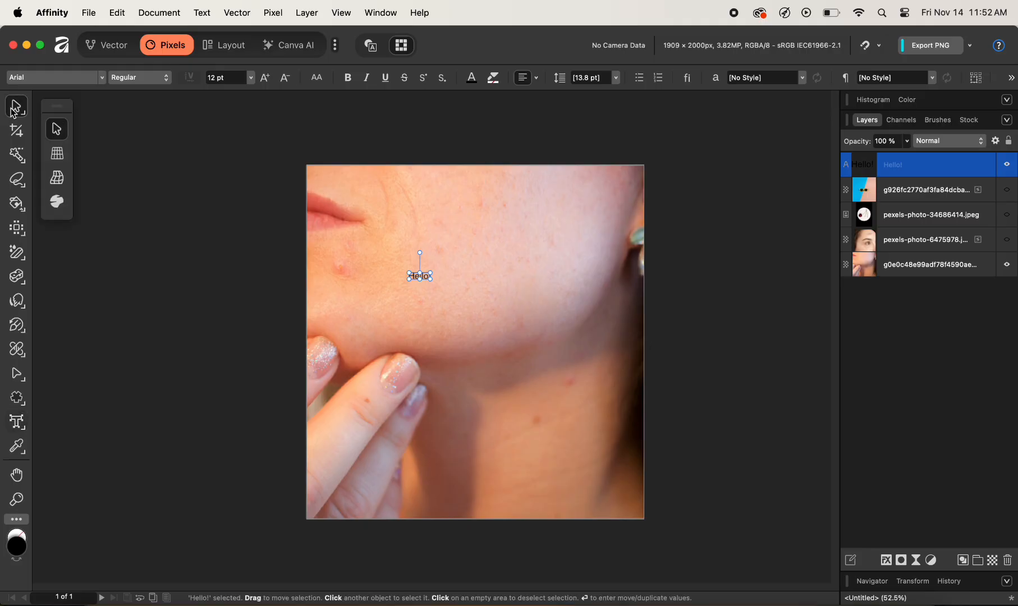
{"action": "left_click_drag", "start_coordinate": [431, 279], "coordinate": [529, 334]}
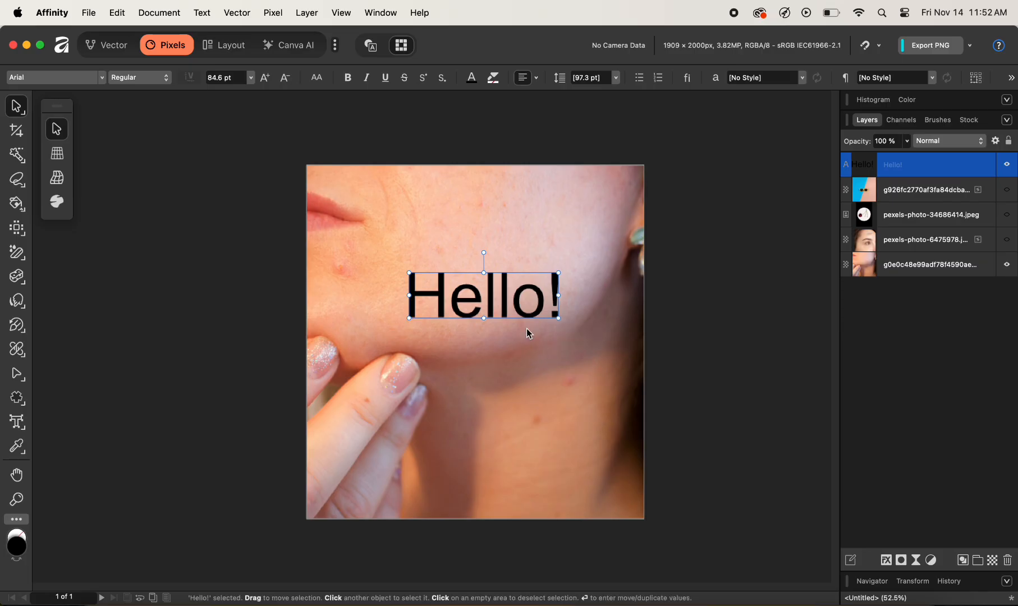
{"action": "left_click", "coordinate": [235, 78]}
{"action": "type", "text": "102"}
{"action": "key", "text": "Return"}
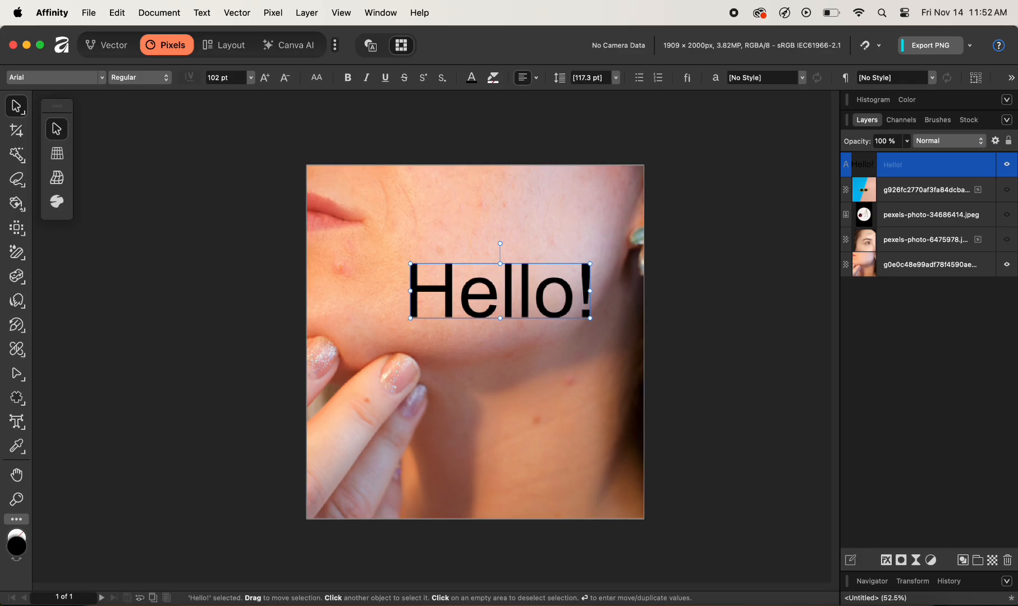
{"action": "left_click_drag", "start_coordinate": [539, 305], "coordinate": [525, 316]}
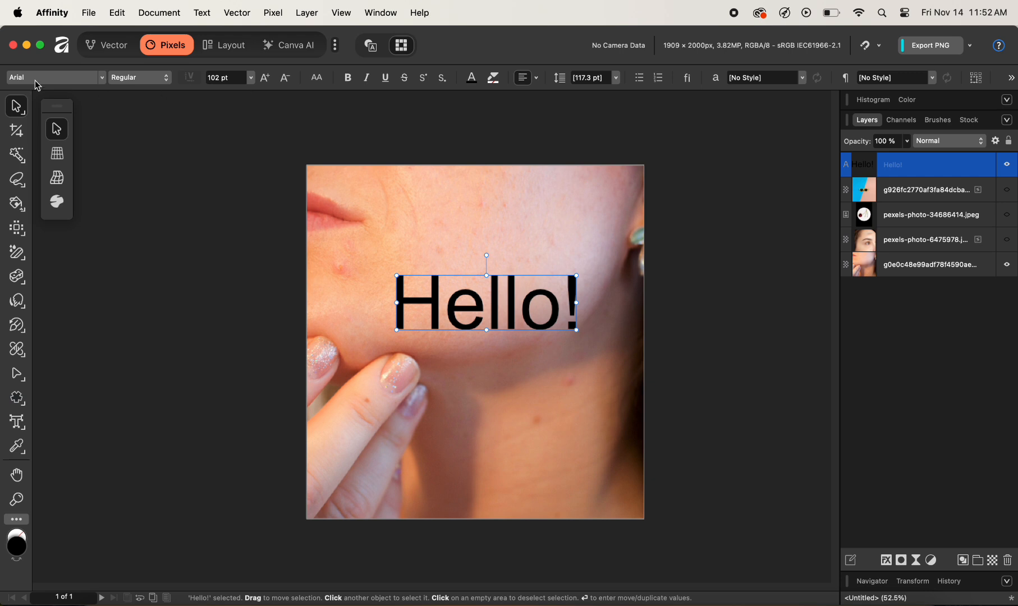
- Preview the Italic style on the "Hello!" text and look over its detailed Character settings
{"action": "left_click", "coordinate": [140, 78]}
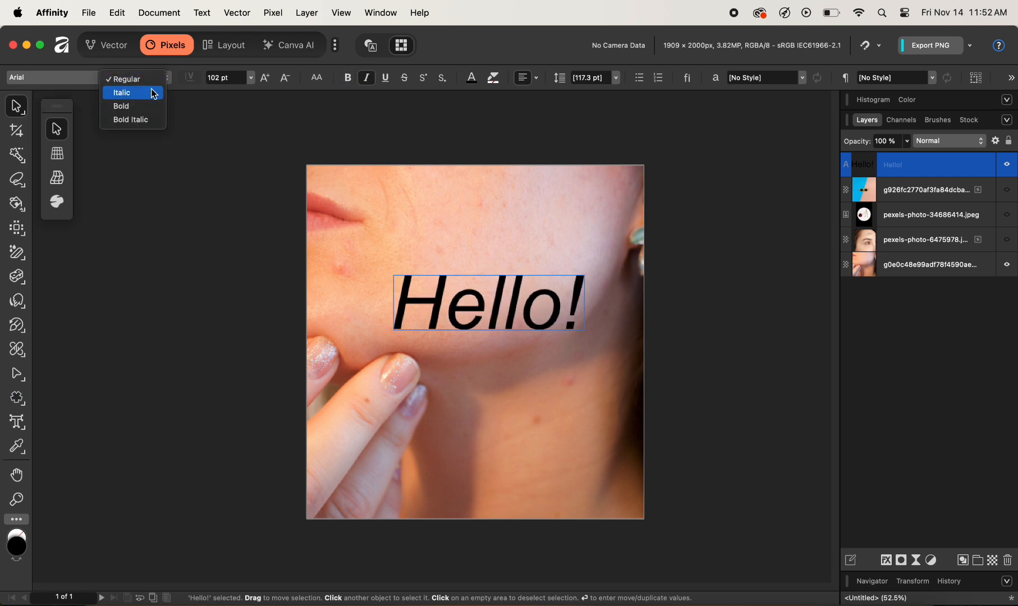
{"action": "left_click", "coordinate": [313, 137]}
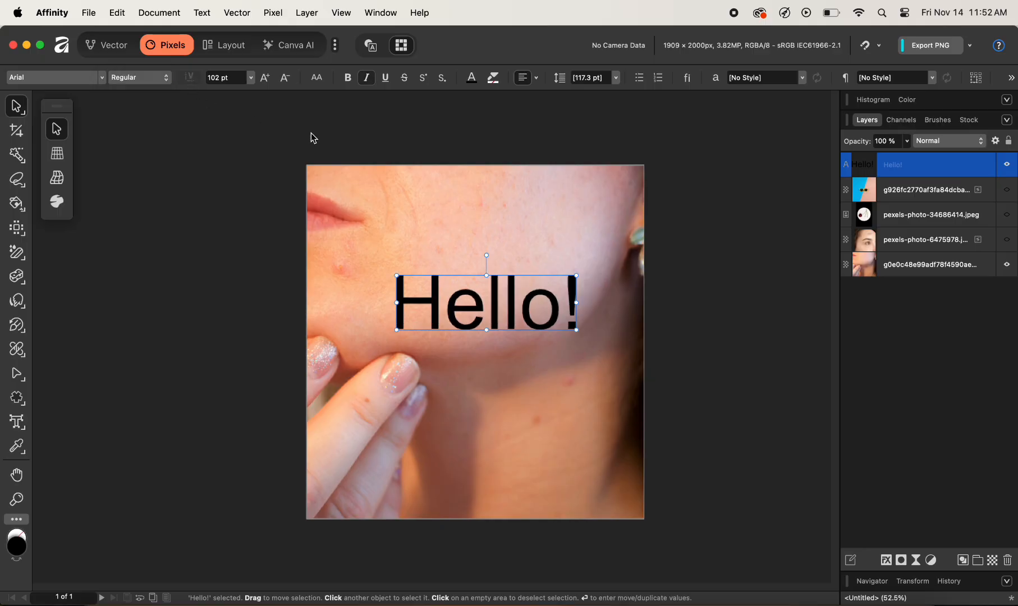
{"action": "left_click", "coordinate": [717, 80]}
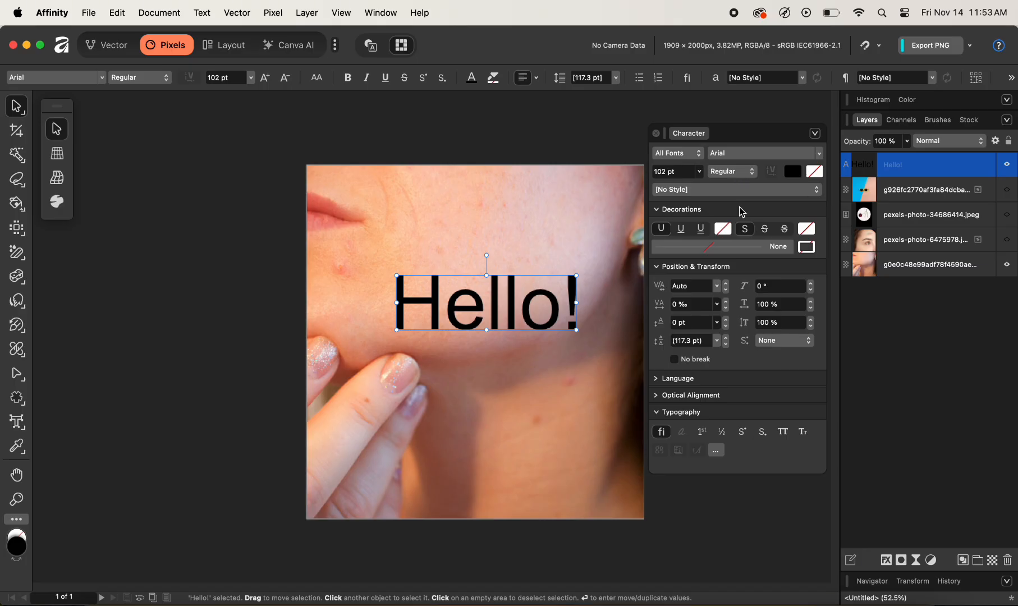
{"action": "left_click", "coordinate": [656, 135]}
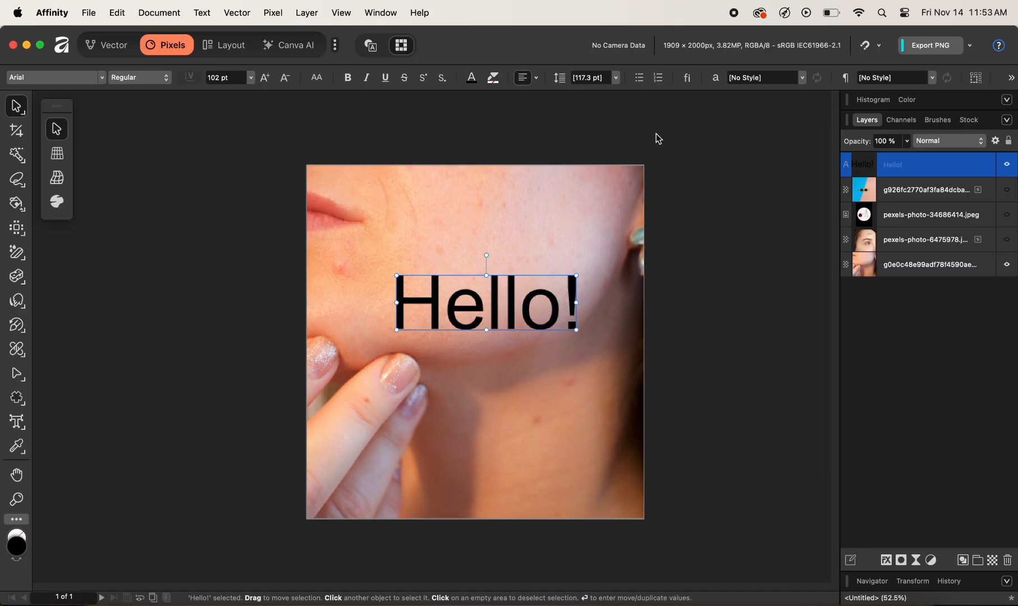
- Undo the "Hello!" text so it is removed from the chin photo, leaving nothing selected
{"action": "left_click", "coordinate": [16, 425]}
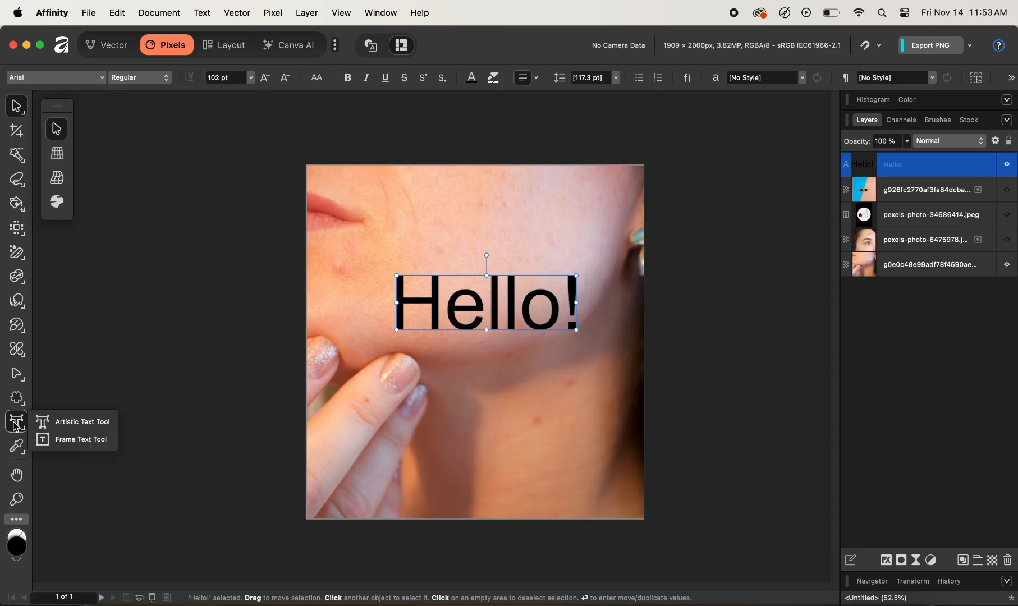
{"action": "left_click", "coordinate": [87, 441]}
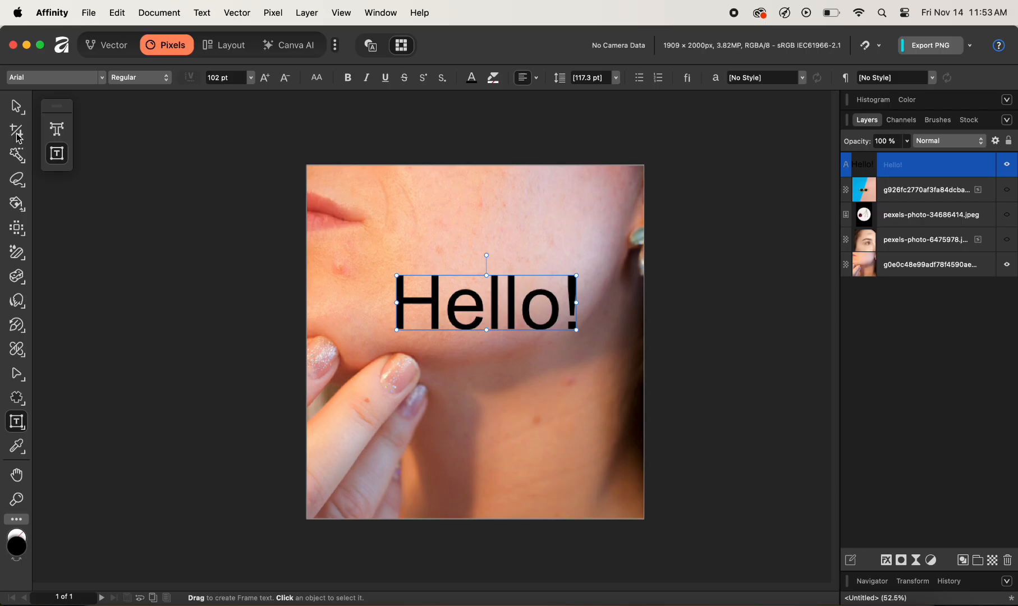
{"action": "left_click", "coordinate": [17, 108]}
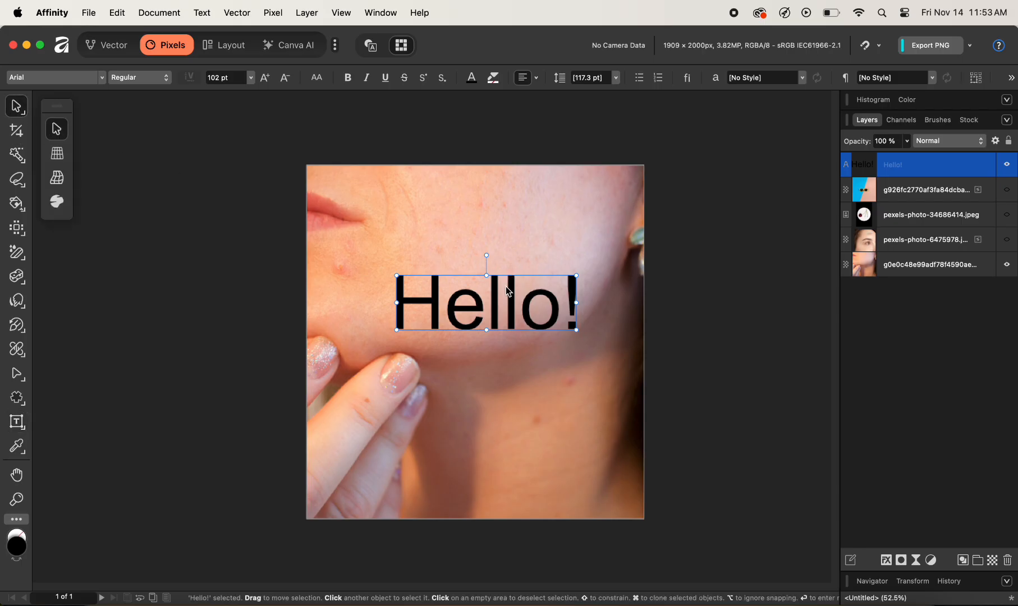
{"action": "key", "text": "super+z"}
{"action": "key", "text": "super+z"}
{"action": "left_click", "coordinate": [17, 108]}
{"action": "left_click", "coordinate": [241, 252]}
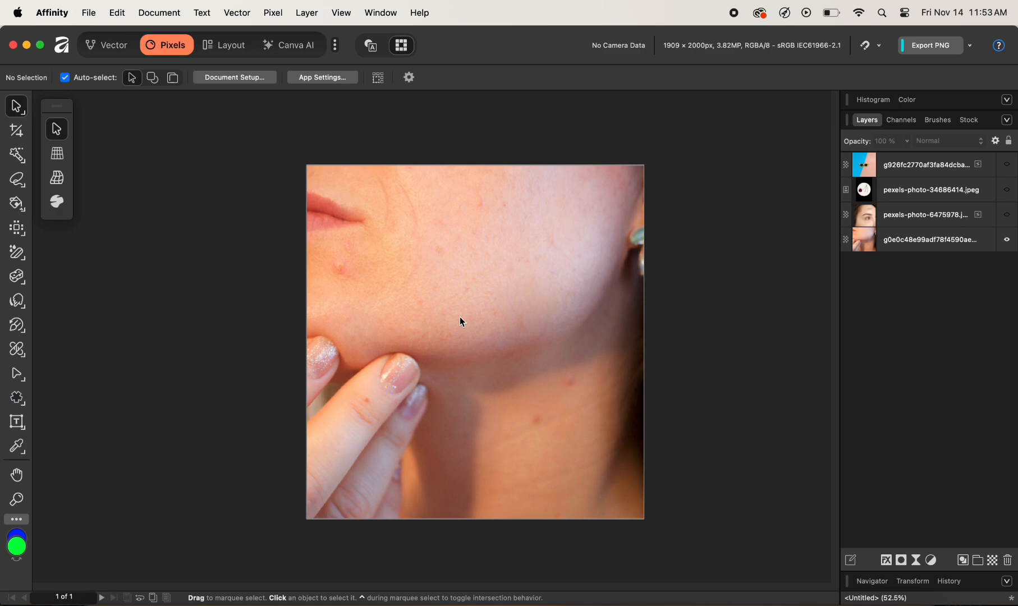
- Draw a text frame over the middle of the chin photo and fill it with filler text
{"action": "left_click", "coordinate": [24, 427]}
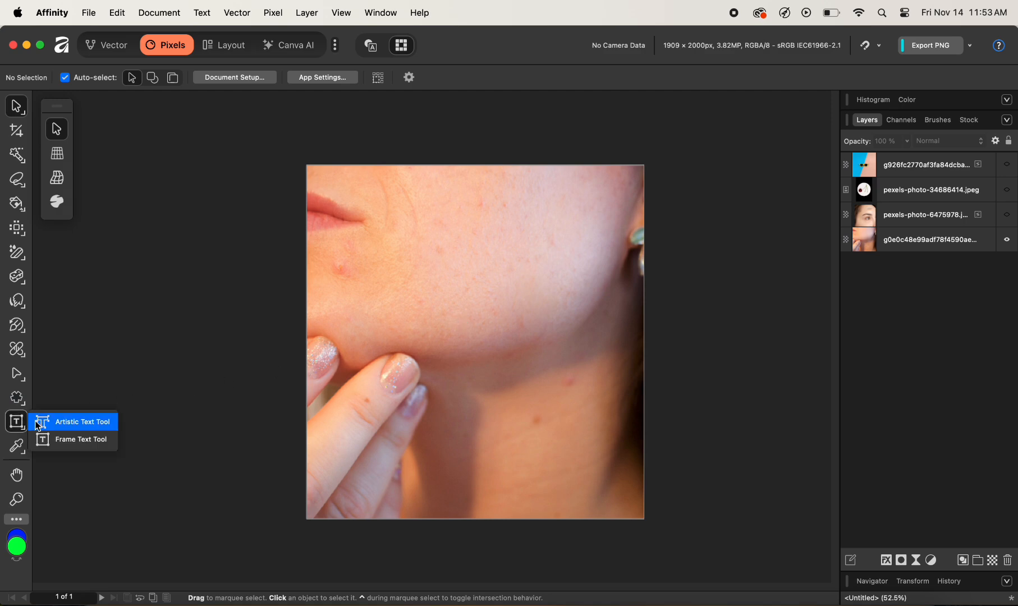
{"action": "left_click", "coordinate": [64, 443]}
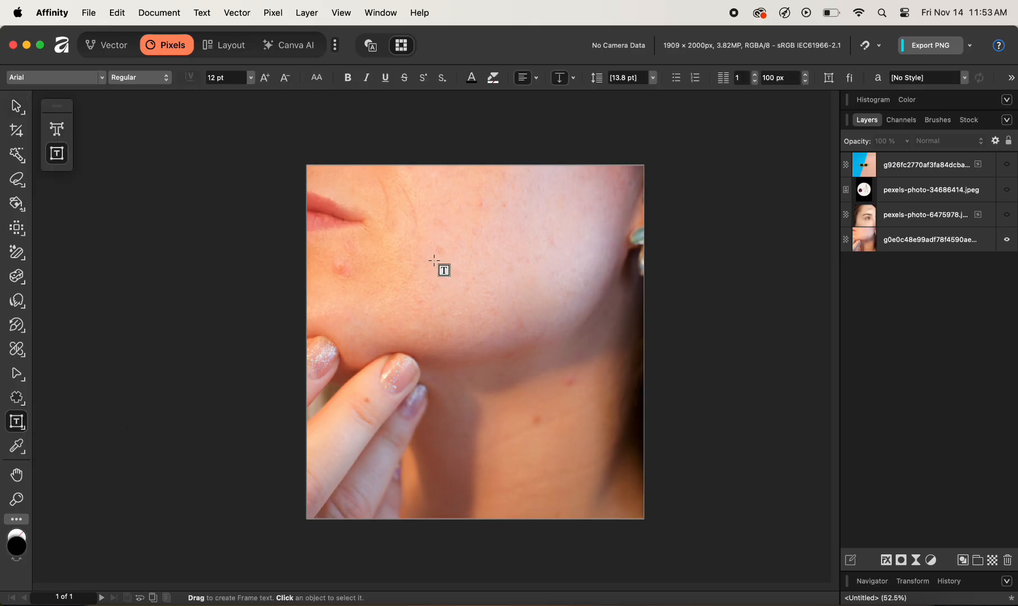
{"action": "left_click_drag", "start_coordinate": [411, 251], "coordinate": [563, 431]}
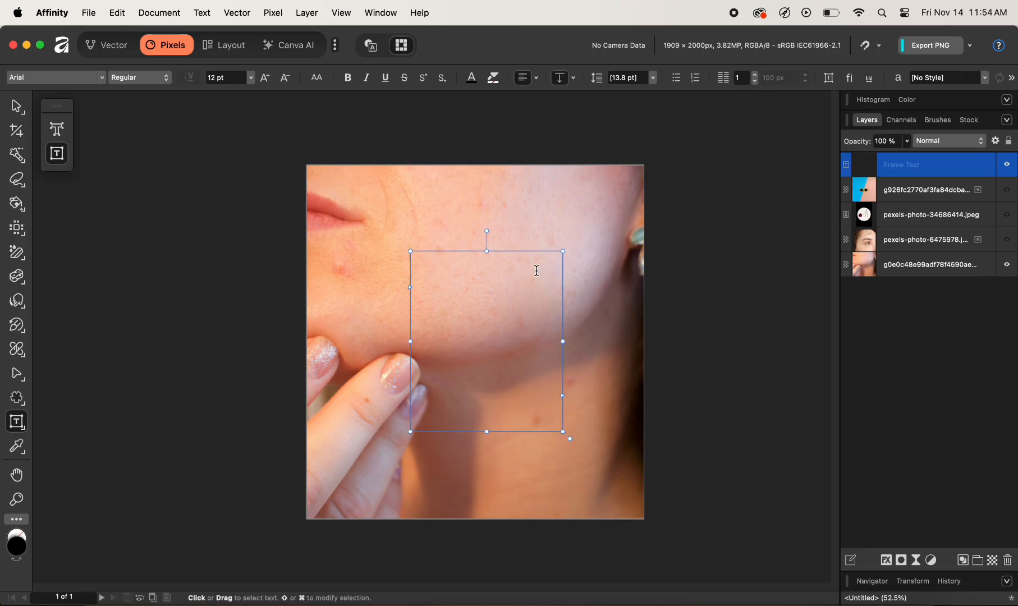
{"action": "right_click", "coordinate": [474, 268]}
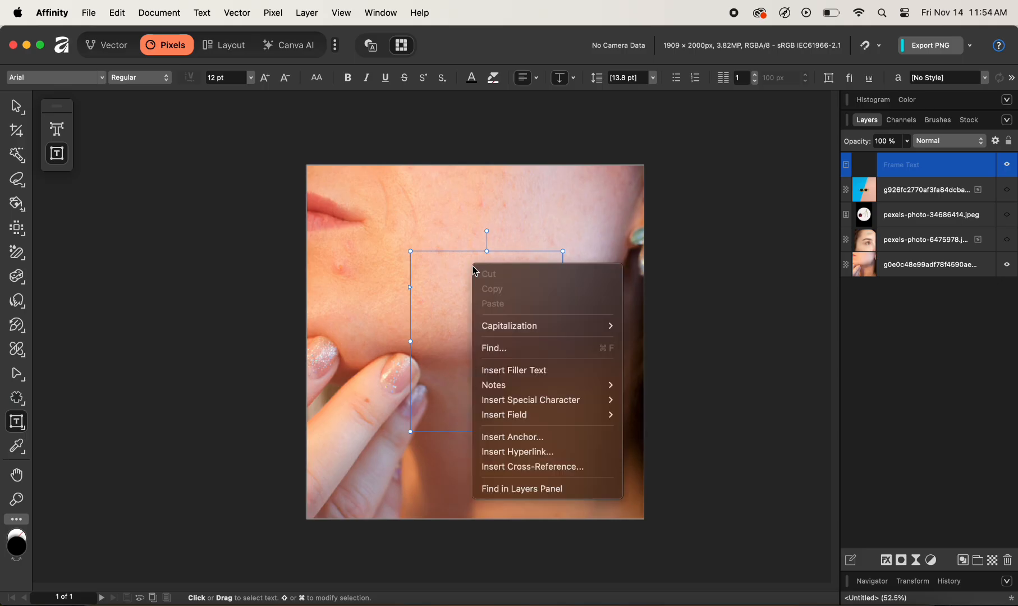
{"action": "mouse_move", "coordinate": [535, 415]}
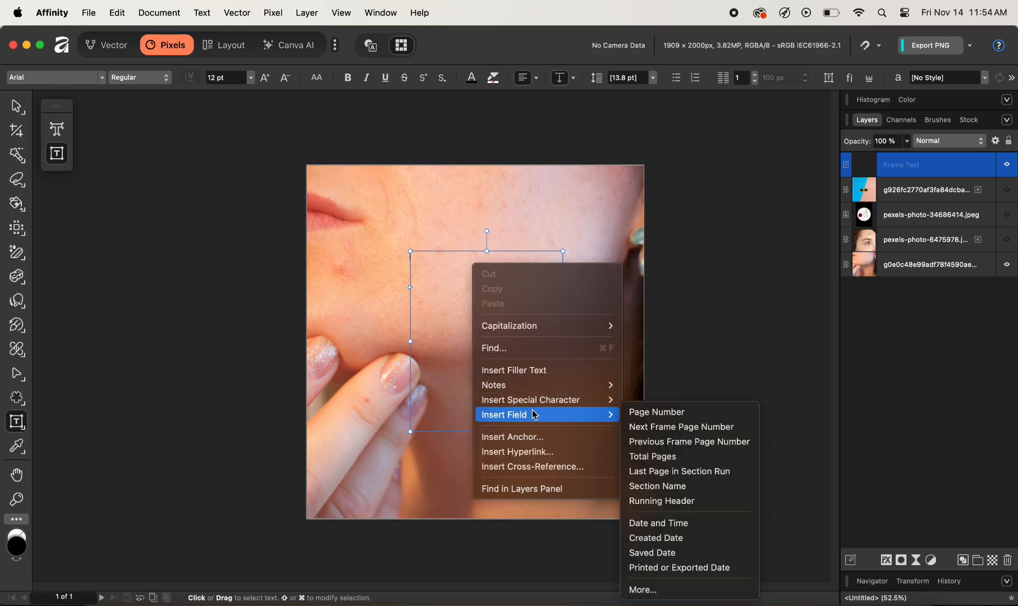
{"action": "left_click", "coordinate": [535, 370]}
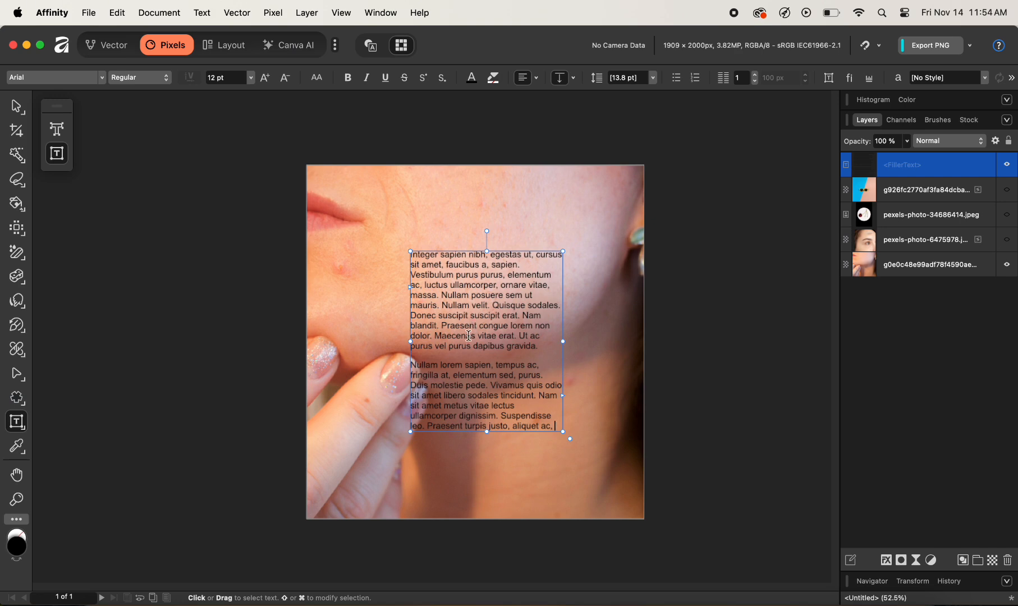
{"action": "left_click", "coordinate": [15, 108]}
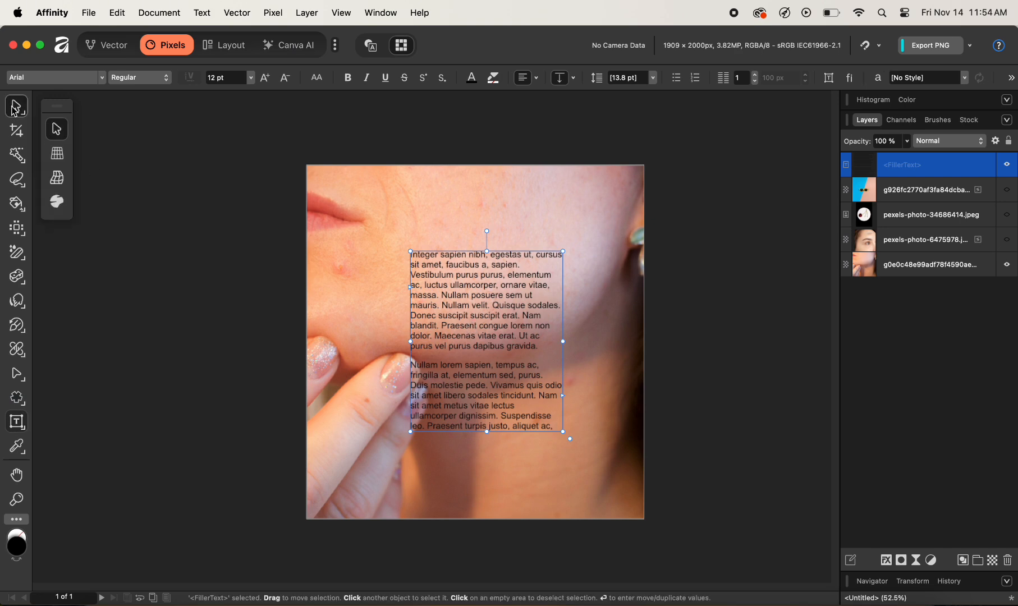
{"action": "left_click", "coordinate": [193, 326]}
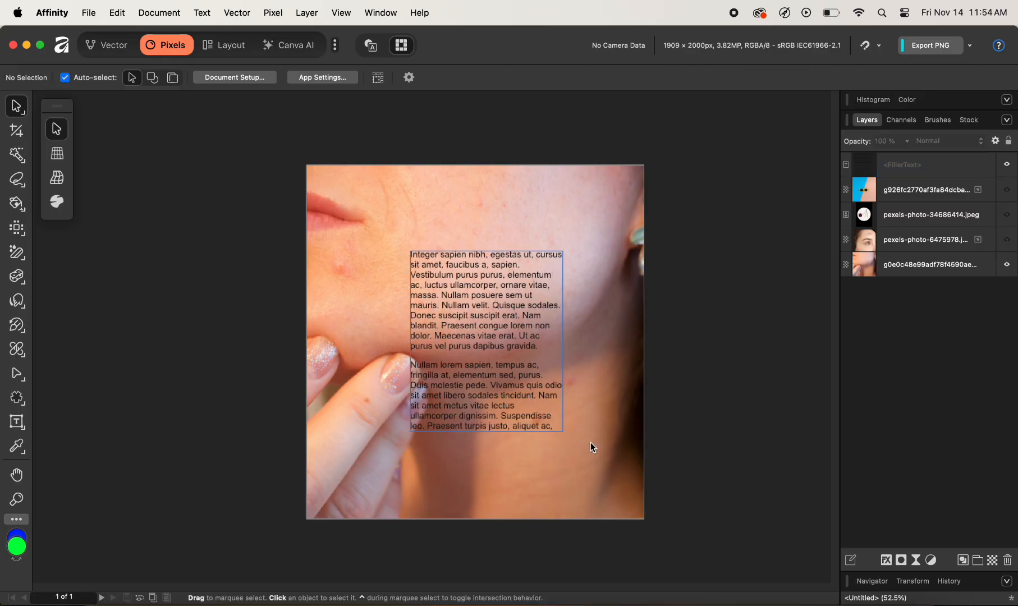
- Turn off the display of Text Flow outlines for the document
{"action": "left_click", "coordinate": [337, 16]}
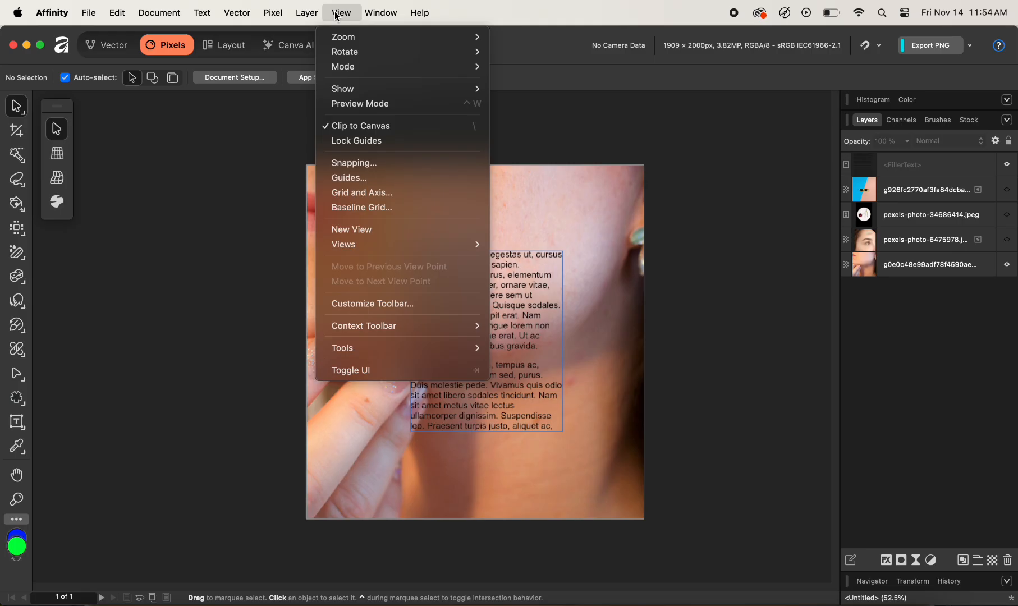
{"action": "mouse_move", "coordinate": [376, 90]}
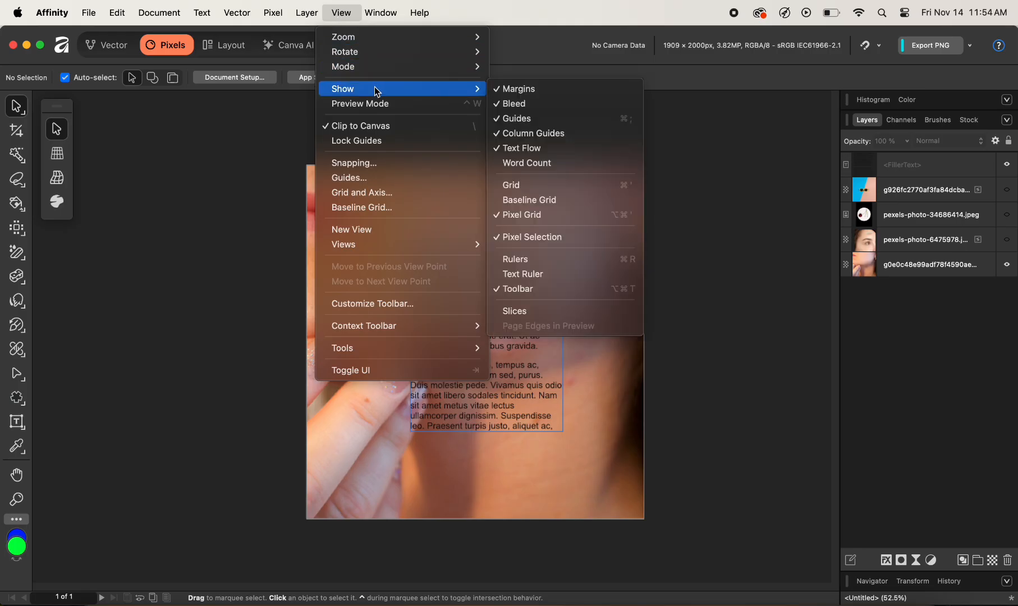
{"action": "left_click", "coordinate": [549, 147]}
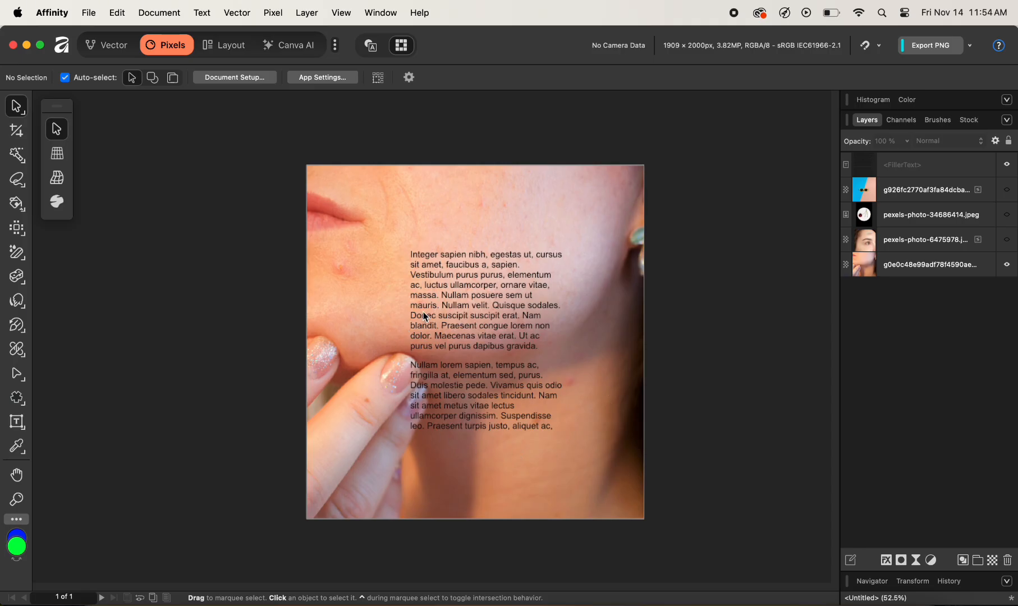
- Delete the filler text frame and clear the selection
{"action": "left_click", "coordinate": [466, 288]}
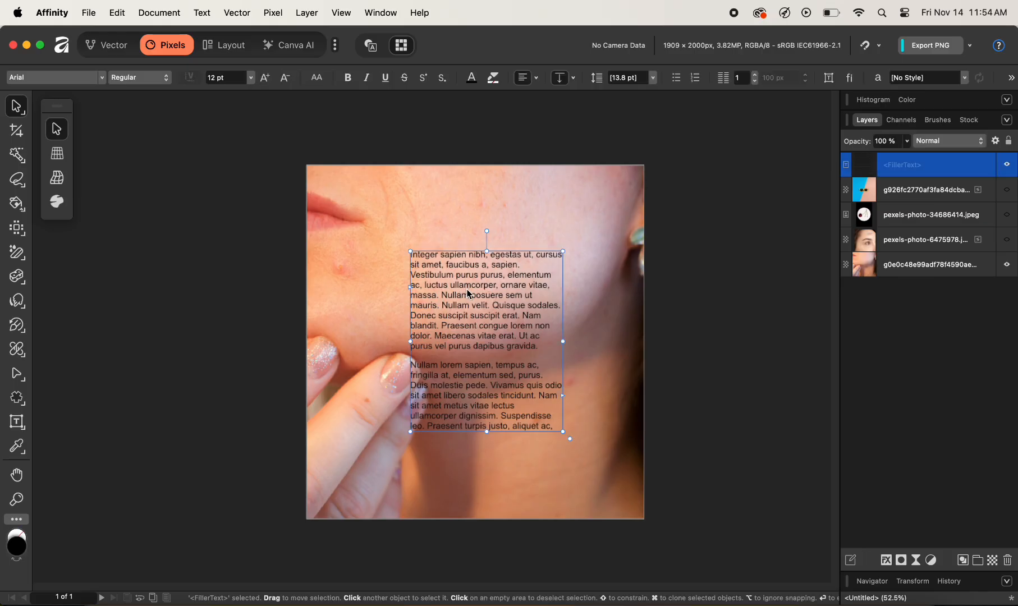
{"action": "key", "text": "Delete"}
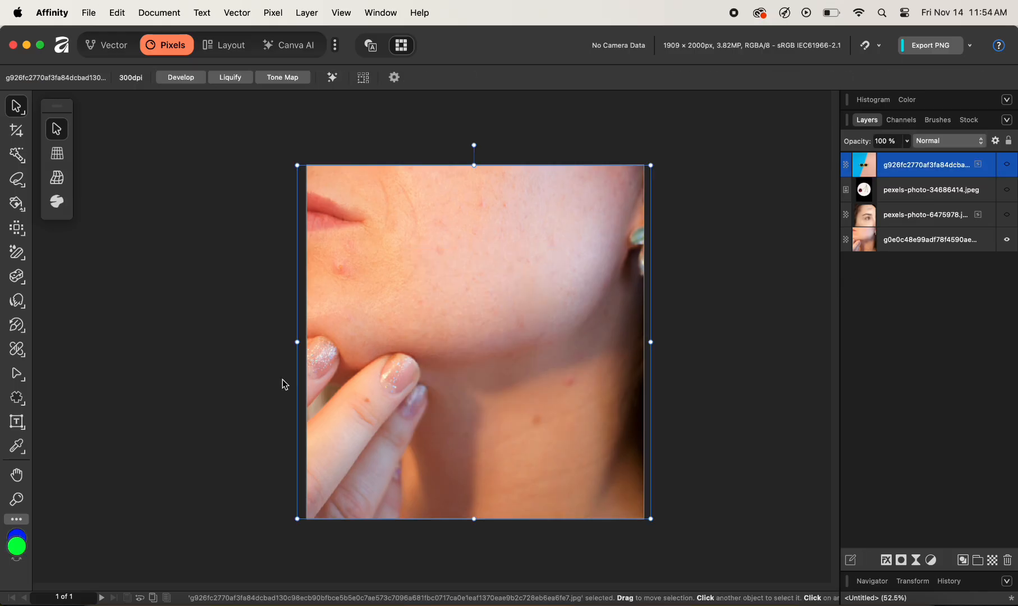
{"action": "left_click", "coordinate": [208, 382]}
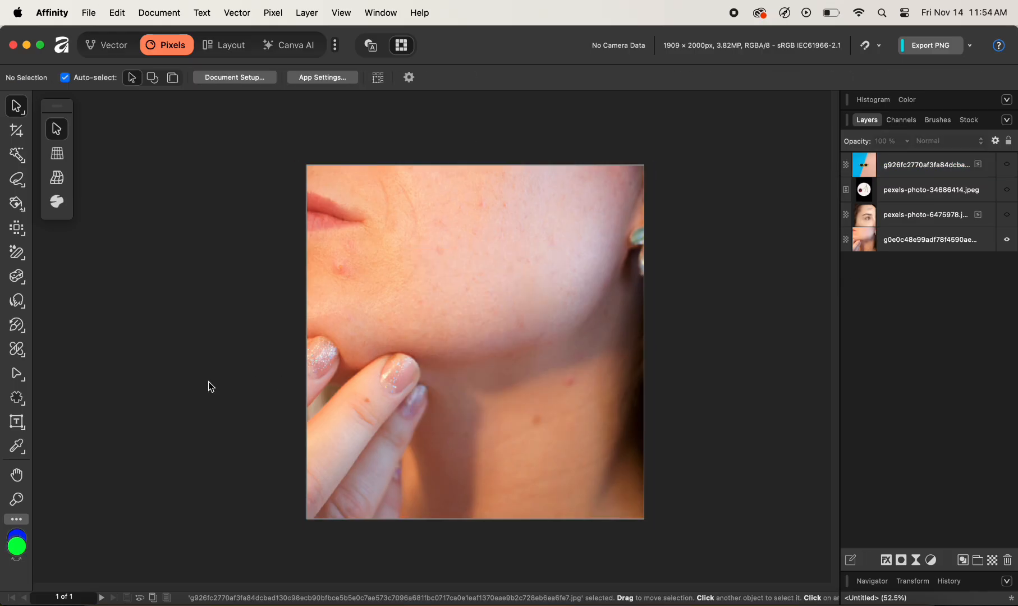
- Show the sunglasses photo instead of the chin photo and sample its blue background with the Color Picker
{"action": "left_click", "coordinate": [18, 447]}
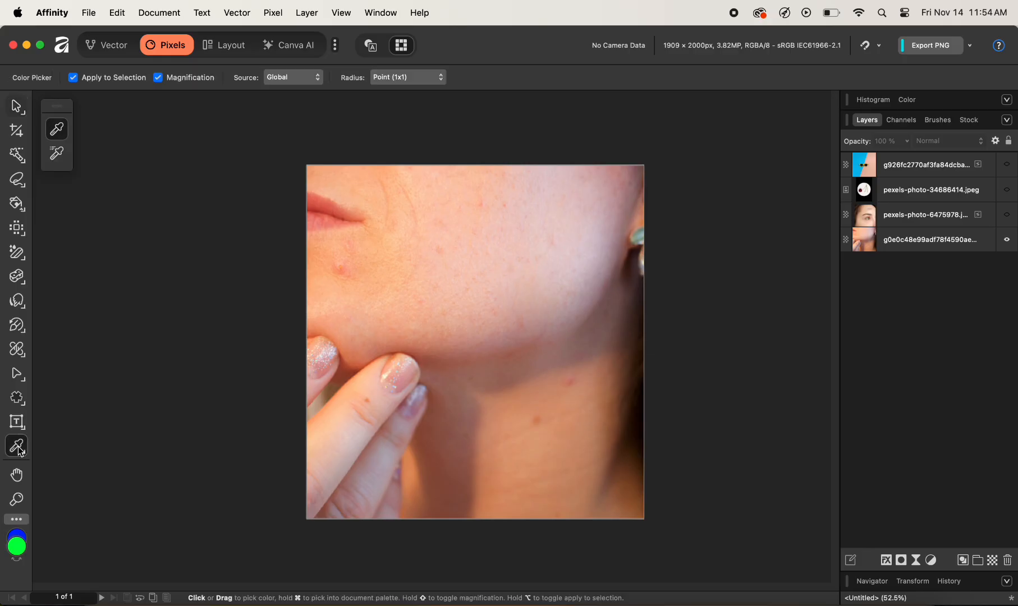
{"action": "left_click", "coordinate": [1010, 241]}
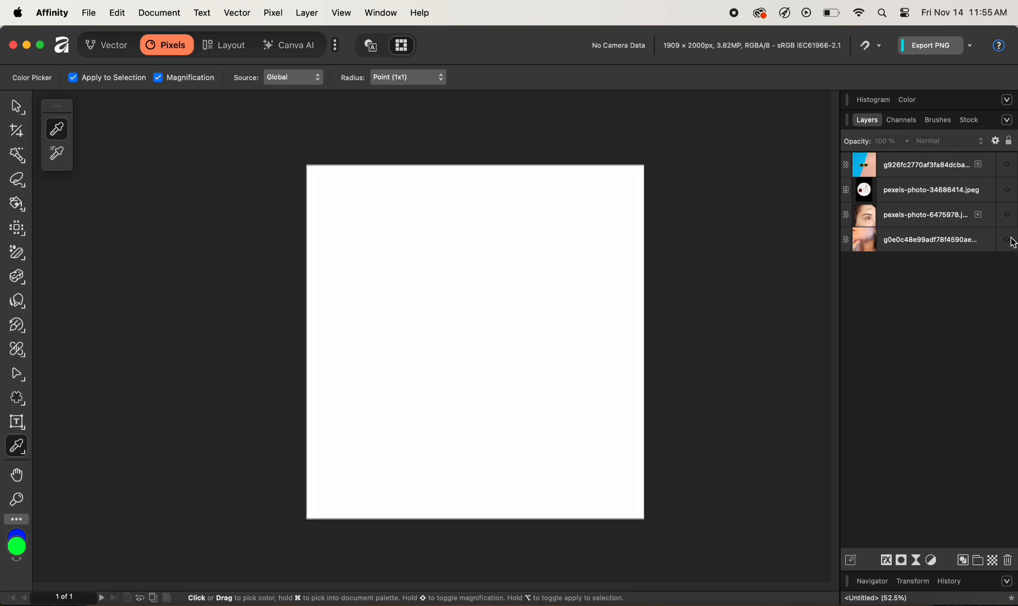
{"action": "left_click", "coordinate": [1007, 164]}
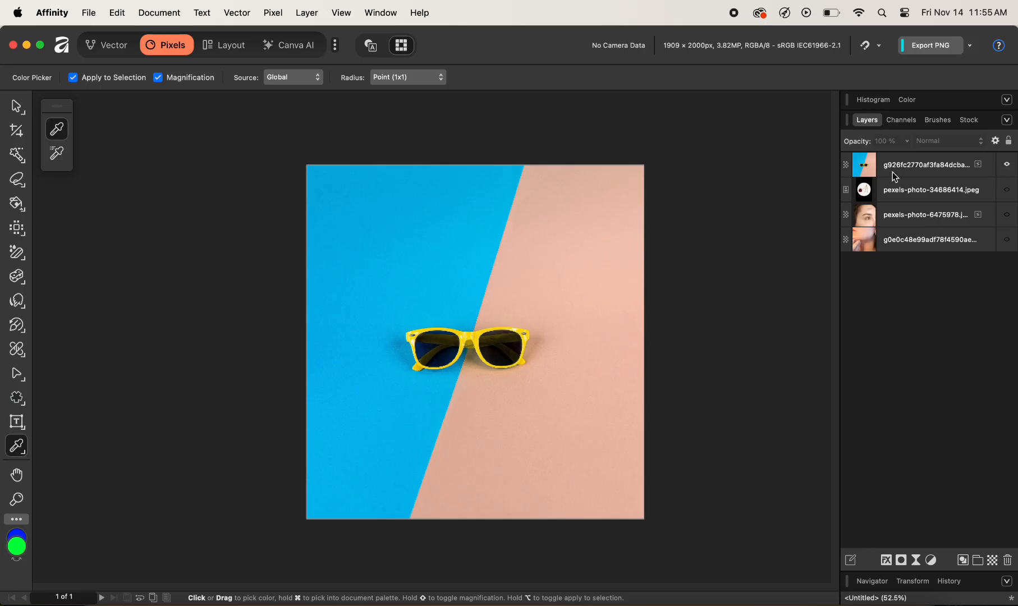
{"action": "left_click_drag", "start_coordinate": [509, 294], "coordinate": [429, 229]}
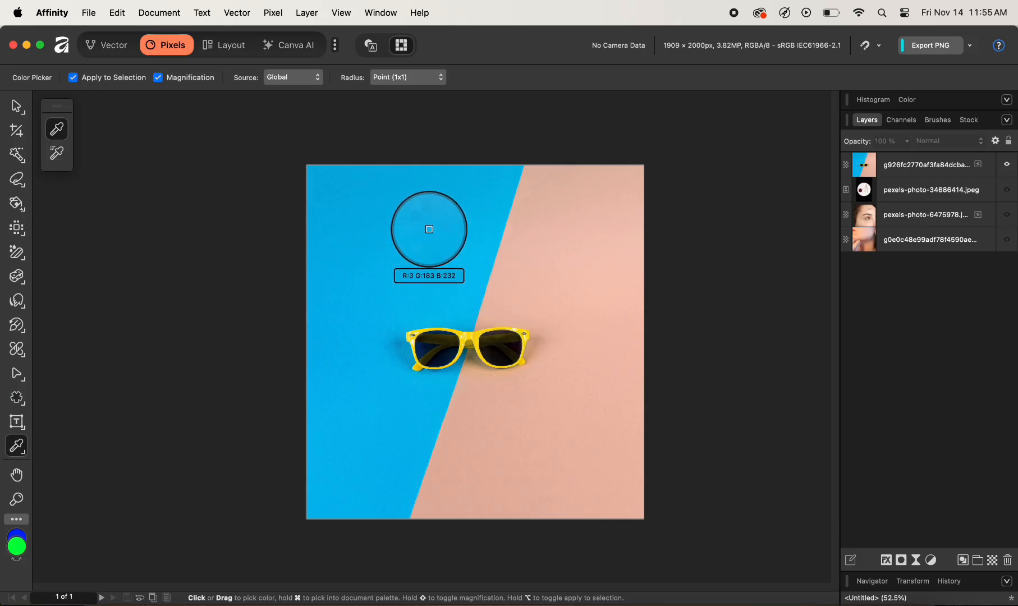
{"action": "left_click", "coordinate": [408, 275]}
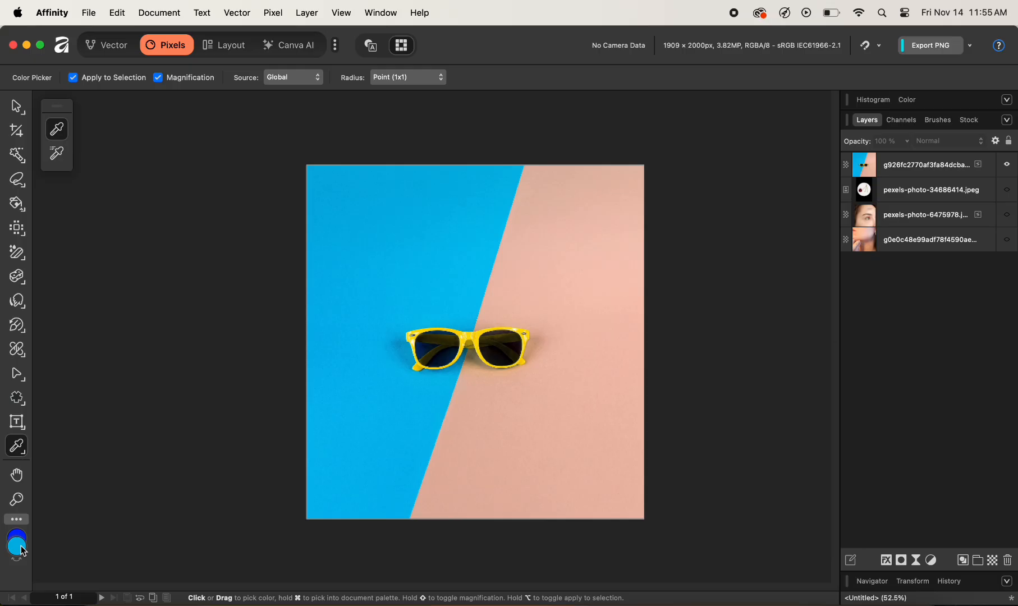
- Activate the Style Picker and look over the attributes it can copy
{"action": "left_click", "coordinate": [21, 449]}
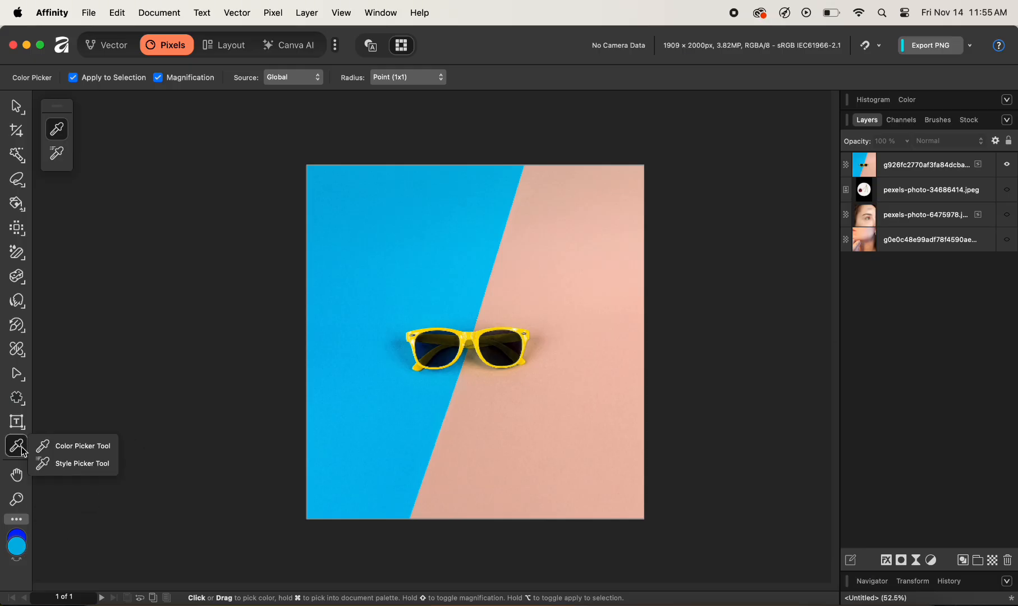
{"action": "left_click", "coordinate": [70, 465]}
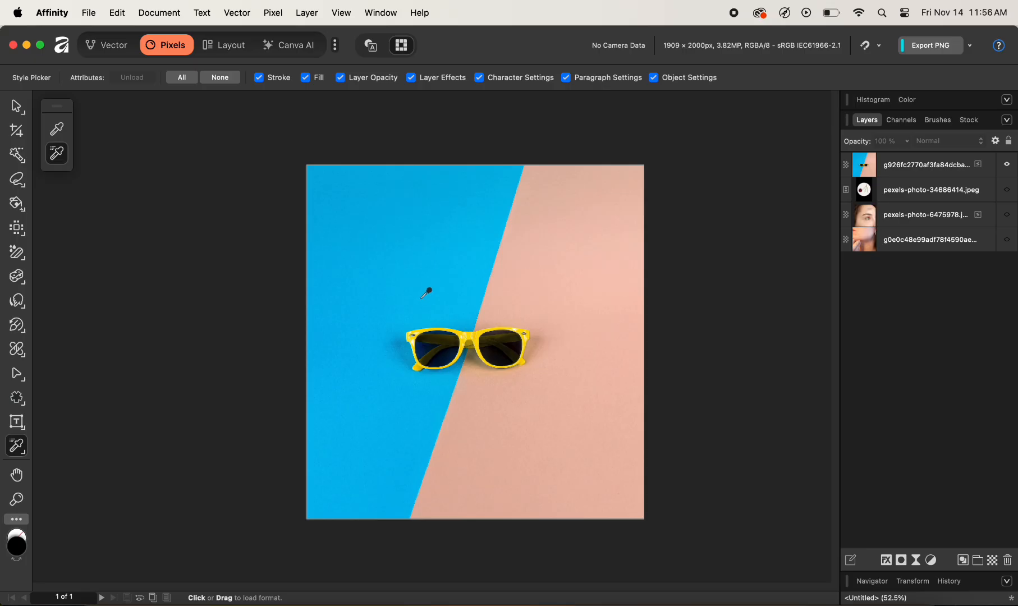
- Pan the sunglasses photo around the canvas and zoom in on it to 62%
{"action": "left_click", "coordinate": [17, 475]}
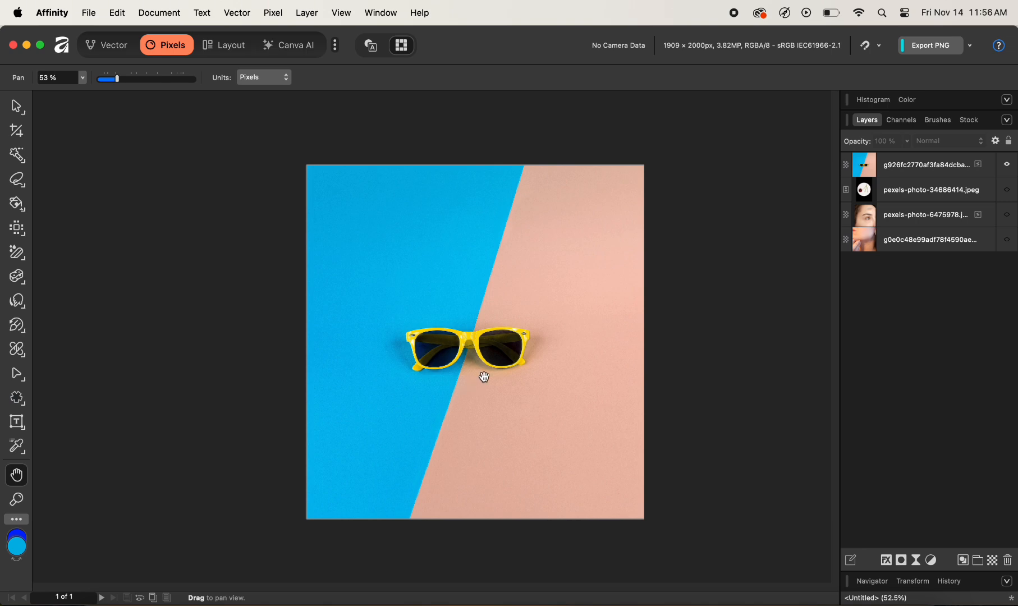
{"action": "left_click_drag", "start_coordinate": [505, 299], "coordinate": [525, 325]}
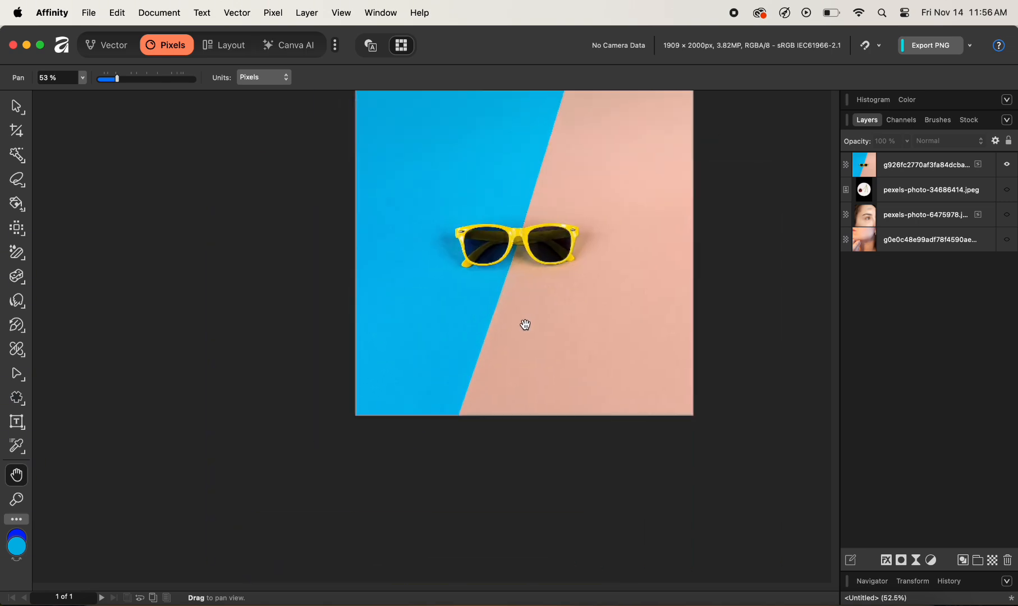
{"action": "left_click_drag", "start_coordinate": [576, 261], "coordinate": [553, 319]}
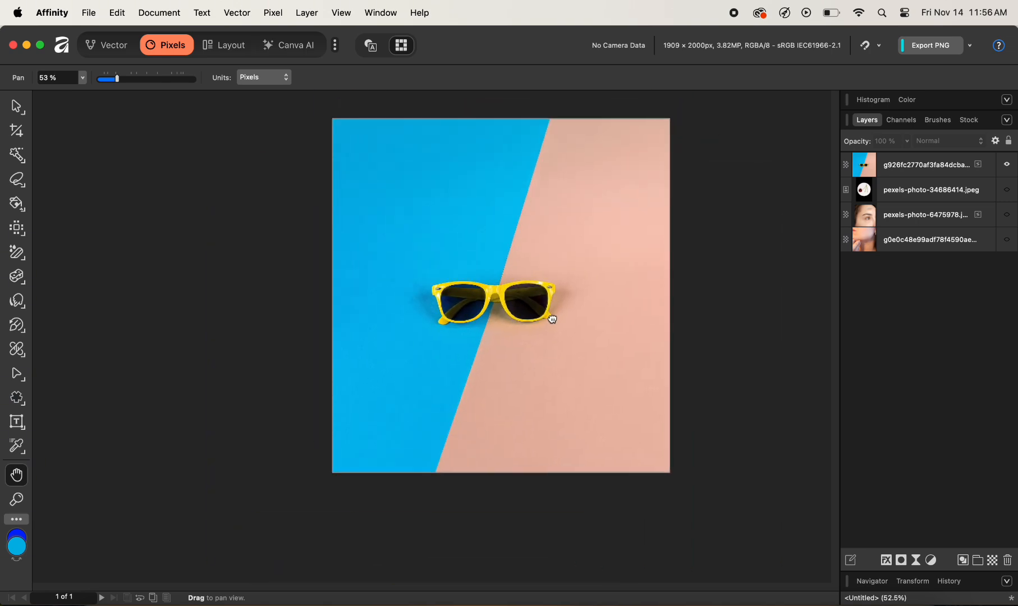
{"action": "left_click", "coordinate": [19, 500]}
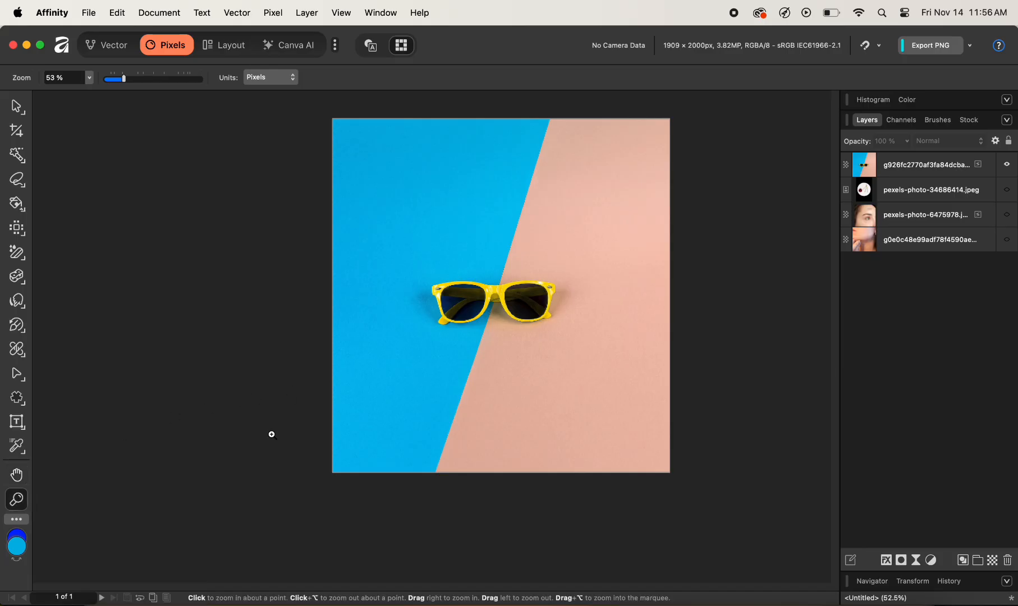
{"action": "left_click_drag", "start_coordinate": [482, 292], "coordinate": [504, 339]}
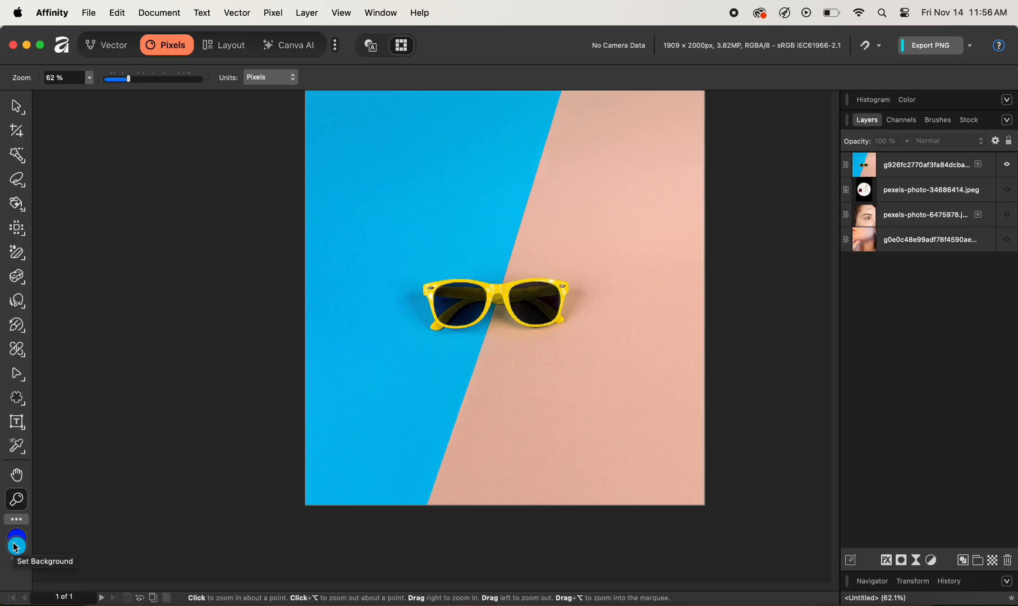
- Swap the foreground and background colours
{"action": "left_click", "coordinate": [18, 559]}
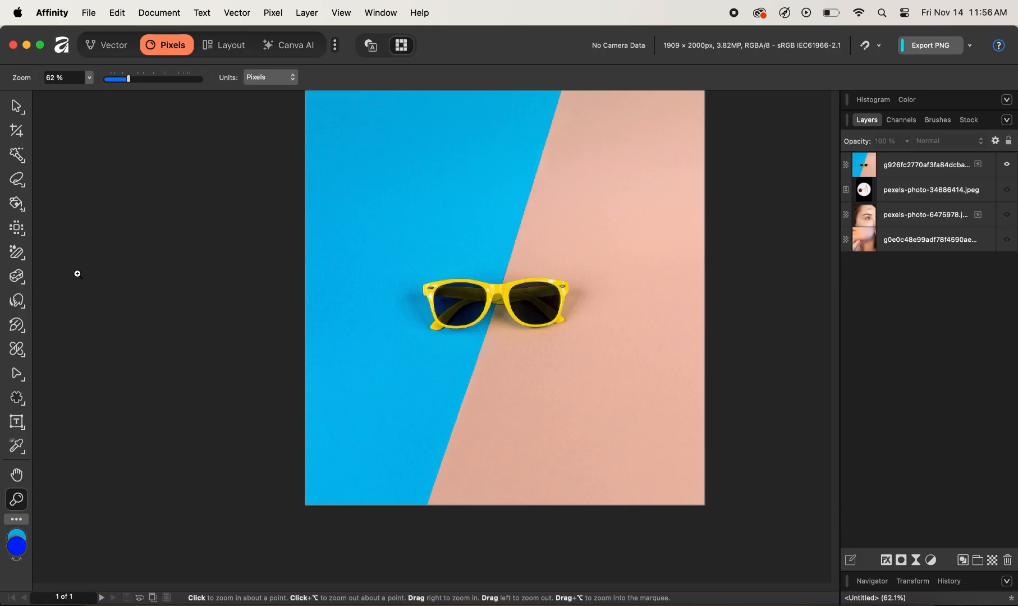